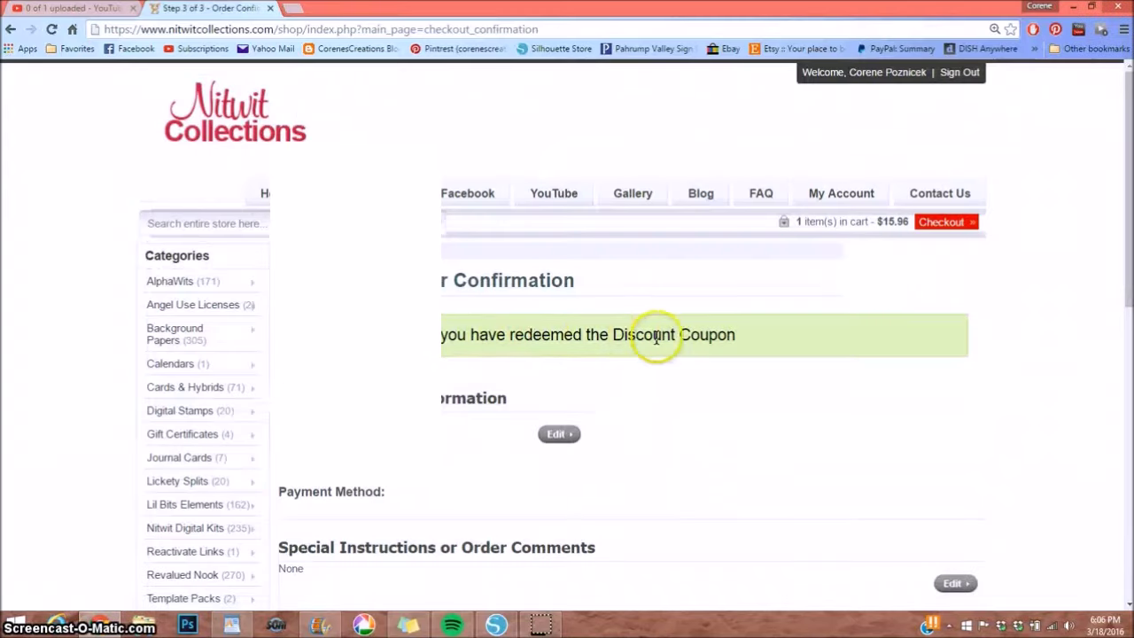
Review the cart contents with the maintenance coupon applied and confirm the order
scroll(754, 415, down, 2)
scroll(754, 415, down, 5)
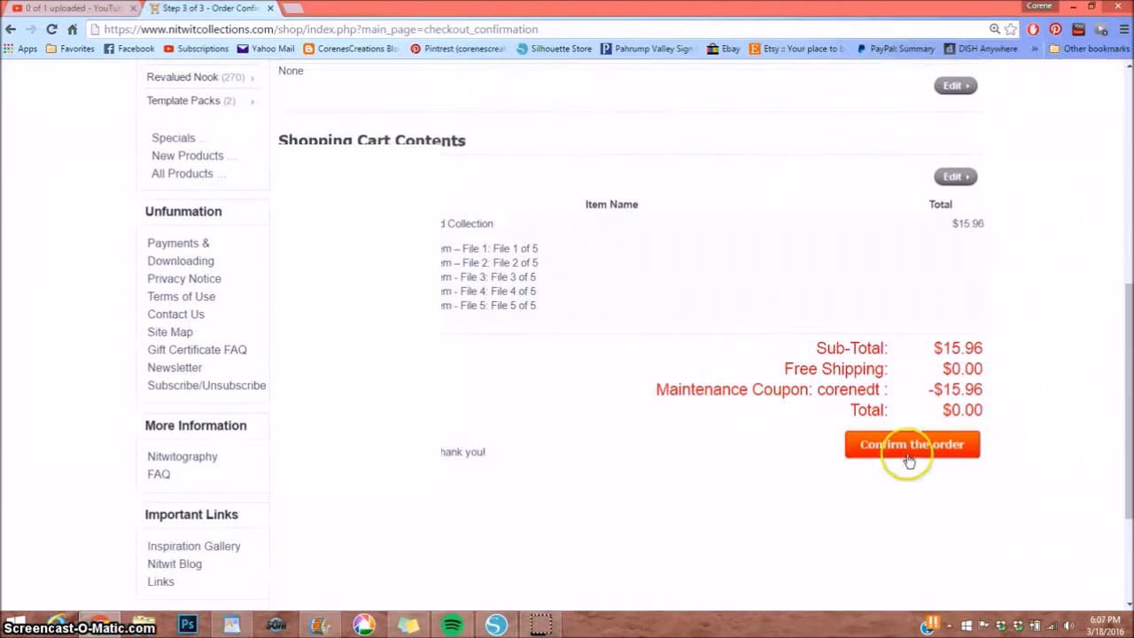
click(892, 452)
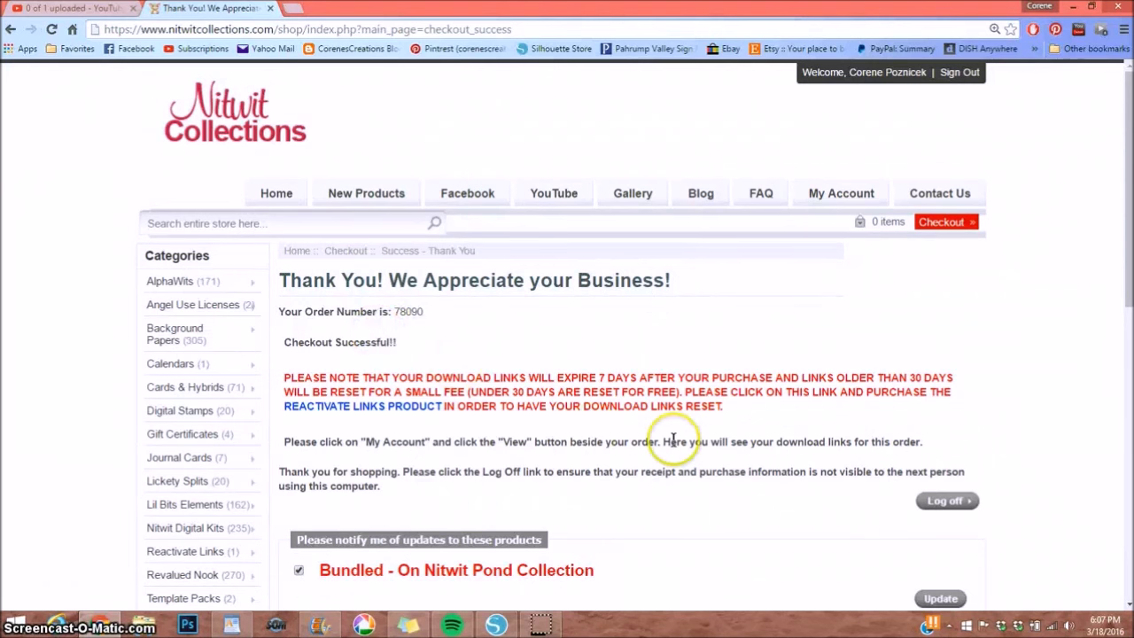
Download all five zip files of the Bundled - On Nitwit Pond Collection from the completed order
scroll(698, 437, down, 3)
scroll(698, 440, down, 2)
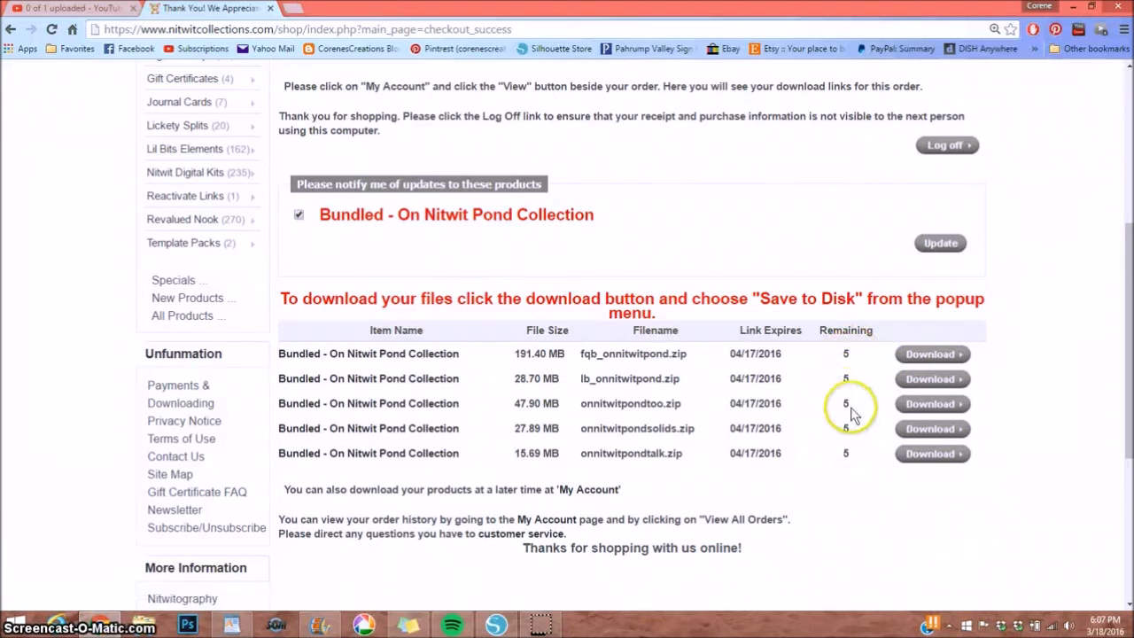
click(933, 354)
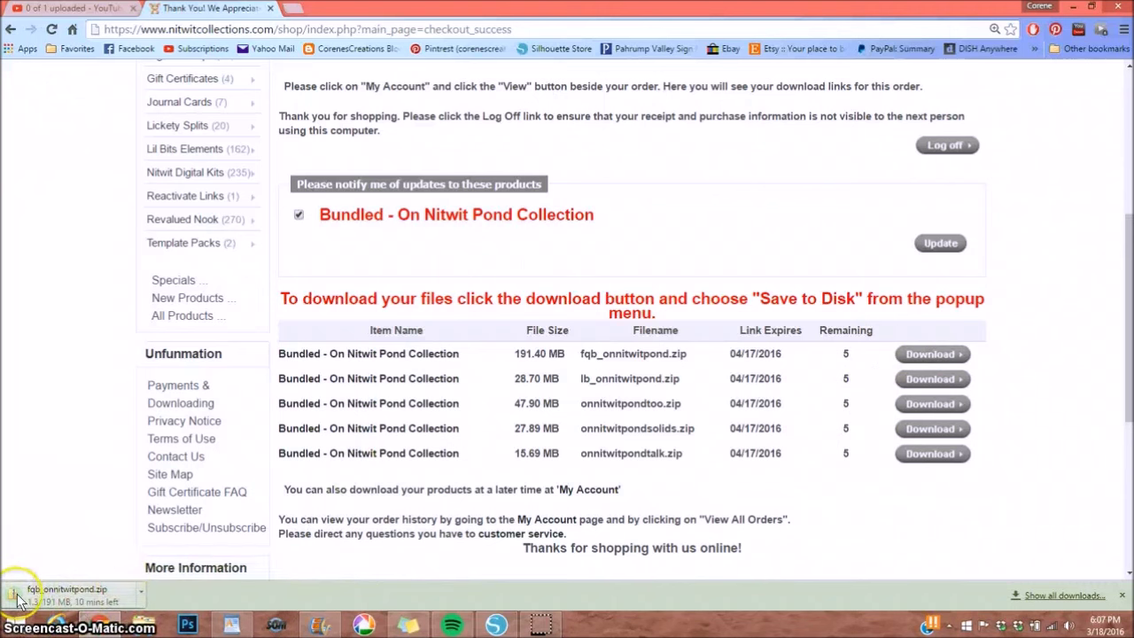
click(935, 379)
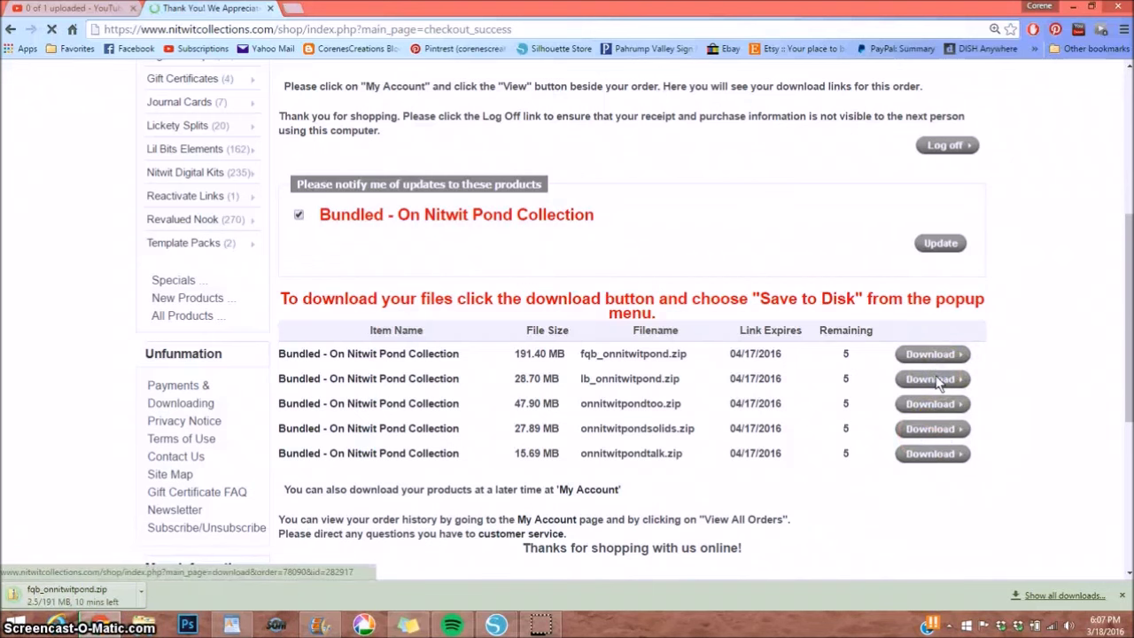
click(933, 404)
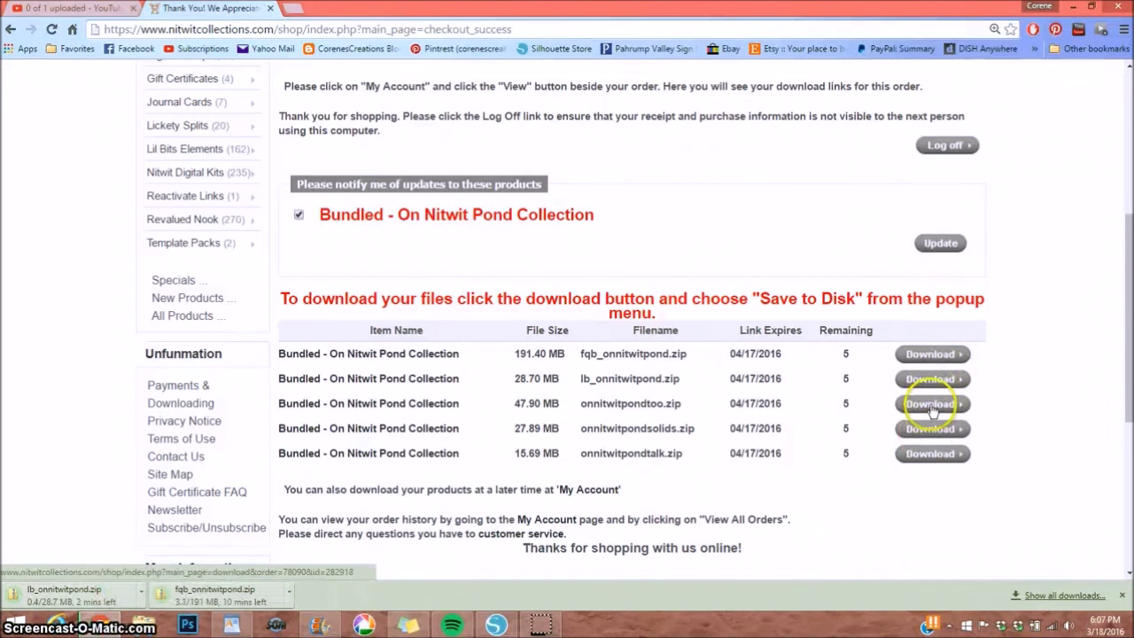
click(922, 456)
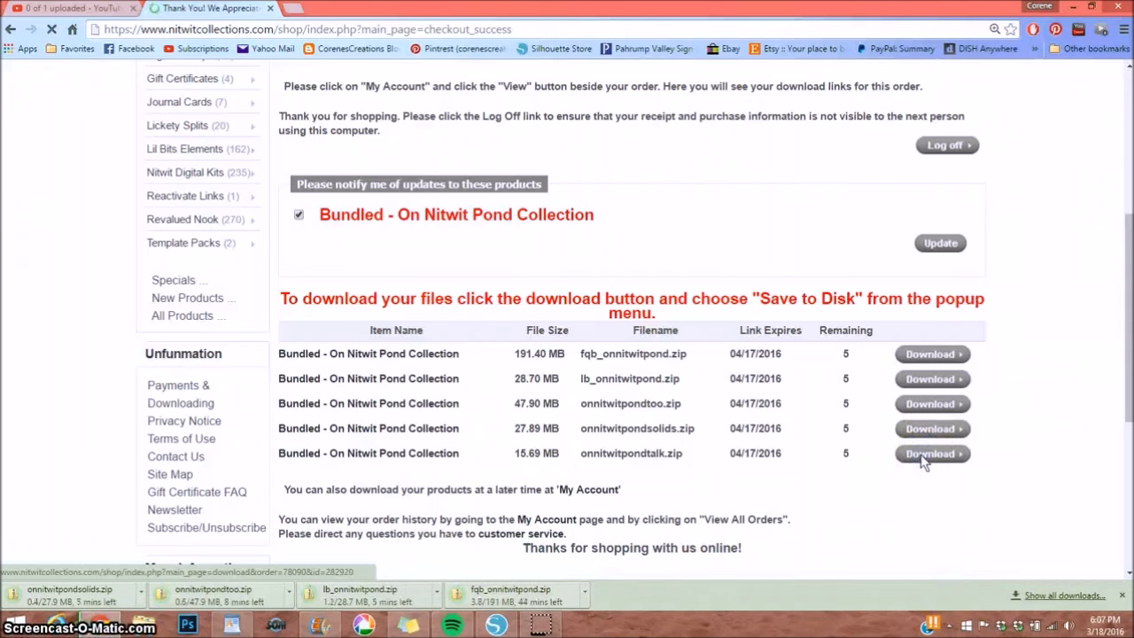
click(39, 602)
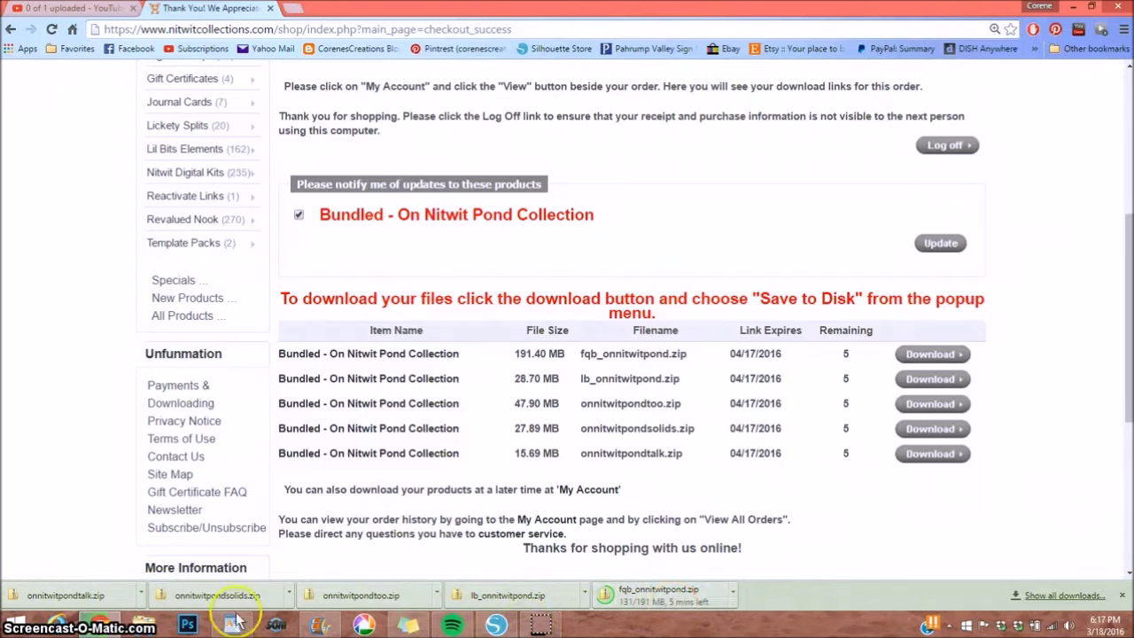
In File Explorer, extract the lb_onnitwitpond zip in Downloads to its default destination and open the extracted lb_onnitwitpond_mf folder
click(142, 625)
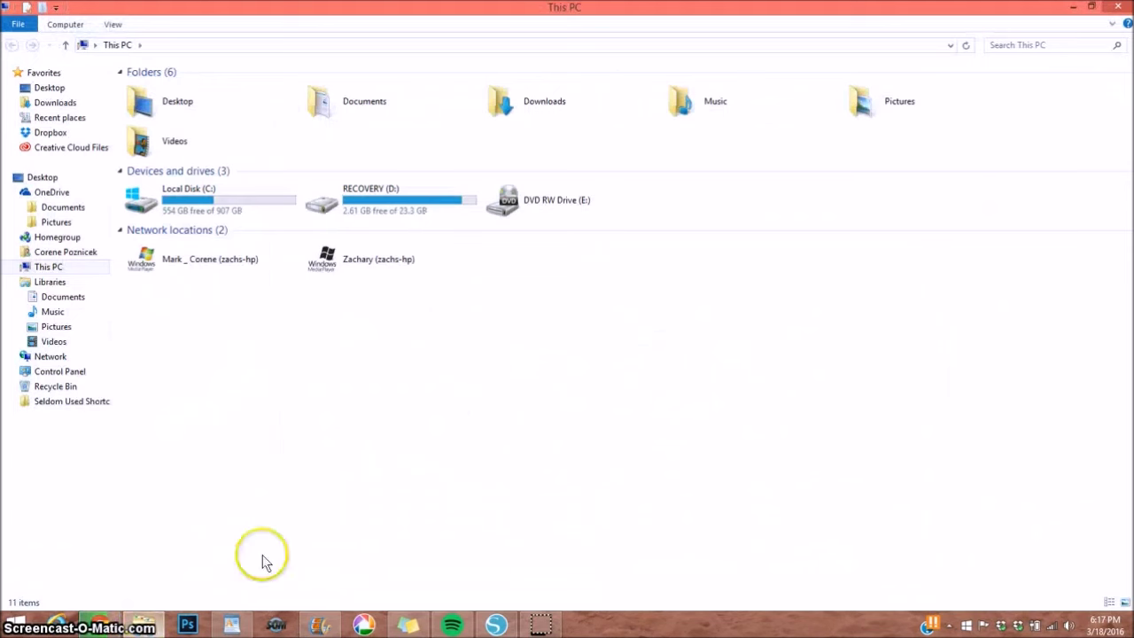
double_click(555, 105)
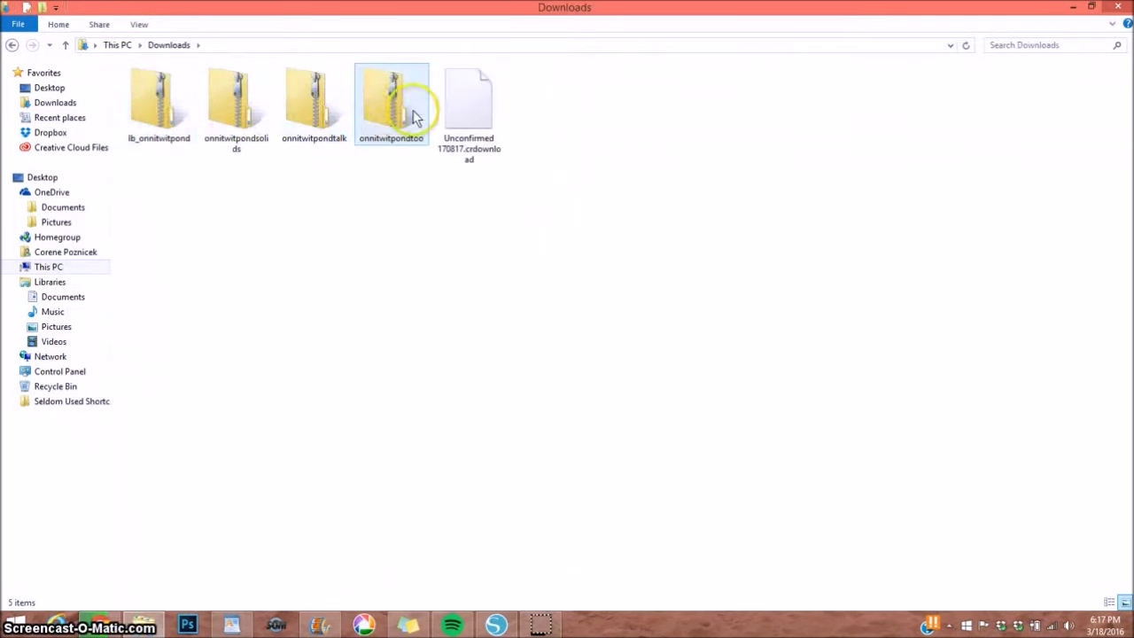
click(164, 132)
right_click(169, 106)
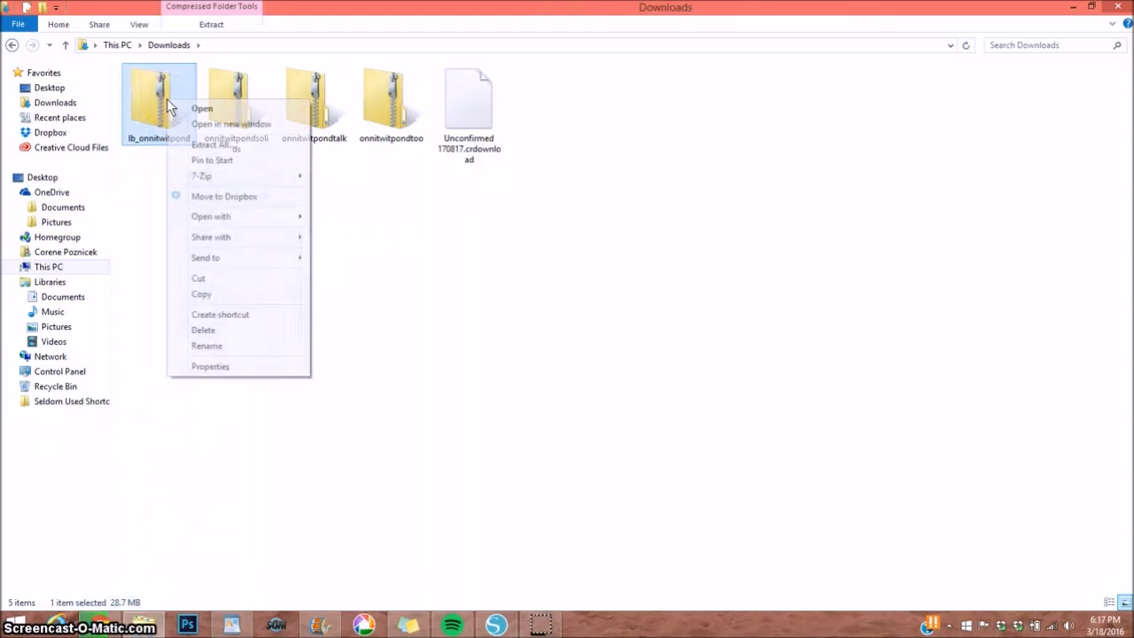
click(220, 147)
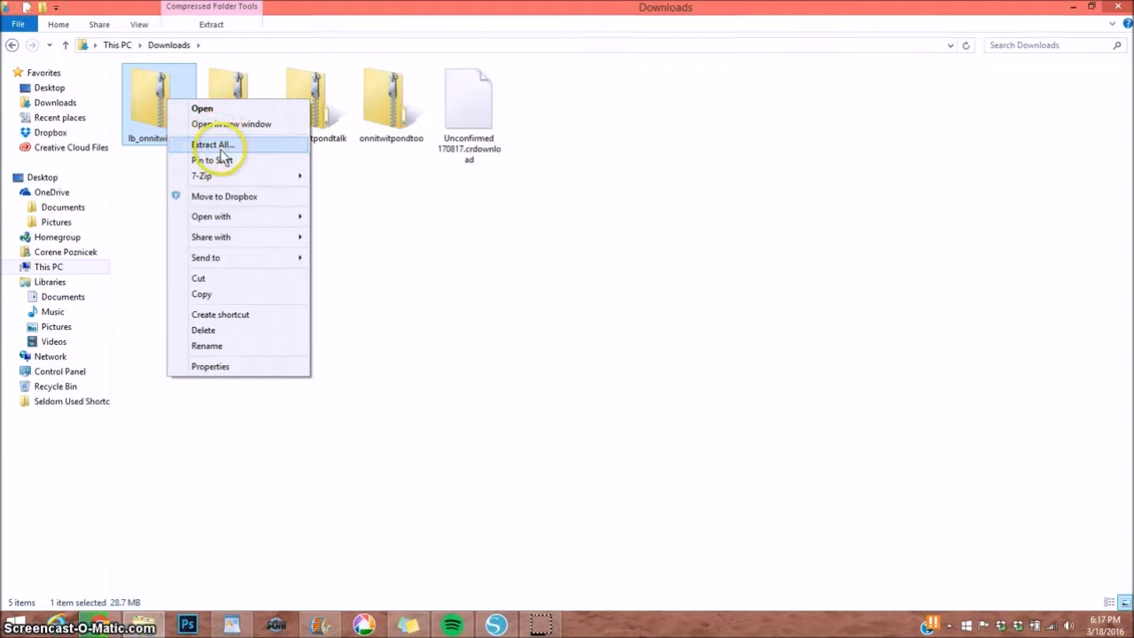
click(217, 146)
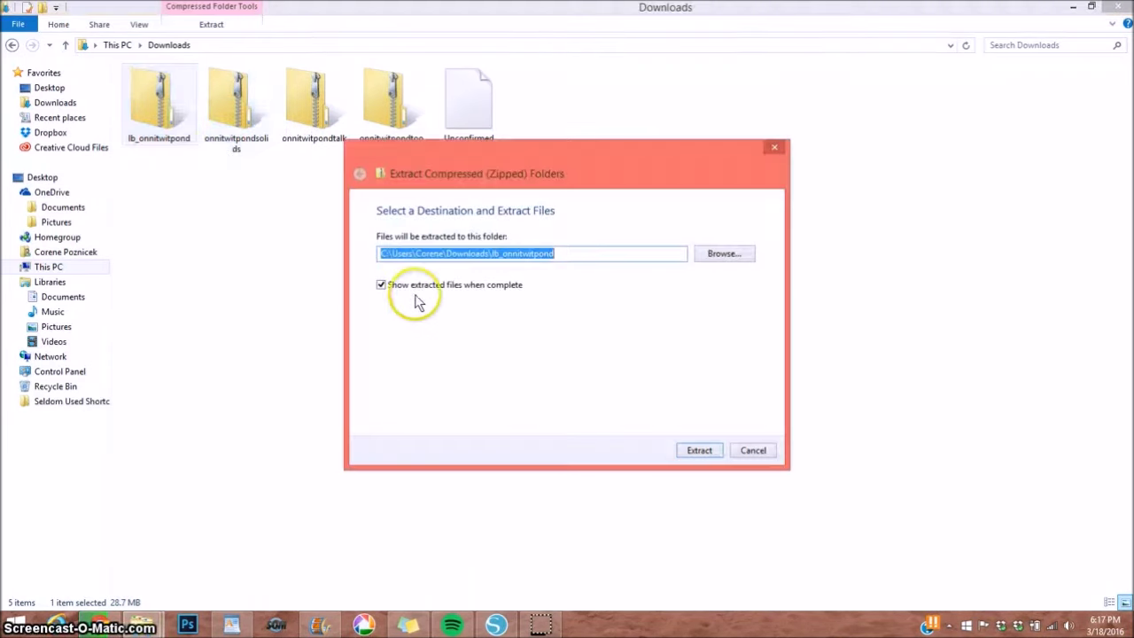
click(696, 451)
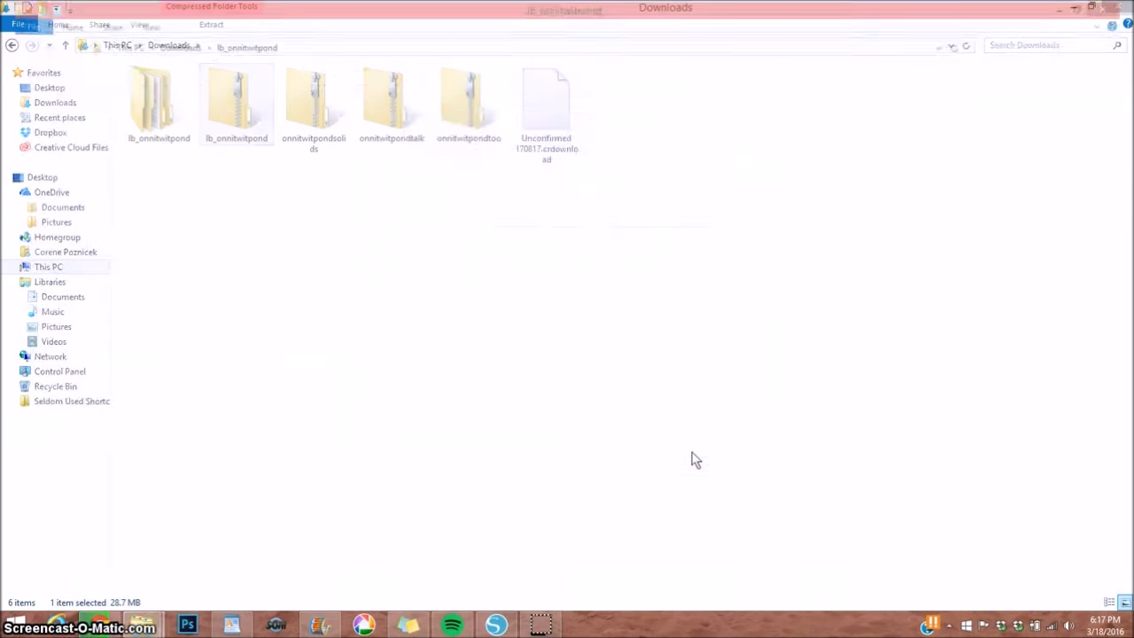
double_click(210, 93)
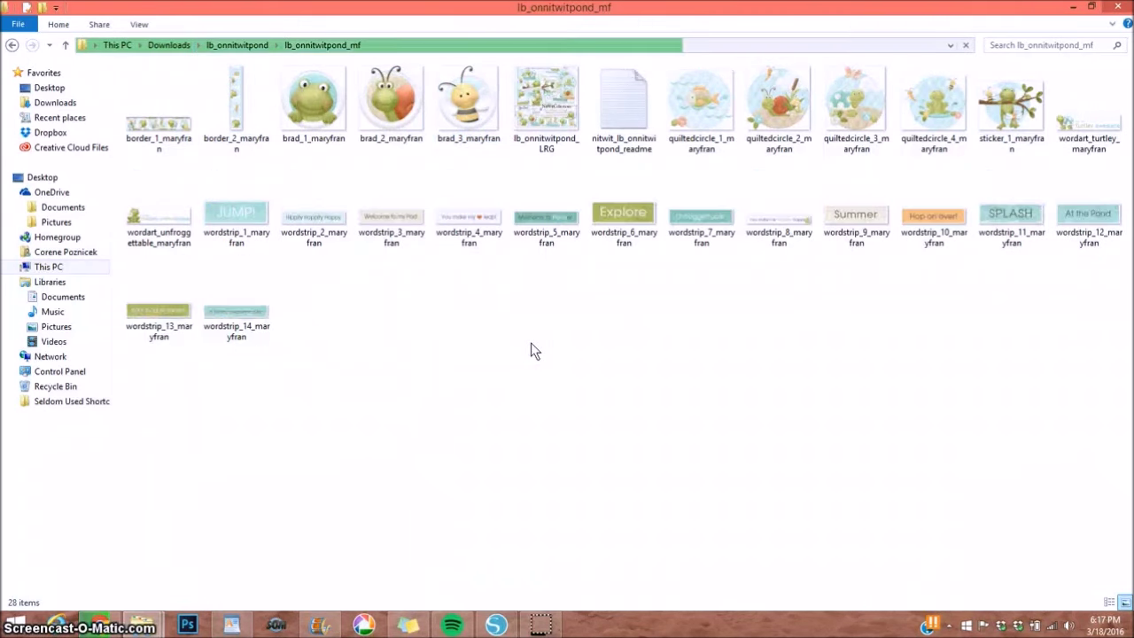
click(678, 337)
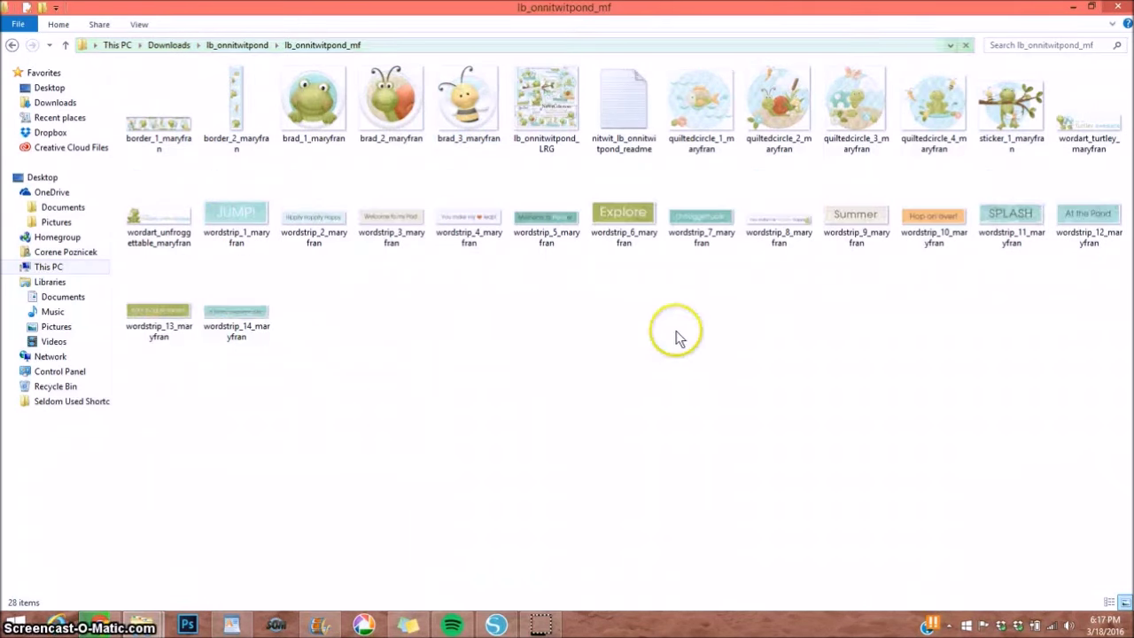
Switch to Silhouette Studio, show the library, and collapse the Nitwit Ohh La La and Nitwit Hydrangeas folders under My Patterns
click(495, 626)
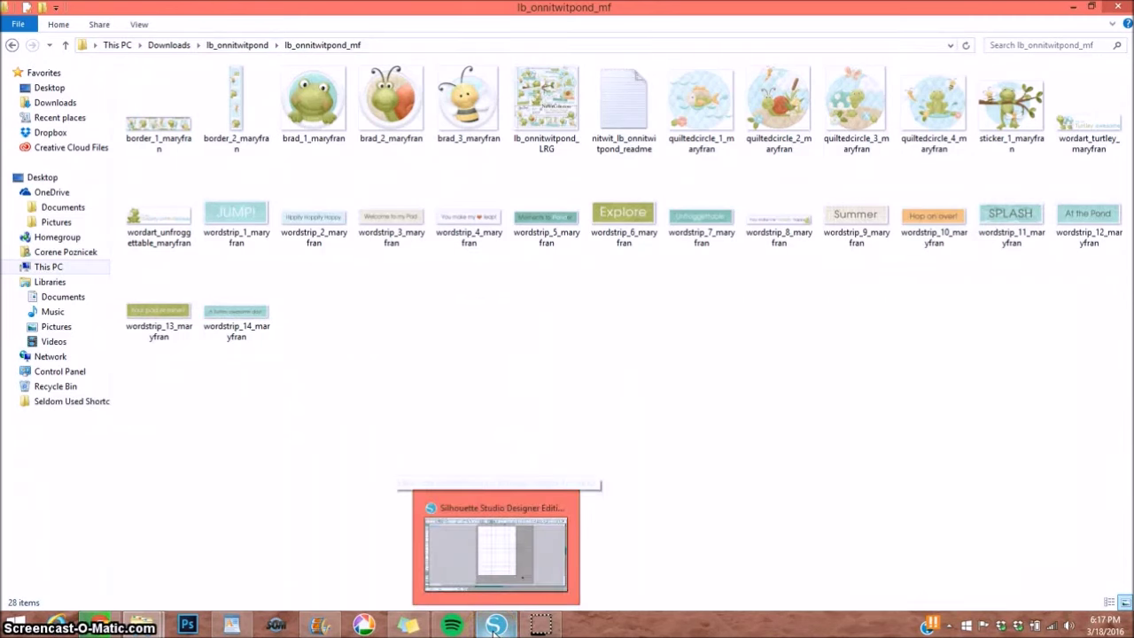
click(434, 492)
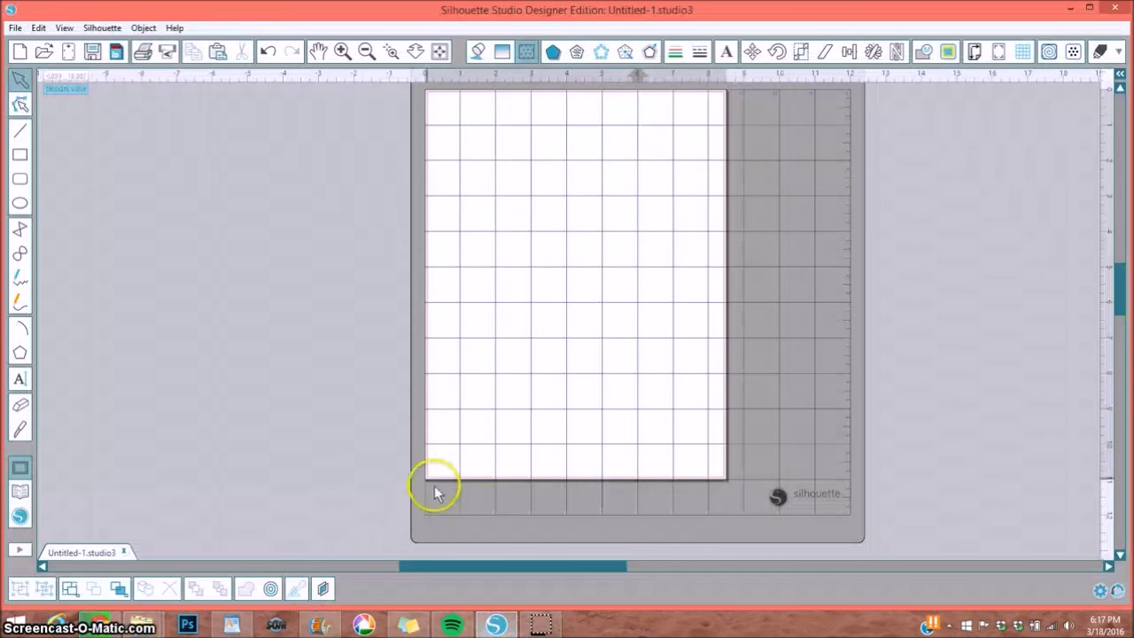
click(19, 498)
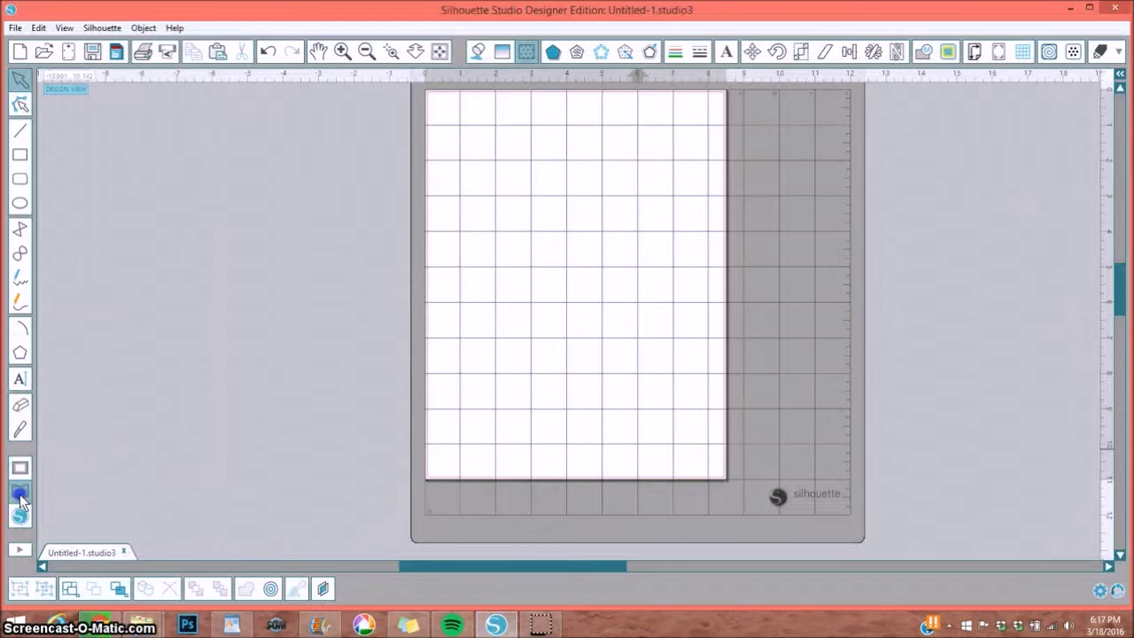
click(100, 272)
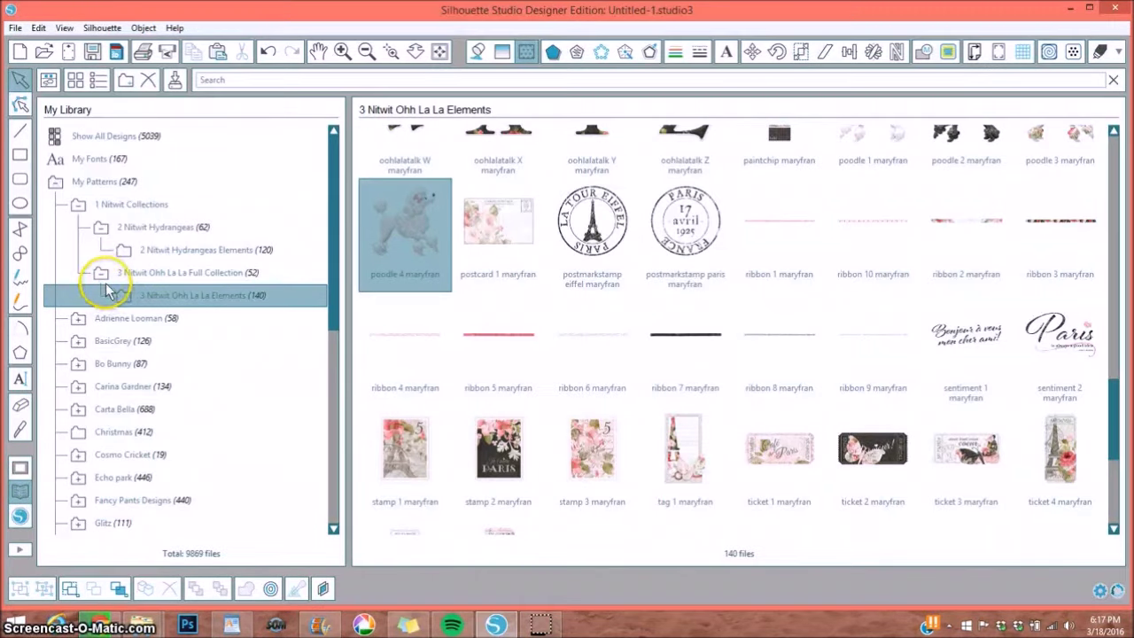
click(102, 228)
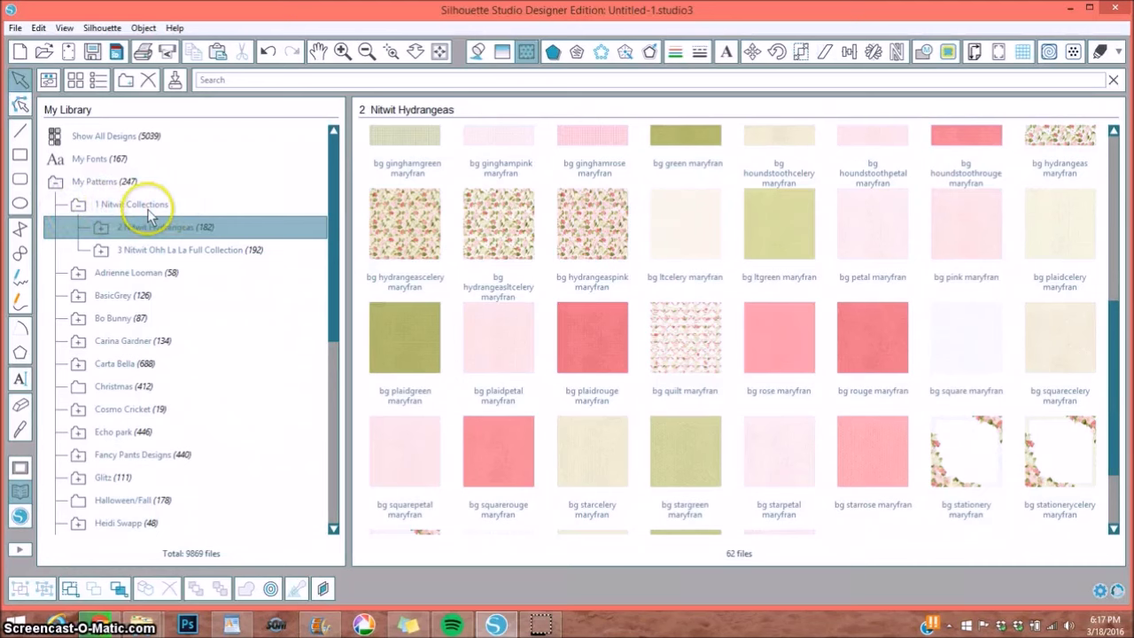
Create a folder named "1 On Nitwit Pond" inside the 1 Nitwit Collections folder
click(120, 209)
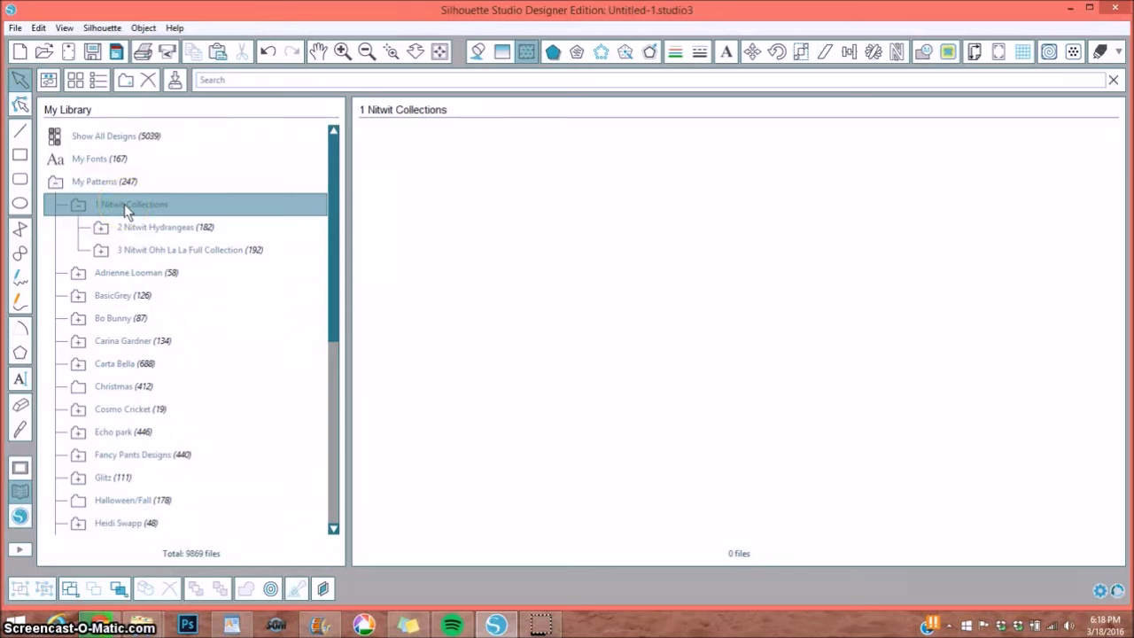
click(125, 86)
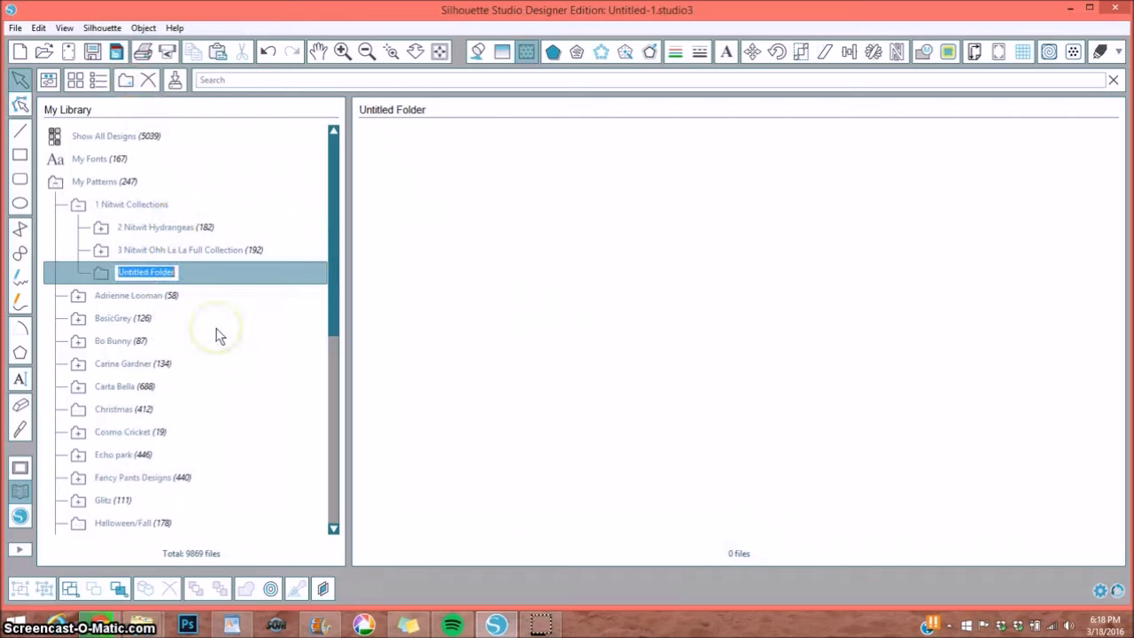
text(4)
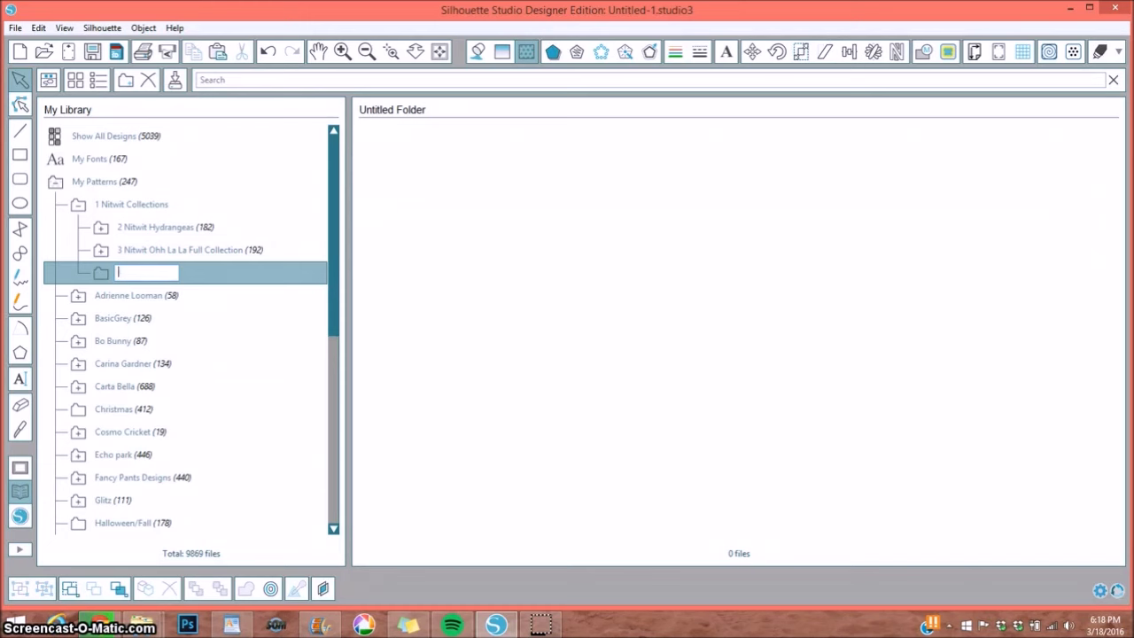
text(On)
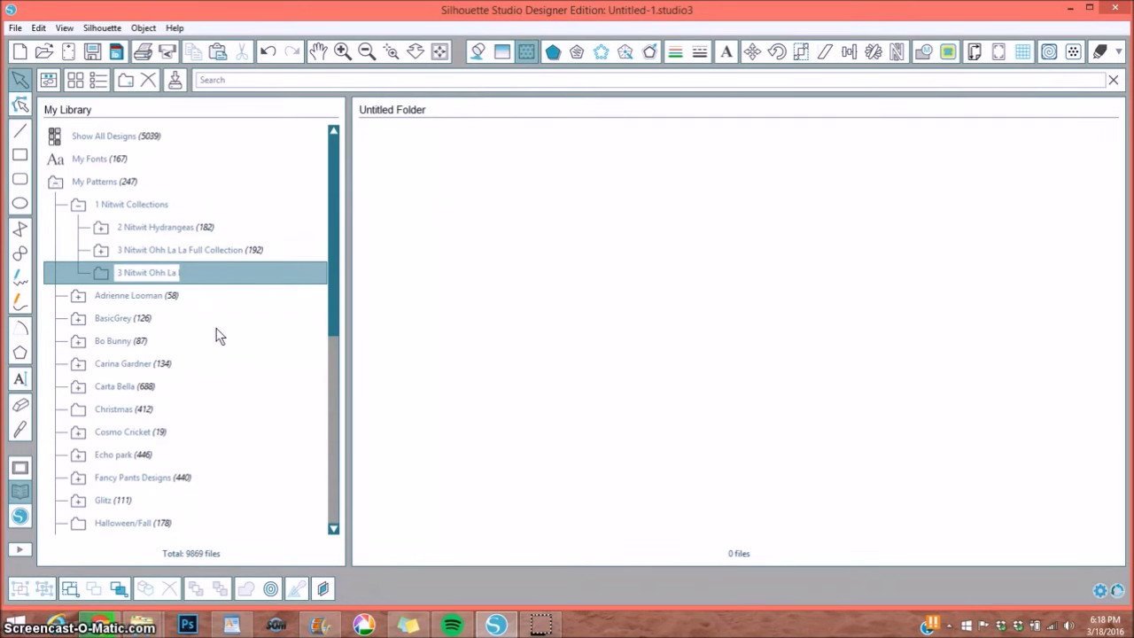
click(130, 209)
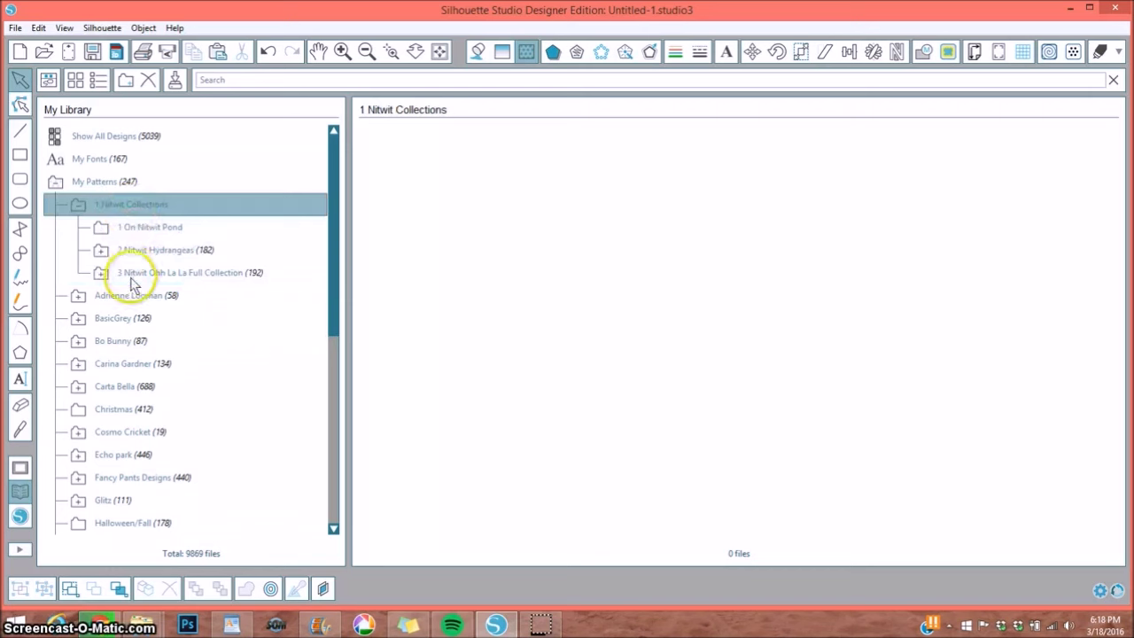
Create a subfolder named "1 On Nitwit Pond Elements" inside the 1 On Nitwit Pond folder and open it
click(147, 229)
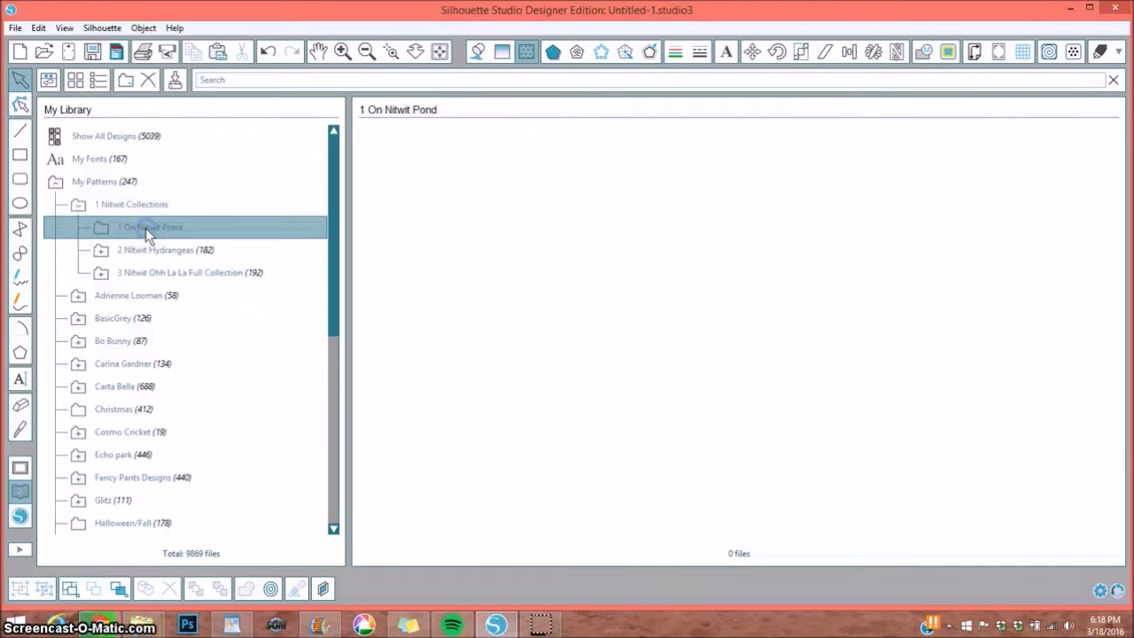
click(128, 85)
click(131, 86)
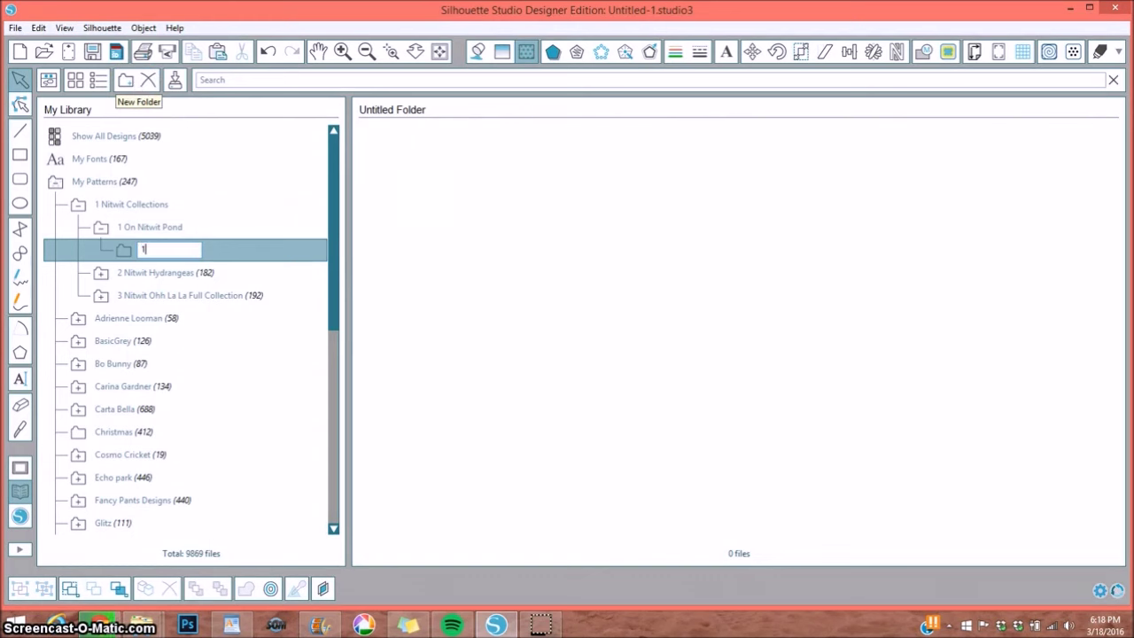
text(1 On)
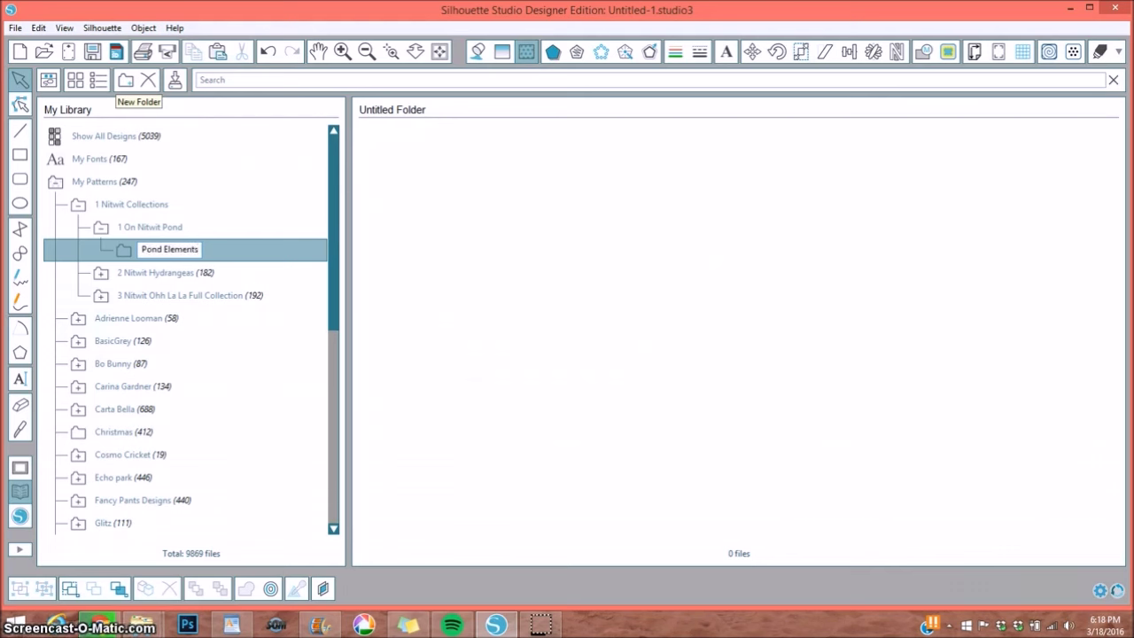
key(Return)
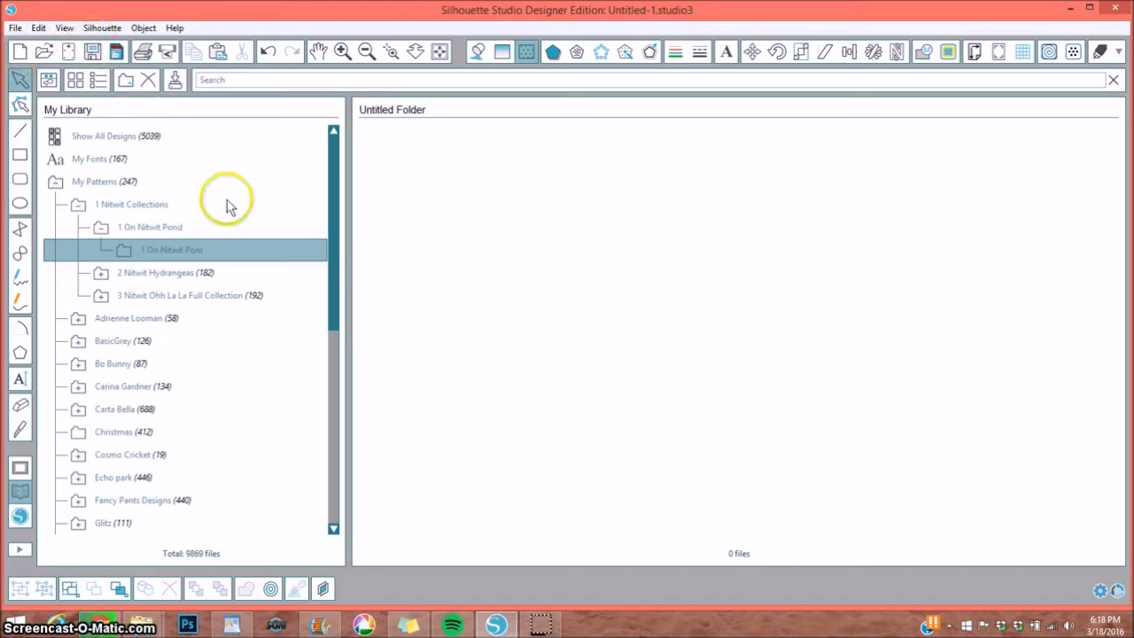
click(153, 227)
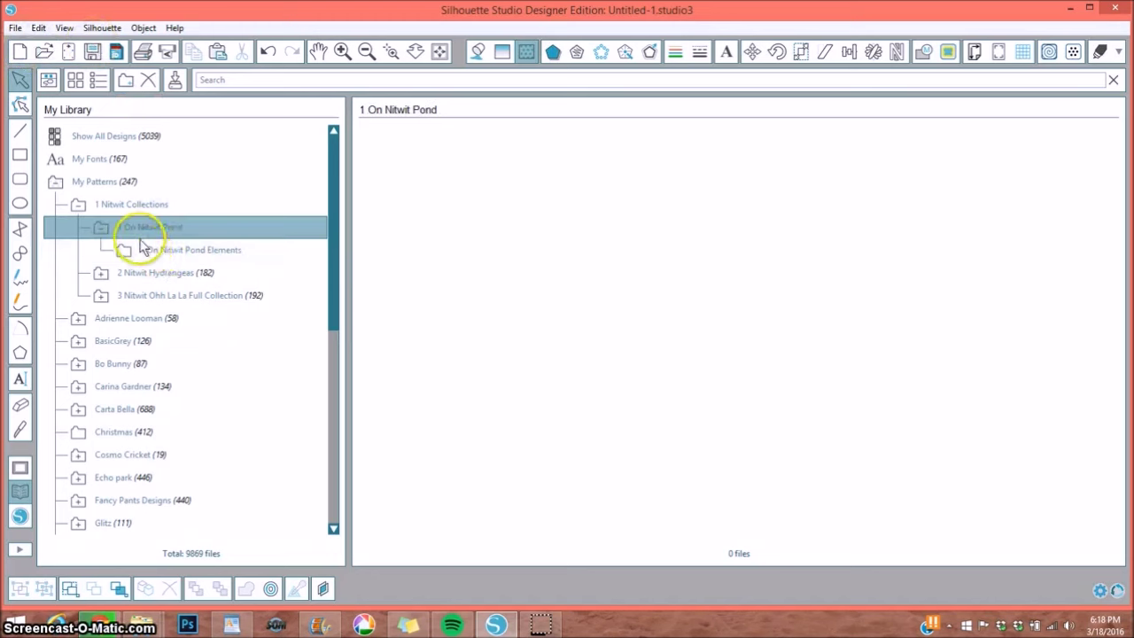
click(182, 251)
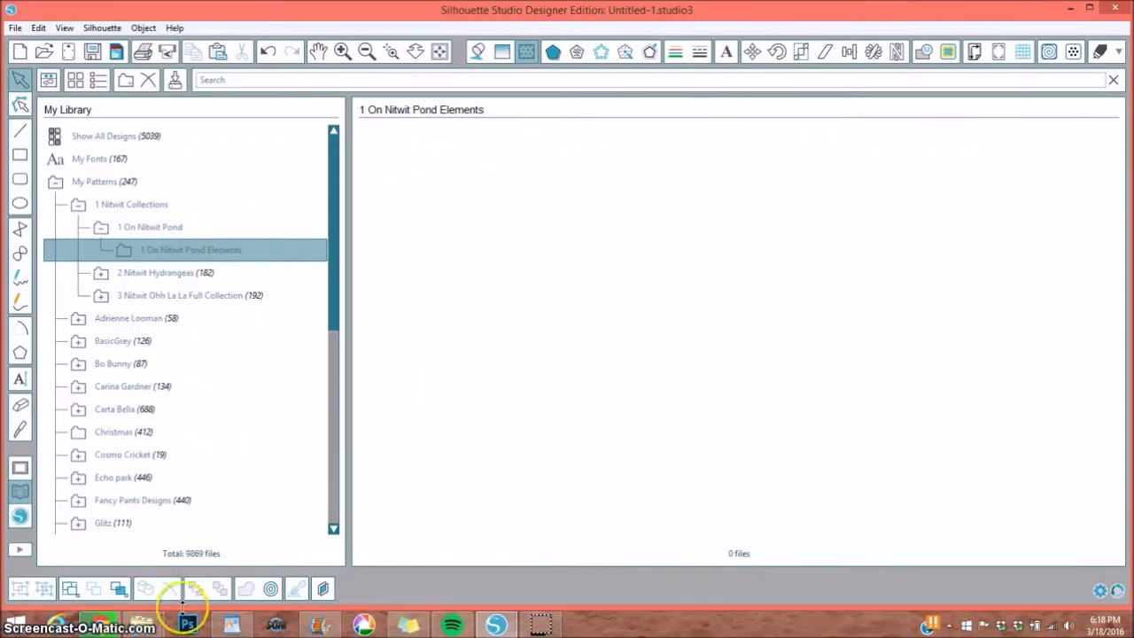
Copy all images in the lb_onnitwitpond_mf folder except lb_onnitwitpond_LRG and the readme into the library's 1 On Nitwit Pond Elements folder
mouse_move(144, 625)
click(243, 575)
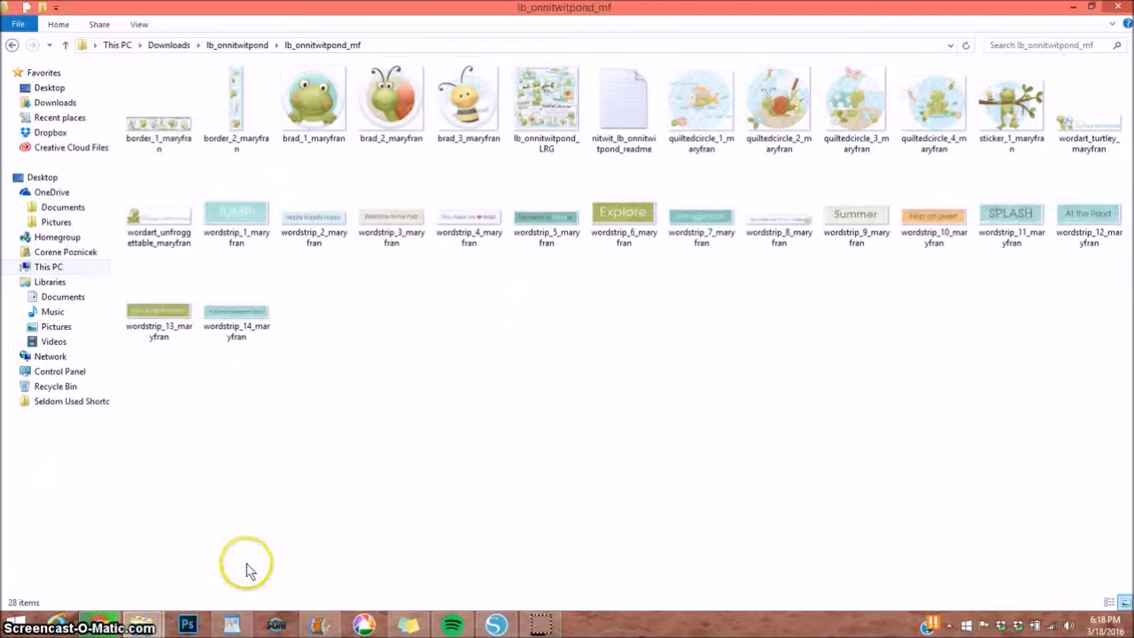
click(162, 146)
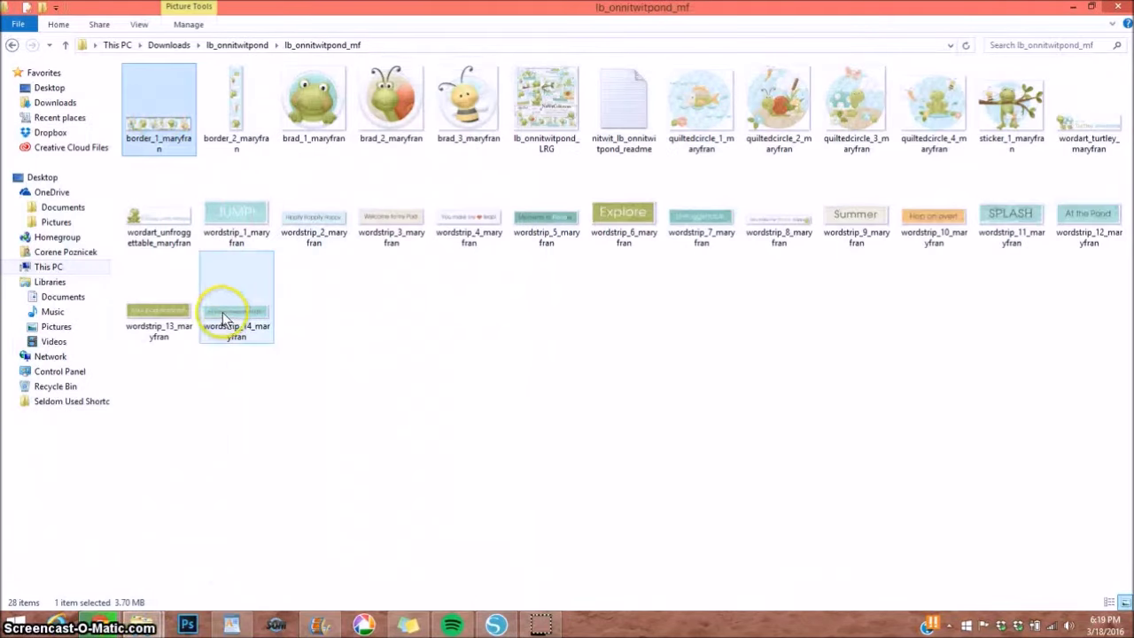
key(ctrl+a)
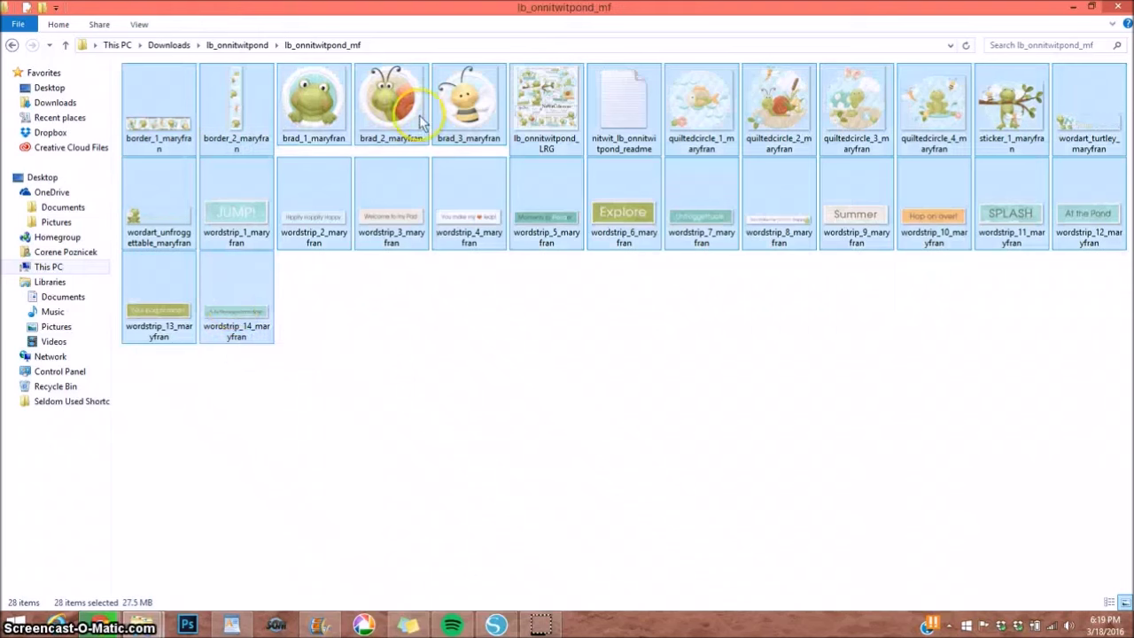
ctrl+click(638, 120)
ctrl+click(544, 124)
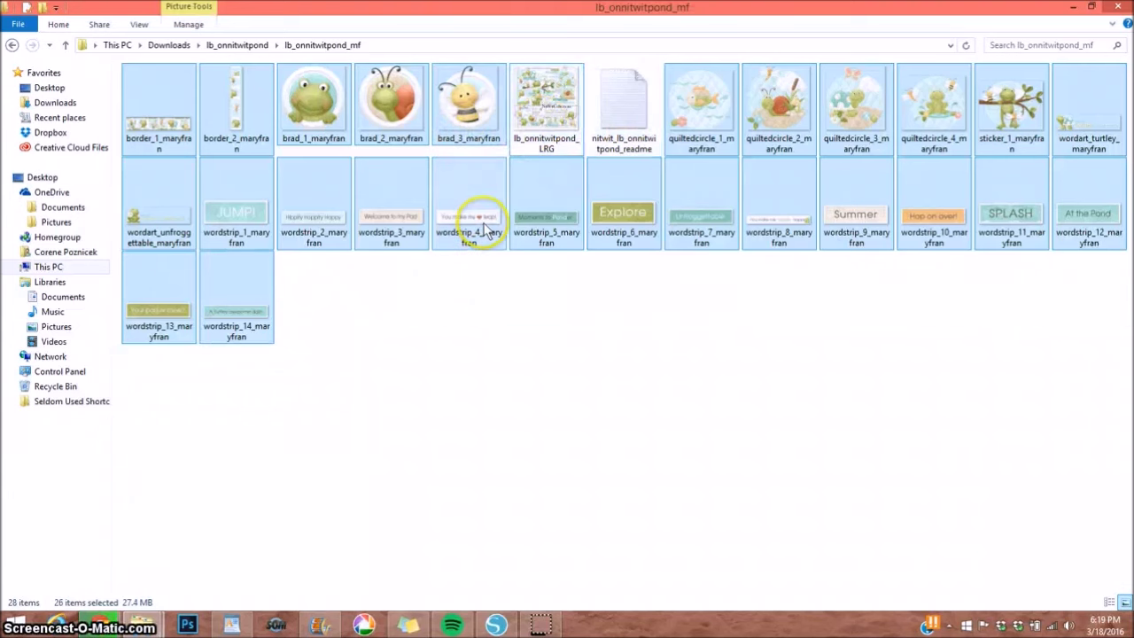
drag(470, 232, 510, 300)
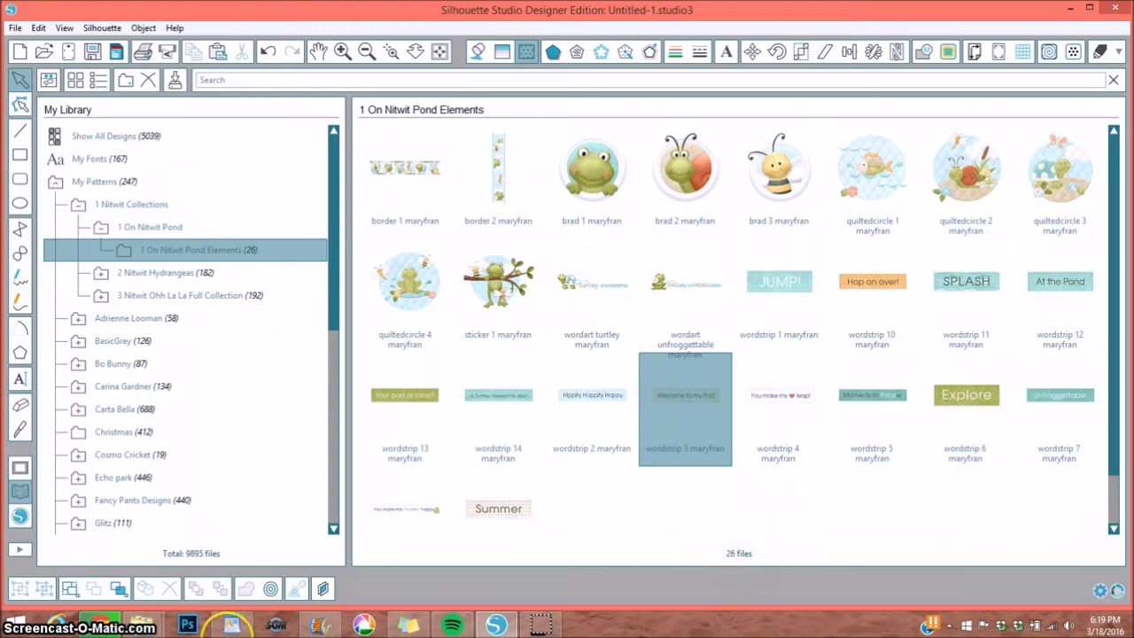
Close the lb_onnitwitpond_mf folder window in File Explorer and bring up the Downloads folder
mouse_move(153, 620)
click(223, 562)
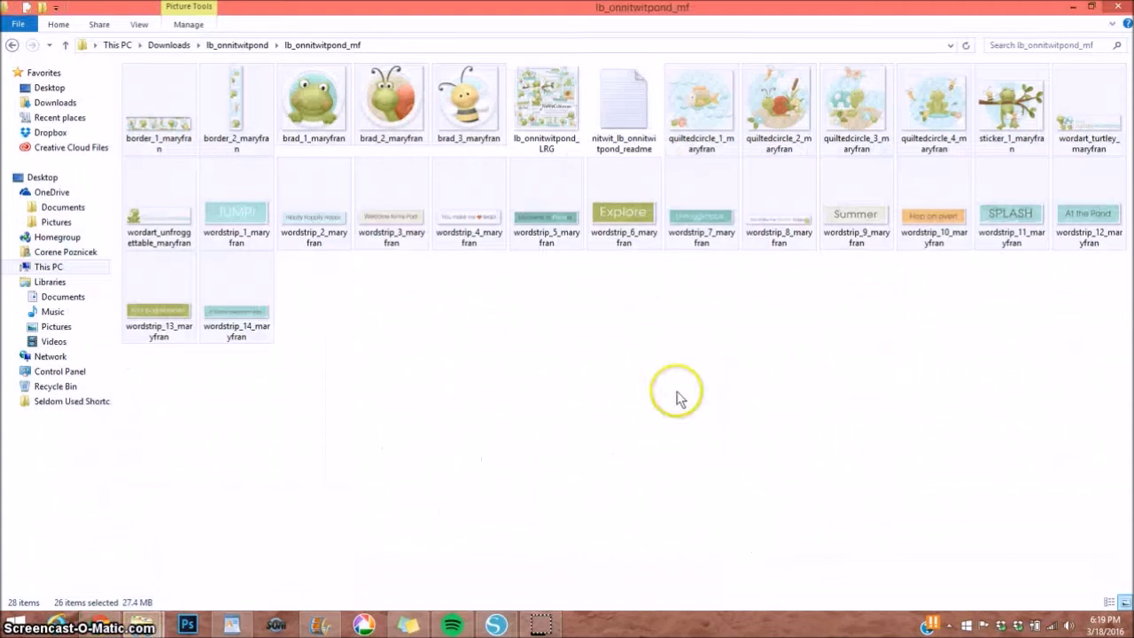
click(1115, 9)
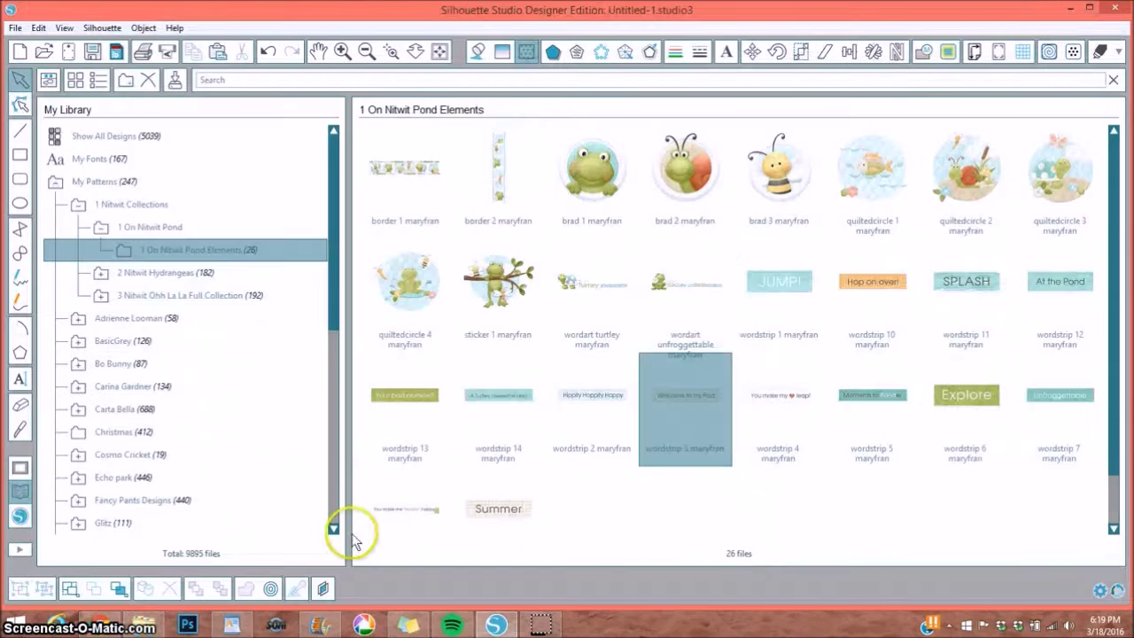
click(146, 625)
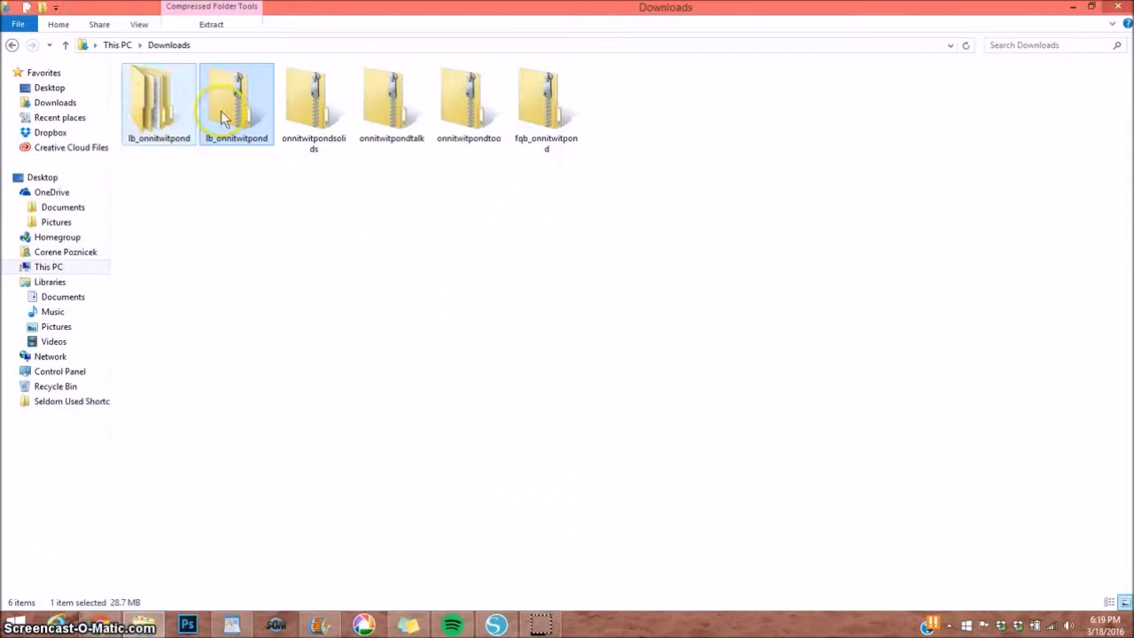
Extract the onnitwitpondsolids zip to its default destination and open the extracted onnitwitpondsolids_mf folder
click(316, 101)
right_click(321, 113)
click(363, 154)
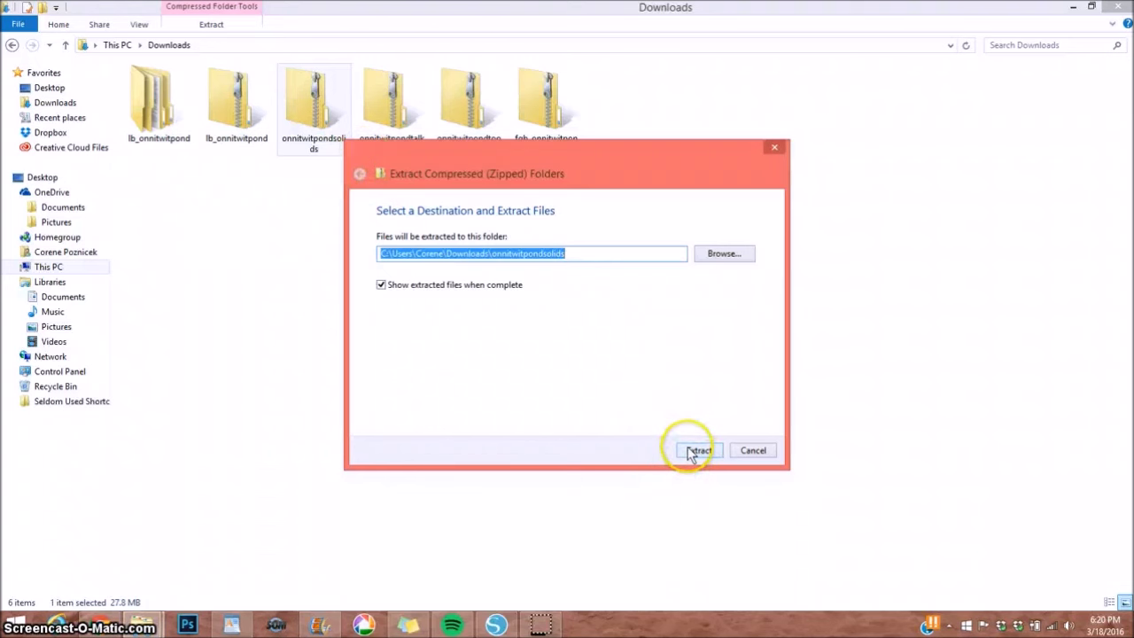
click(697, 451)
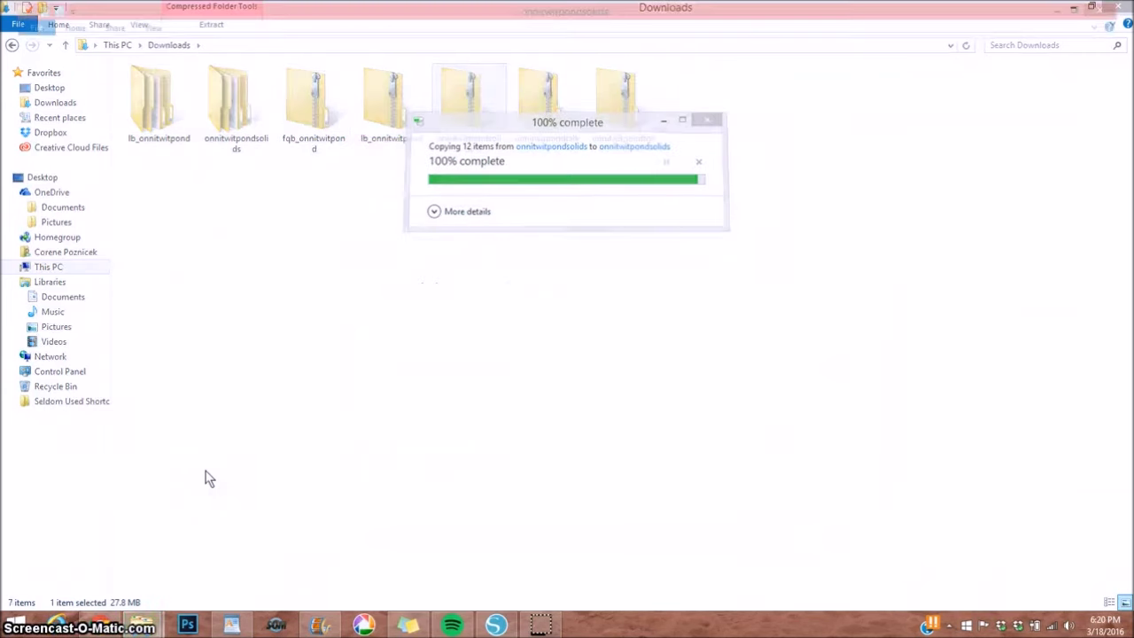
click(174, 92)
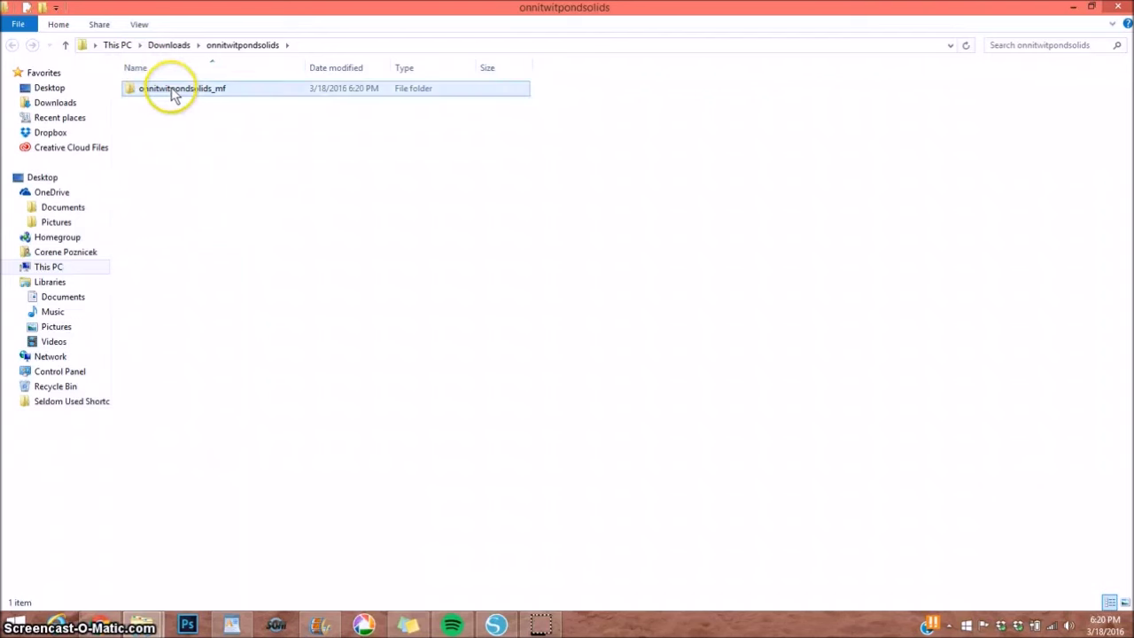
double_click(174, 92)
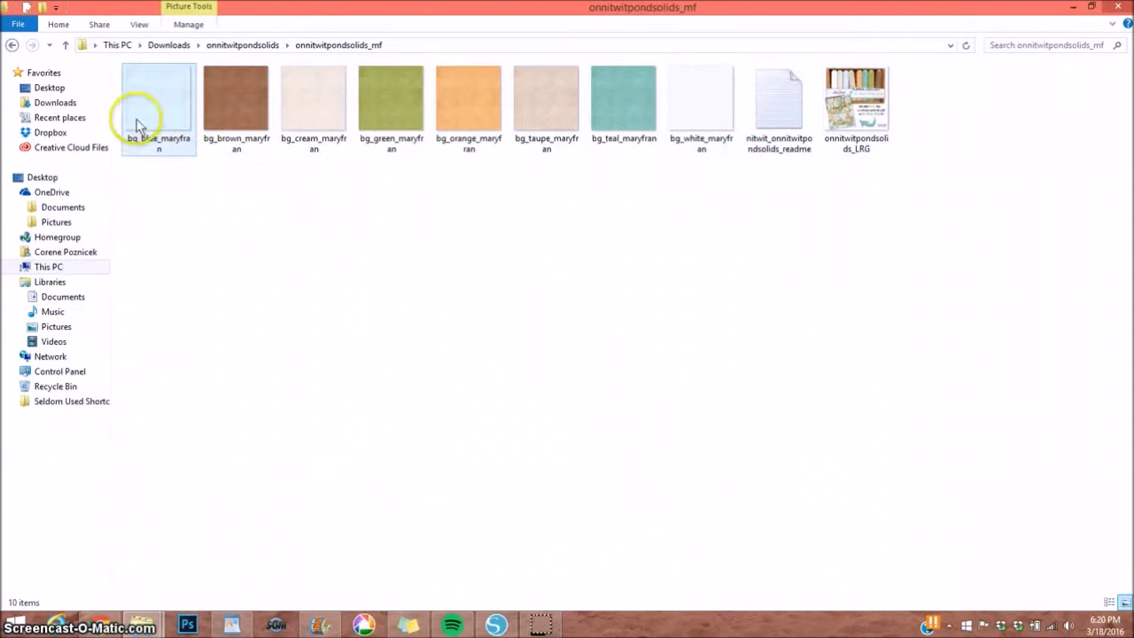
Copy the blue, brown, cream, green and orange background papers from onnitwitpondsolids_mf into Silhouette Studio's 1 On Nitwit Pond folder
click(168, 111)
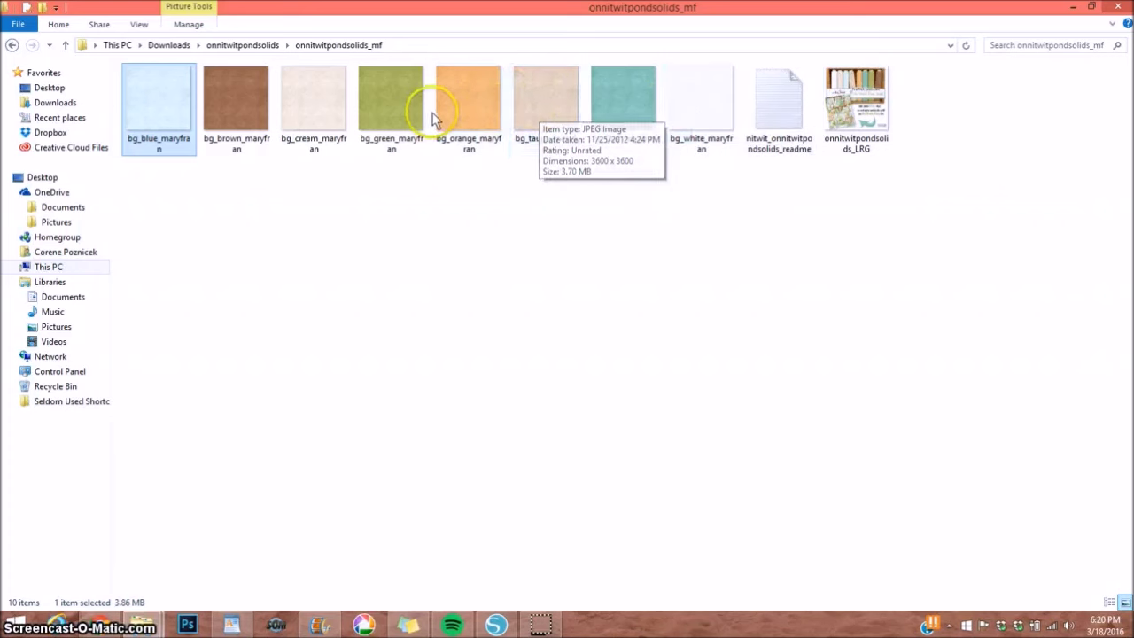
shift+click(464, 112)
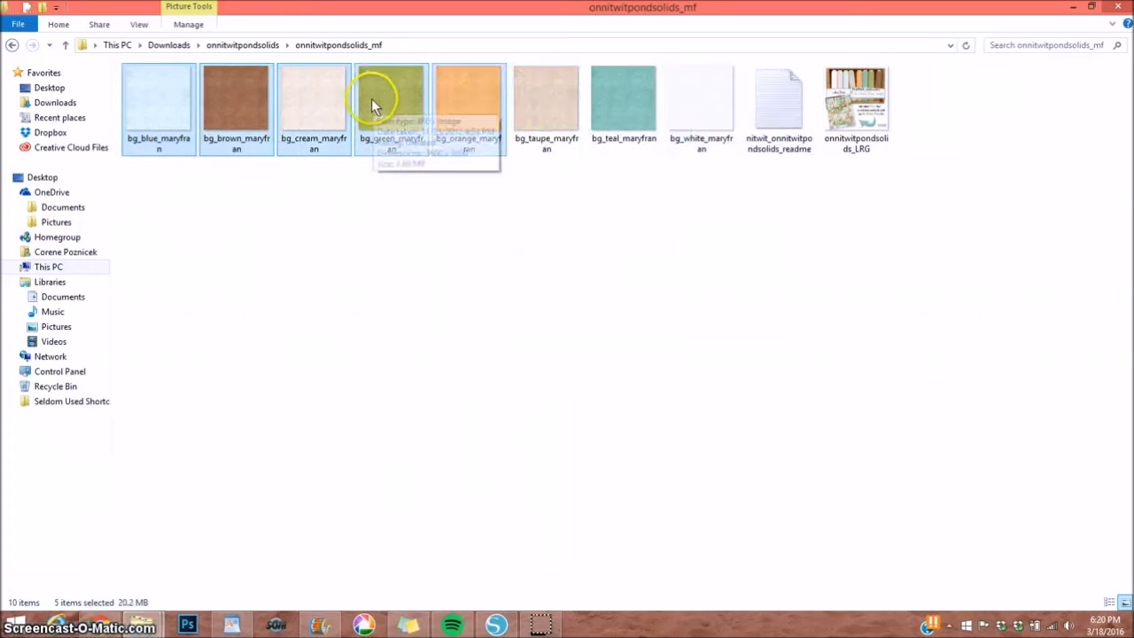
click(496, 623)
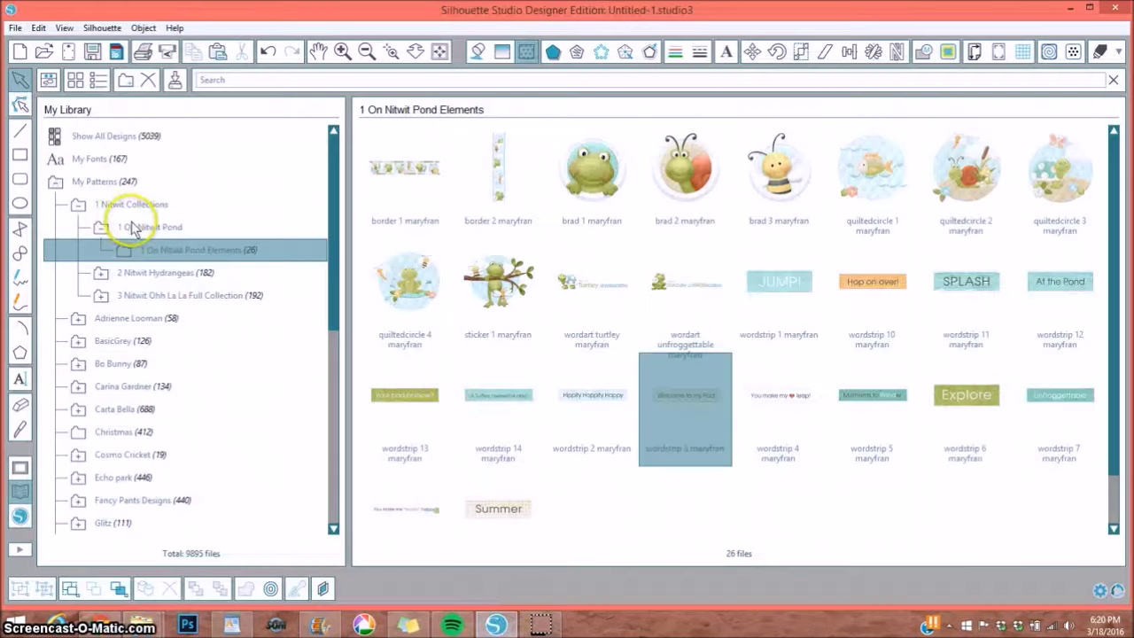
click(146, 227)
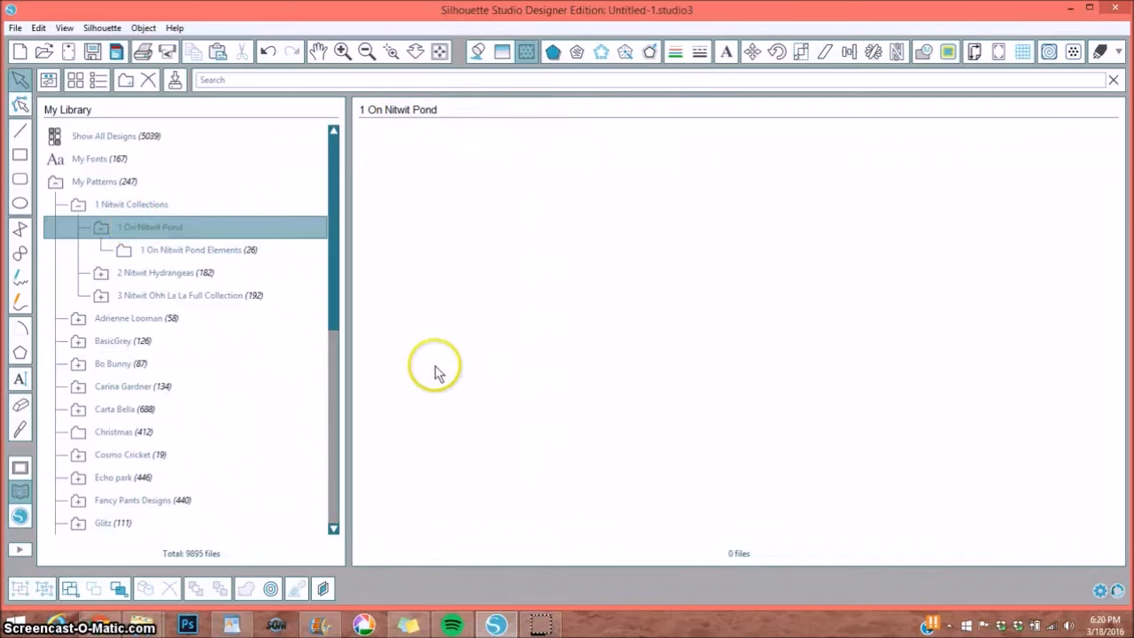
mouse_move(144, 620)
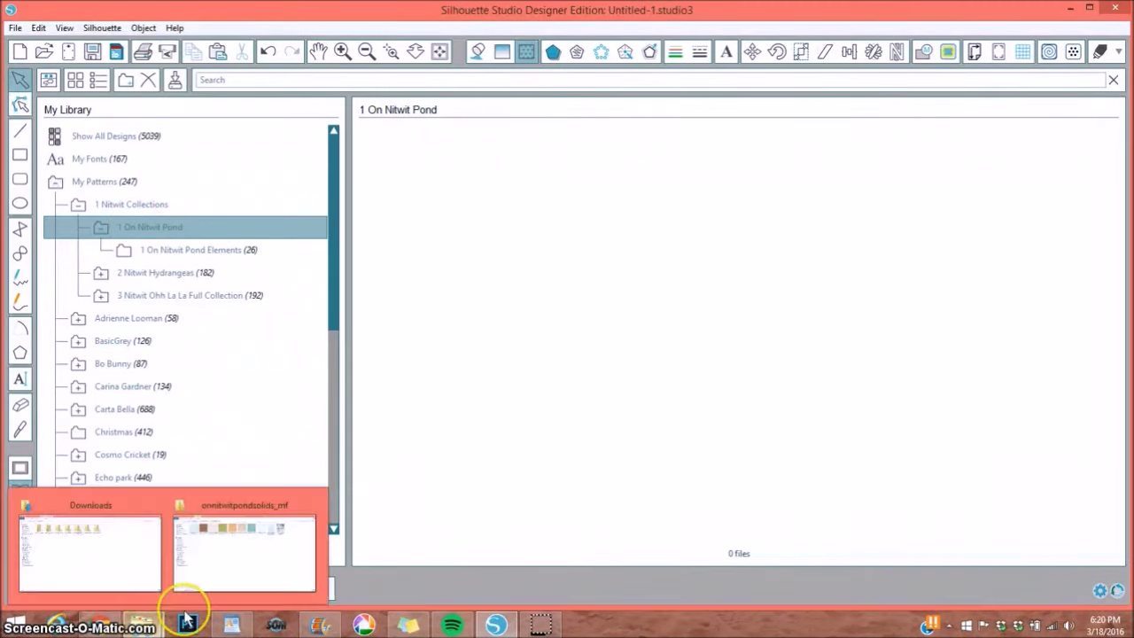
click(245, 572)
drag(388, 146, 477, 276)
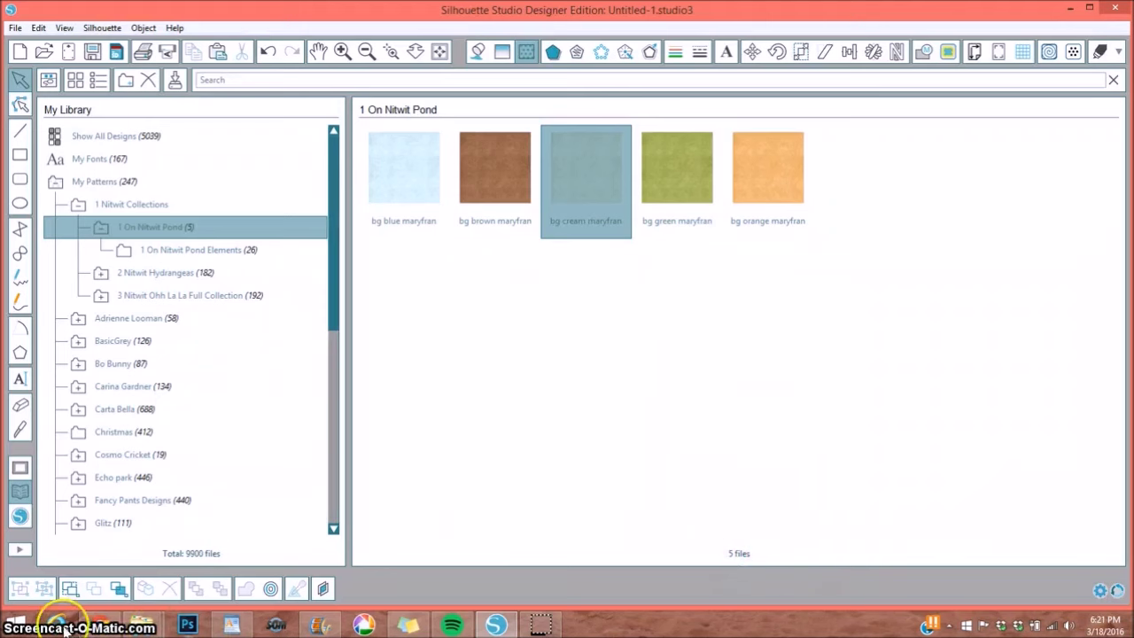
Copy the taupe, teal and white background papers from onnitwitpondsolids_mf into the library's 1 On Nitwit Pond folder
mouse_move(142, 624)
click(228, 569)
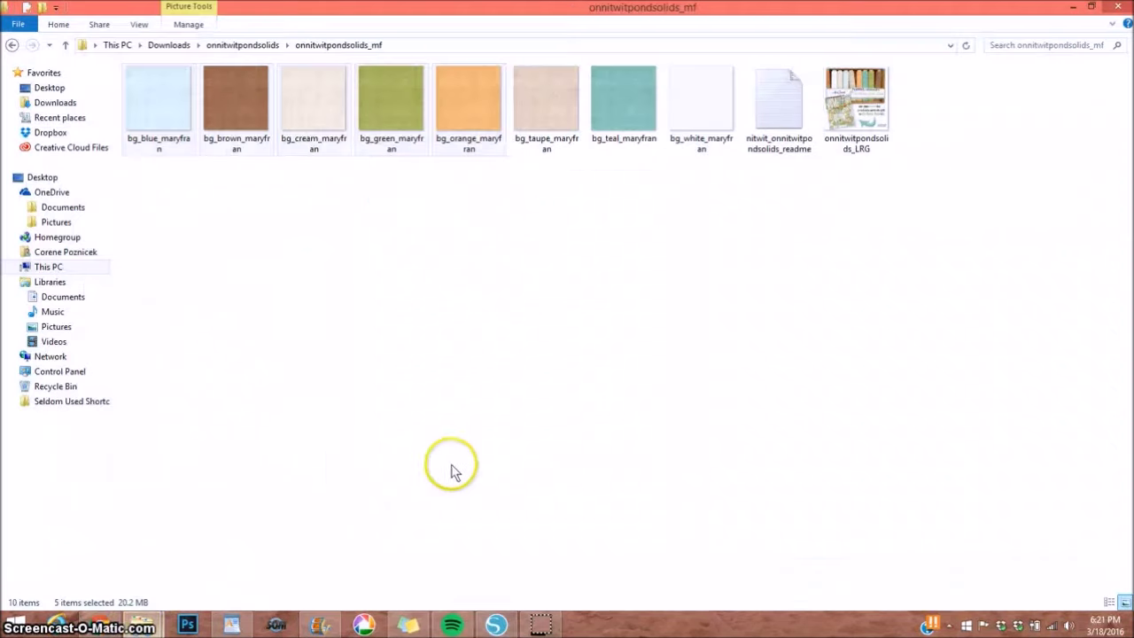
shift+click(453, 103)
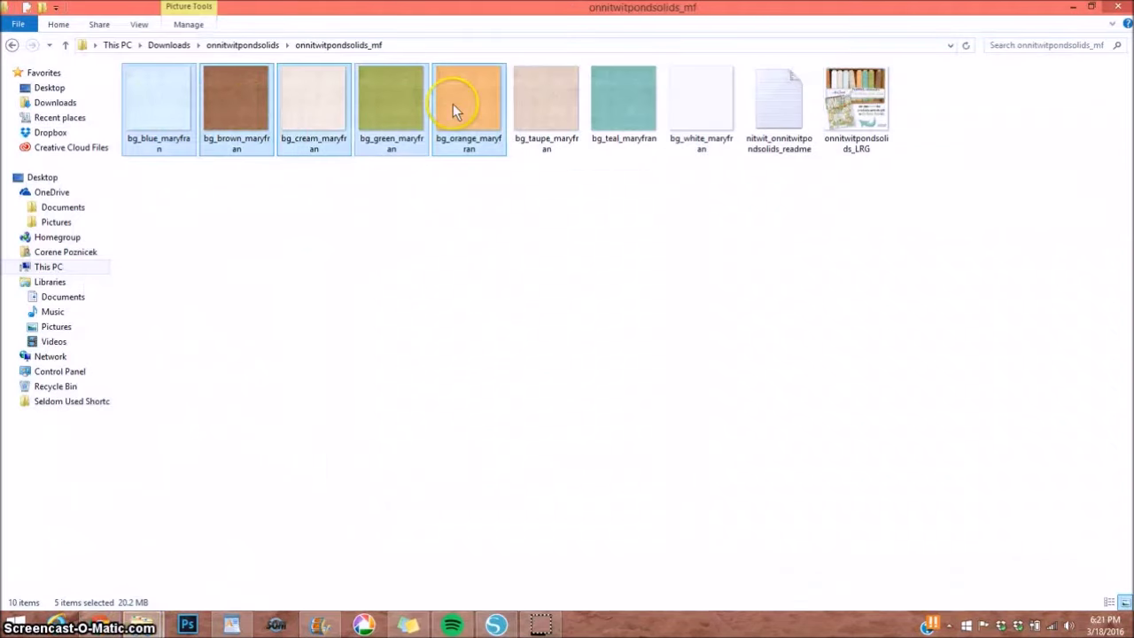
click(563, 110)
ctrl+click(697, 108)
ctrl+click(603, 112)
drag(604, 112, 529, 419)
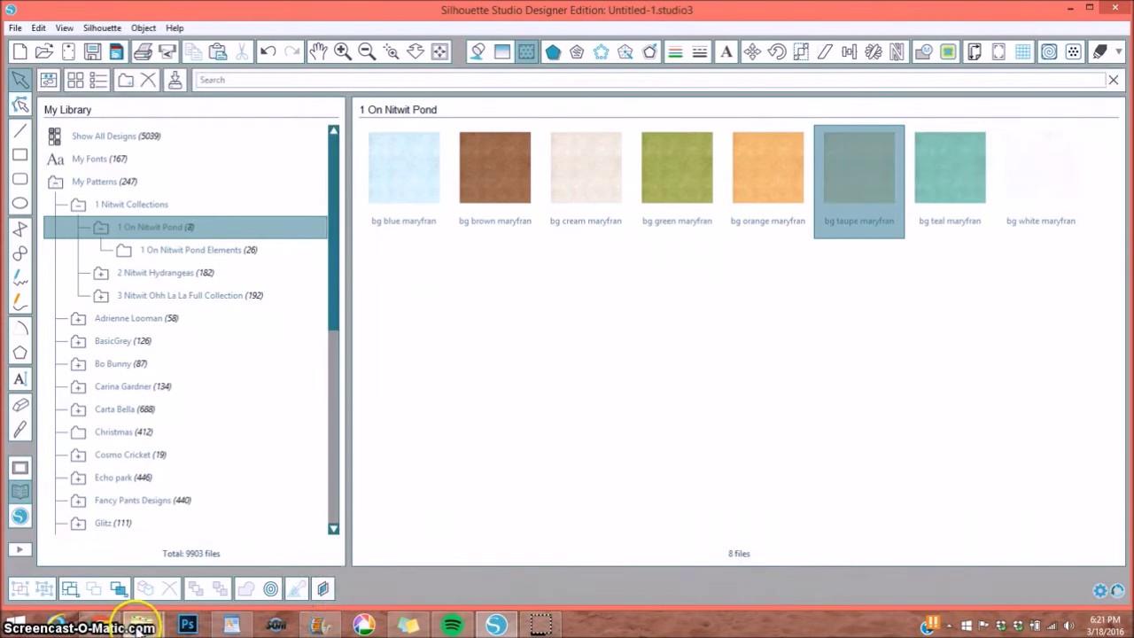
Close the onnitwitpondsolids_mf folder window in File Explorer and return to the Downloads folder
mouse_move(139, 625)
click(232, 548)
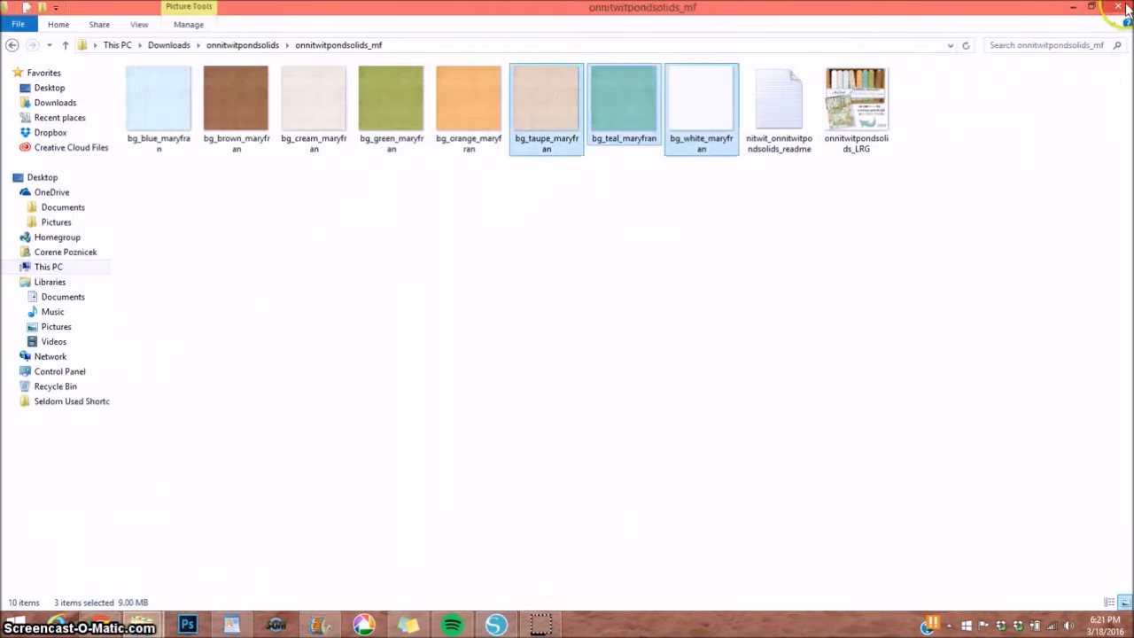
click(1118, 6)
click(141, 623)
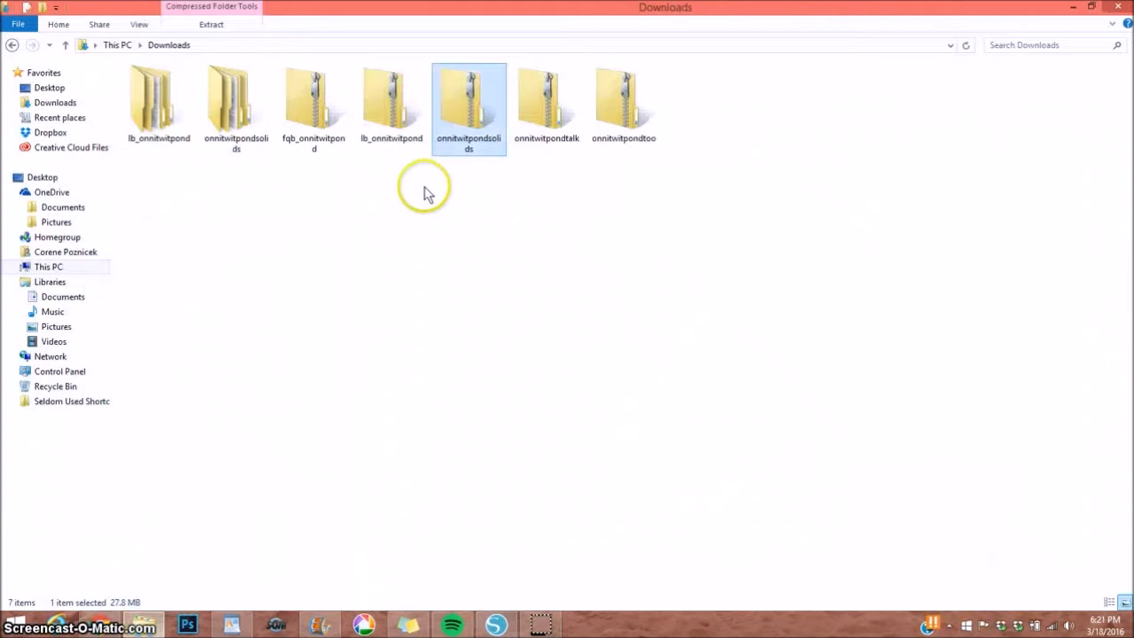
Extract the fqb_onnitwitpond zip to its default destination, then select bg_argylebrown_maryfran in the extracted fqb_onnitwitpond_mf folder
double_click(316, 159)
click(704, 452)
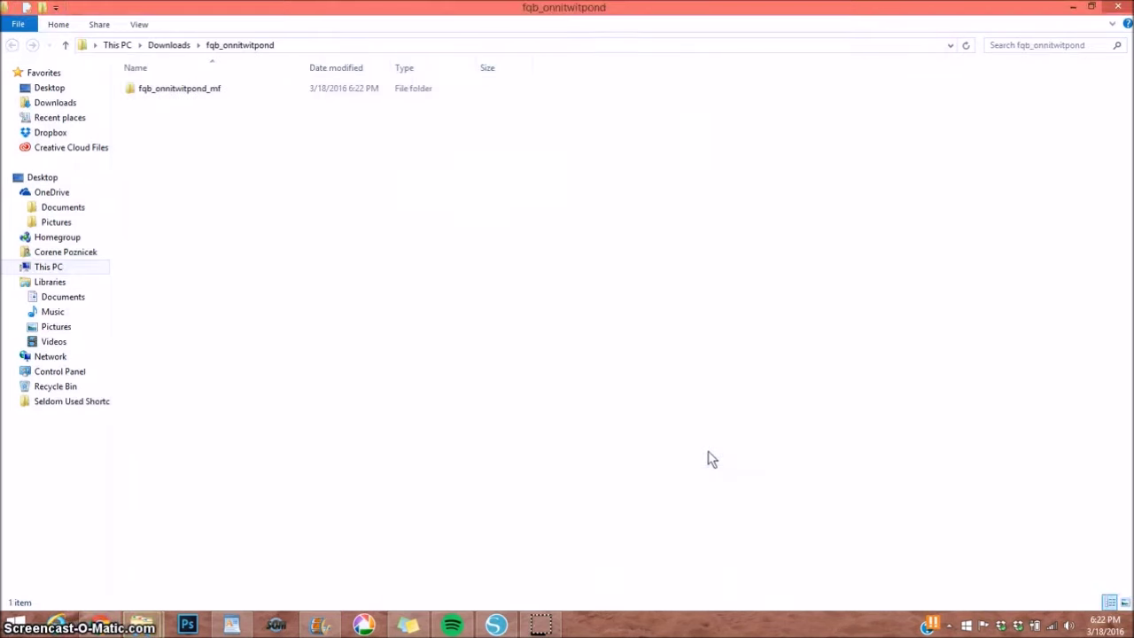
click(333, 93)
double_click(332, 93)
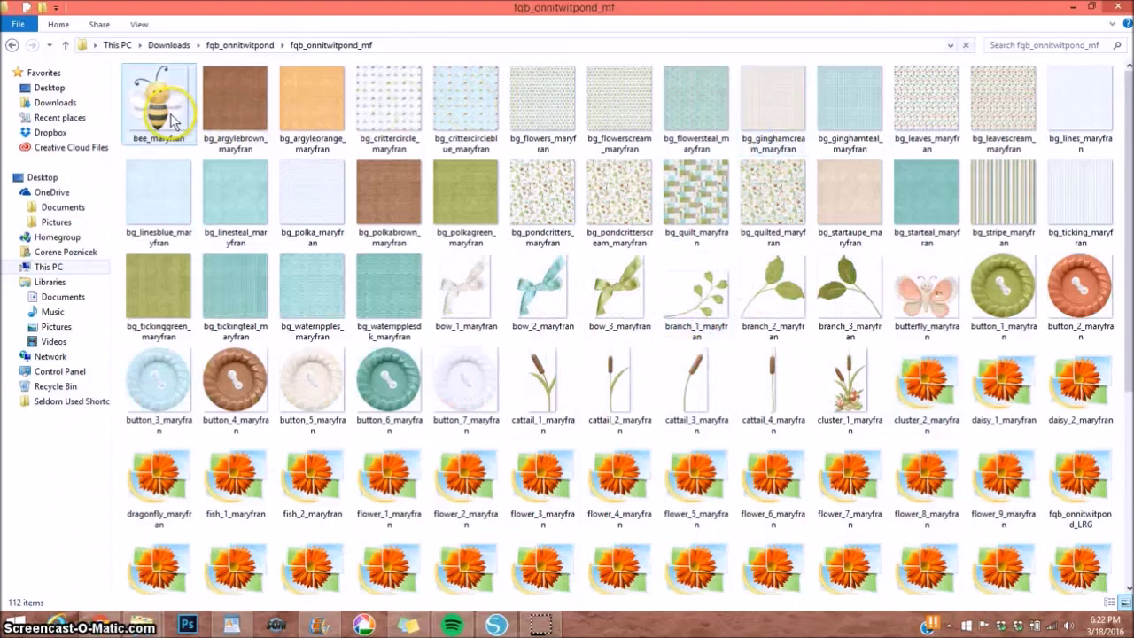
click(232, 103)
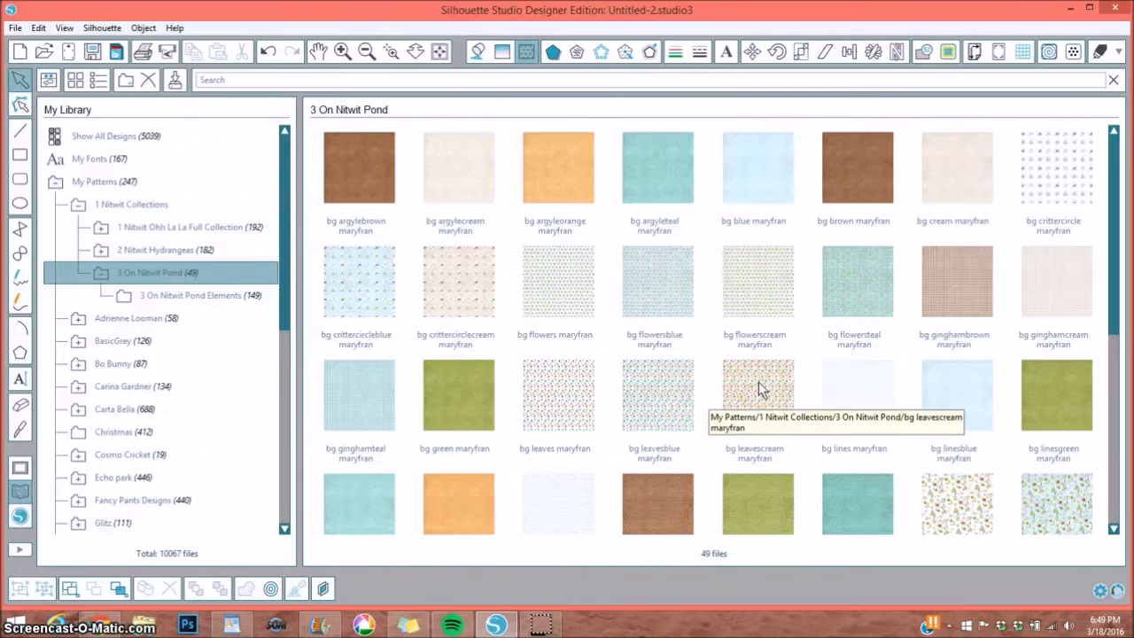
In Silhouette Studio, review the background papers in 3 On Nitwit Pond and the images in its 3 On Nitwit Pond Elements subfolder
scroll(758, 382, down, 1)
scroll(758, 381, down, 2)
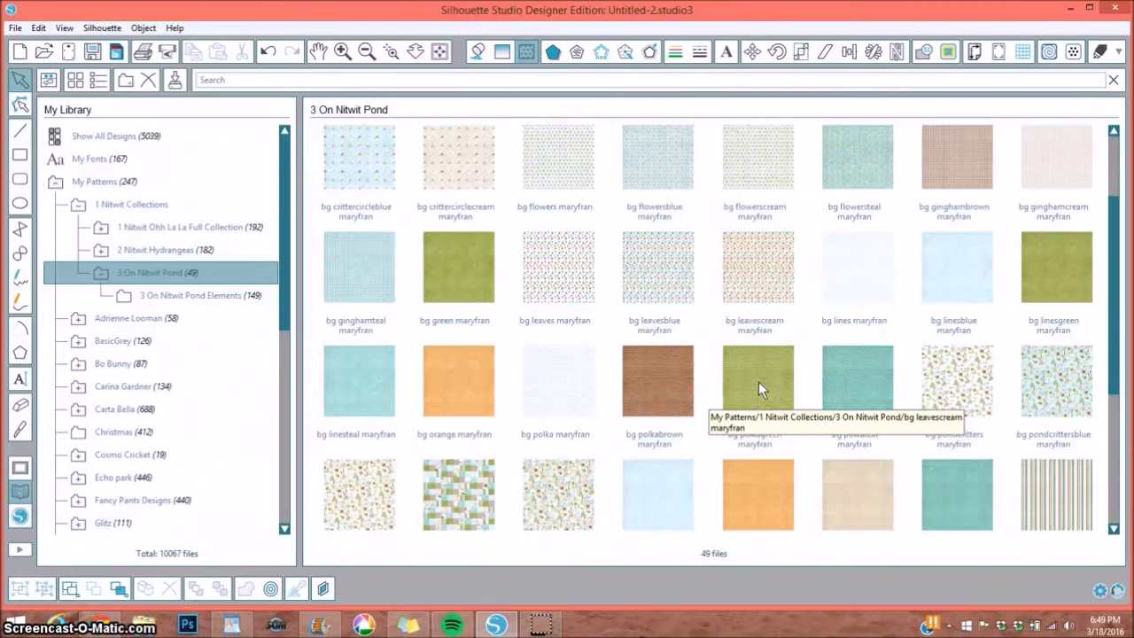
scroll(758, 382, down, 3)
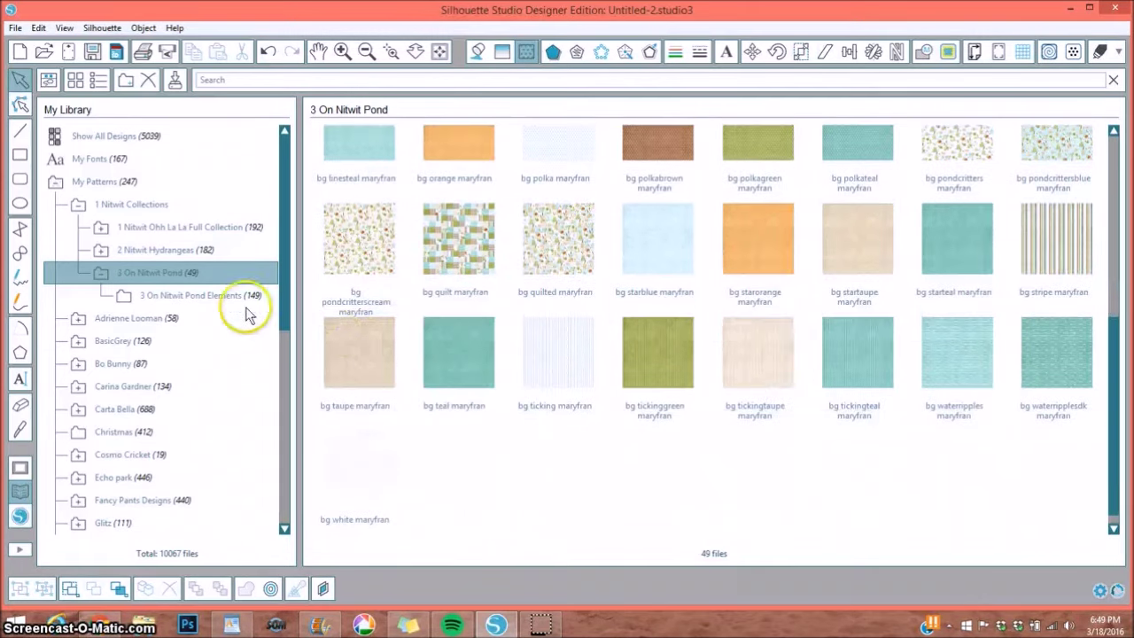
click(208, 293)
scroll(631, 314, up, 3)
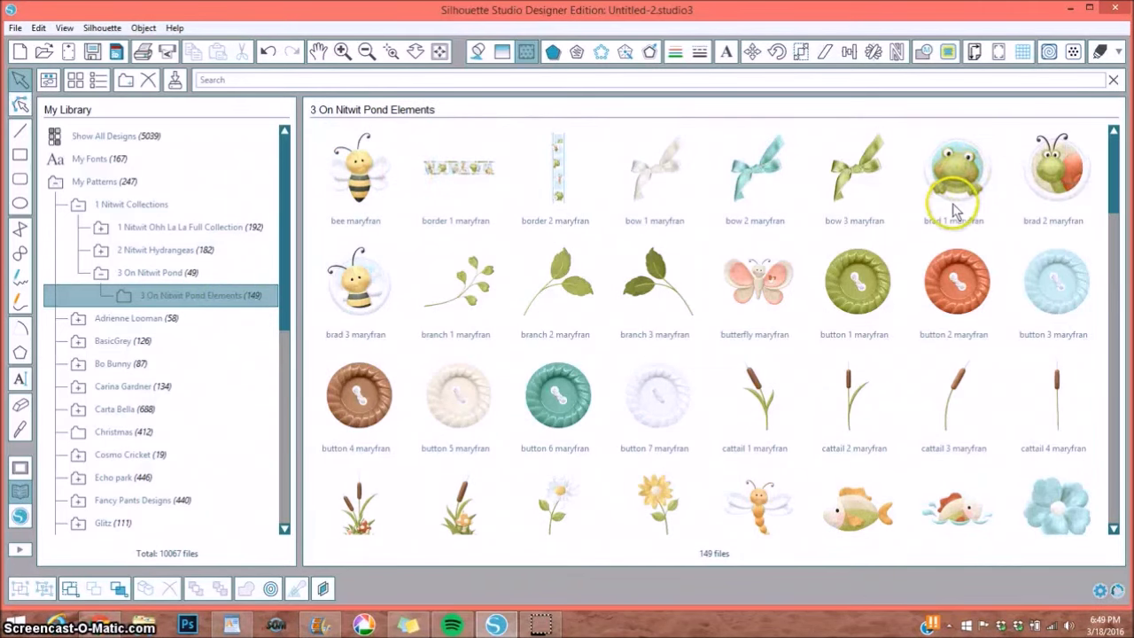
scroll(833, 283, down, 3)
scroll(830, 285, down, 4)
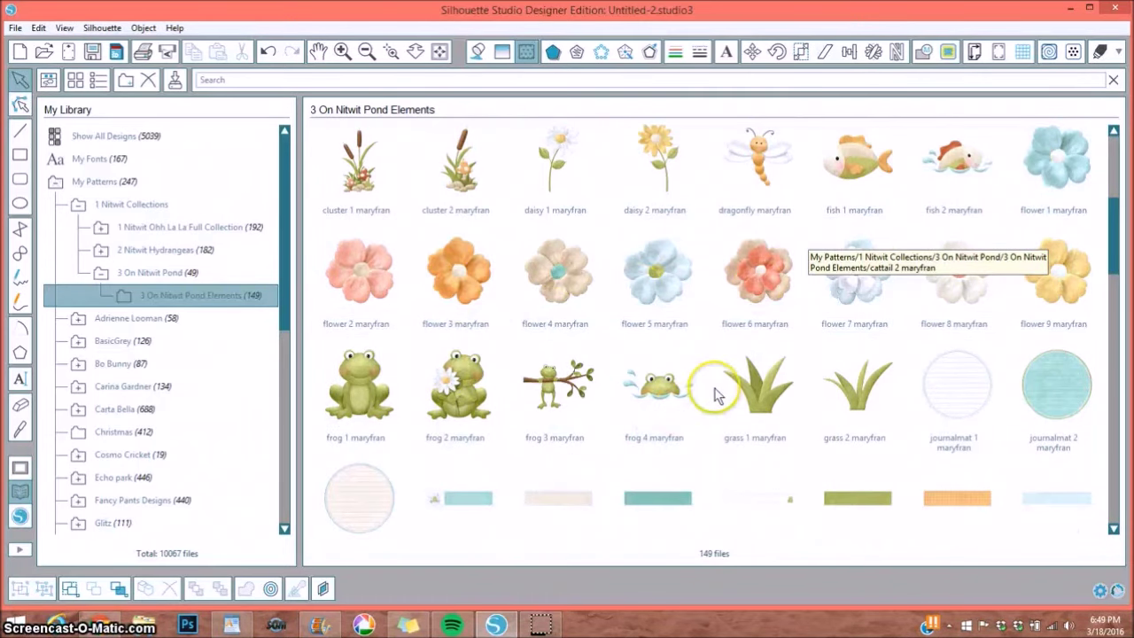
scroll(715, 393, down, 3)
scroll(715, 392, down, 2)
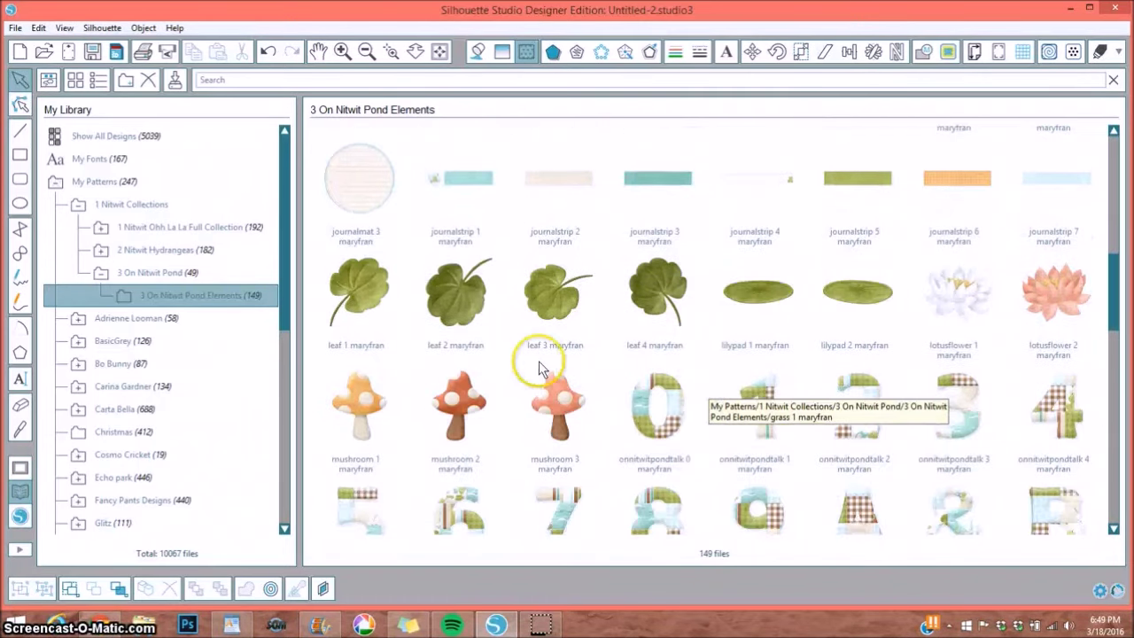
scroll(740, 342, down, 2)
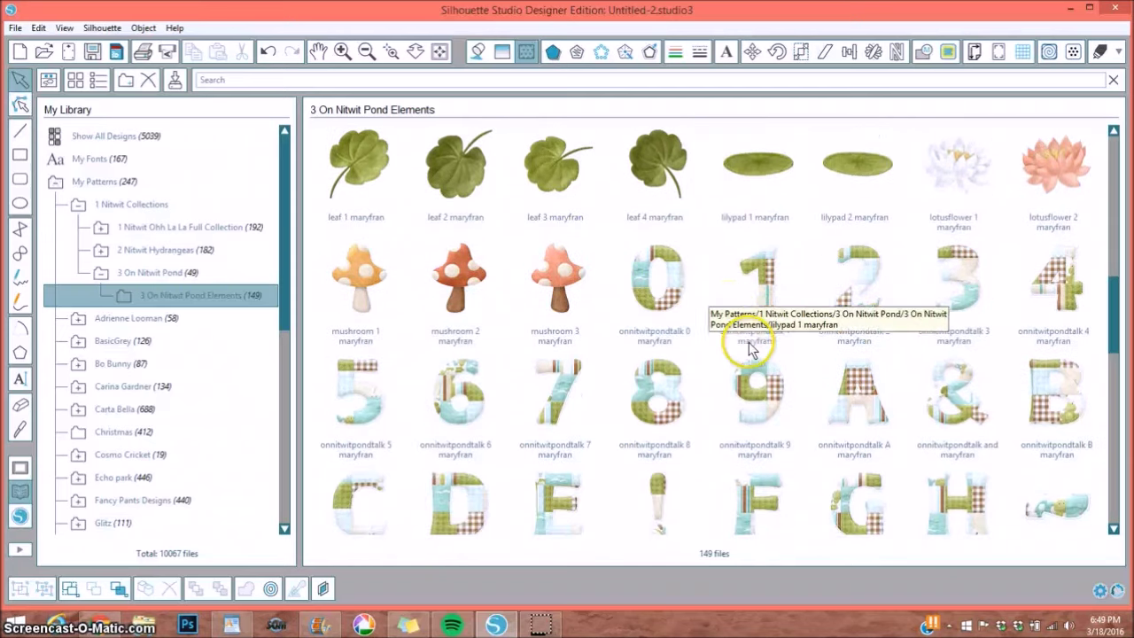
scroll(928, 372, down, 1)
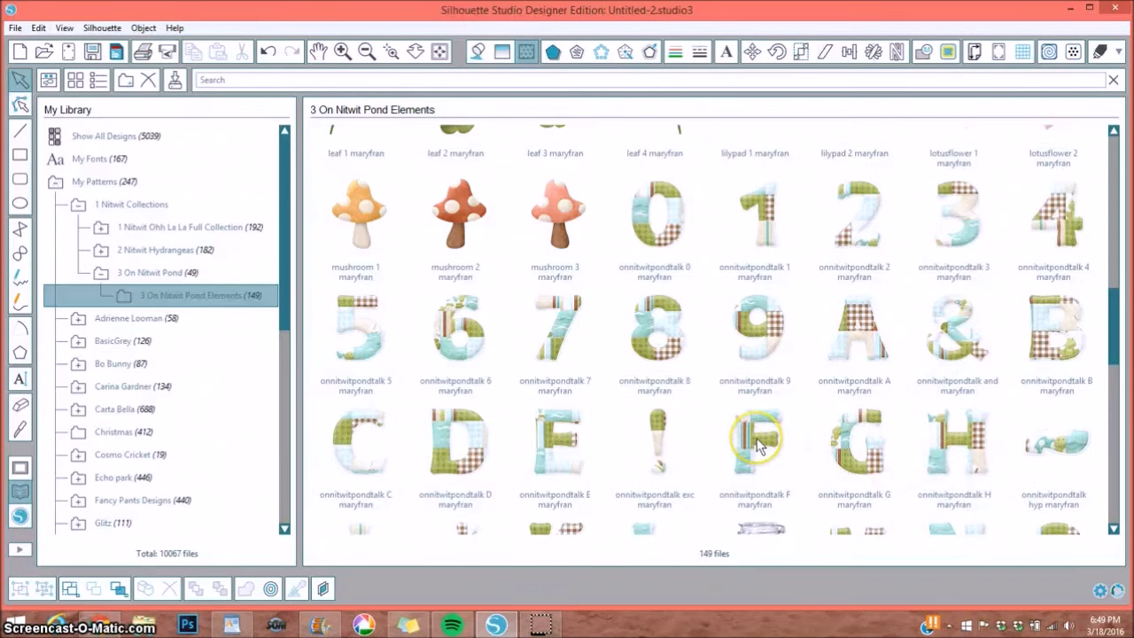
scroll(758, 445, down, 8)
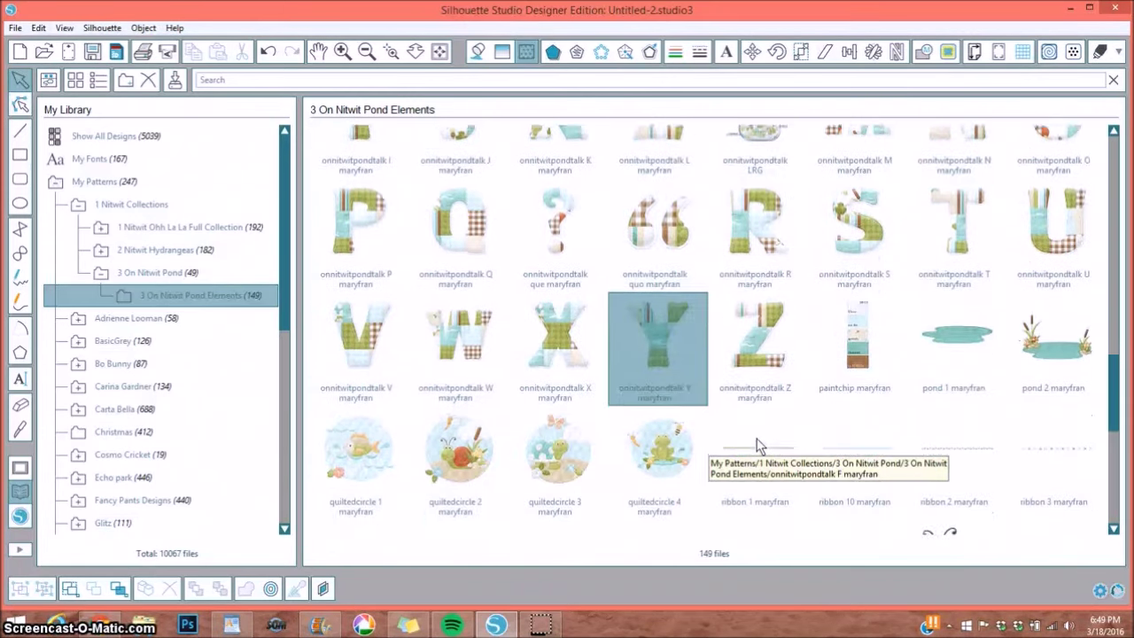
scroll(757, 443, down, 6)
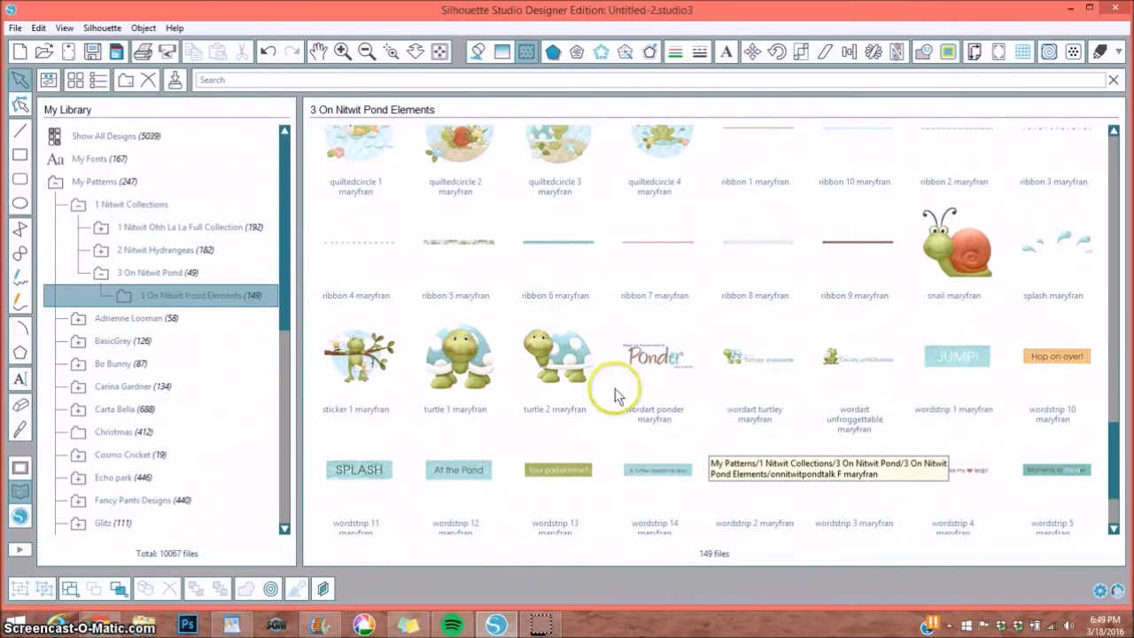
Collapse the 1 Nitwit Collections folder in the library and return to the design page
scroll(855, 373, down, 2)
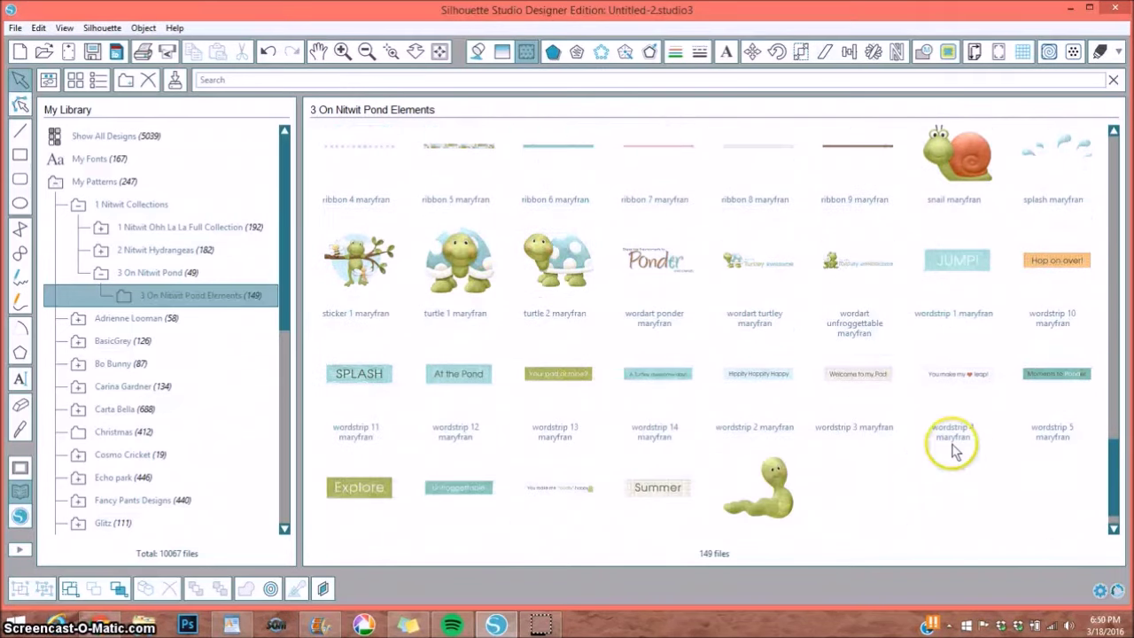
click(78, 205)
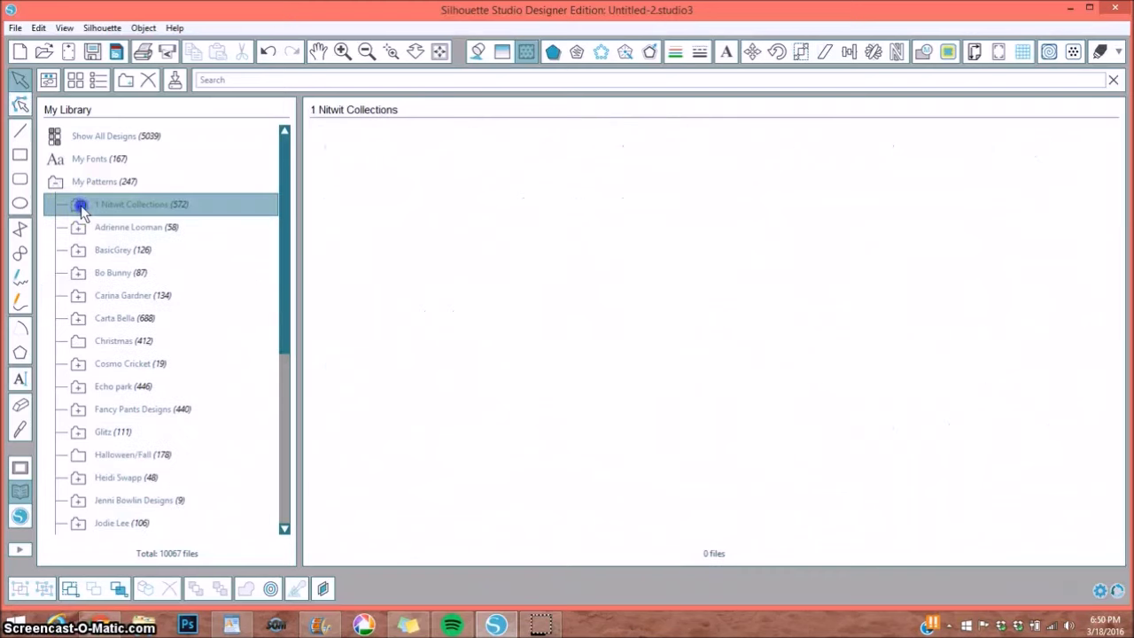
click(21, 471)
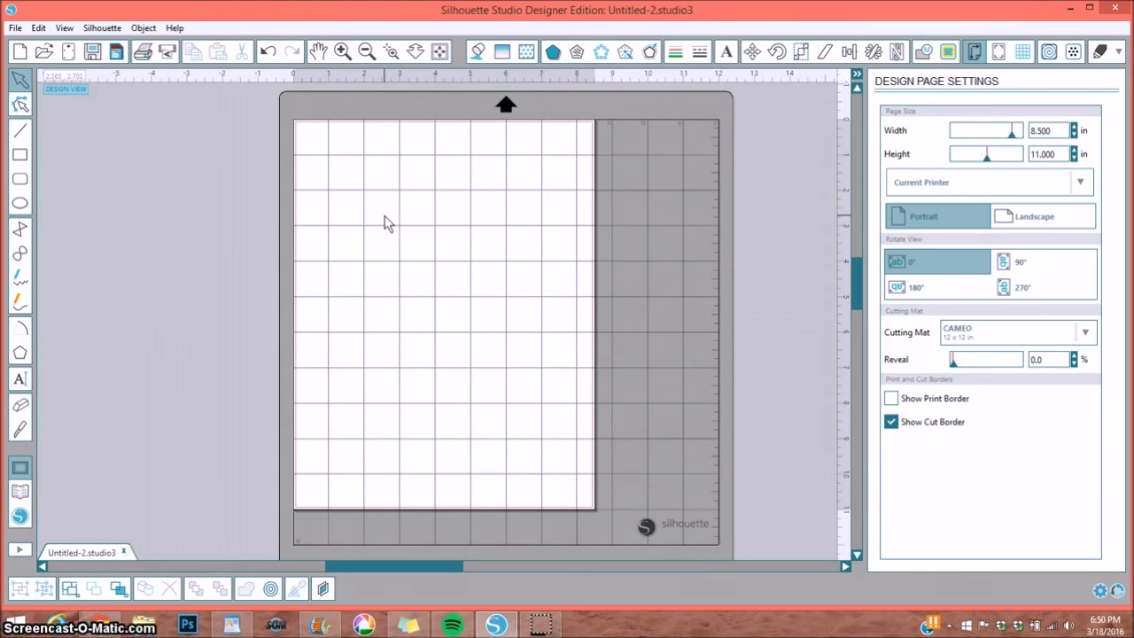
Draw a rectangle over the page's left edge and scale it to 5 by 5 inches with the aspect ratio unlocked
click(26, 157)
drag(208, 142, 388, 325)
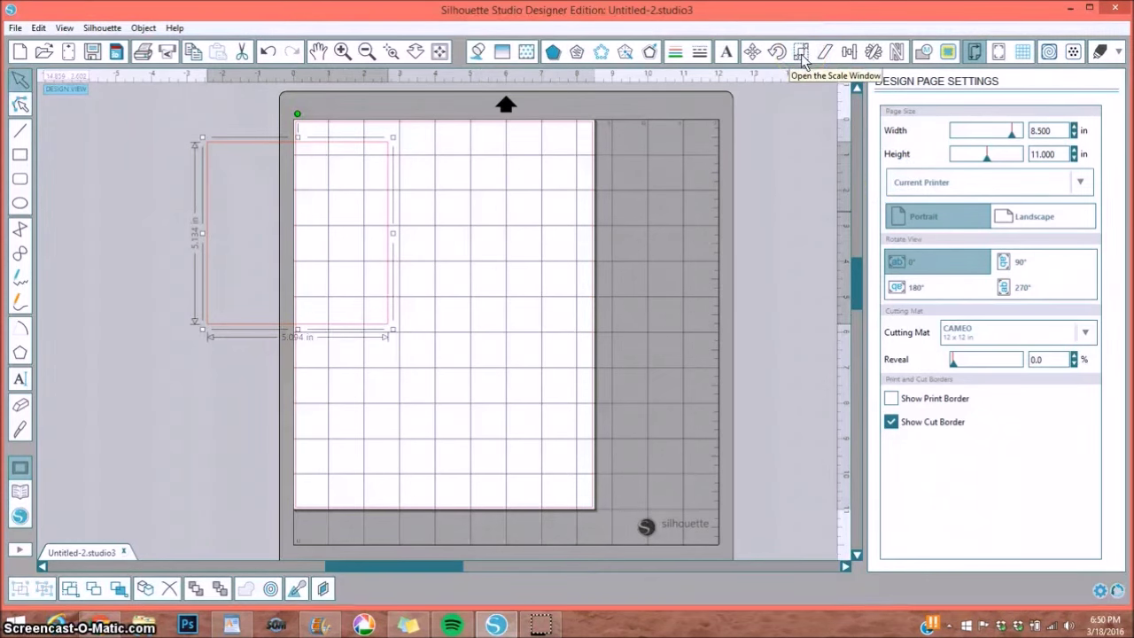
click(801, 55)
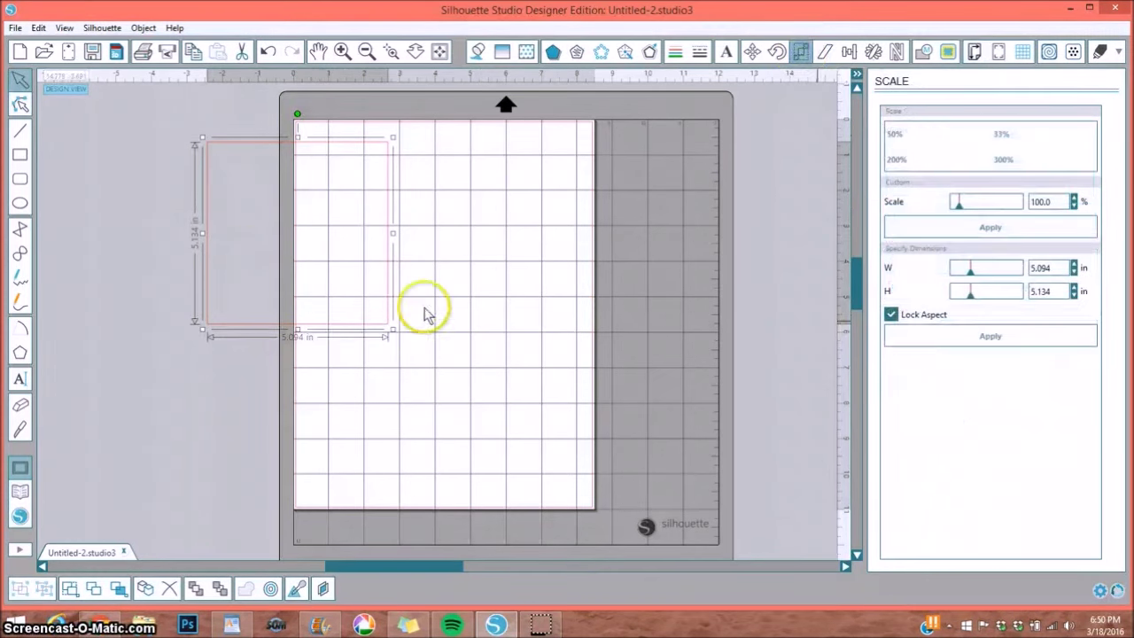
text(5)
click(892, 315)
click(1053, 291)
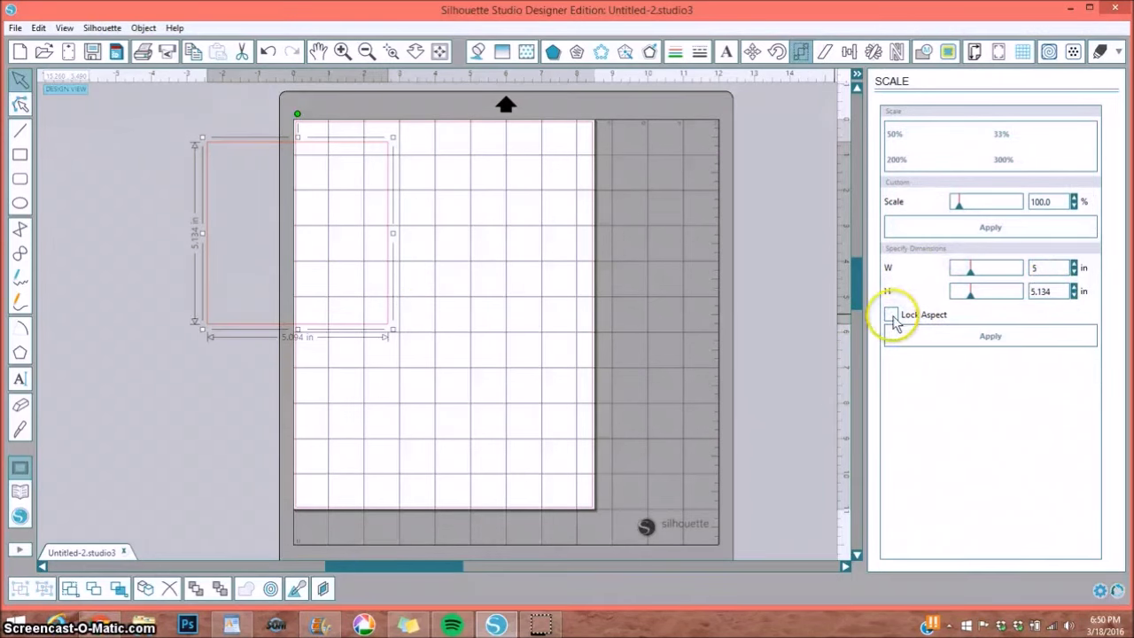
click(1056, 292)
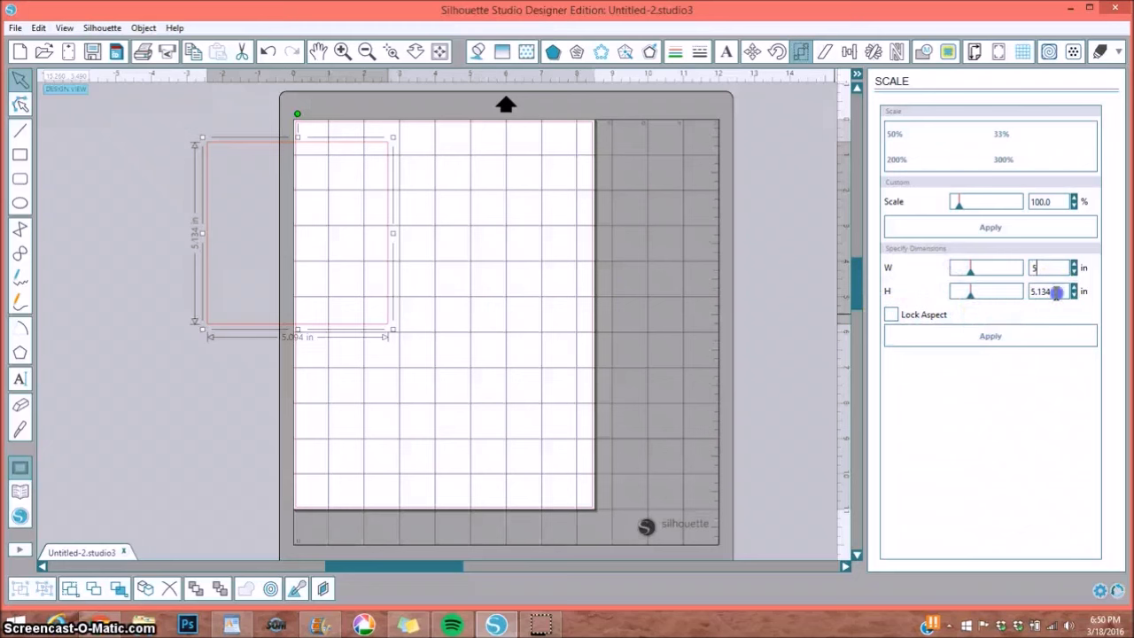
text(5)
click(1020, 337)
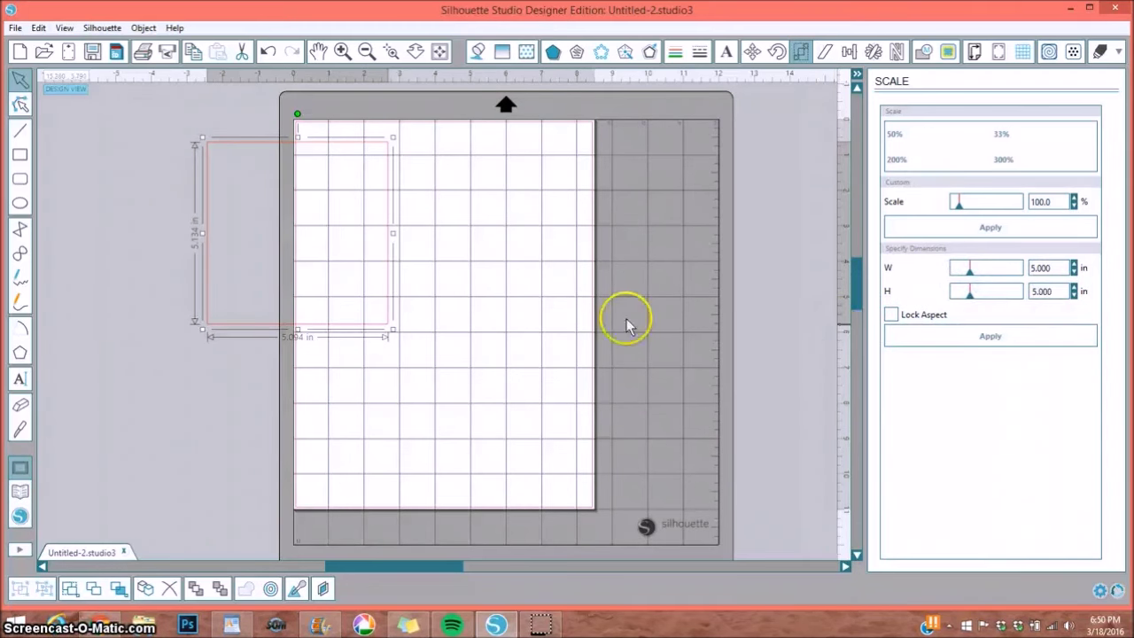
Move the 5-inch square off the left side of the page and duplicate it four times
drag(236, 144, 113, 168)
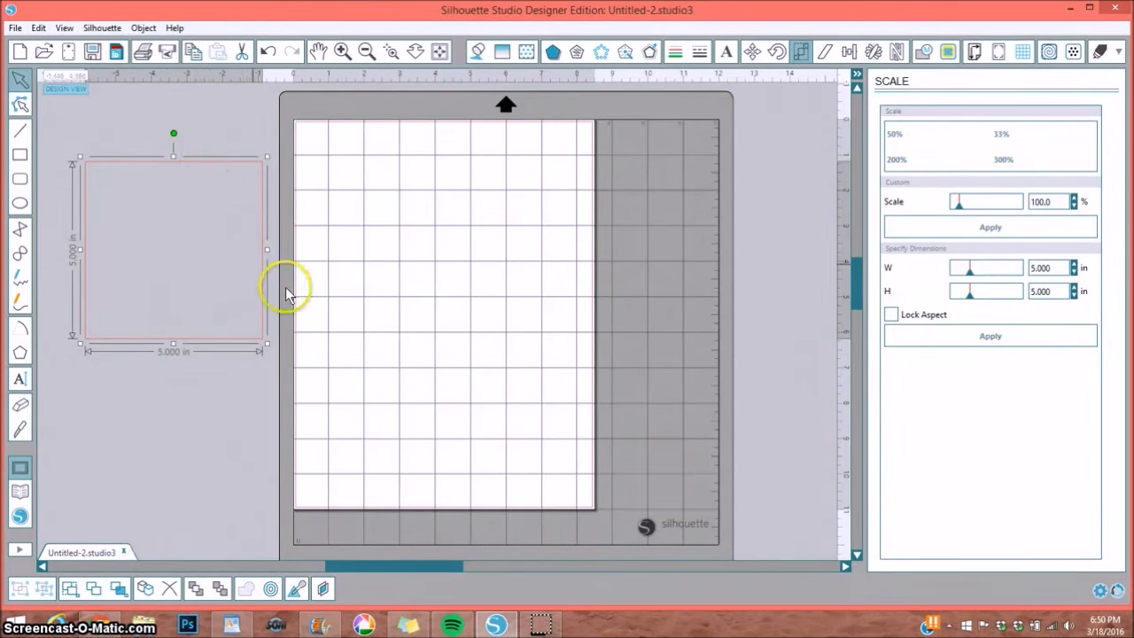
click(145, 589)
click(145, 590)
click(145, 590)
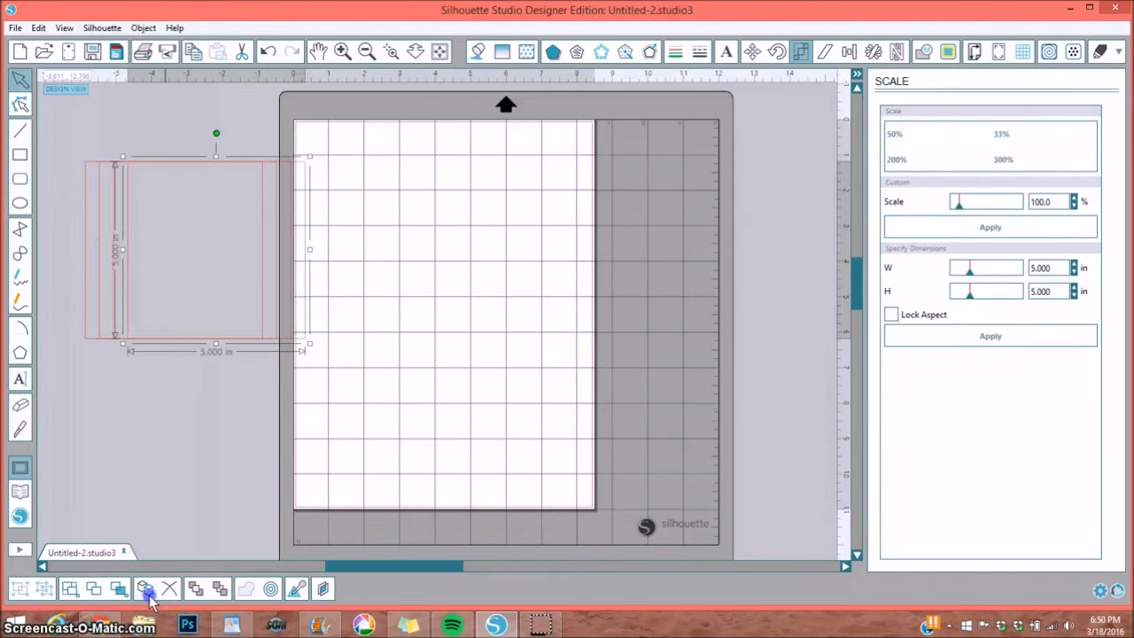
click(145, 589)
Spread the five squares apart into an upper row of three and a lower row of two across the page and mat
drag(319, 336, 821, 333)
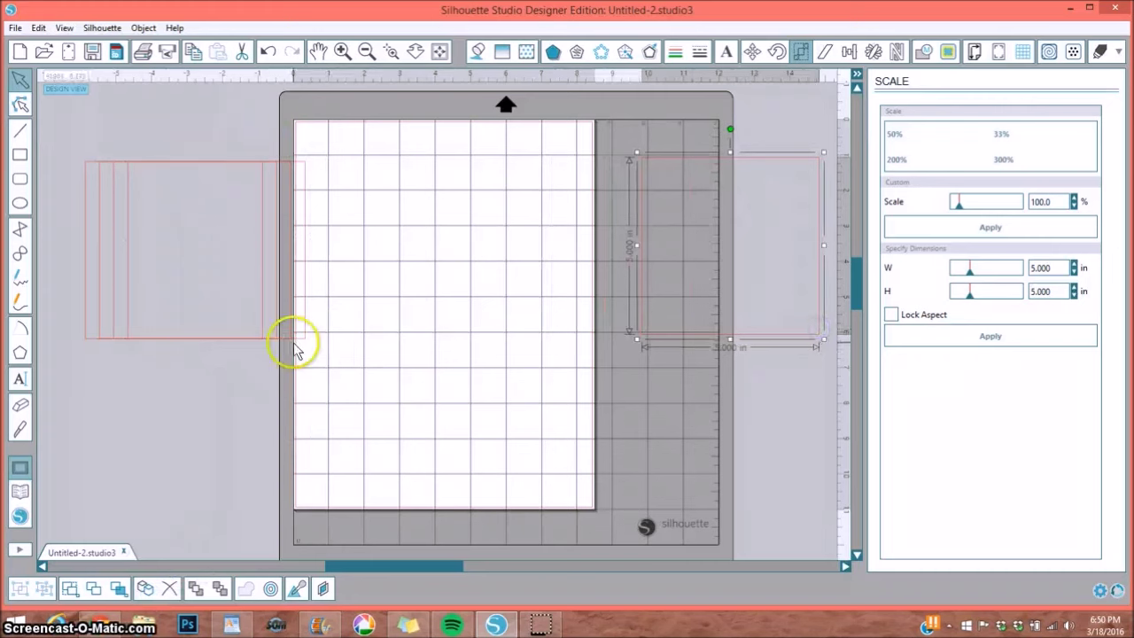
drag(304, 343, 627, 342)
click(271, 372)
drag(287, 341, 727, 521)
click(245, 380)
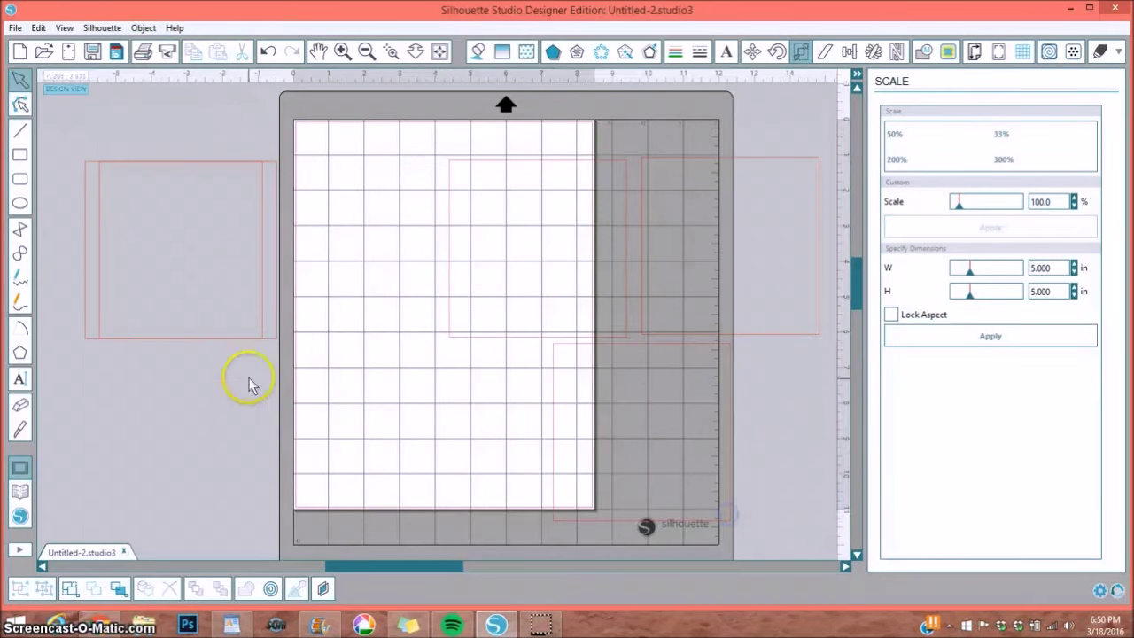
drag(271, 341, 476, 523)
click(346, 417)
drag(262, 338, 435, 323)
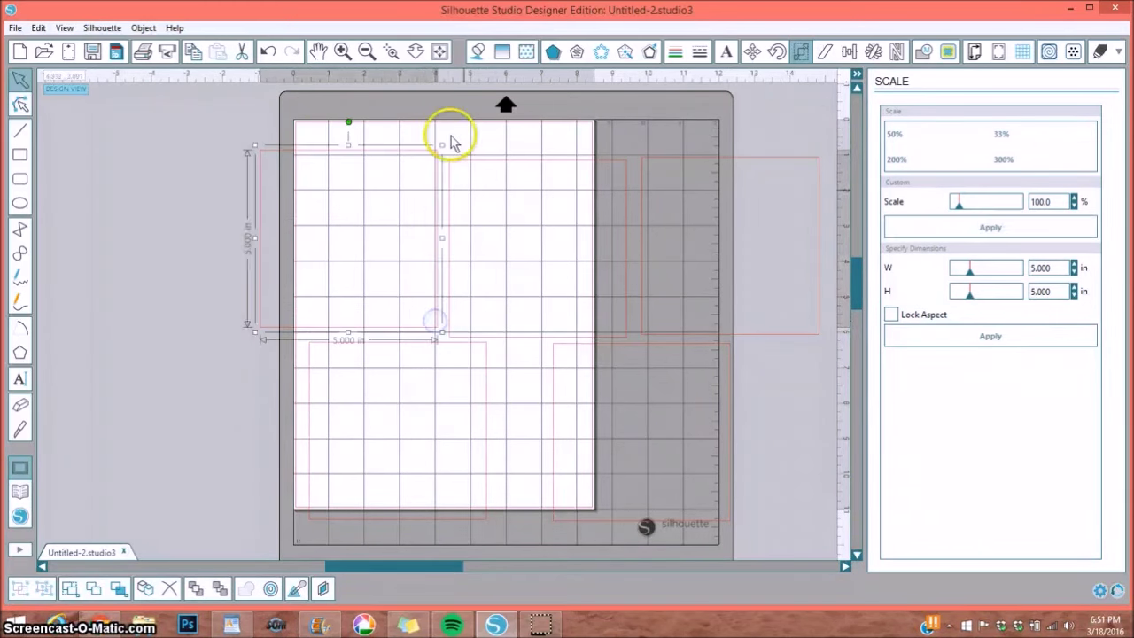
Fill the upper-left square with the light pink floral pattern from the 1 Nitwit Ohh La La Full Collection
click(528, 53)
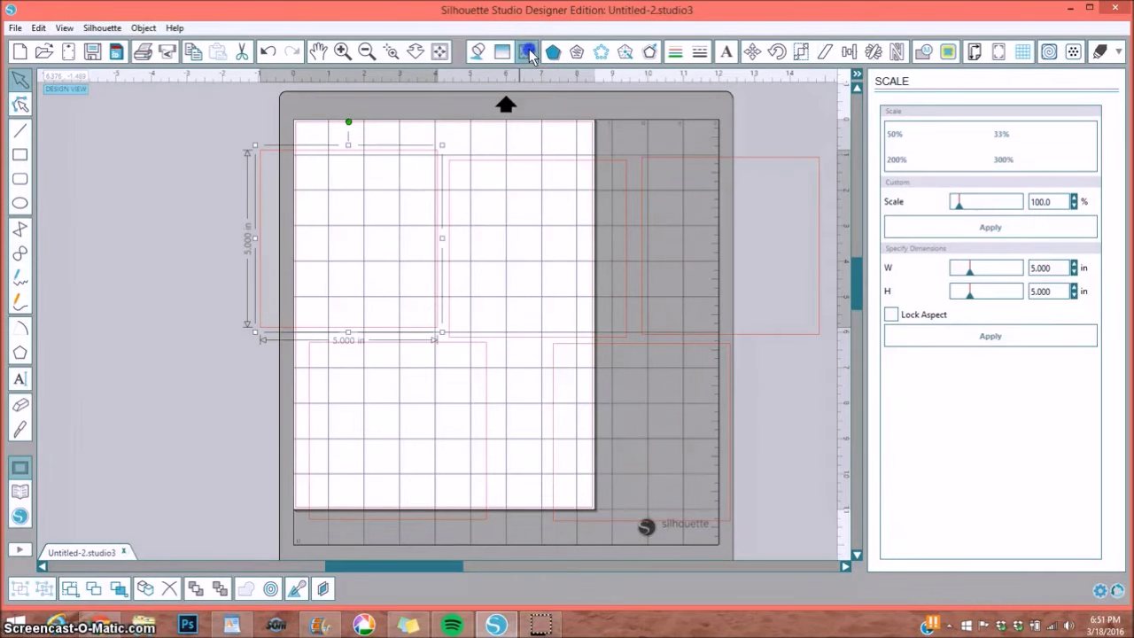
click(528, 53)
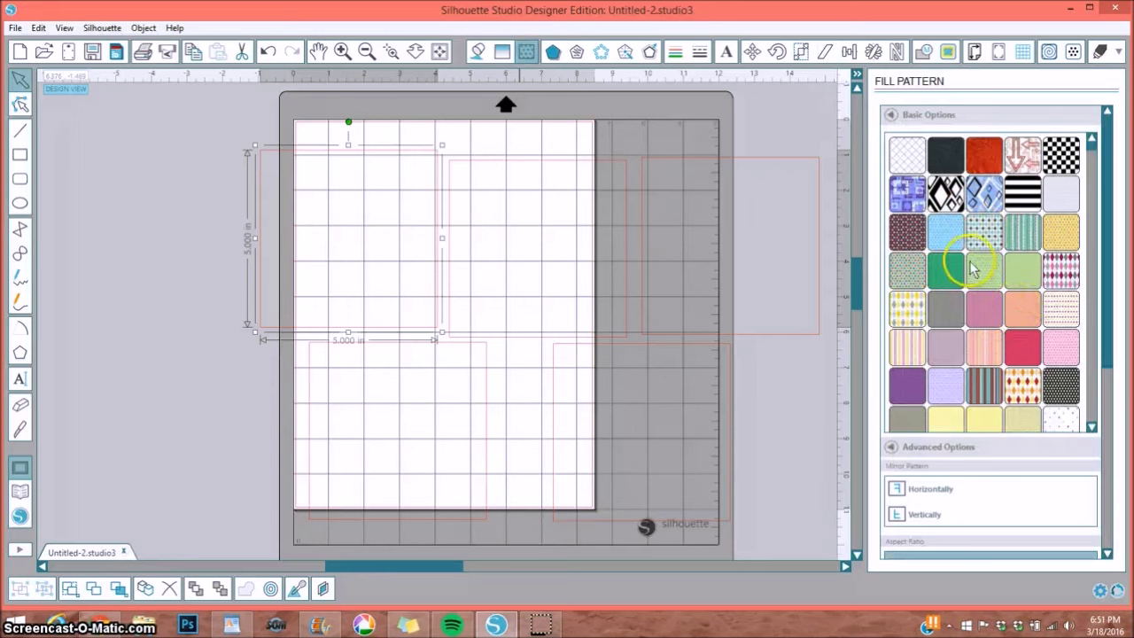
scroll(973, 269, down, 2)
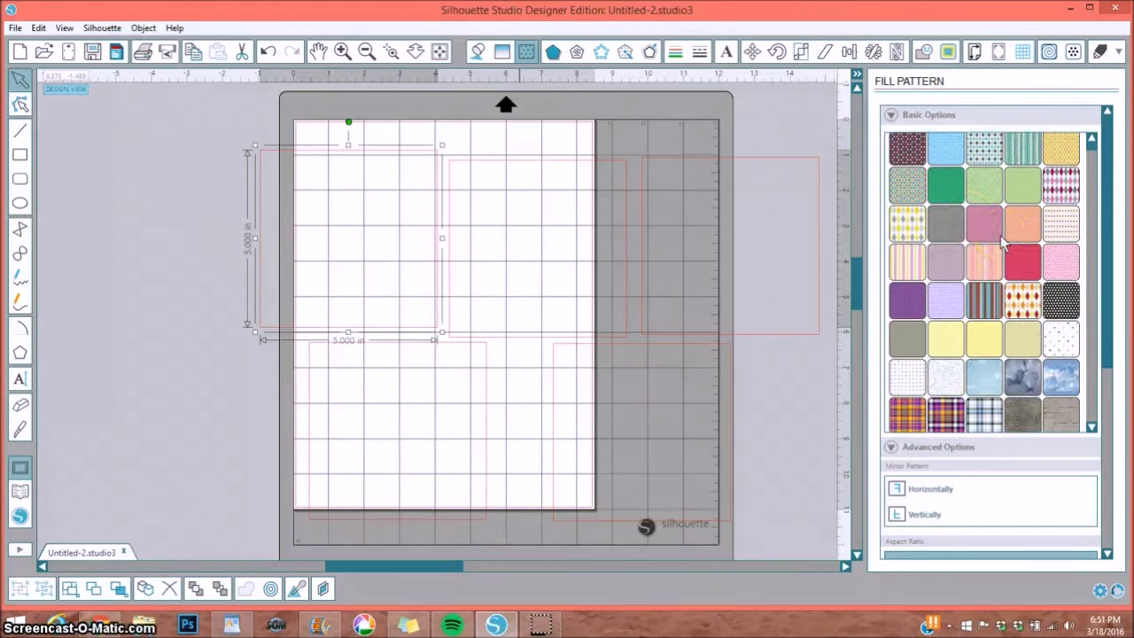
scroll(1003, 244, down, 5)
scroll(1003, 243, down, 10)
scroll(994, 261, down, 2)
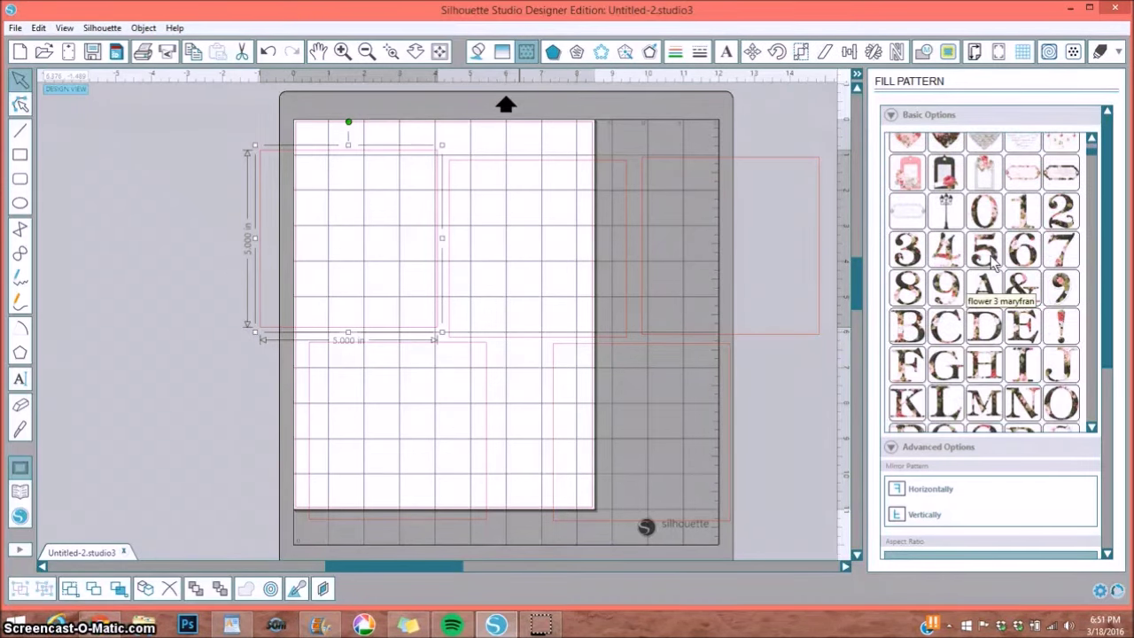
scroll(994, 261, down, 8)
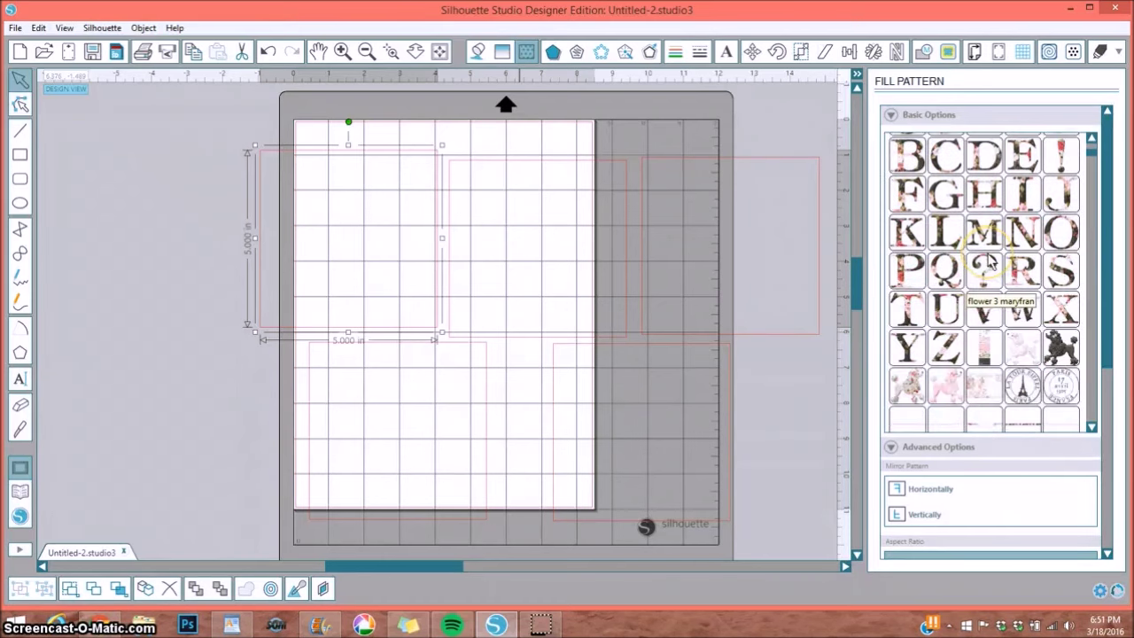
scroll(990, 262, down, 5)
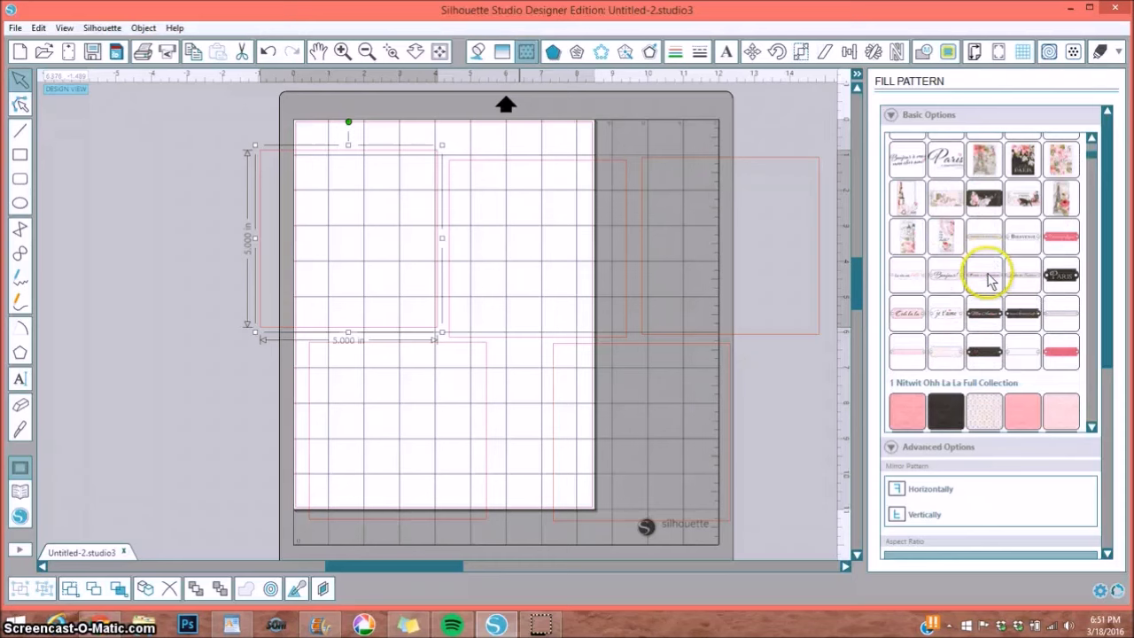
scroll(990, 276, down, 4)
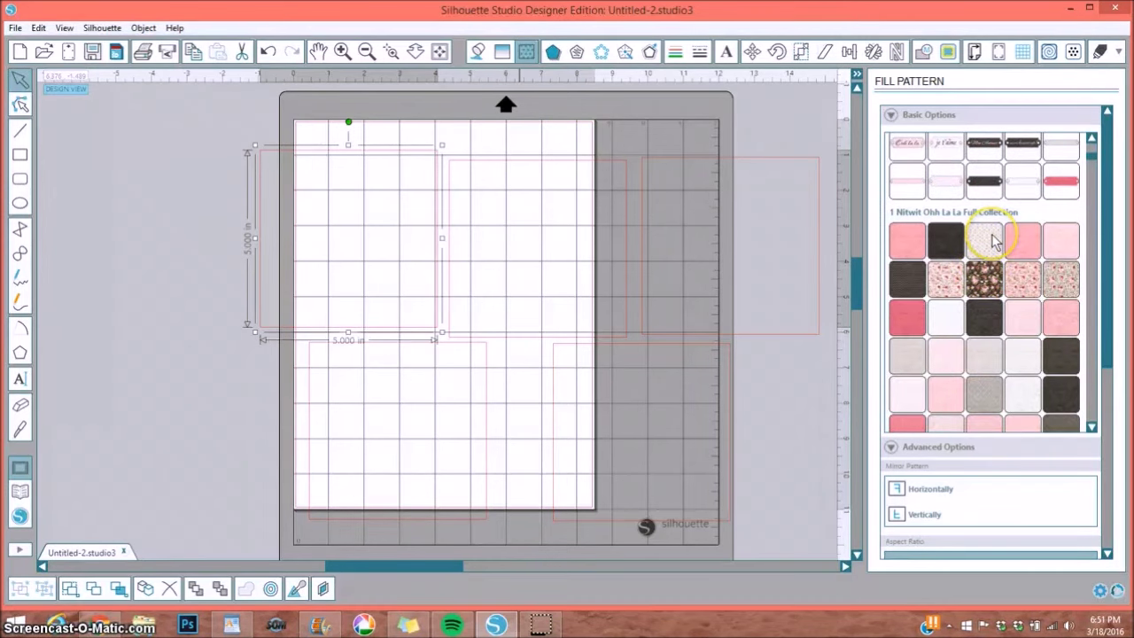
scroll(990, 237, down, 1)
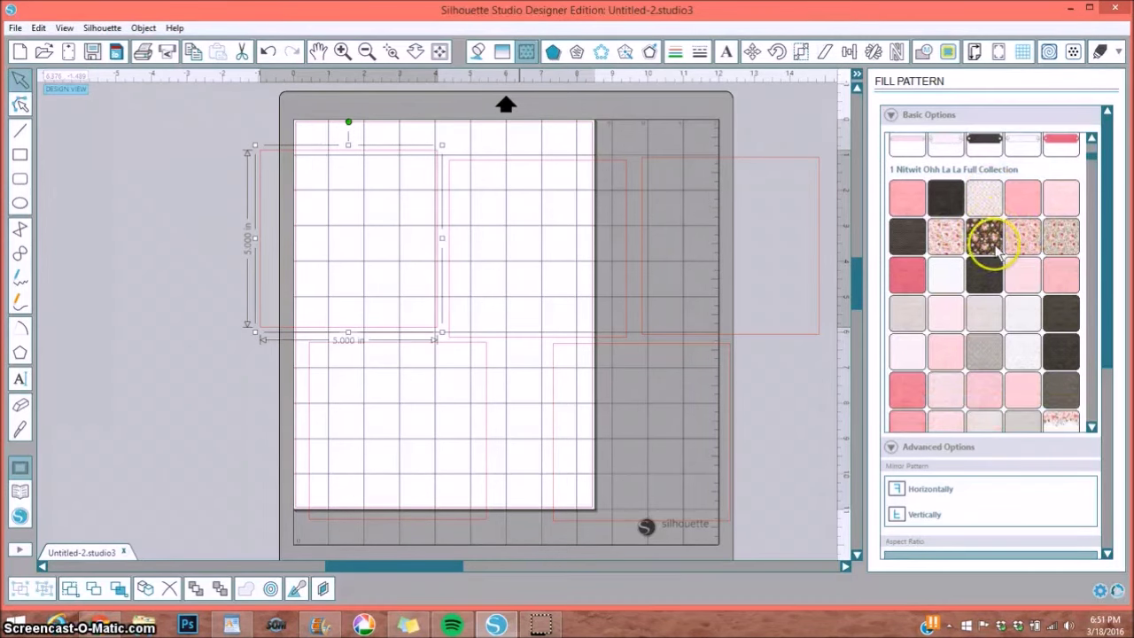
click(945, 238)
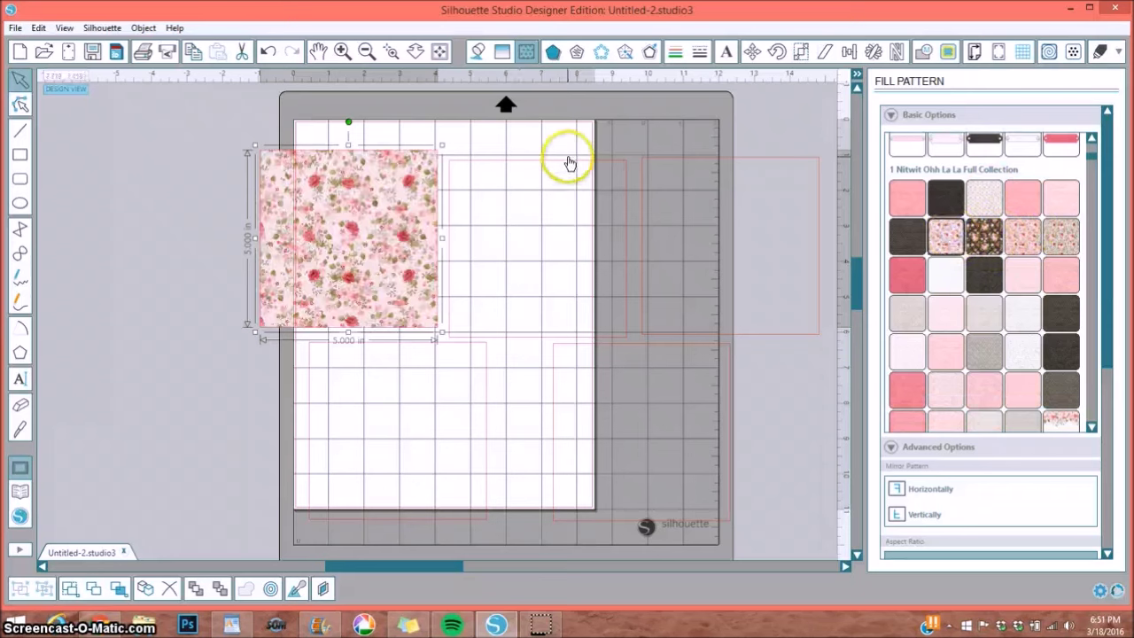
Fill the upper-middle square with the black floral pattern and the upper-right square with the pink pattern with a floral top border
click(570, 160)
click(979, 234)
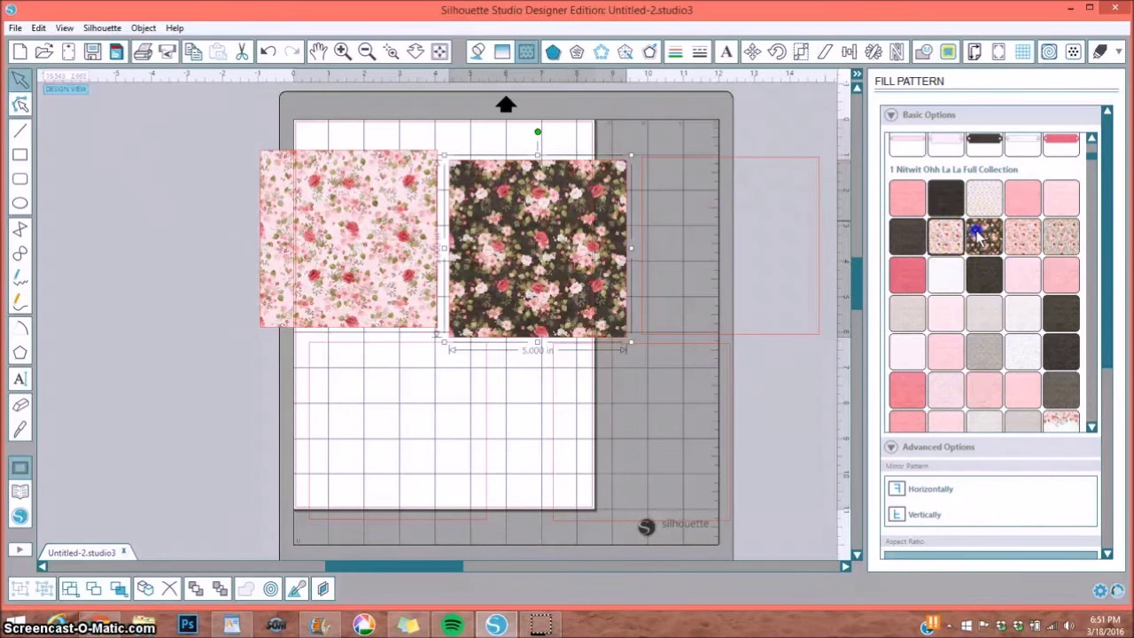
click(710, 158)
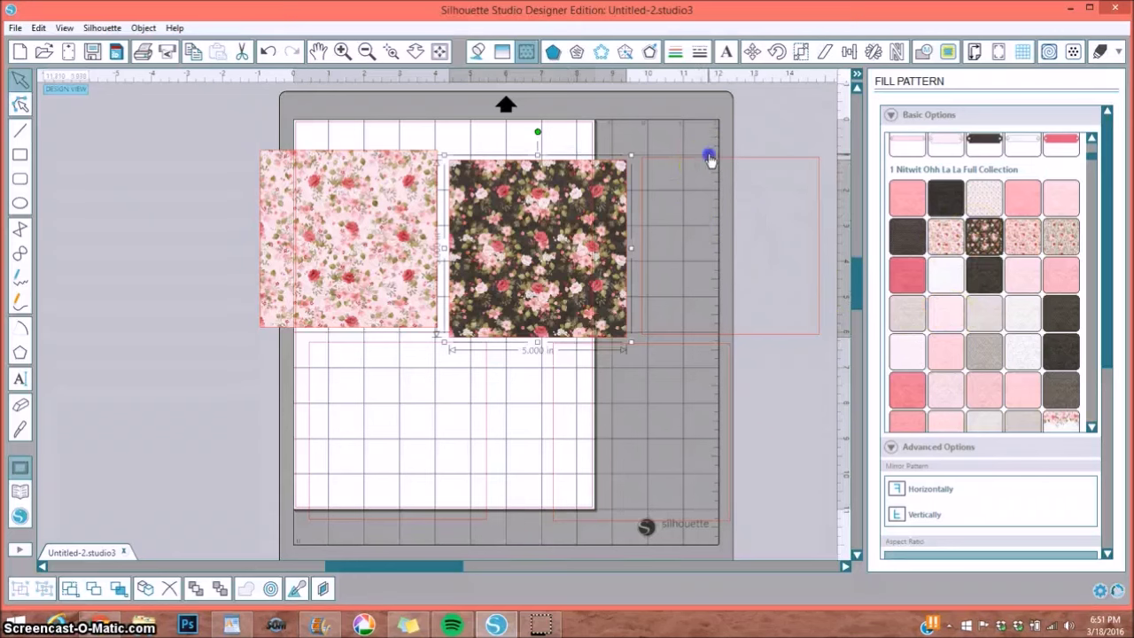
scroll(1013, 310, down, 2)
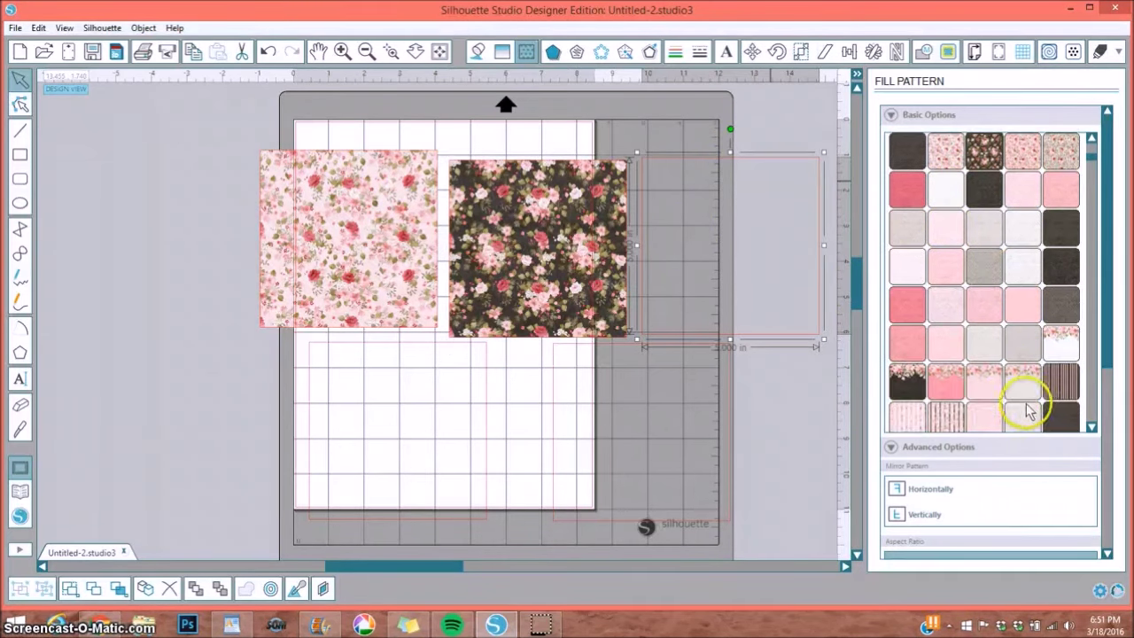
click(955, 379)
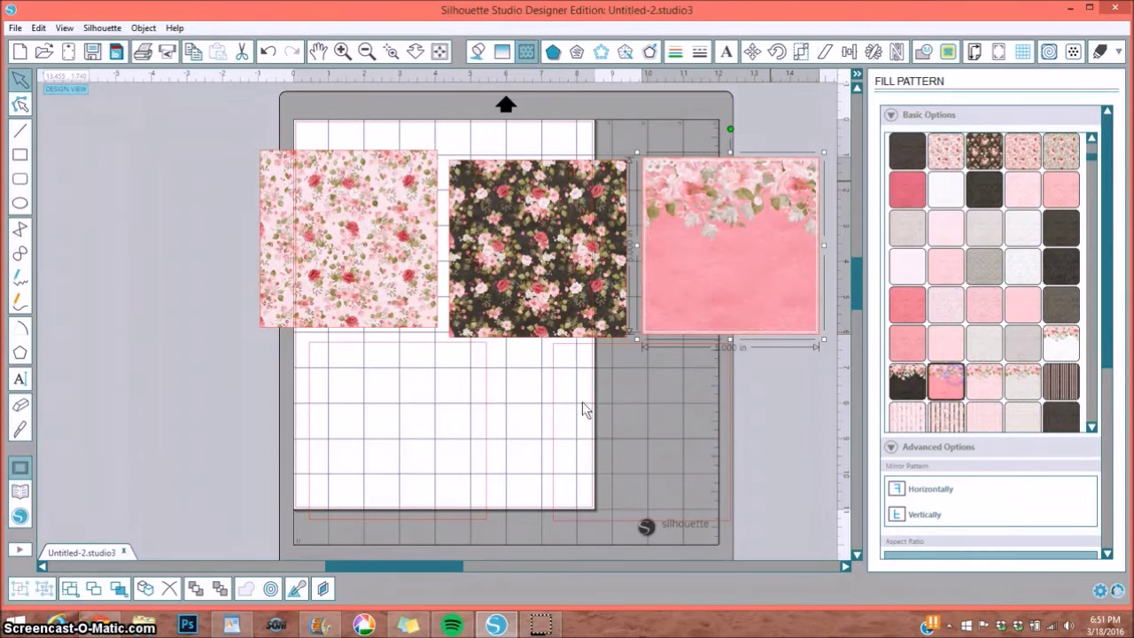
Fill the lower-left square with the pink and black floral stripe, and try the plain pink and light pink patterns on the lower-right square
click(425, 343)
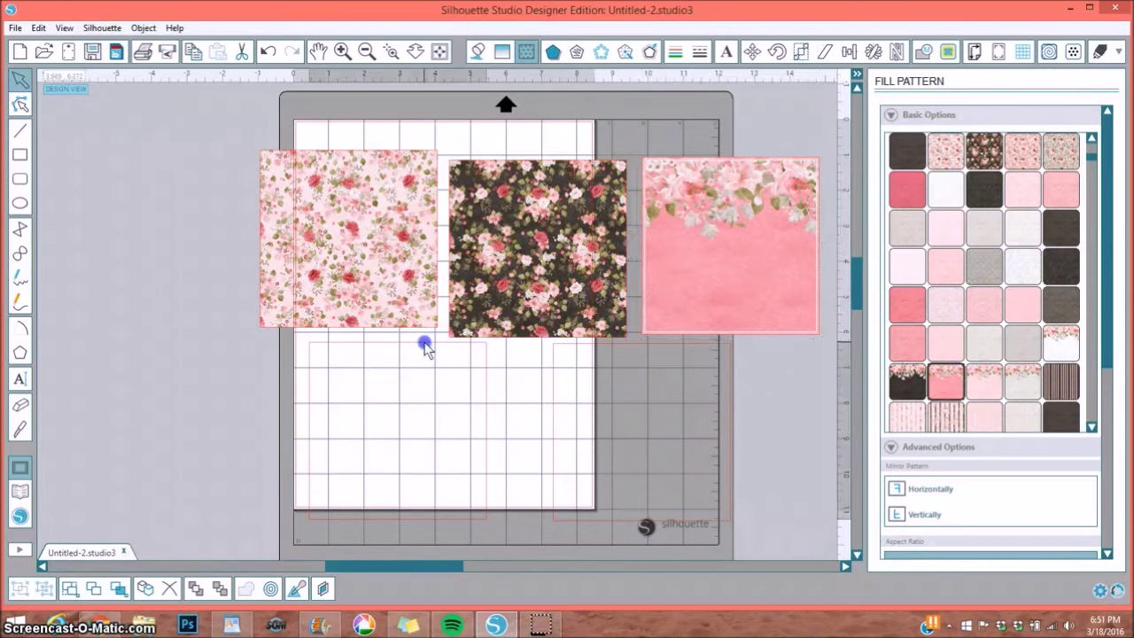
click(952, 414)
click(631, 344)
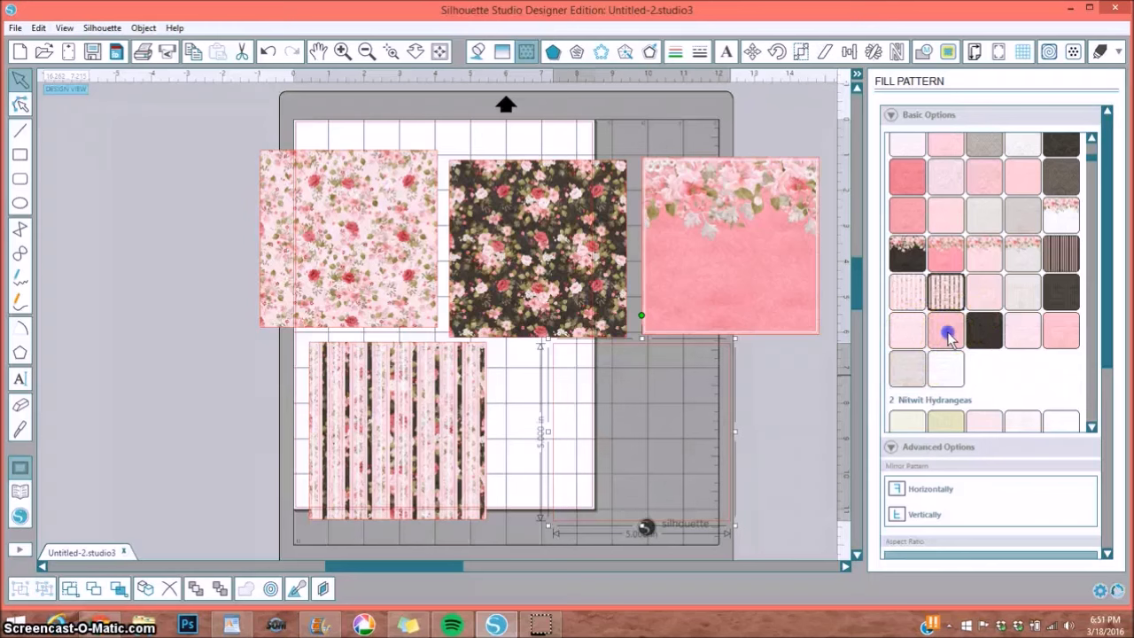
click(946, 332)
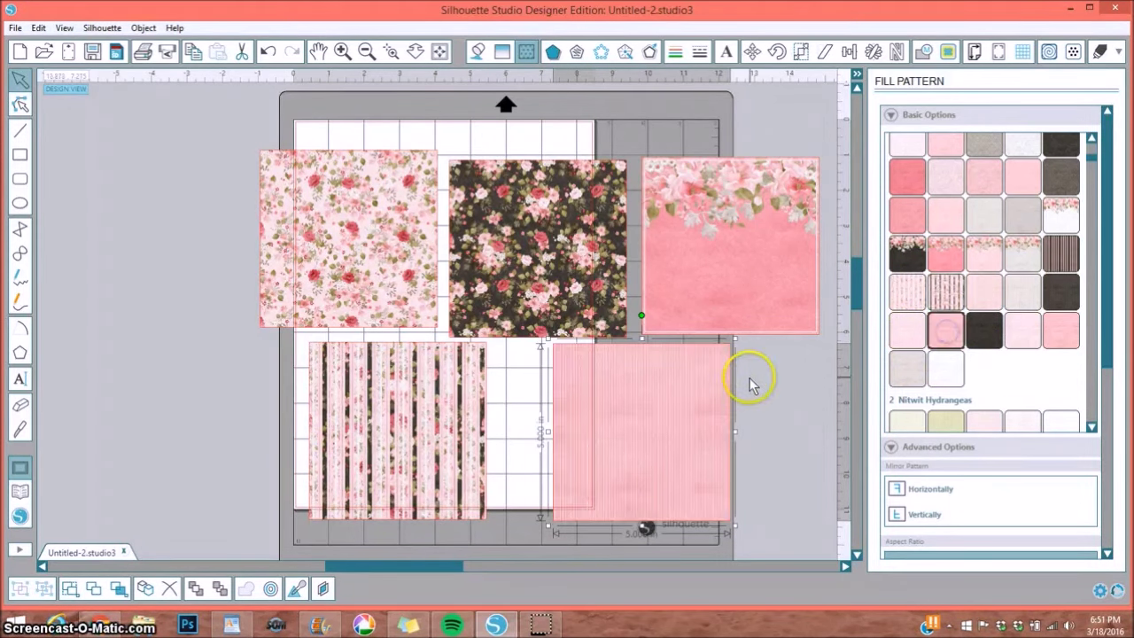
click(1020, 335)
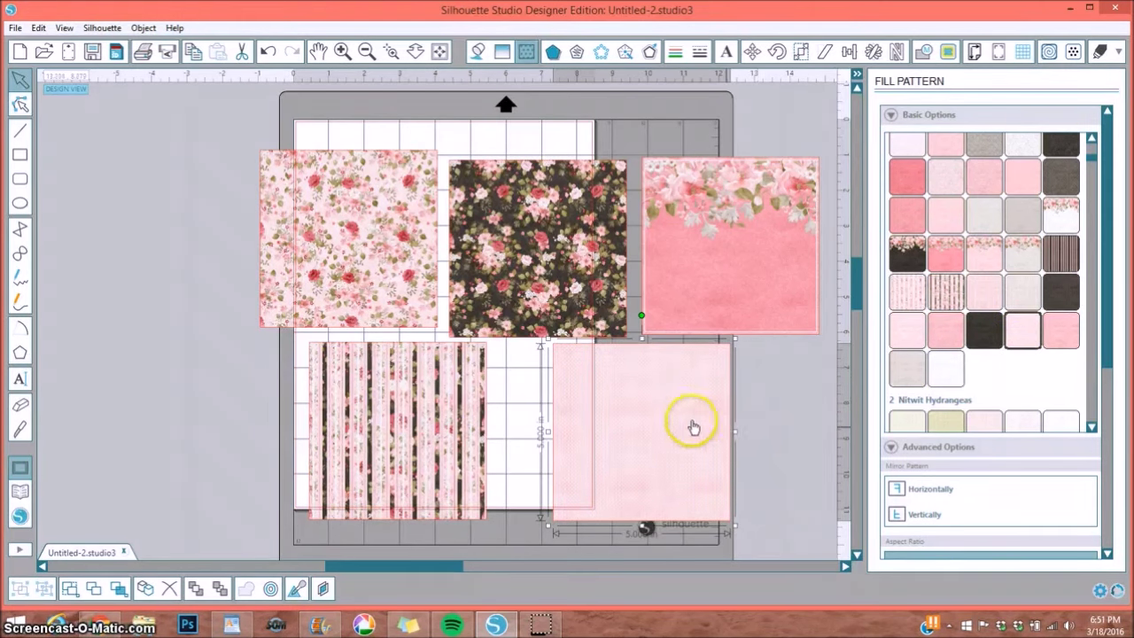
Inspect the lower-right square's light pink pattern up close, and replace it with the pink and black floral stripe
click(391, 51)
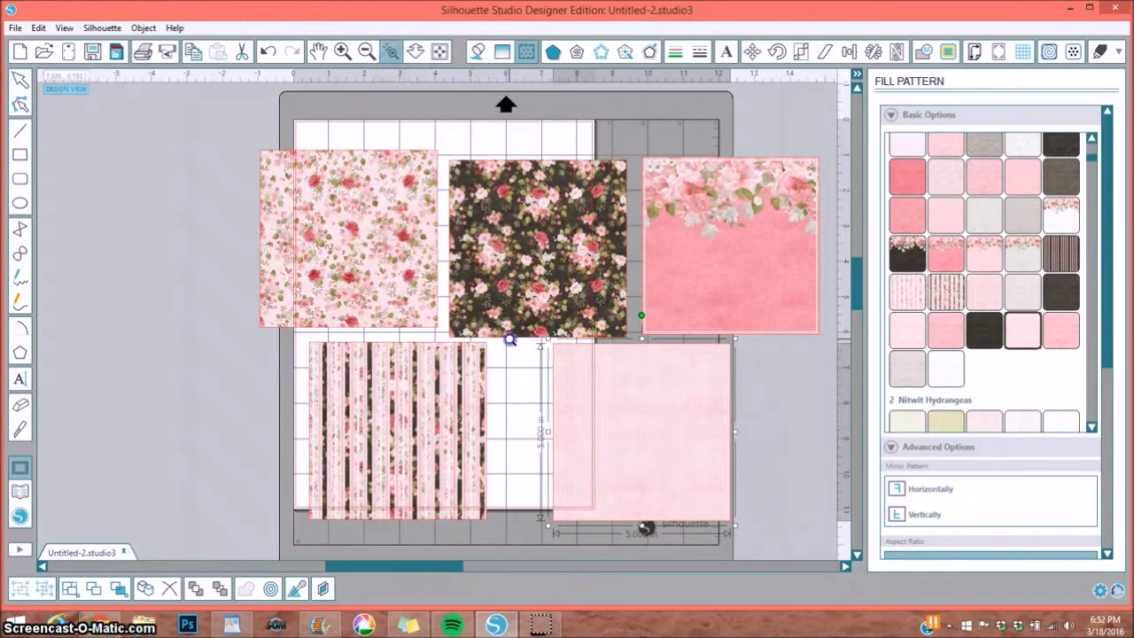
drag(754, 537, 754, 537)
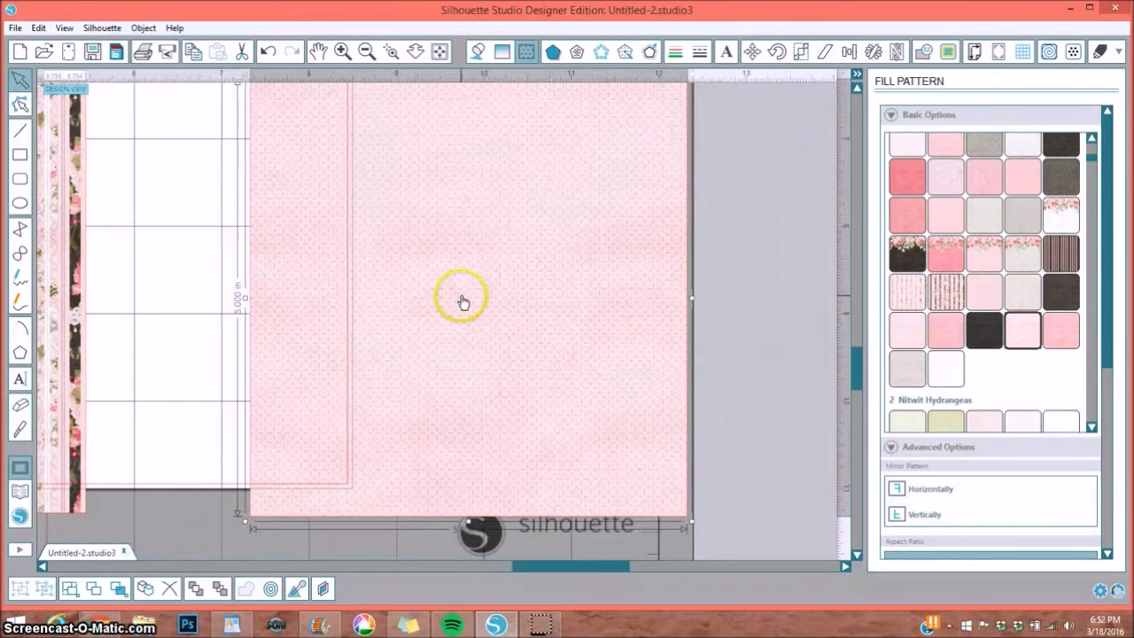
click(946, 292)
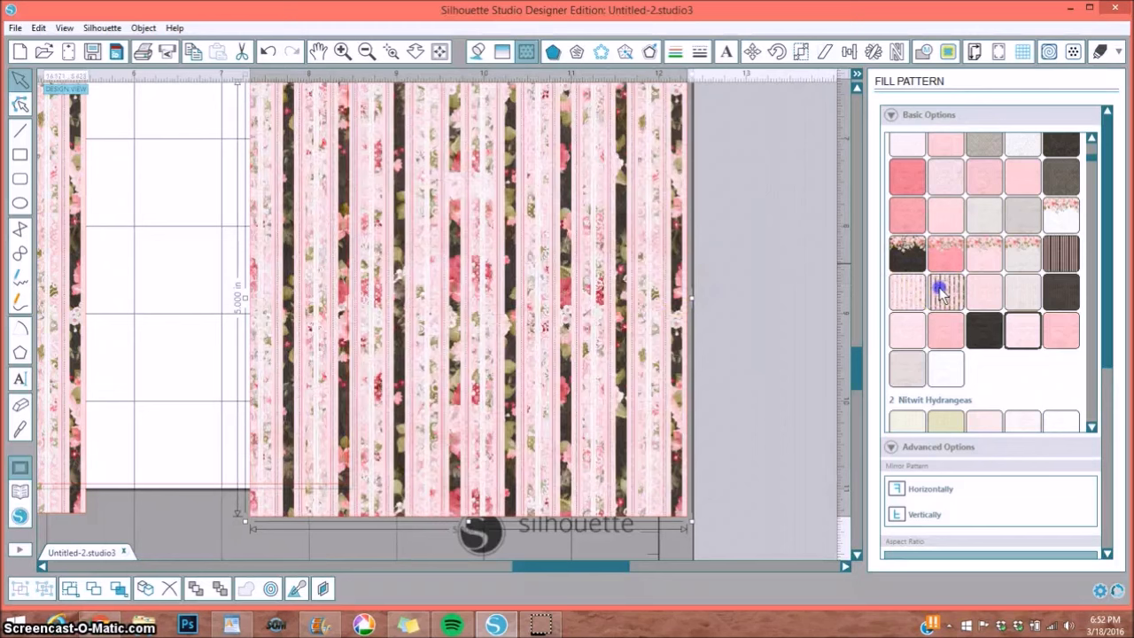
Reposition the two floral-striped squares side by side below the upper row
click(365, 52)
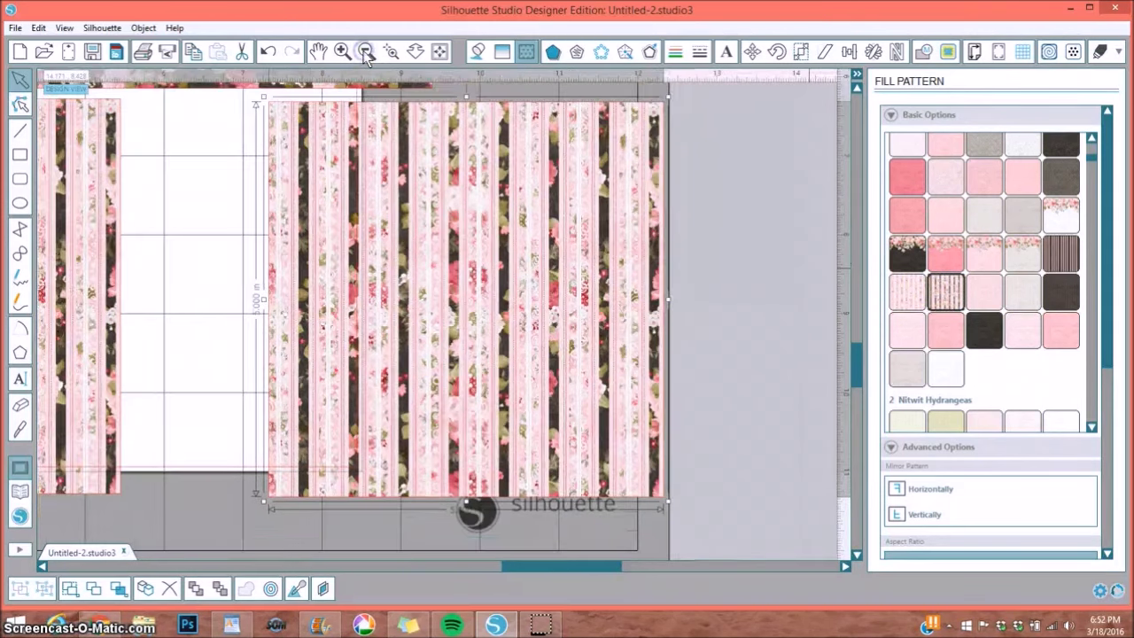
click(363, 51)
drag(381, 293, 532, 317)
drag(160, 293, 392, 318)
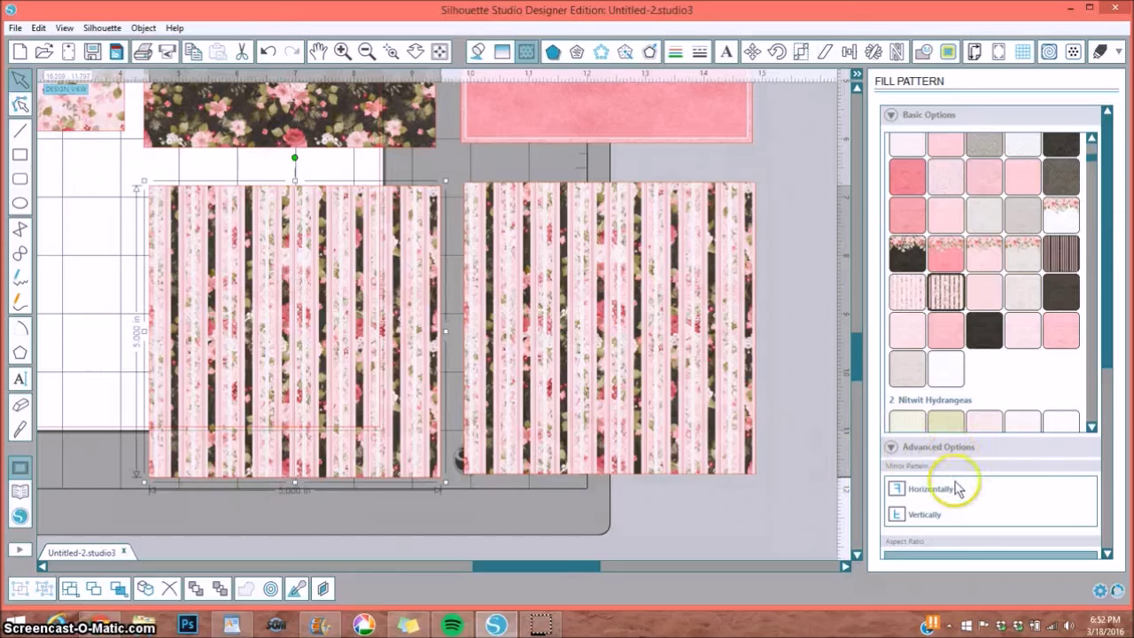
Scale the lower-left square's striped pattern to 227.2% and rotate it to 124 degrees
scroll(957, 486, down, 4)
scroll(961, 490, down, 1)
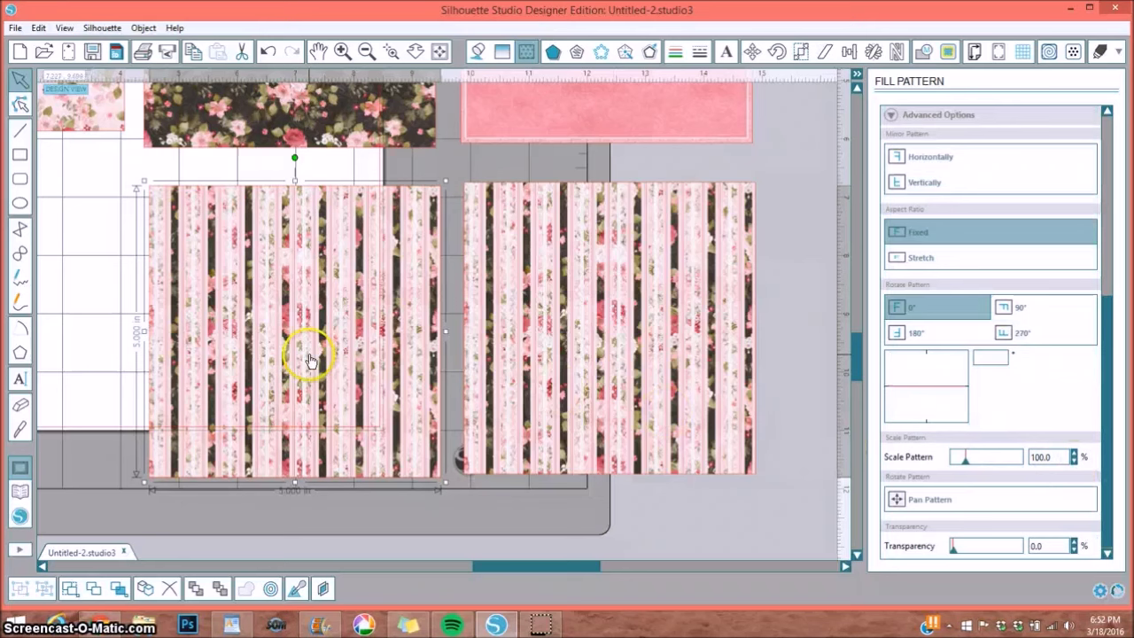
click(984, 459)
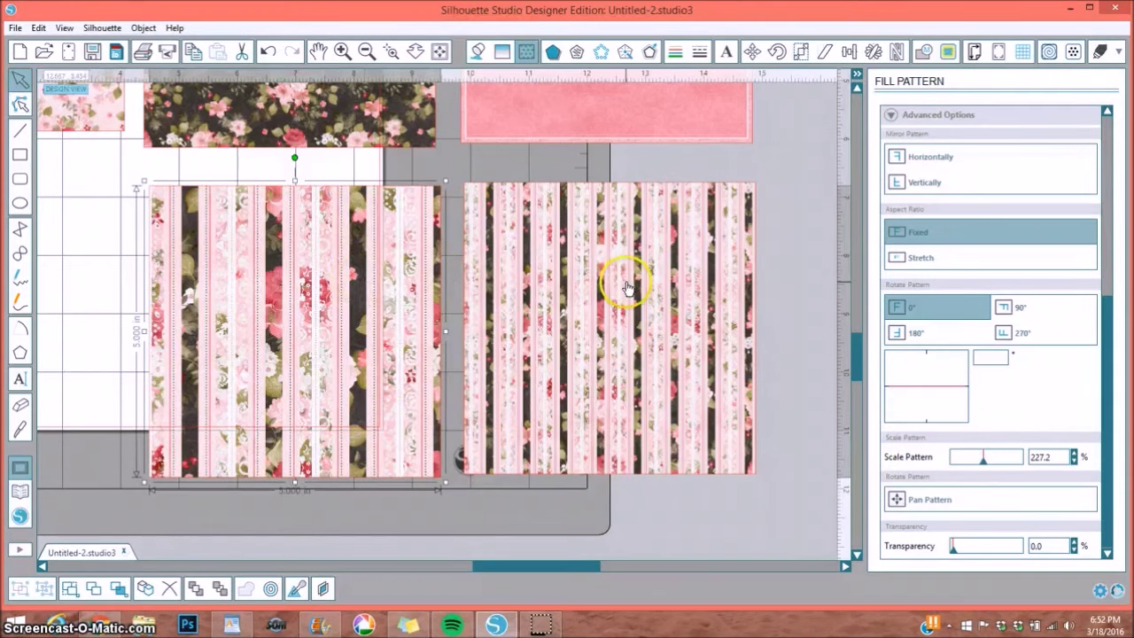
drag(892, 385, 911, 416)
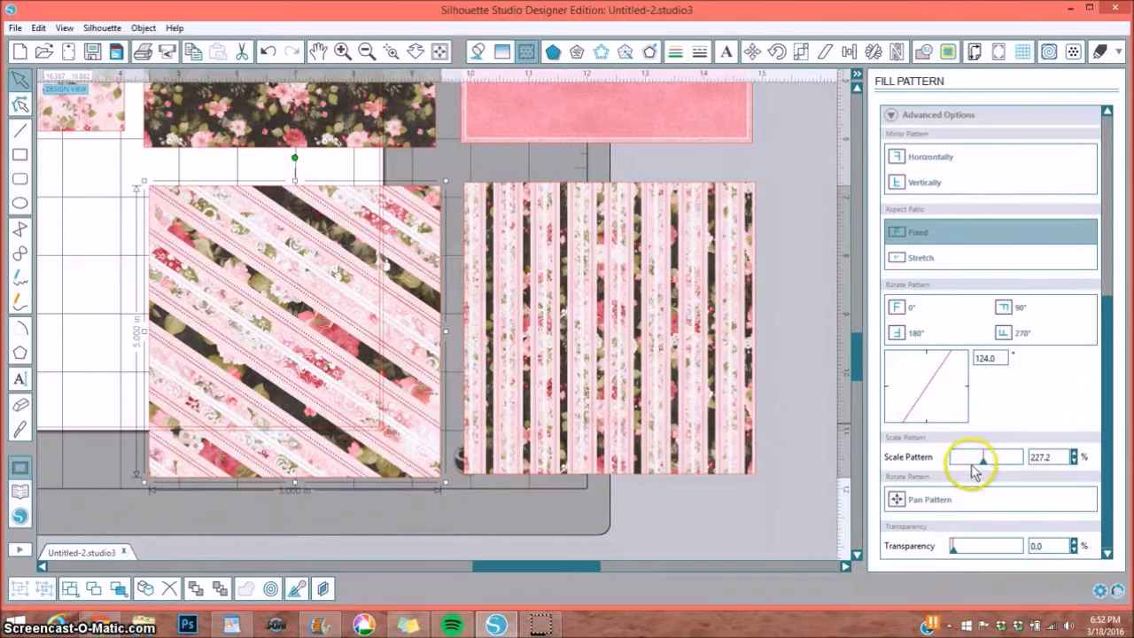
Reduce the lower-left square's striped pattern scale to 160.9% and pan the diagonal stripes slightly down and to the right
drag(977, 466, 975, 464)
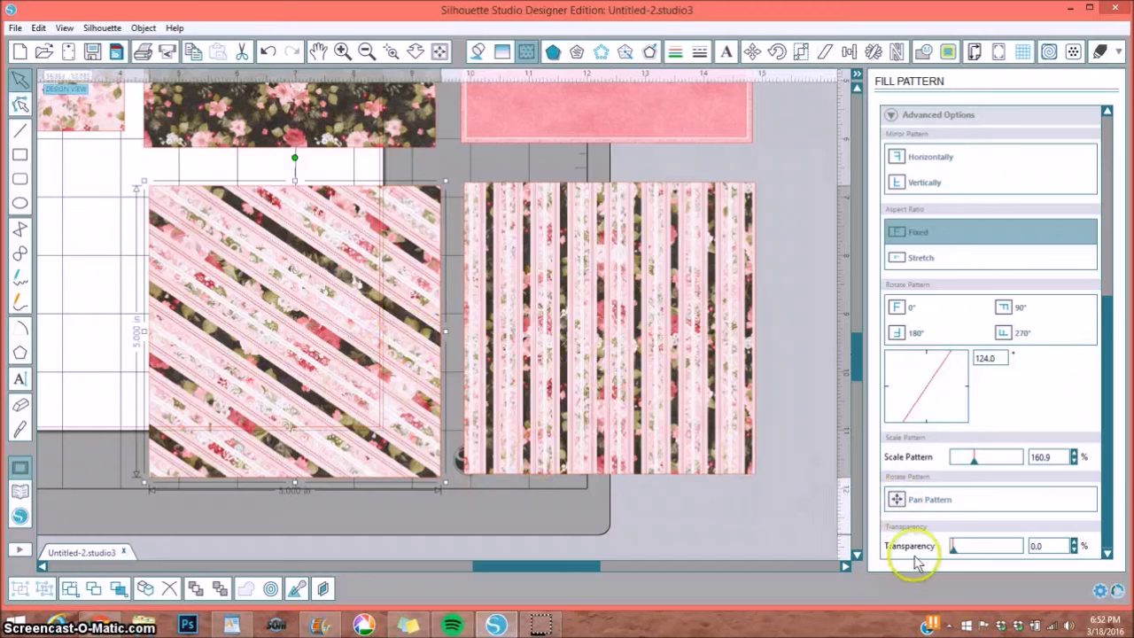
click(900, 500)
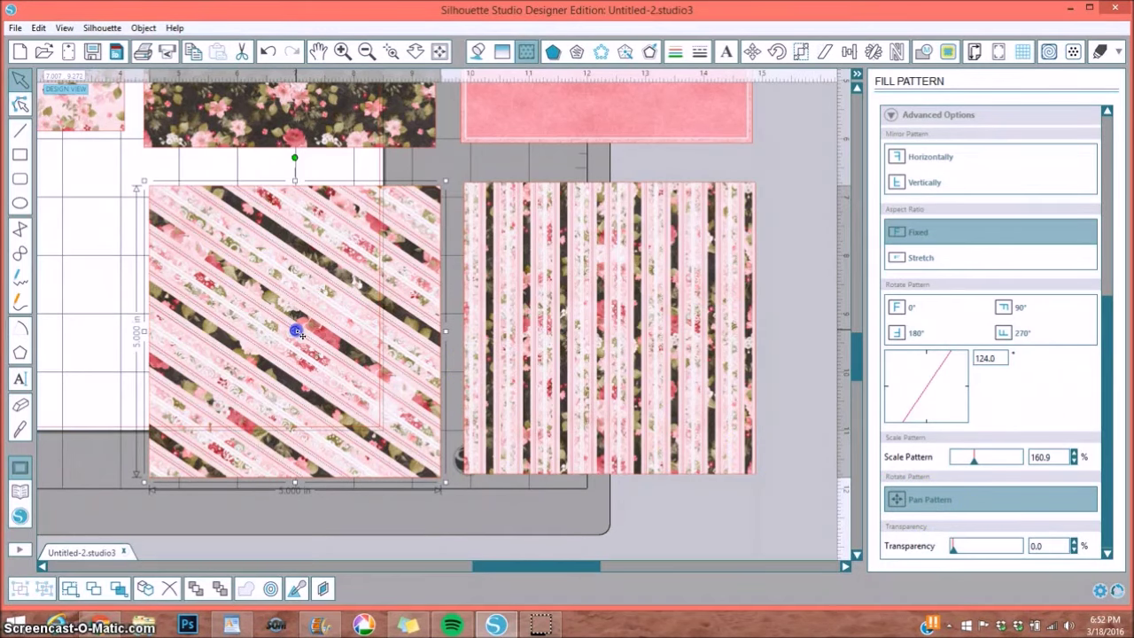
drag(297, 331, 338, 414)
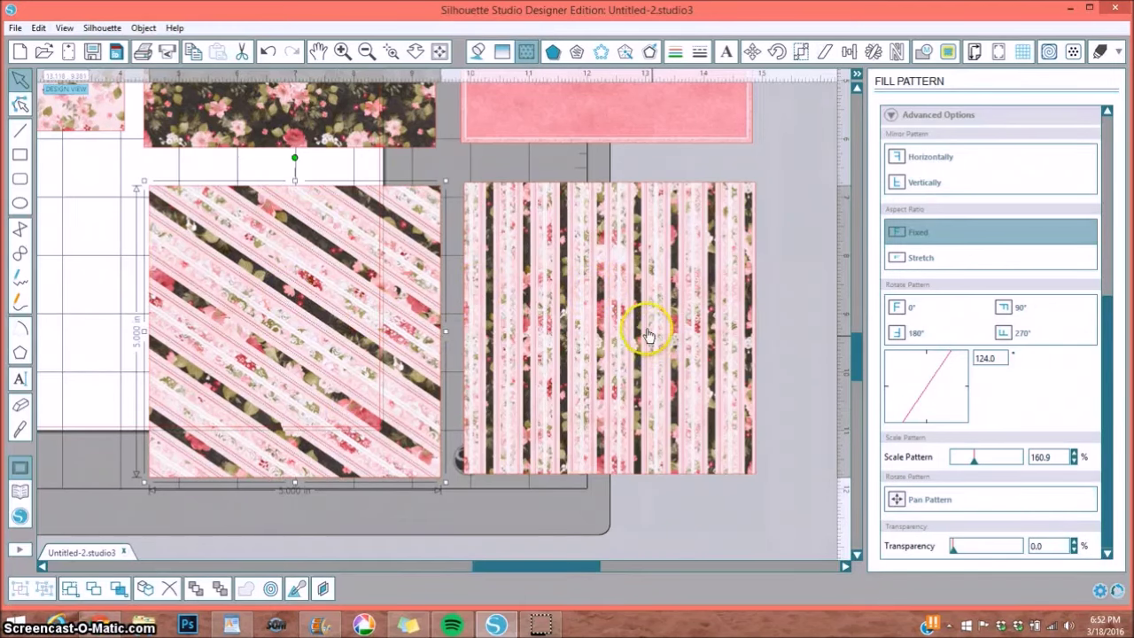
Scale the upper-right square's floral-border pattern to 166% and pan it down until the whole flower border lies inside the square
scroll(647, 335, up, 4)
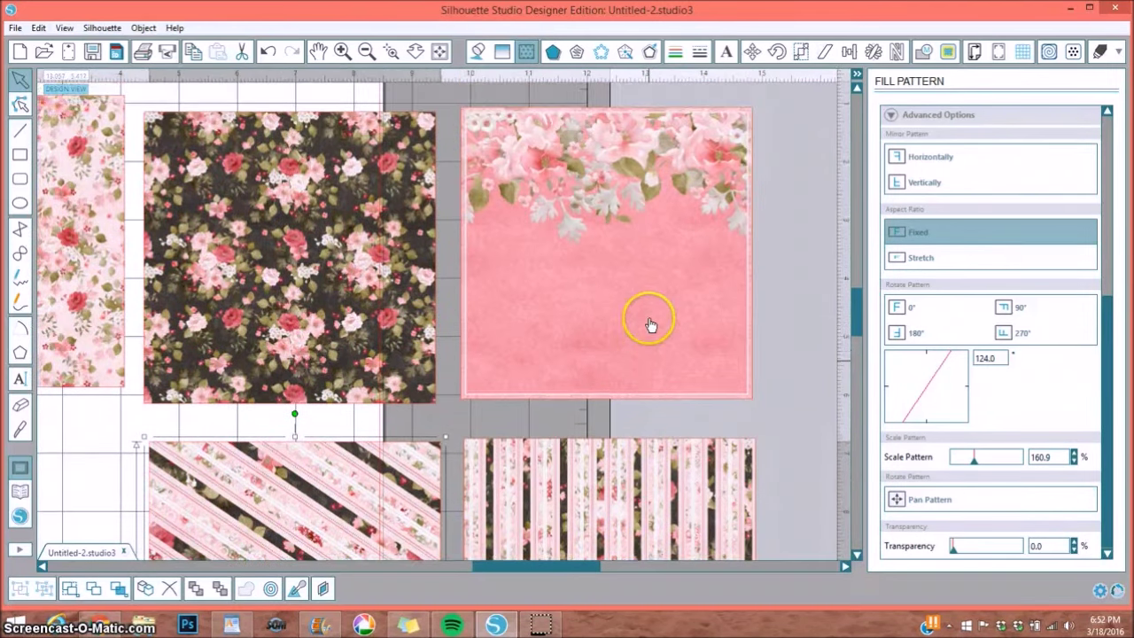
click(606, 178)
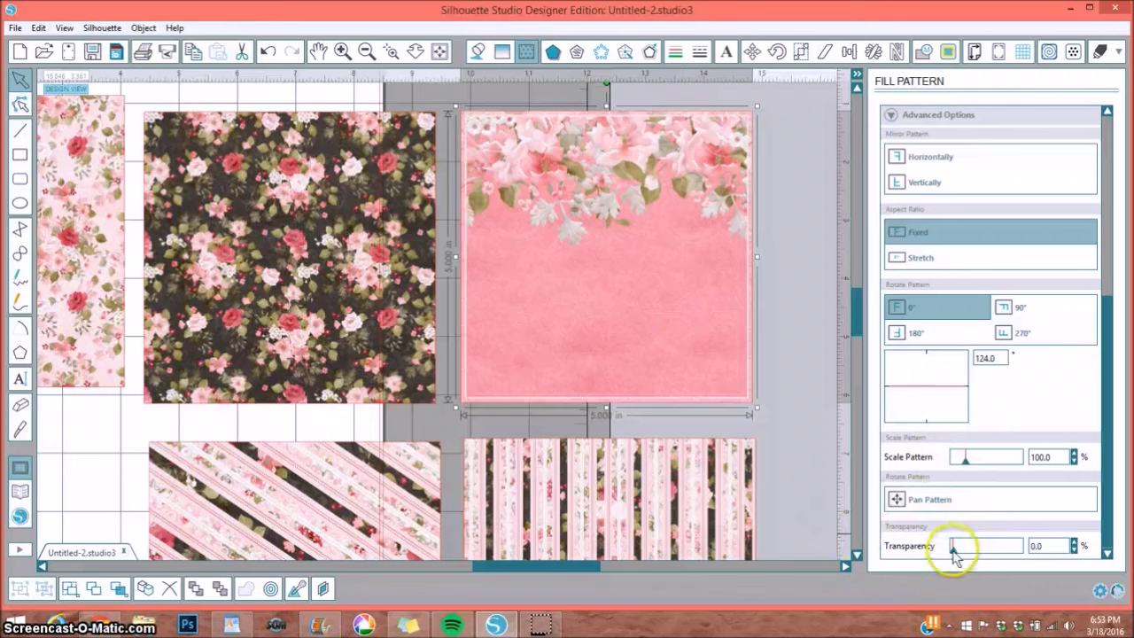
drag(965, 459, 975, 463)
click(937, 501)
drag(627, 133, 600, 162)
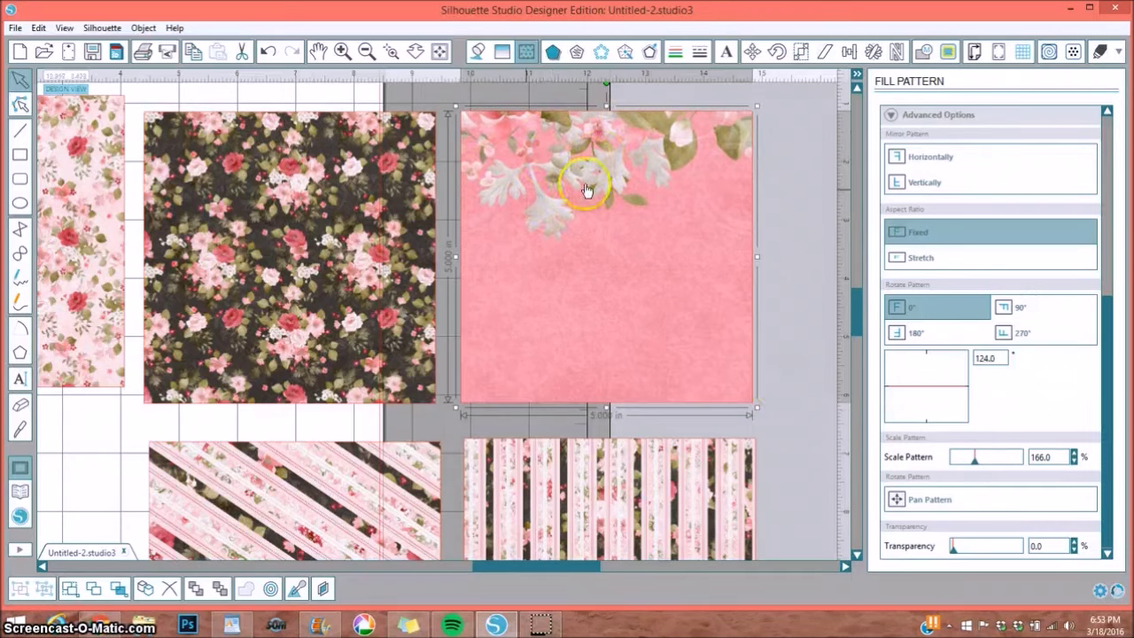
click(897, 501)
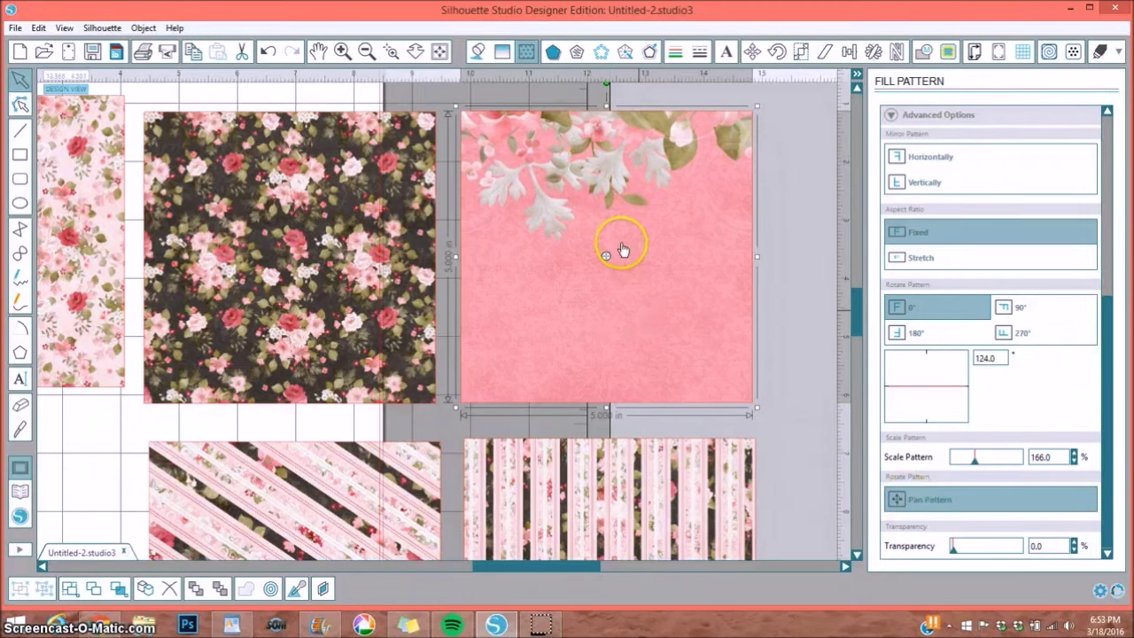
mouse_move(606, 255)
mouse_down()
mouse_move(646, 367)
mouse_move(646, 354)
mouse_up()
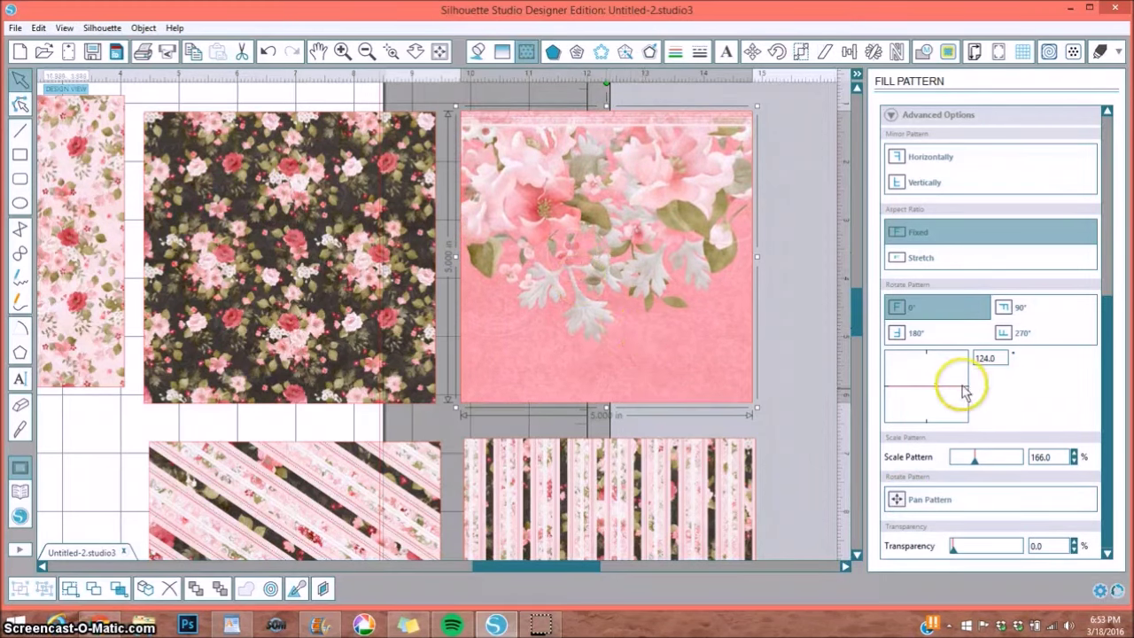
Rotate the upper-right square's pattern to -45 degrees and pan the flowers into its upper-left corner
drag(965, 394, 951, 371)
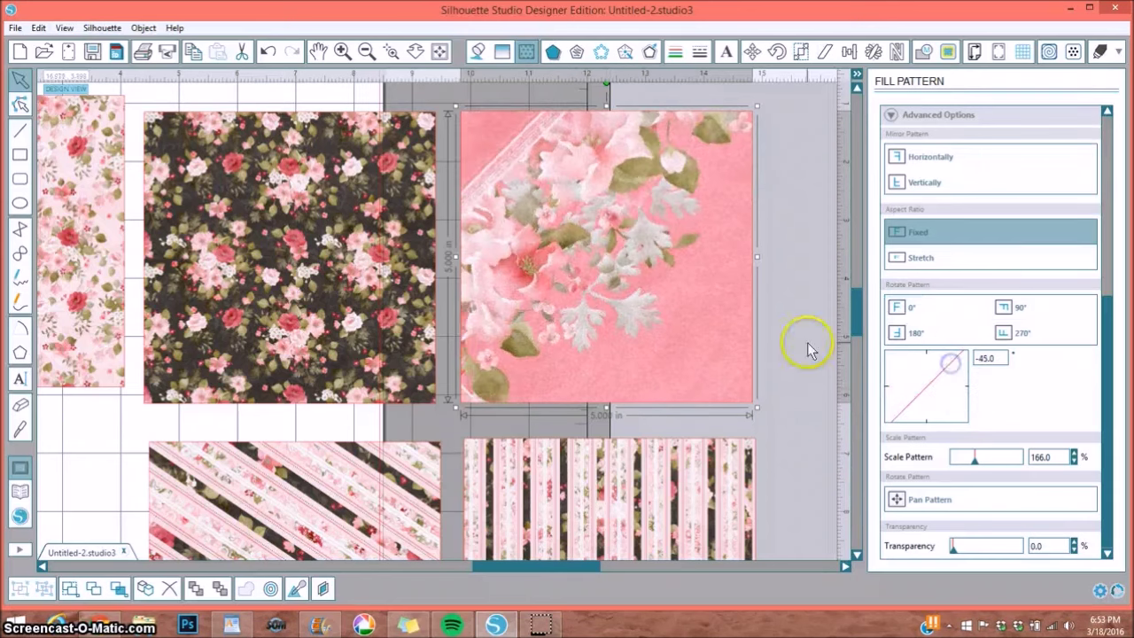
click(895, 496)
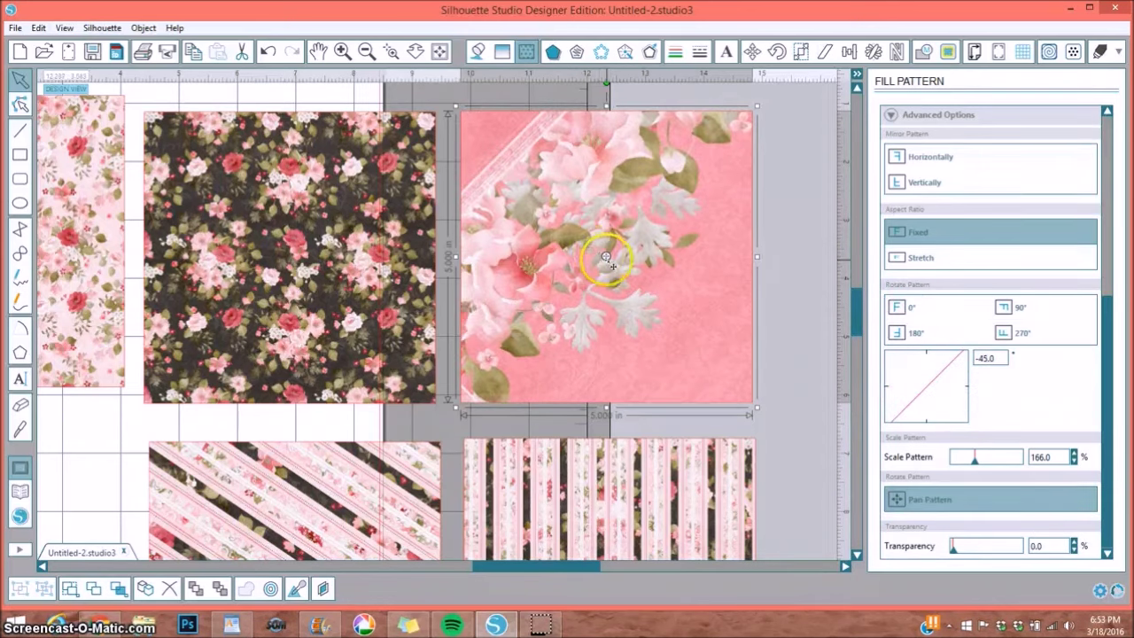
drag(604, 255, 565, 233)
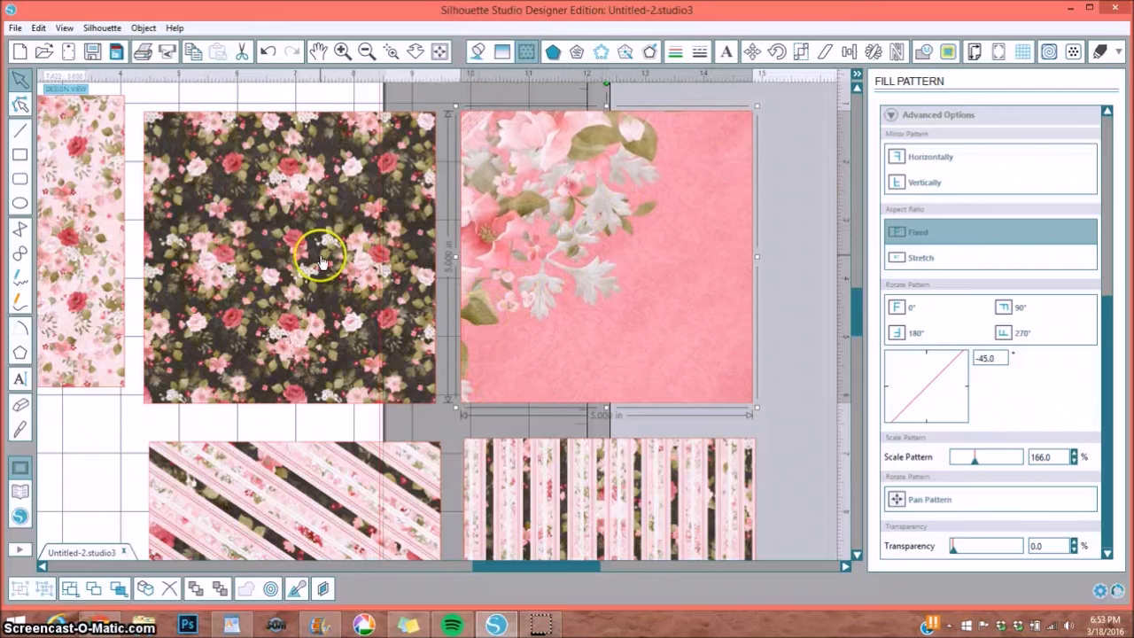
Enlarge the fill pattern of the light pink floral square at the start of the upper row
drag(540, 564, 470, 568)
click(297, 388)
mouse_move(297, 388)
mouse_down()
mouse_move(279, 367)
mouse_move(290, 381)
mouse_up()
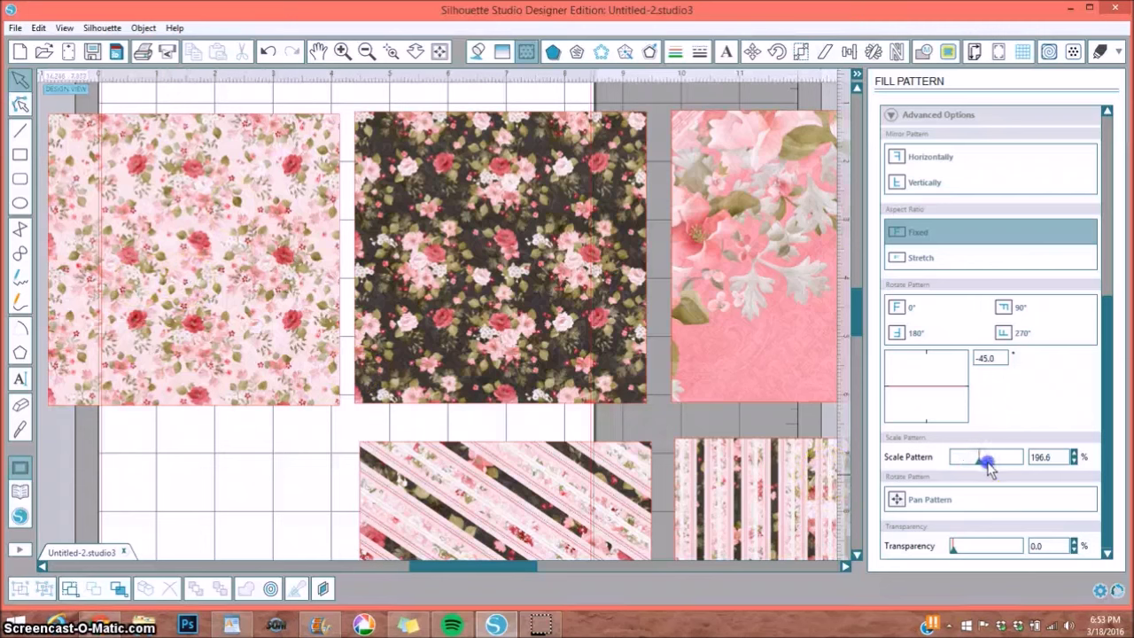
click(233, 223)
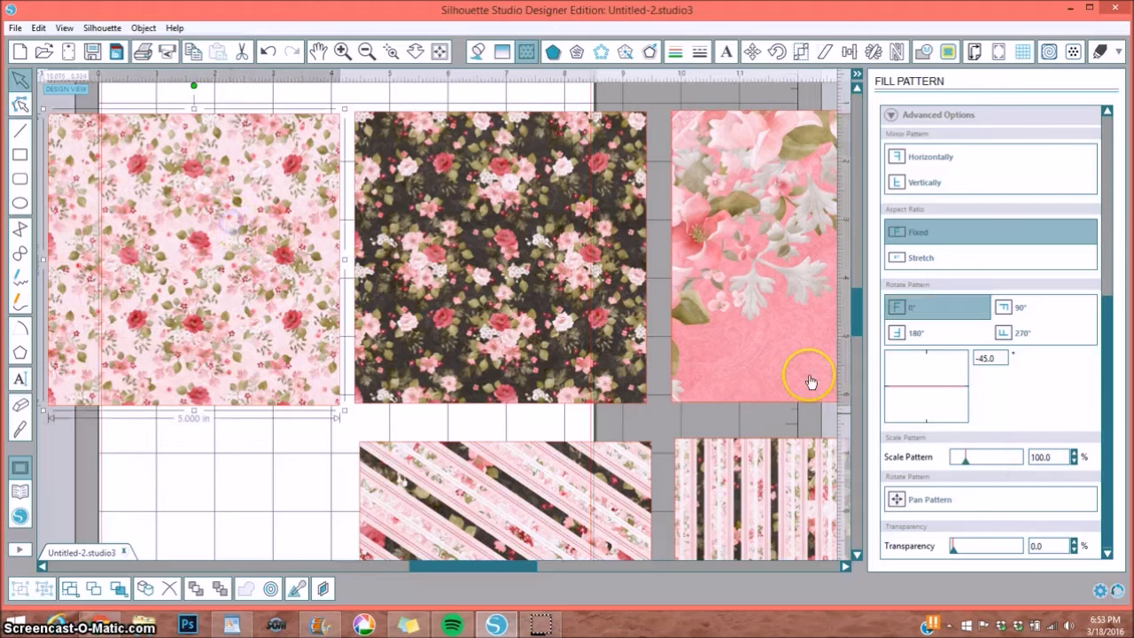
mouse_move(971, 460)
mouse_down()
mouse_move(1015, 462)
mouse_move(983, 465)
mouse_up()
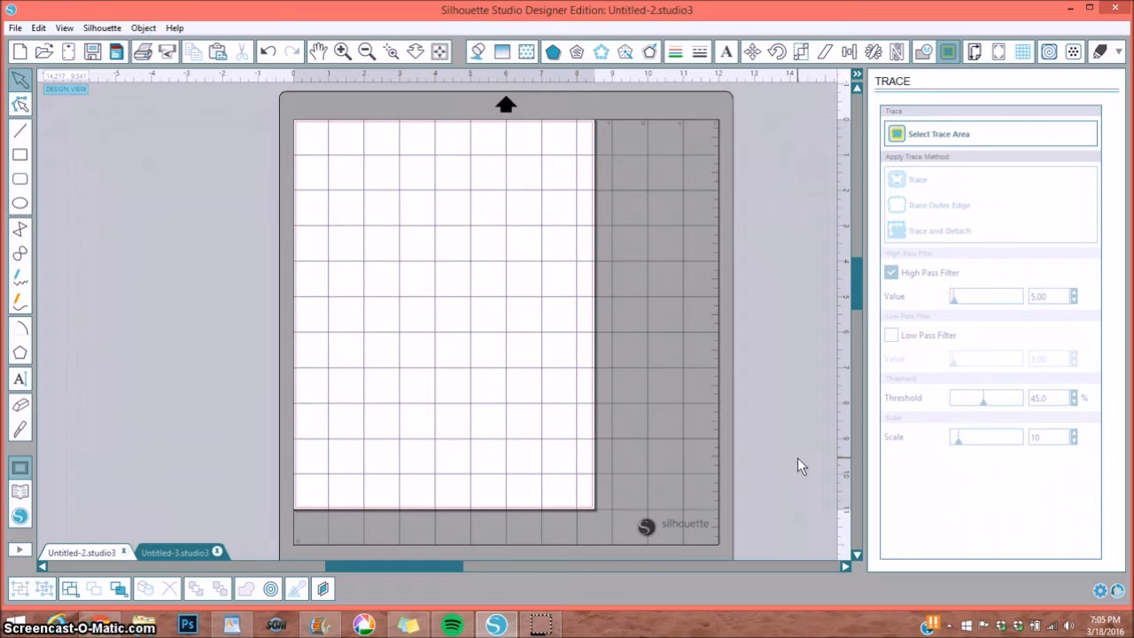
Insert the card 1 element from the 2 Nitwit Hydrangeas Elements library folder onto the blank page
click(21, 491)
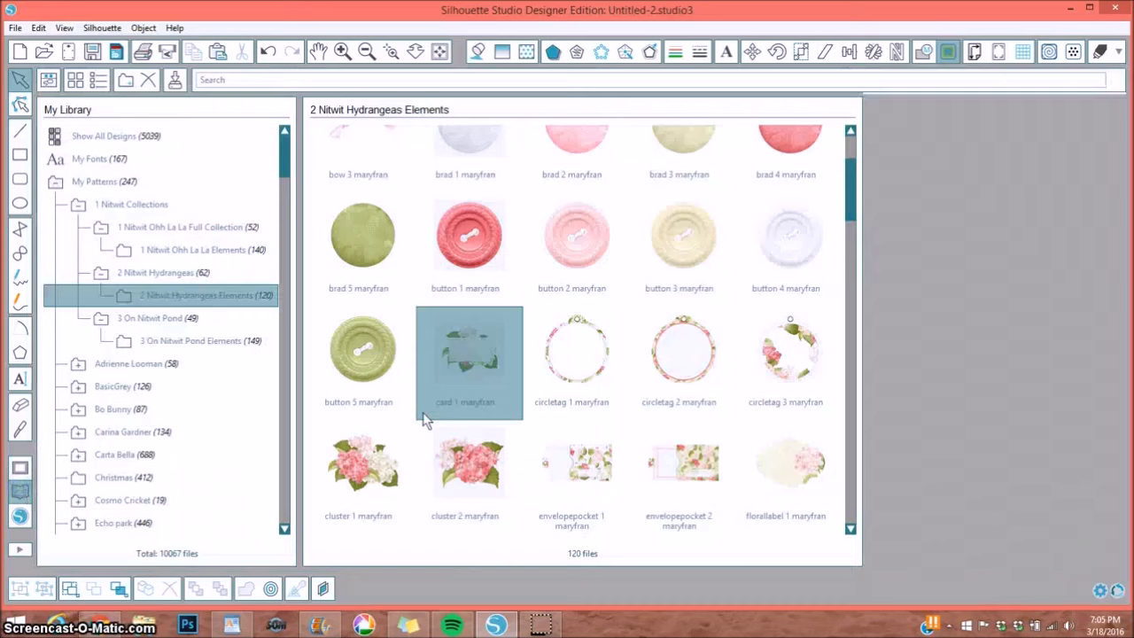
click(469, 326)
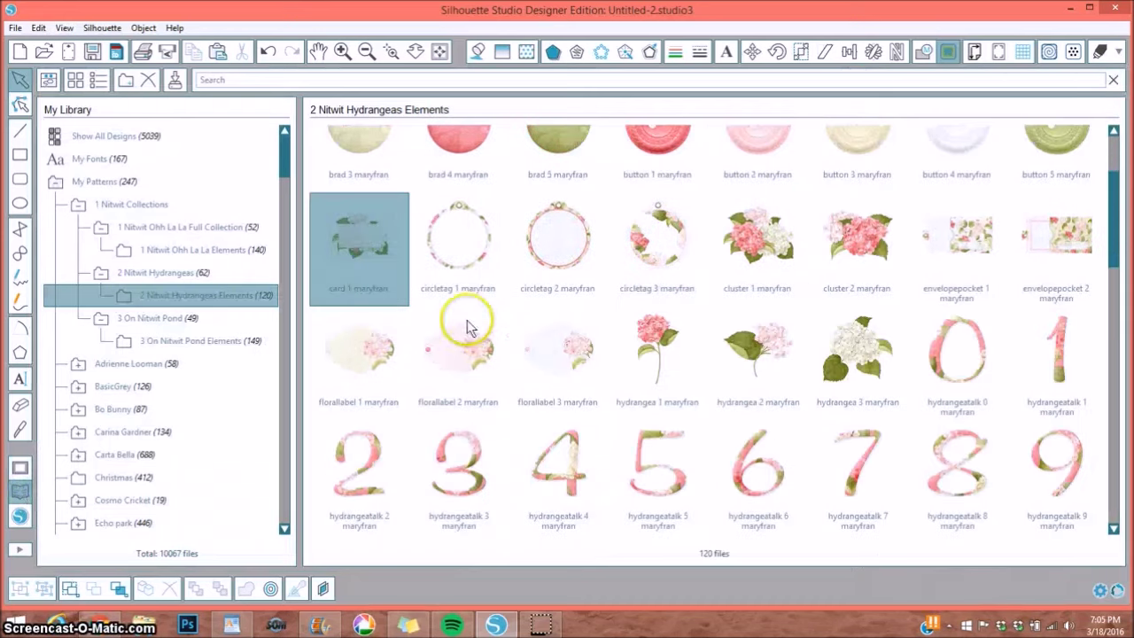
double_click(375, 246)
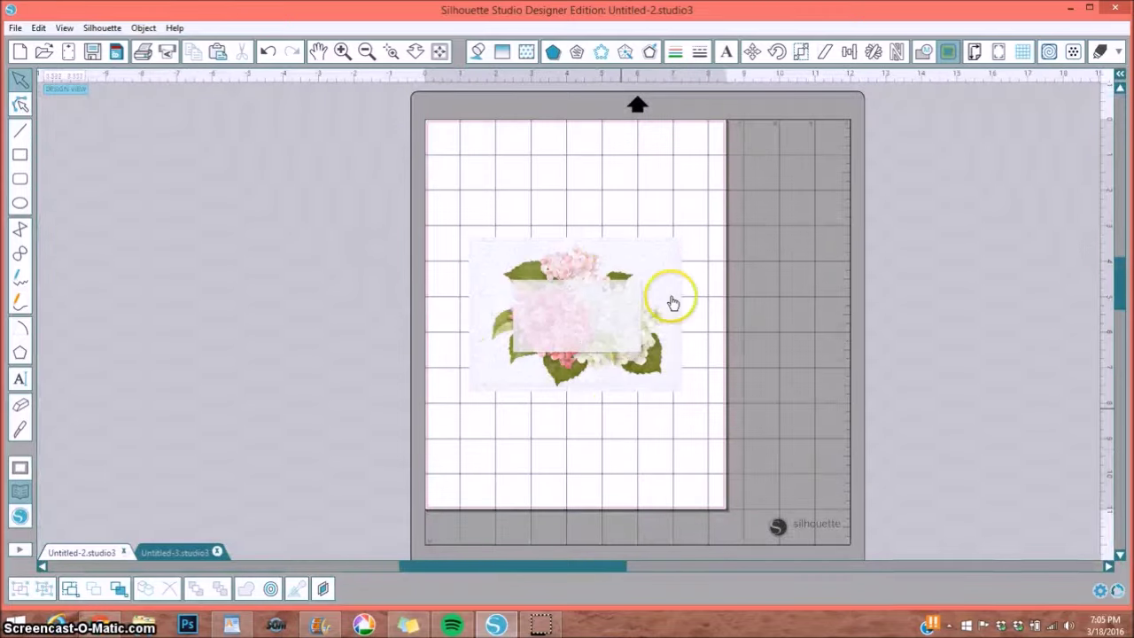
click(391, 51)
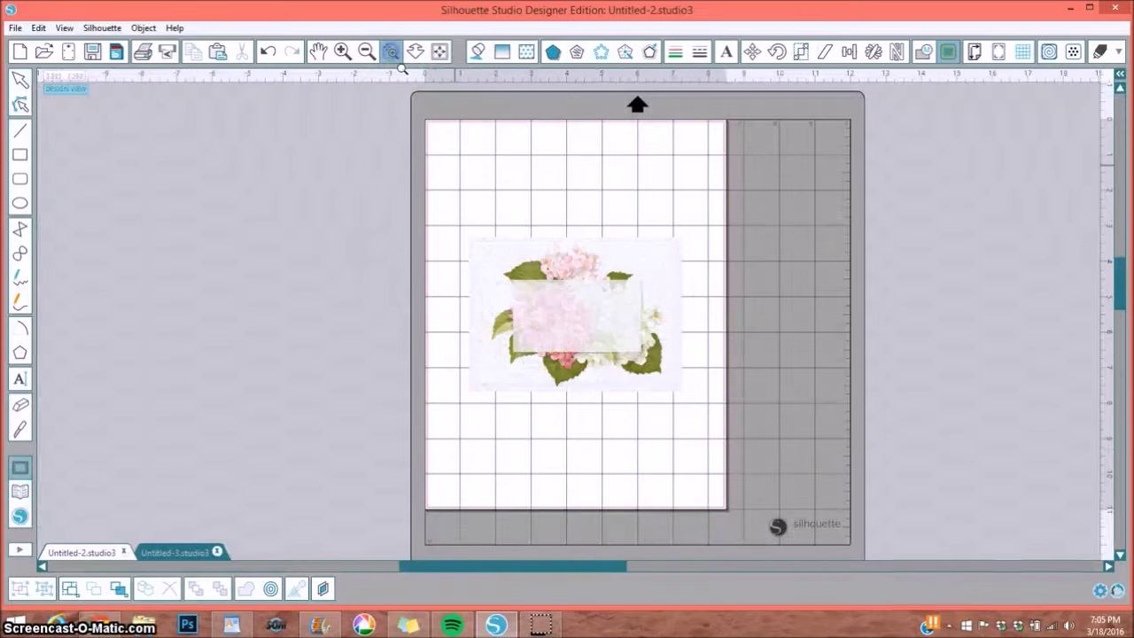
drag(427, 198, 700, 419)
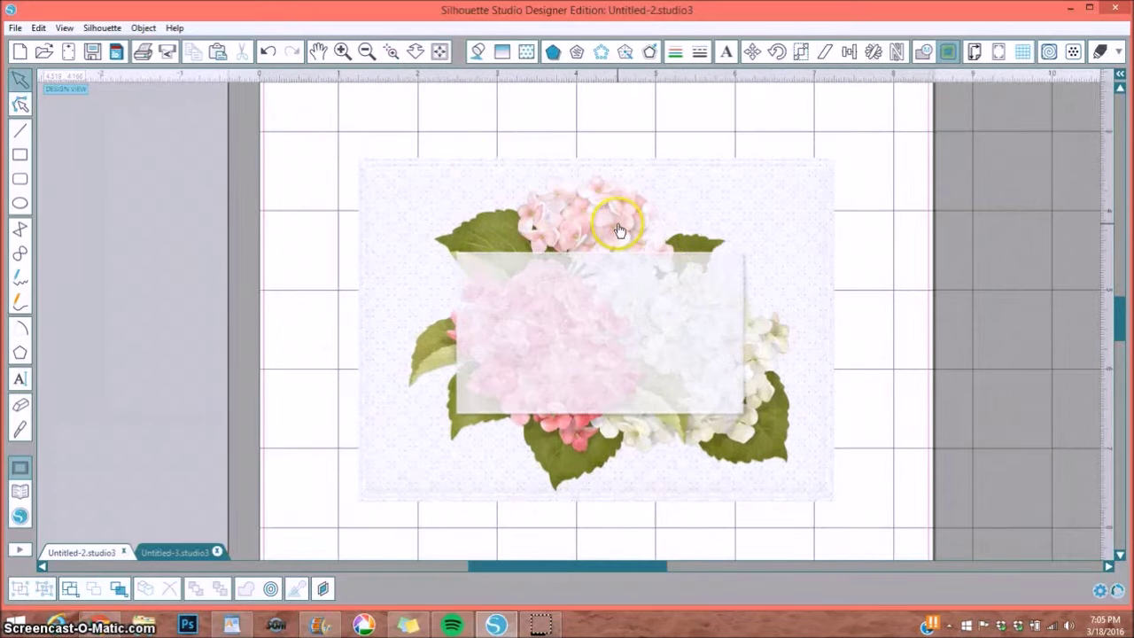
Draw a trace area of about 6.76 by 4.90 inches around the whole hydrangea card image
click(951, 53)
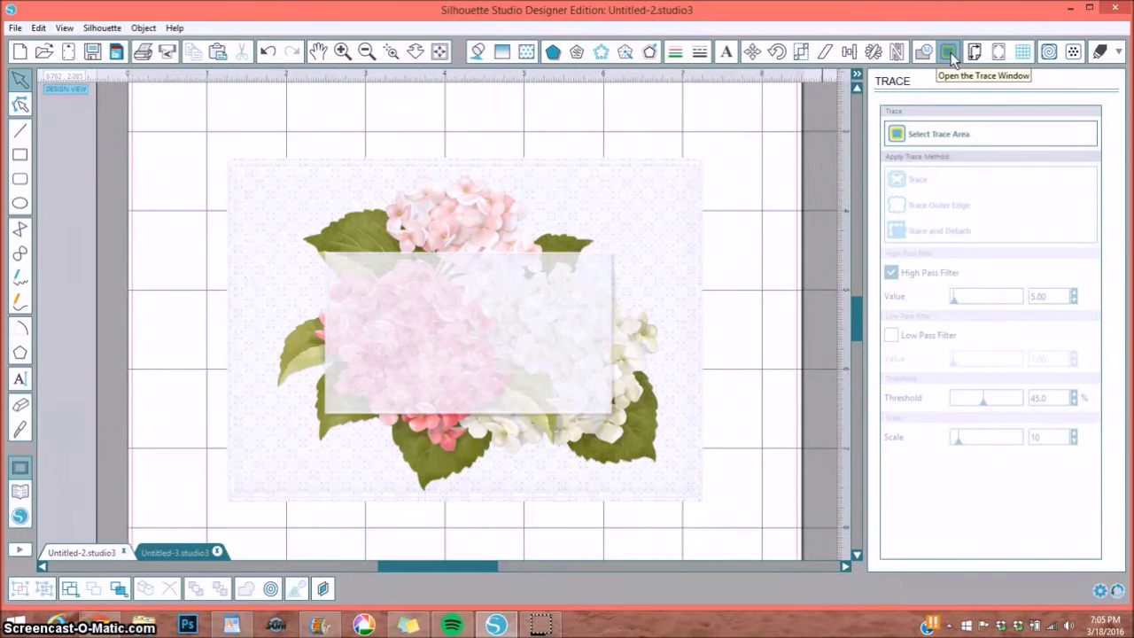
click(939, 135)
drag(202, 133, 221, 156)
mouse_move(296, 219)
mouse_down()
mouse_move(544, 404)
mouse_move(736, 521)
mouse_up()
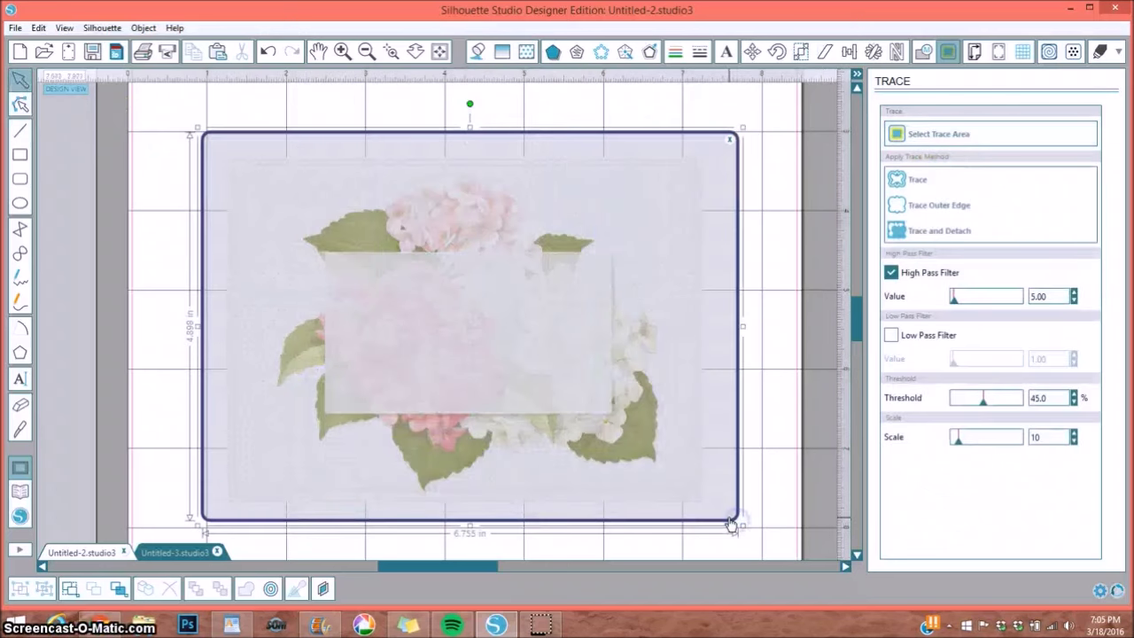
Turn off the High Pass Filter, set the threshold to 100%, and trace the card's outer edge
click(892, 282)
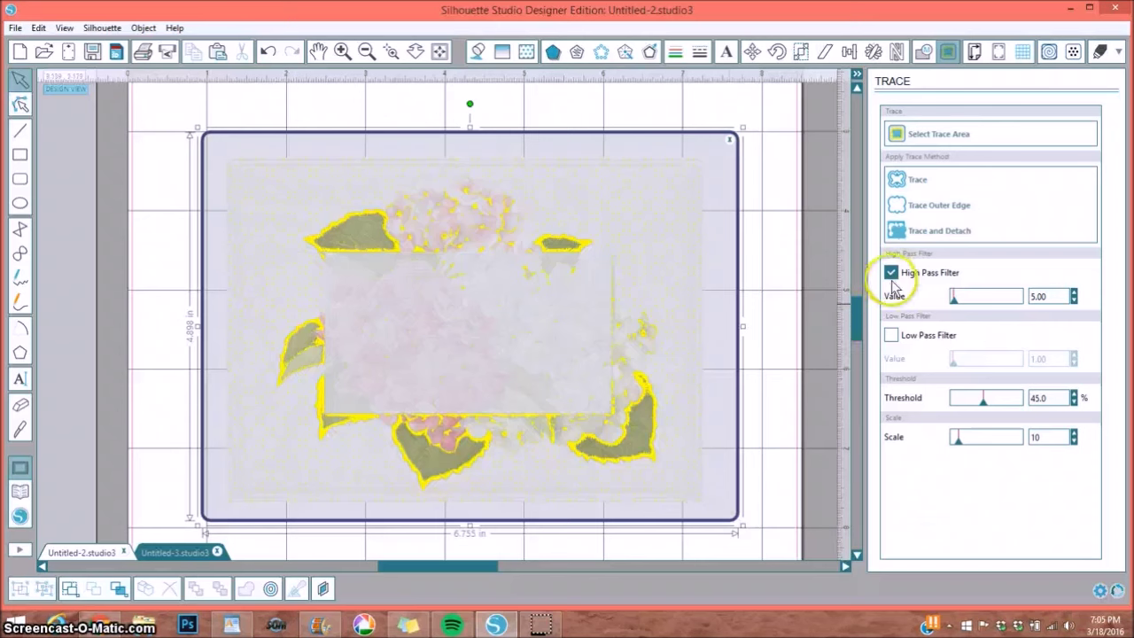
click(891, 274)
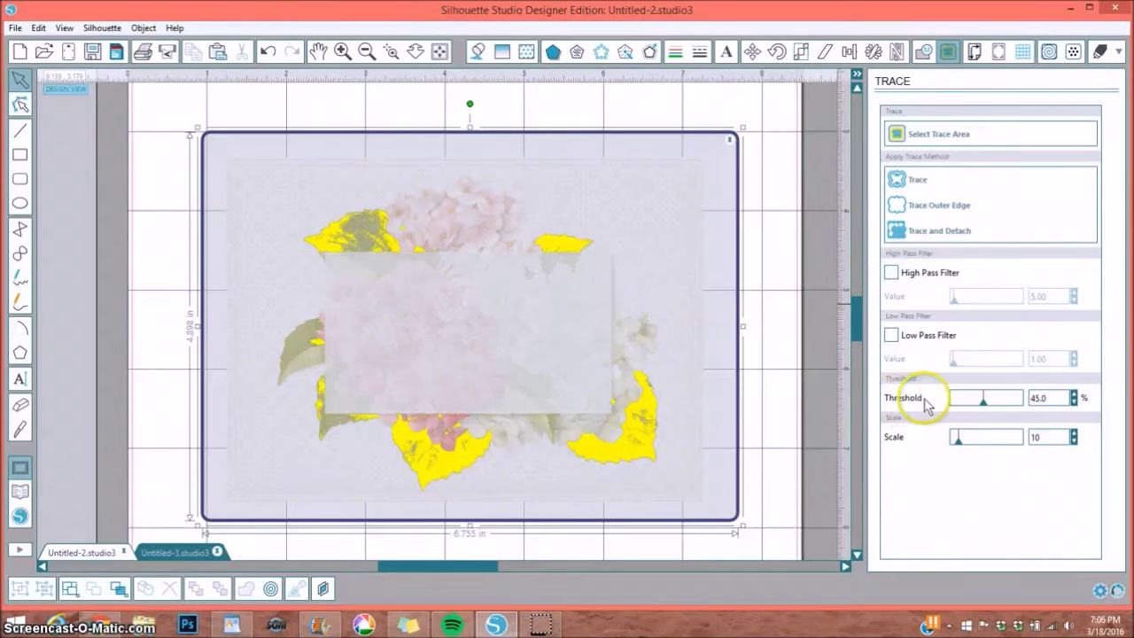
mouse_move(985, 409)
mouse_down()
mouse_move(1004, 399)
mouse_move(1039, 415)
mouse_up()
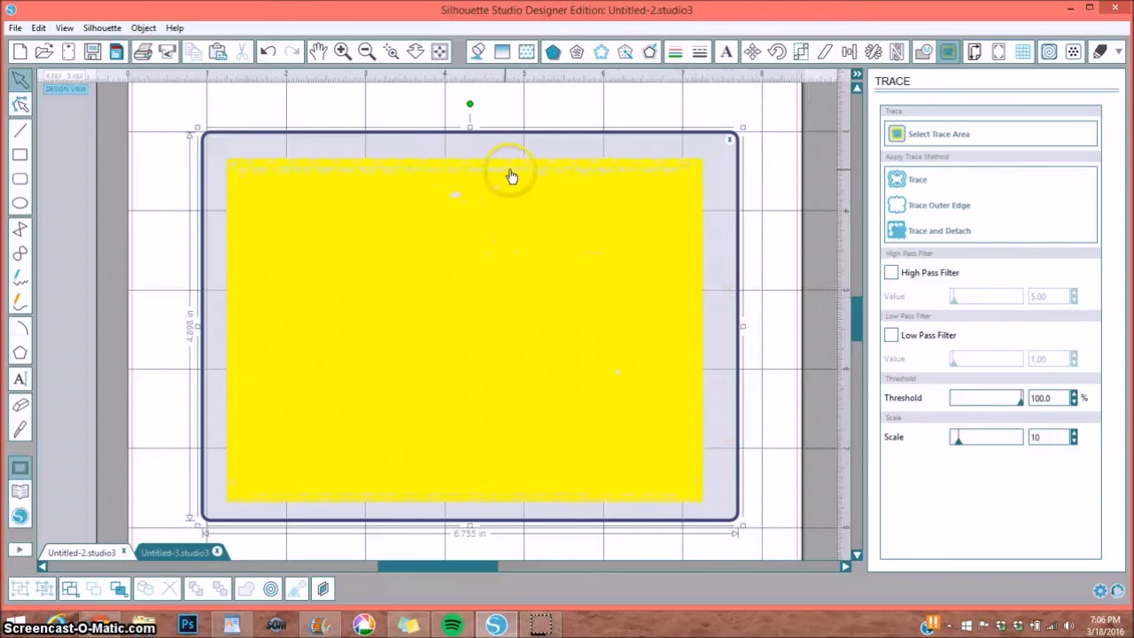
click(927, 209)
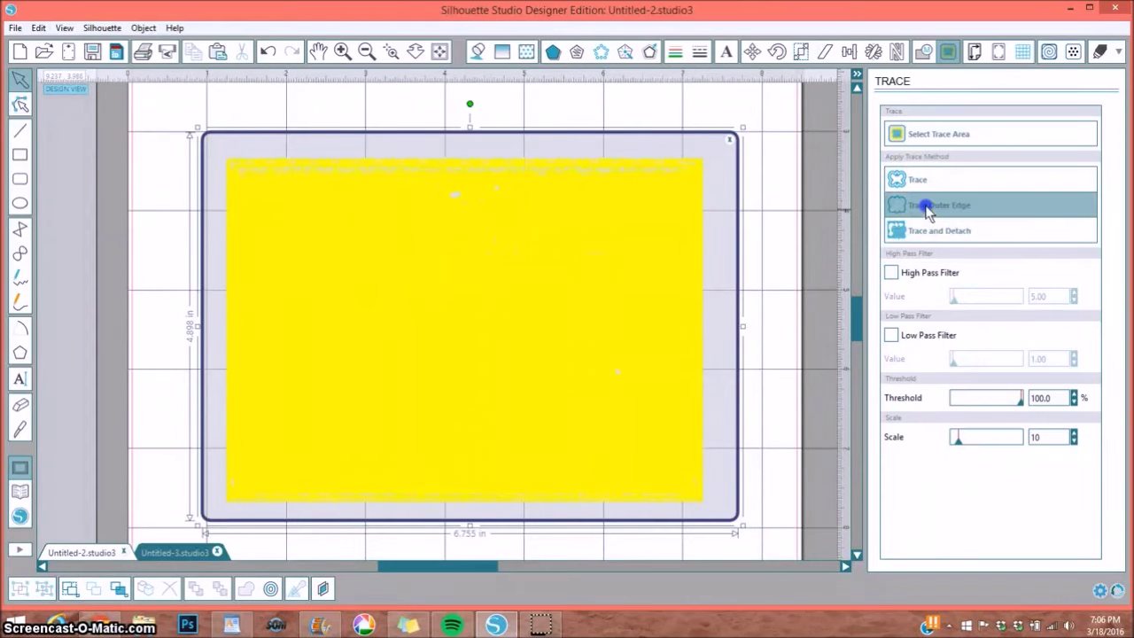
Move the hydrangea card image off the traced outline to the area beside the page
drag(410, 267, 934, 243)
click(304, 167)
click(423, 148)
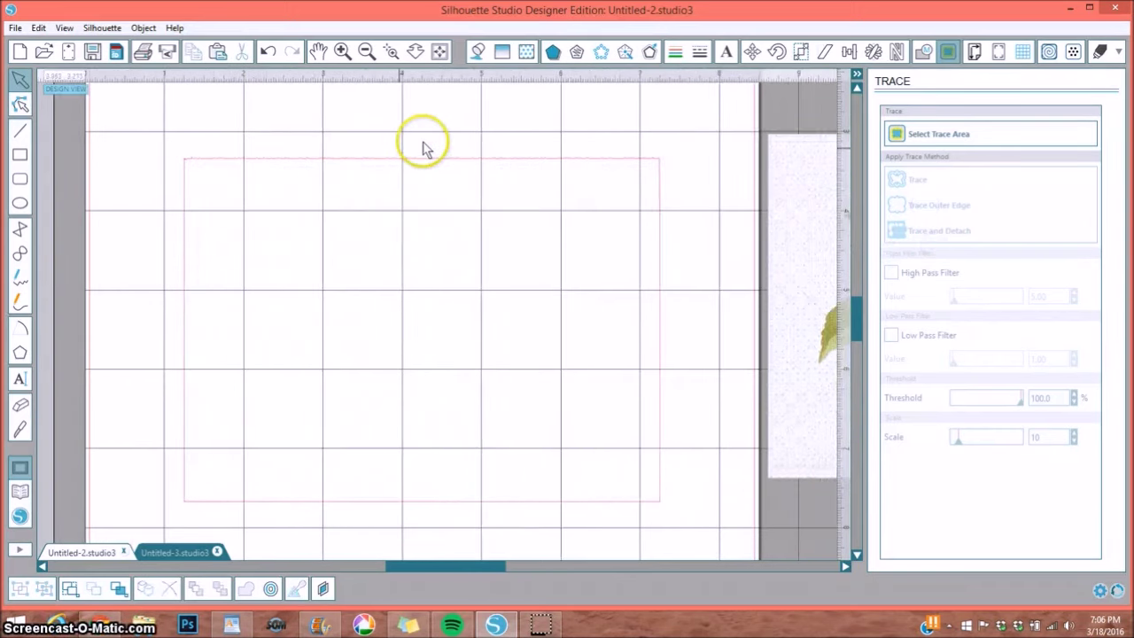
Examine the traced outline's top edge and its edit points up close, and leave point editing
click(391, 52)
drag(207, 133, 437, 176)
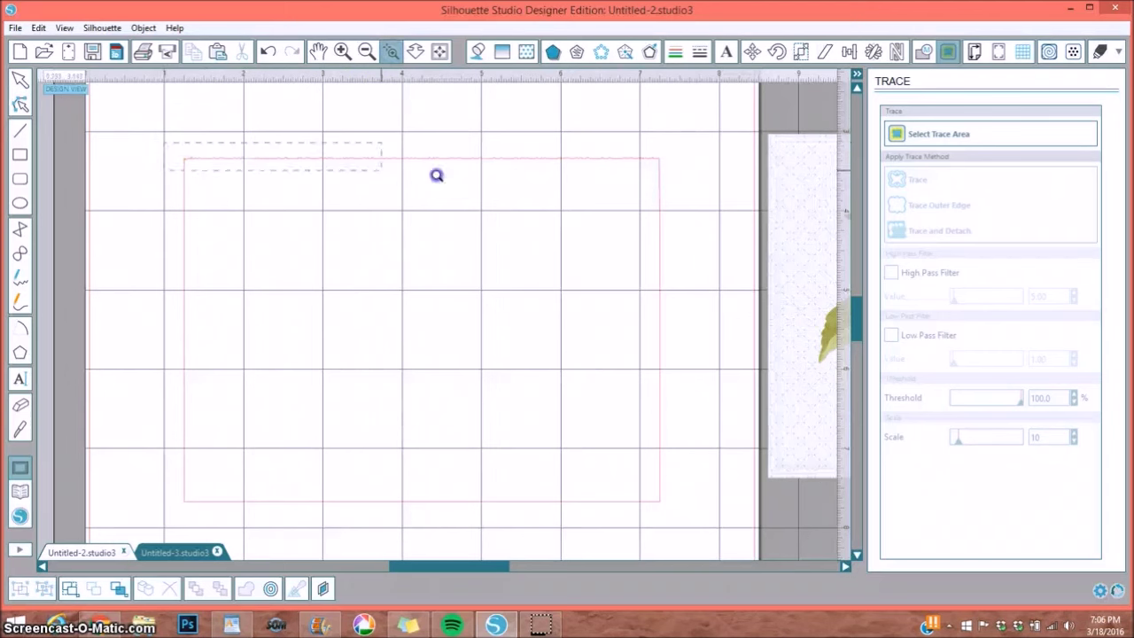
drag(669, 184, 670, 185)
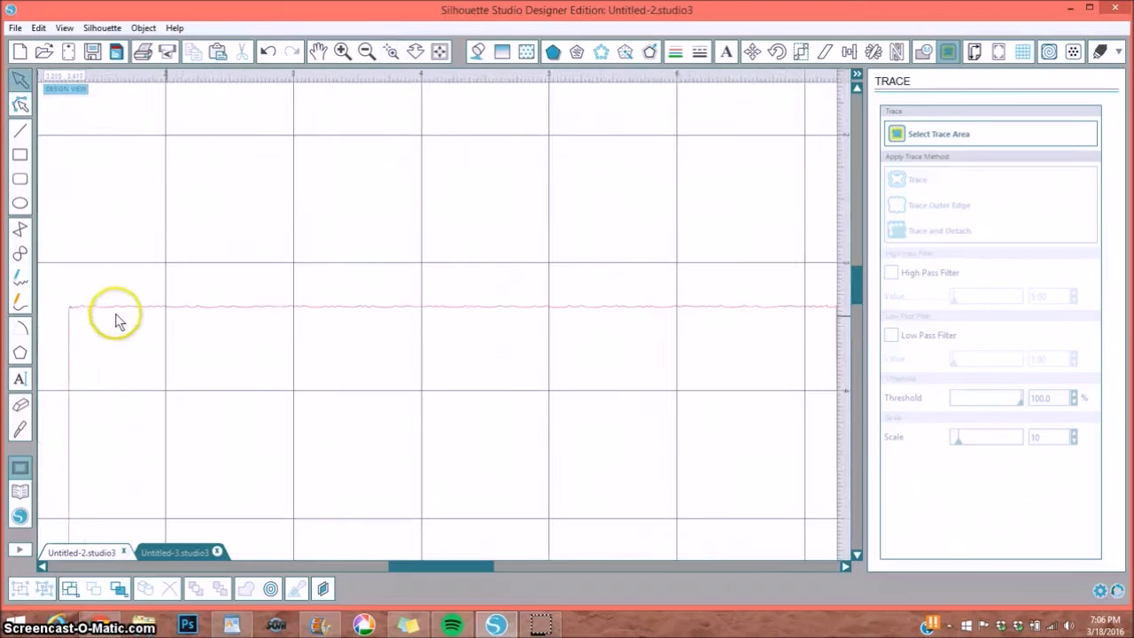
click(203, 315)
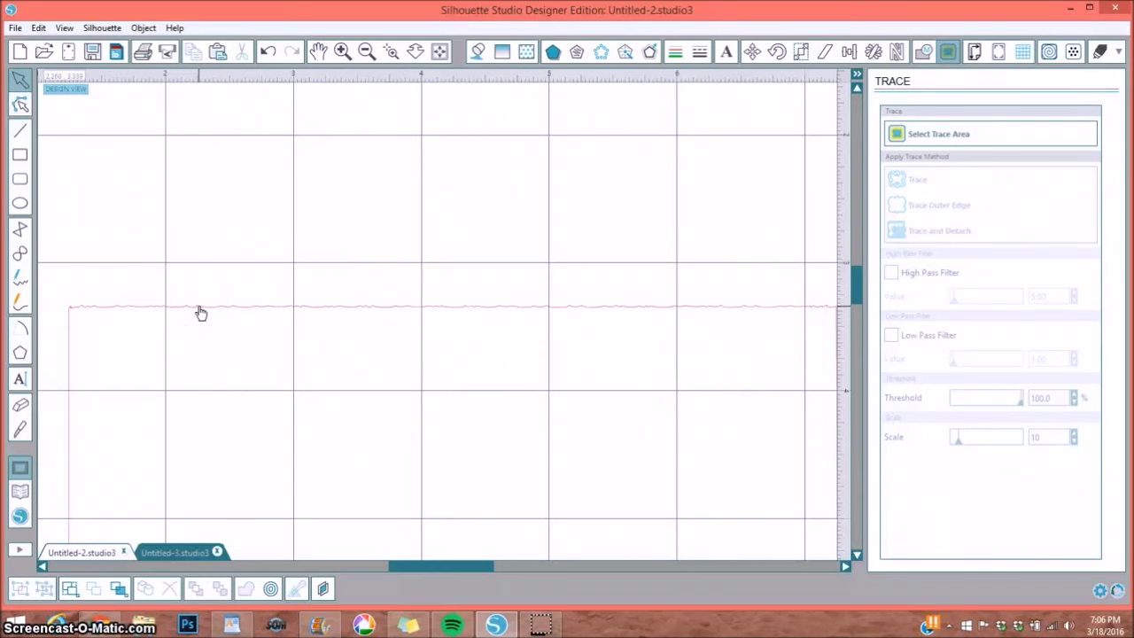
double_click(199, 310)
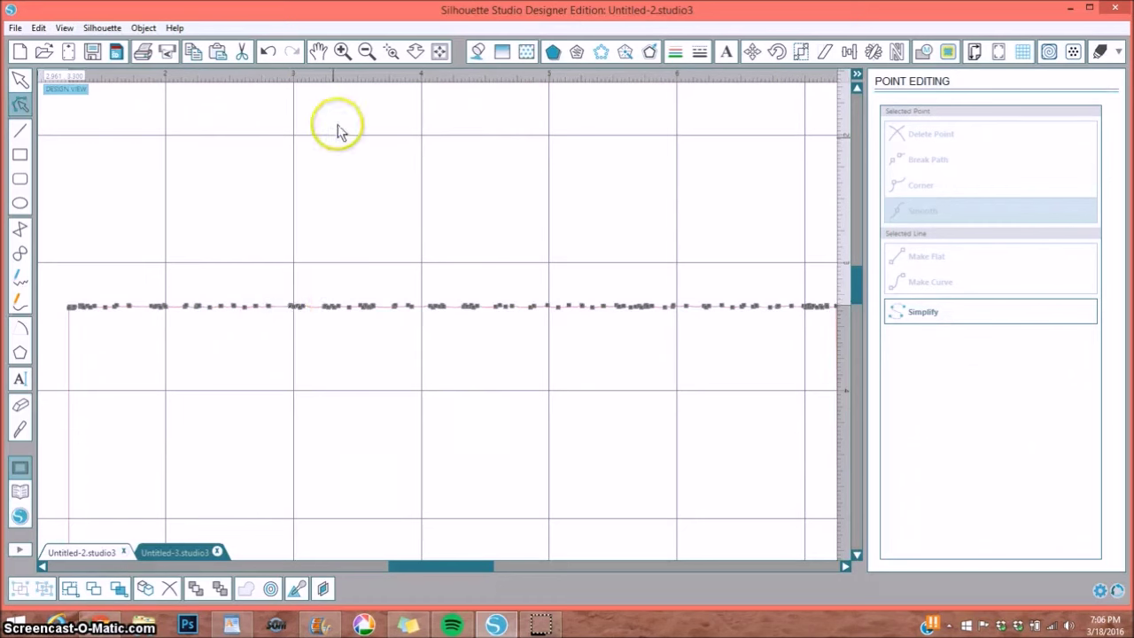
click(268, 53)
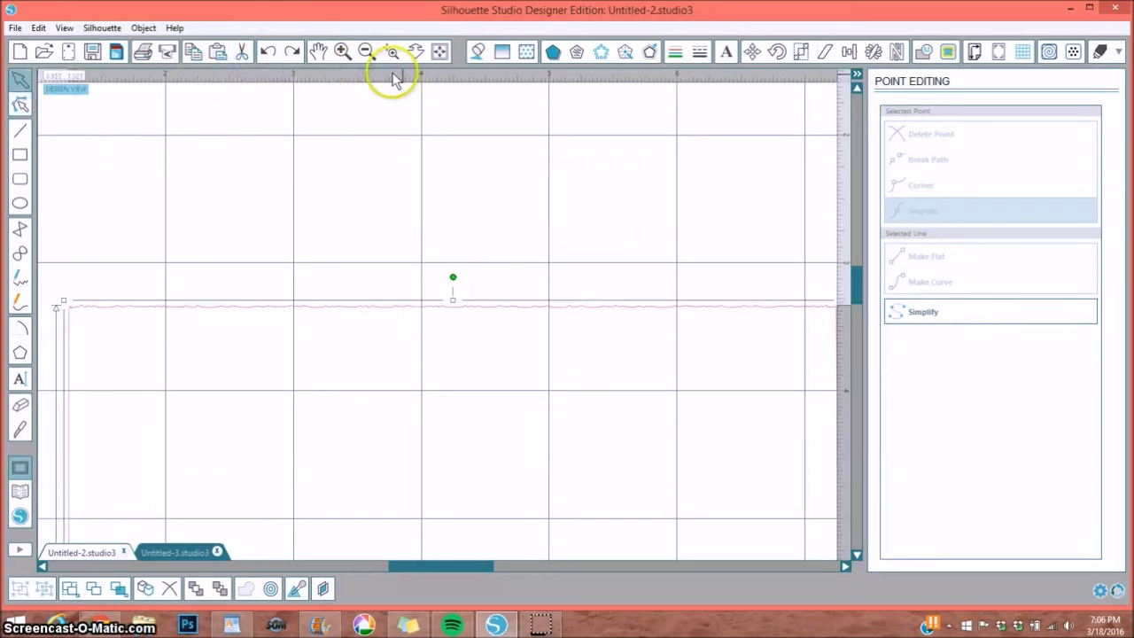
click(366, 53)
click(366, 53)
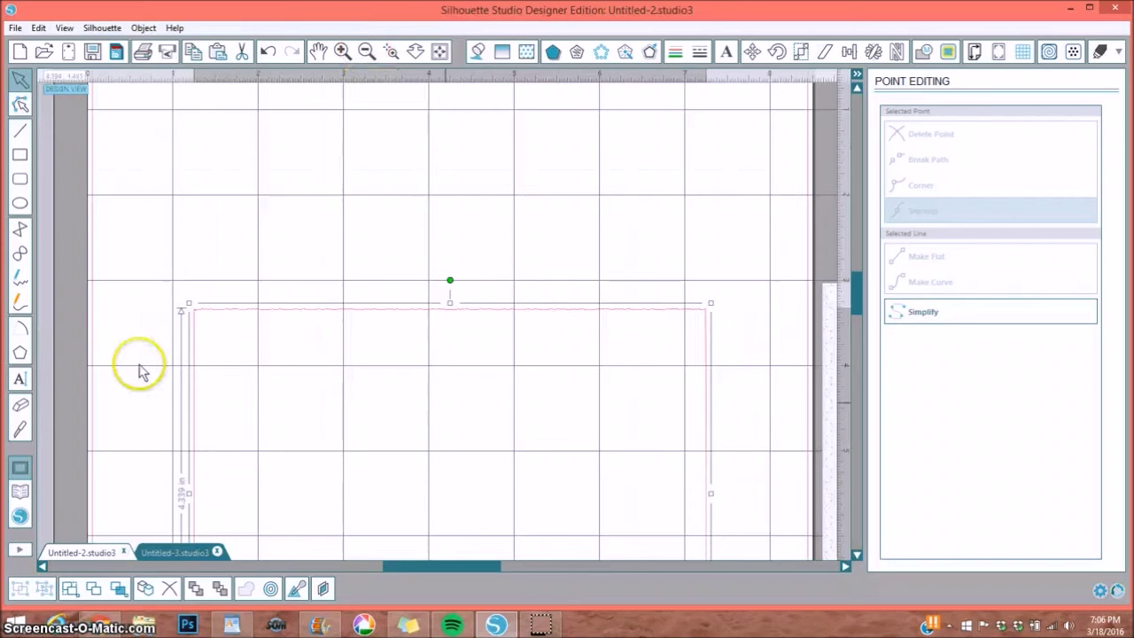
Slice the jagged top edge off the traced card outline with the straight Knife and move the cut strip above it
scroll(487, 288, down, 1)
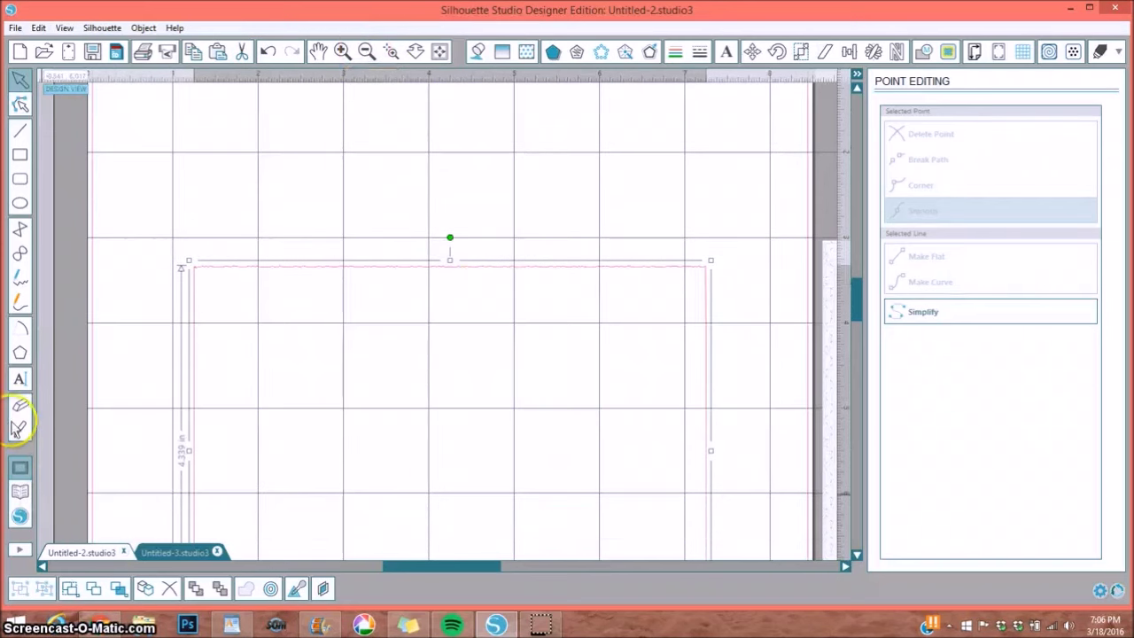
click(21, 431)
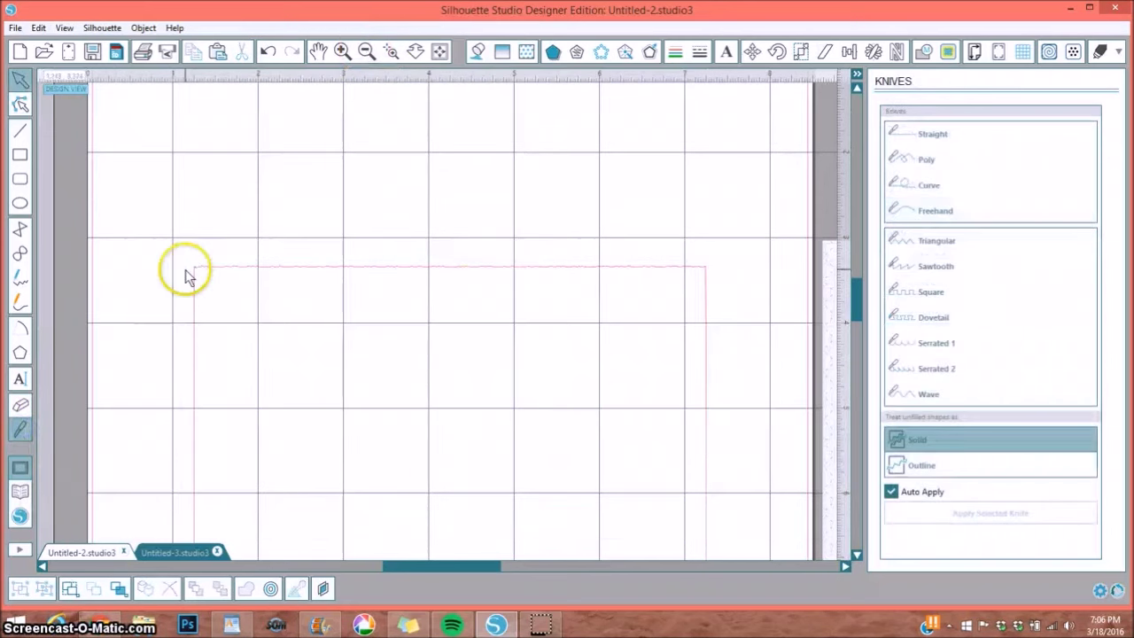
click(19, 431)
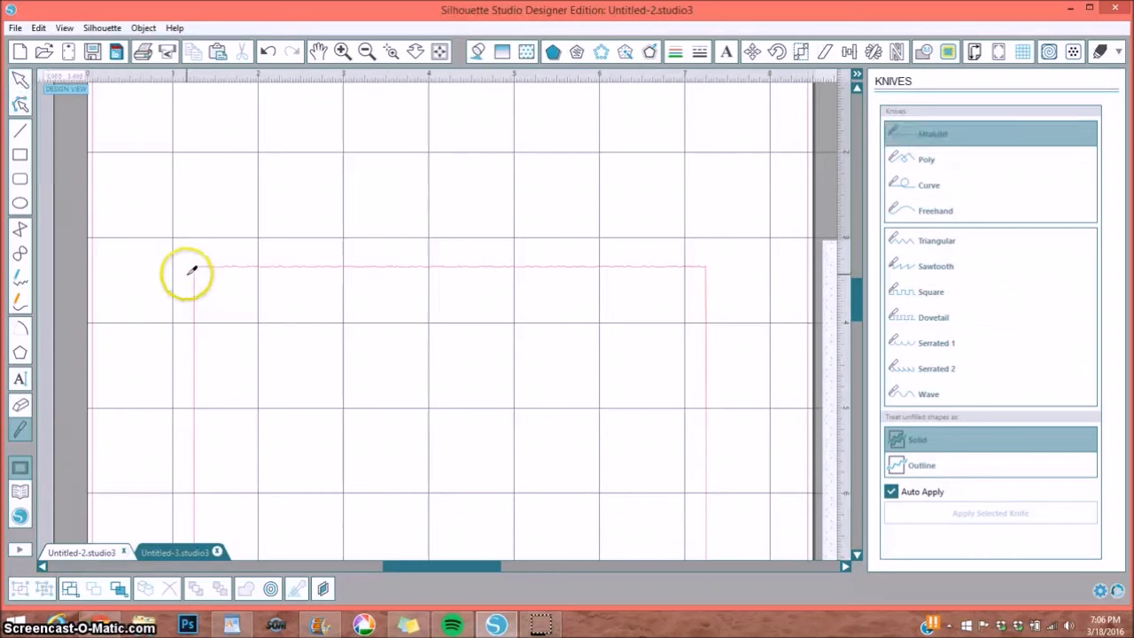
drag(188, 273, 595, 261)
drag(700, 266, 696, 231)
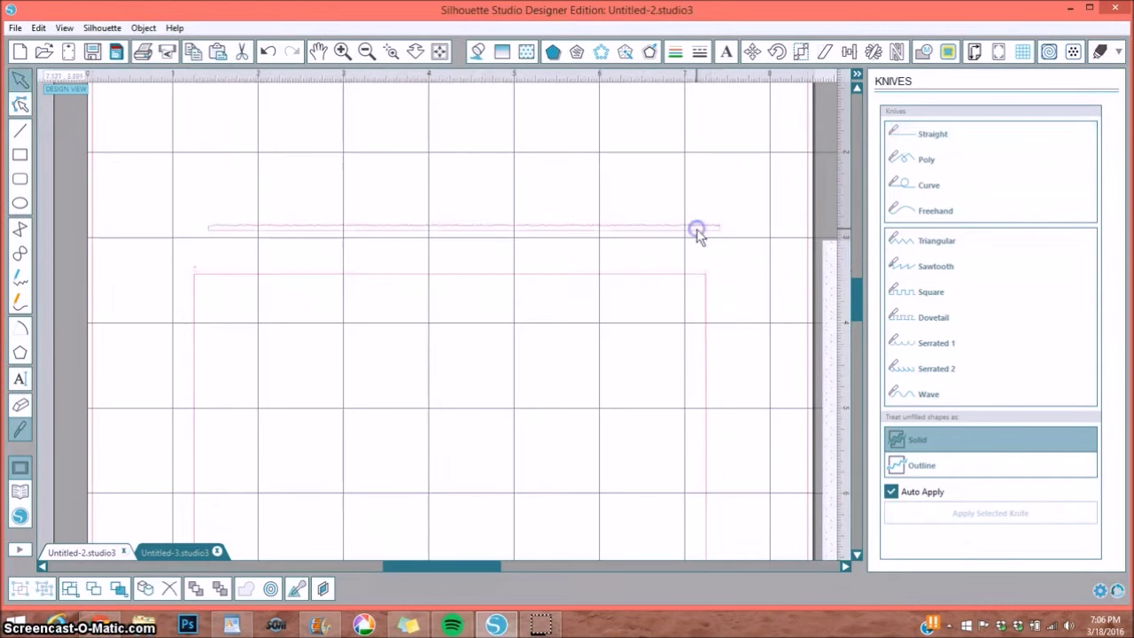
click(697, 230)
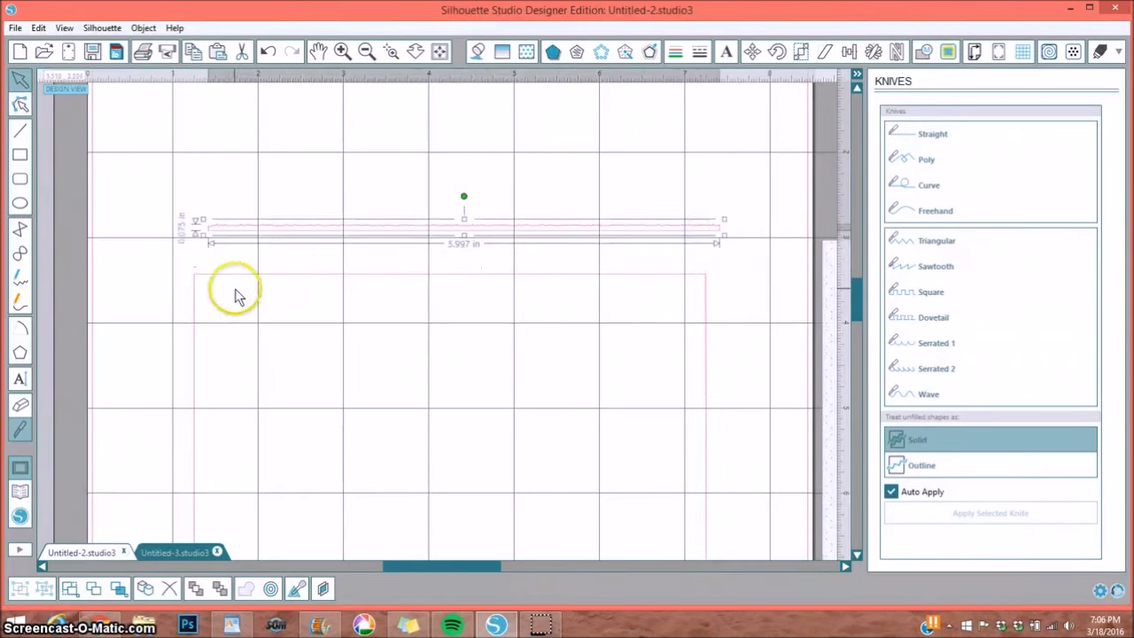
click(339, 51)
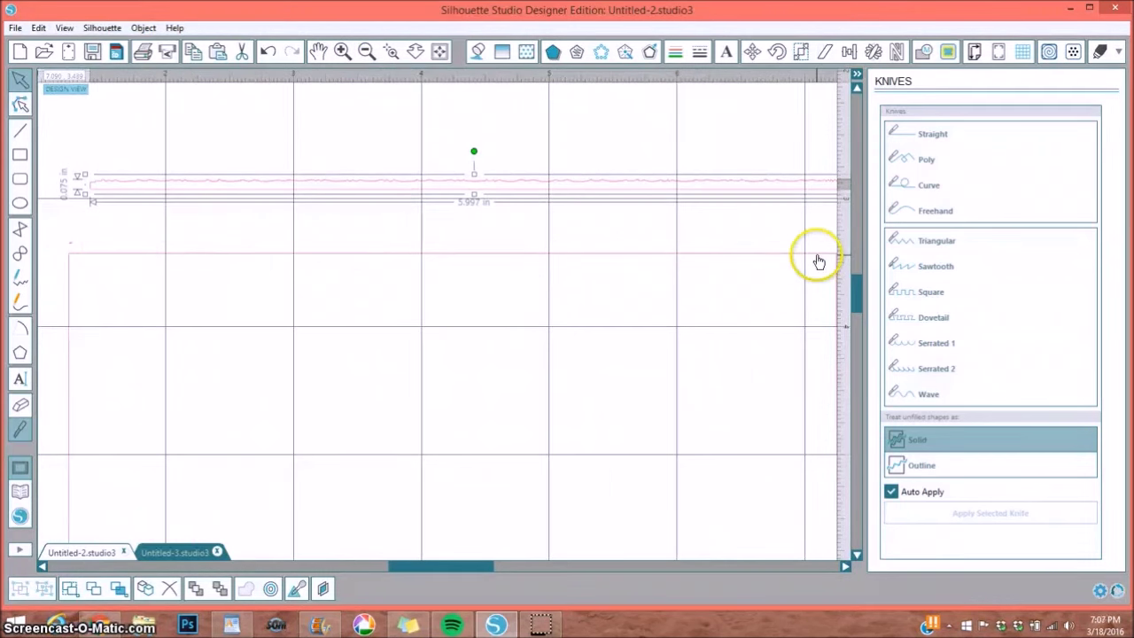
click(365, 51)
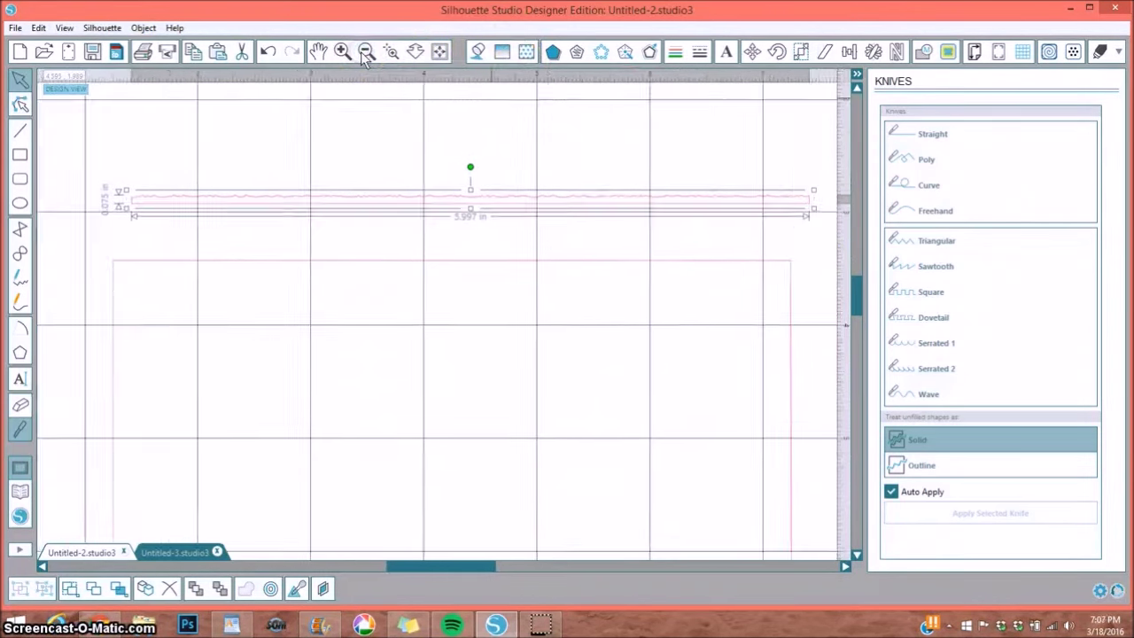
Delete the cut outline pieces, bring the hydrangea card image back onto the page, and draw a rectangle about 6.04 inches wide around it
drag(270, 189, 653, 564)
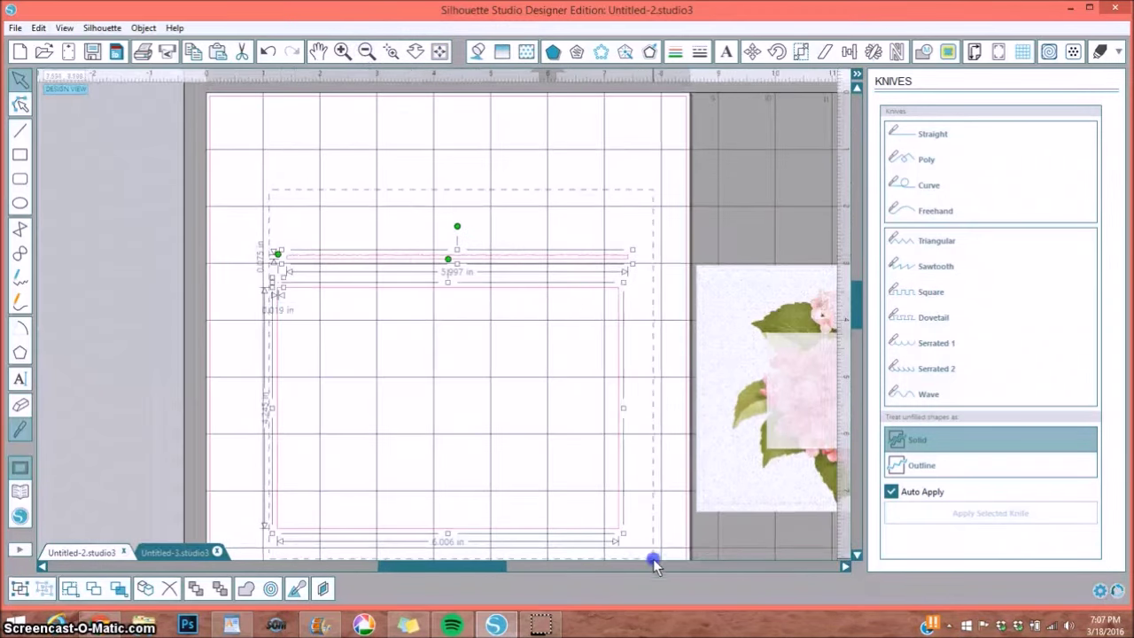
click(169, 589)
drag(729, 373, 347, 329)
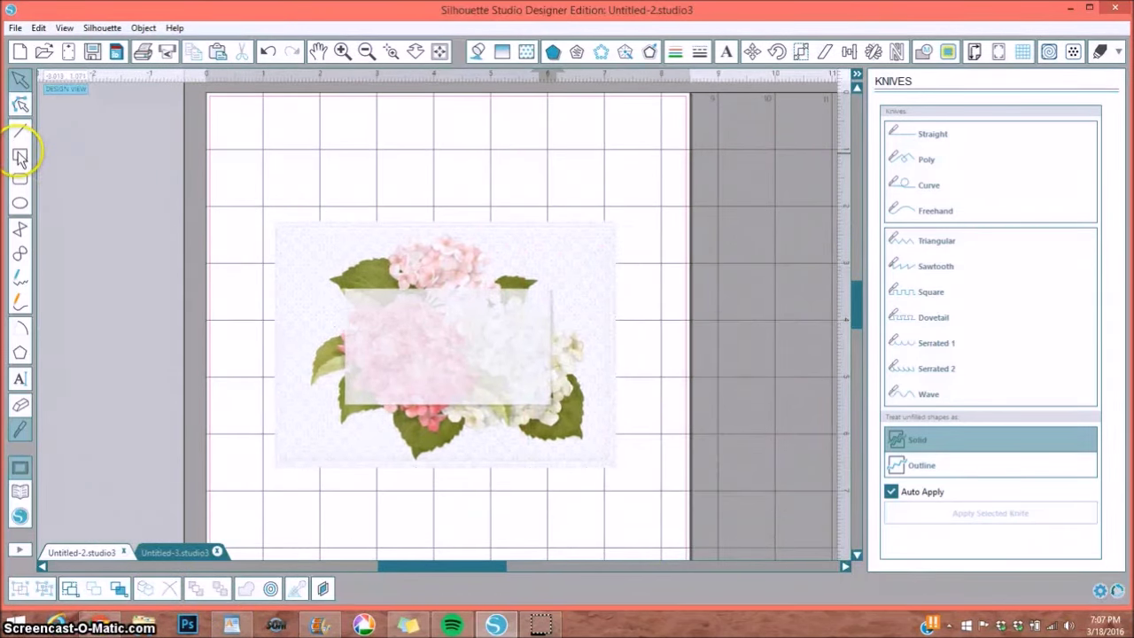
click(19, 155)
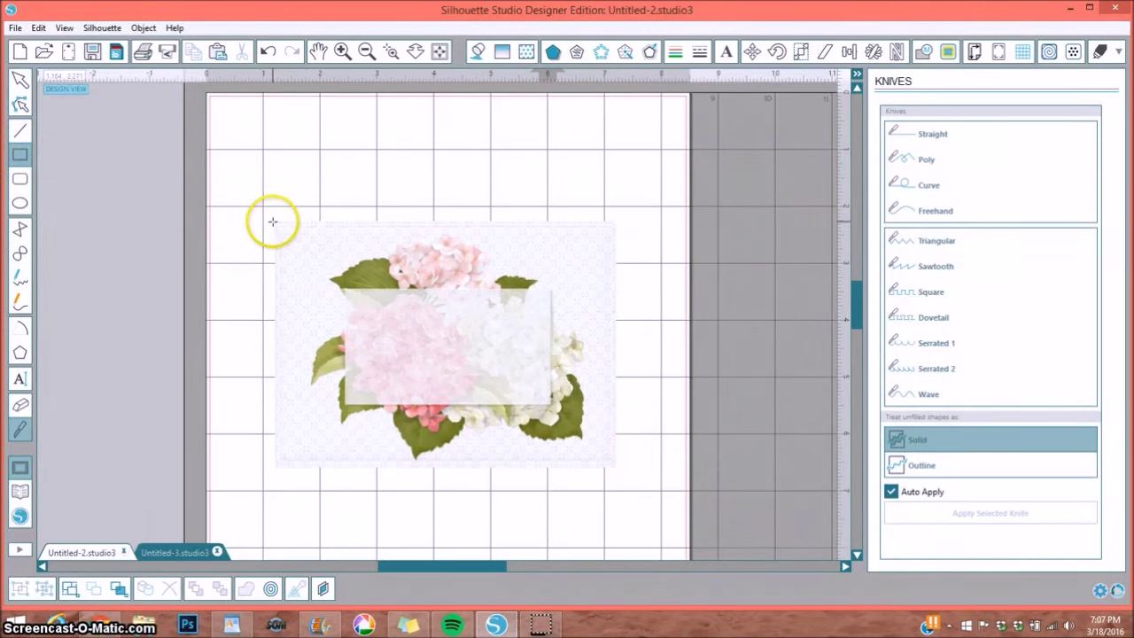
mouse_move(350, 266)
mouse_down()
mouse_move(600, 435)
mouse_move(620, 460)
mouse_move(613, 468)
mouse_move(633, 463)
mouse_move(615, 470)
mouse_up()
Group the rectangle with the hydrangea card image and move them together toward the page's upper-left corner
drag(243, 166, 492, 397)
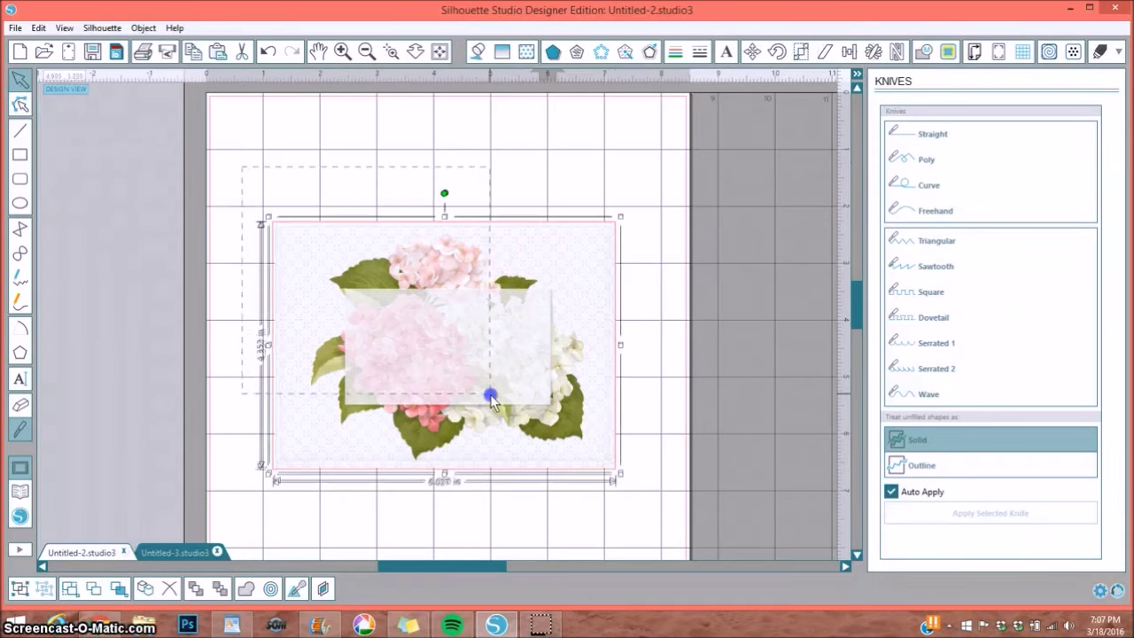
click(98, 582)
drag(369, 355, 340, 282)
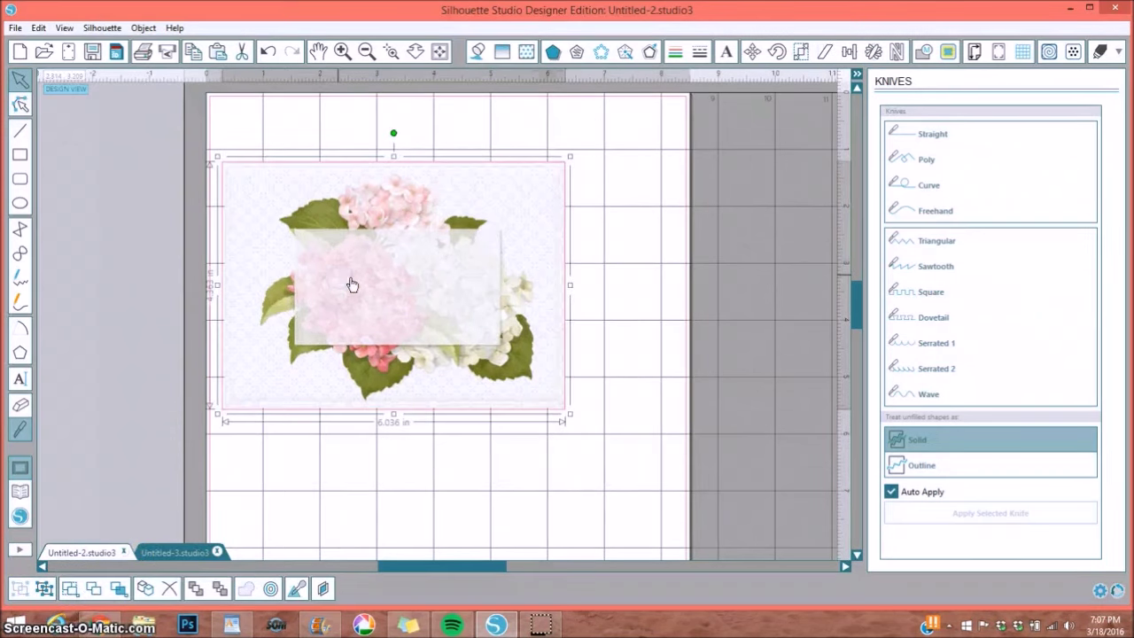
Delete the grouped card and insert the eiffeltower 2 maryfran design from the 1 Nitwit Ohh La La Elements folder onto the page
click(169, 589)
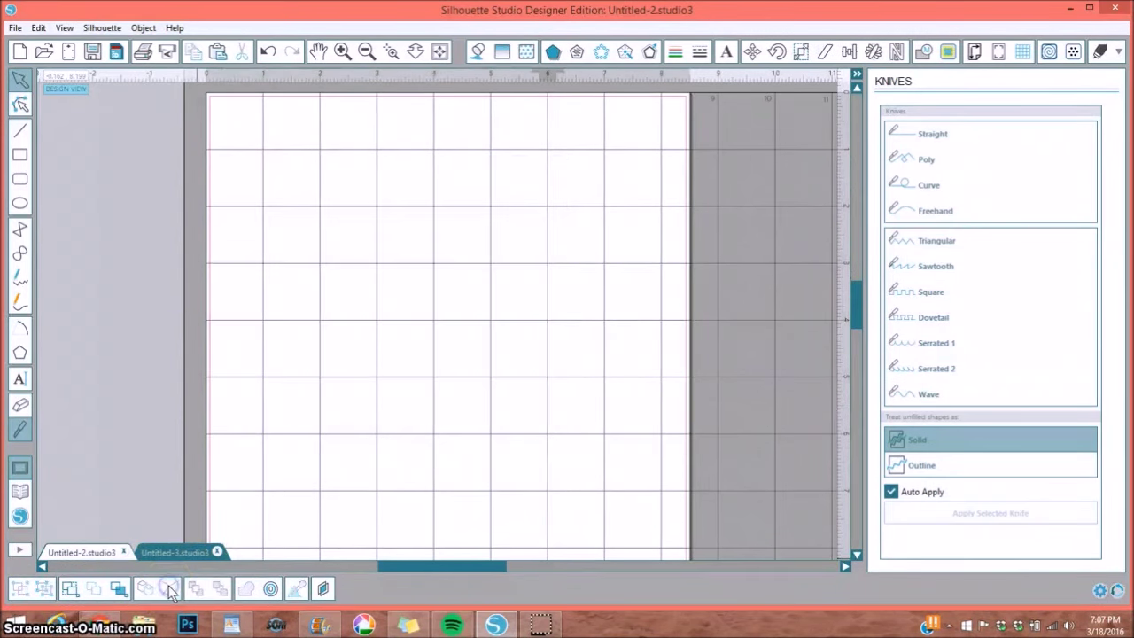
click(25, 499)
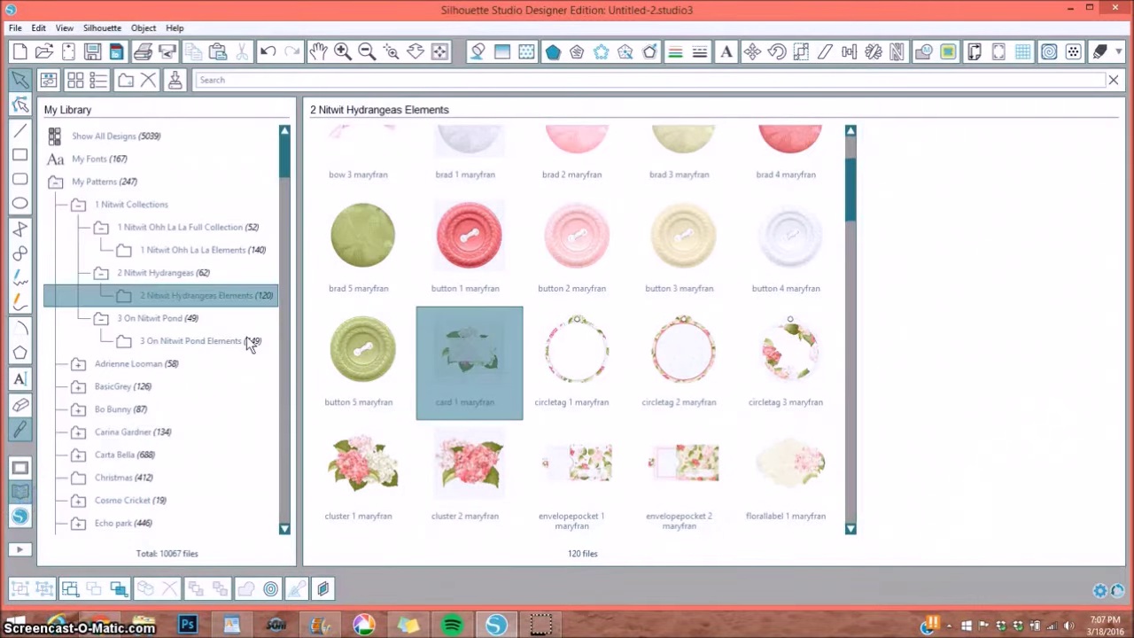
click(188, 250)
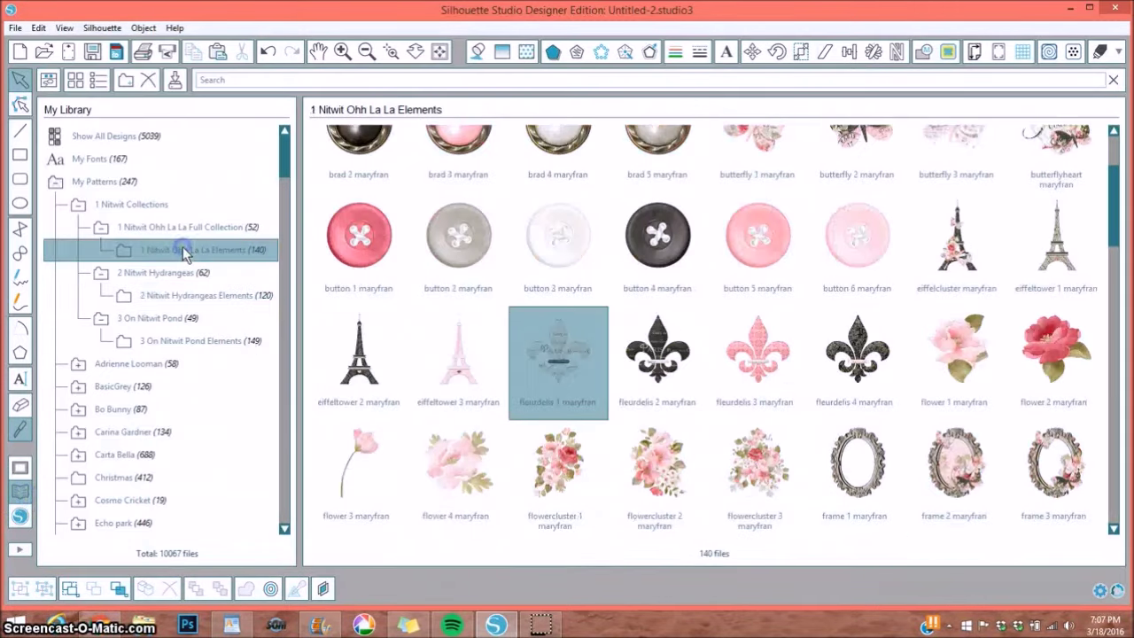
click(355, 381)
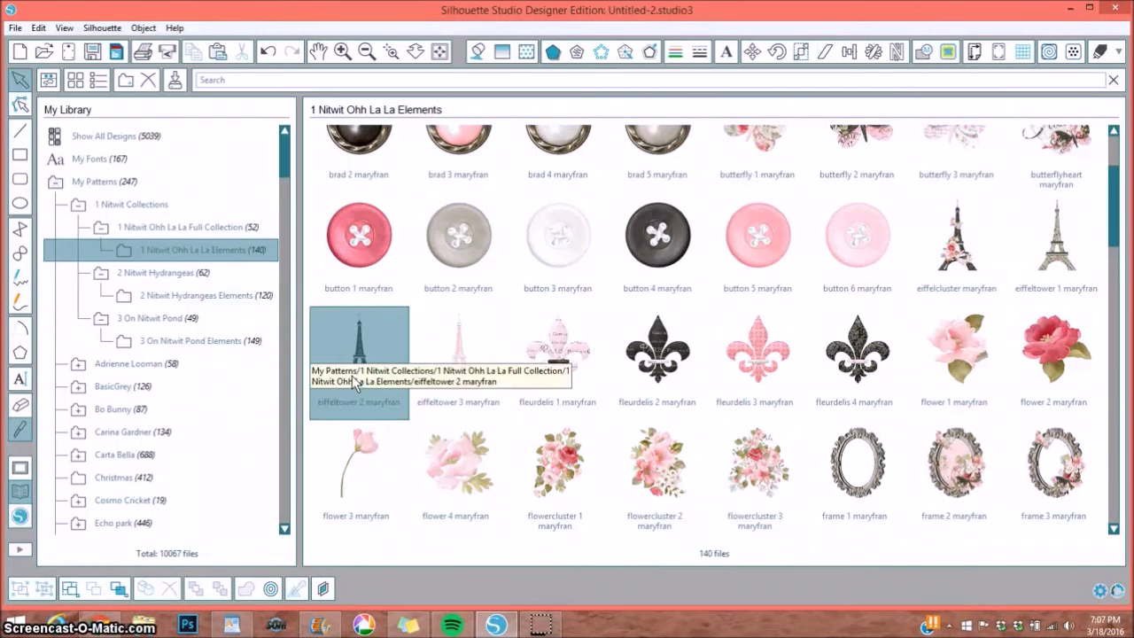
drag(334, 320, 361, 354)
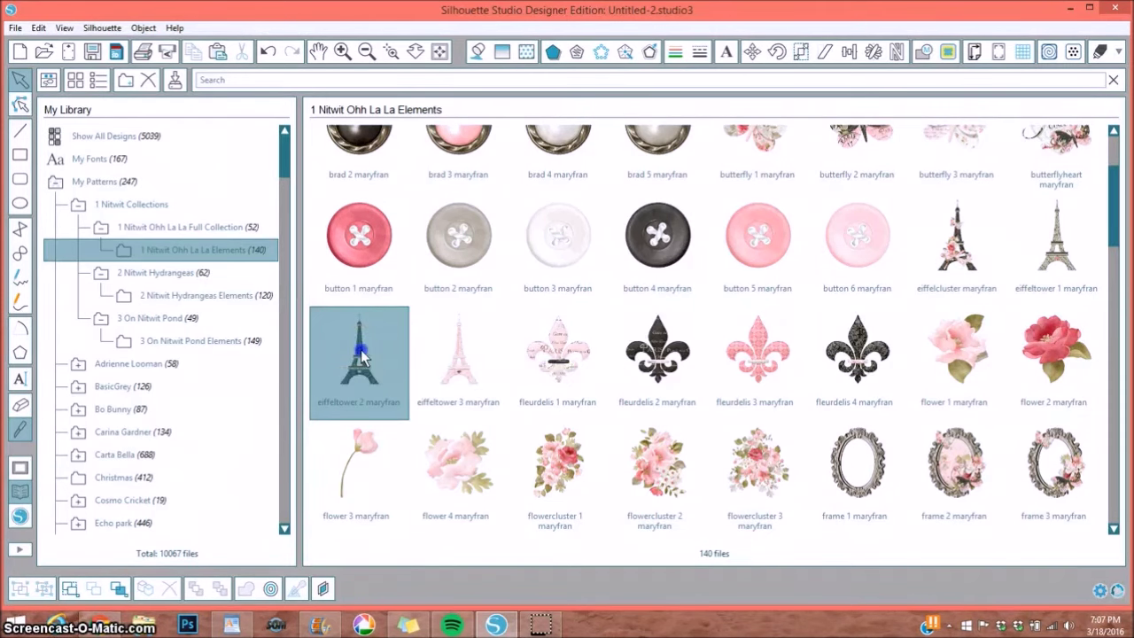
double_click(361, 354)
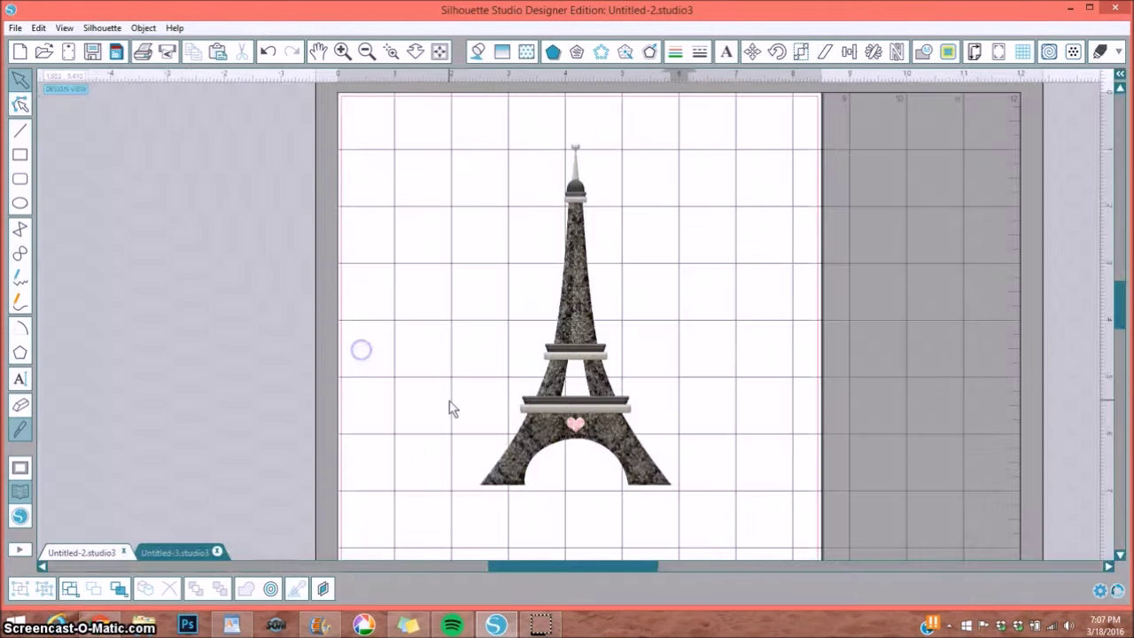
drag(582, 324, 523, 337)
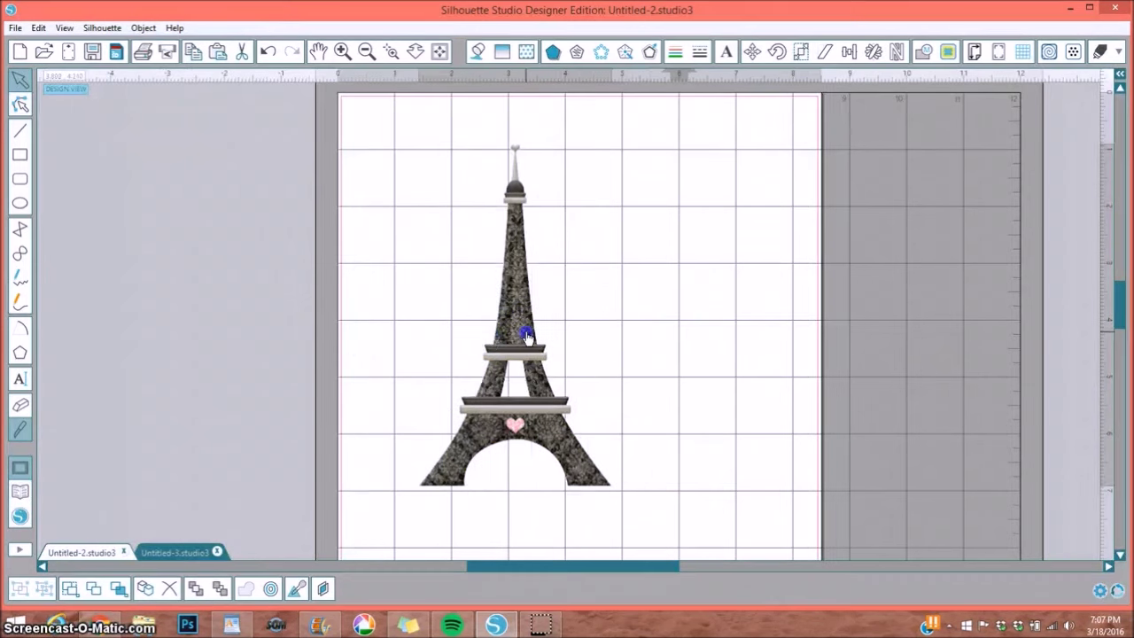
Draw a trace area of about 4.18 by 6.93 inches around the whole Eiffel Tower image
click(947, 52)
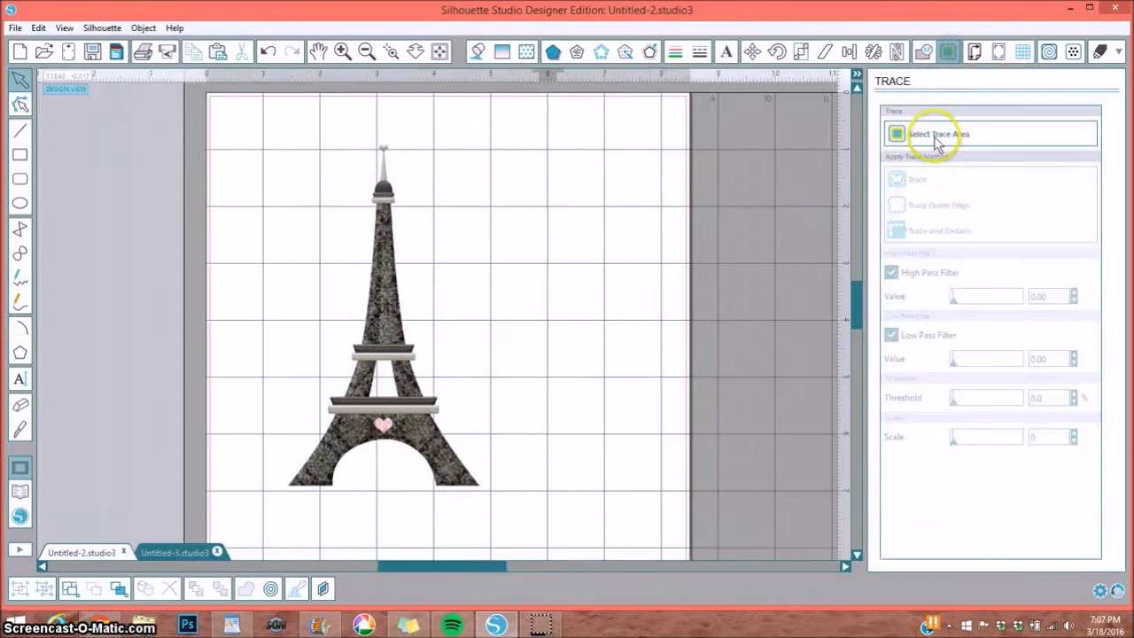
click(936, 141)
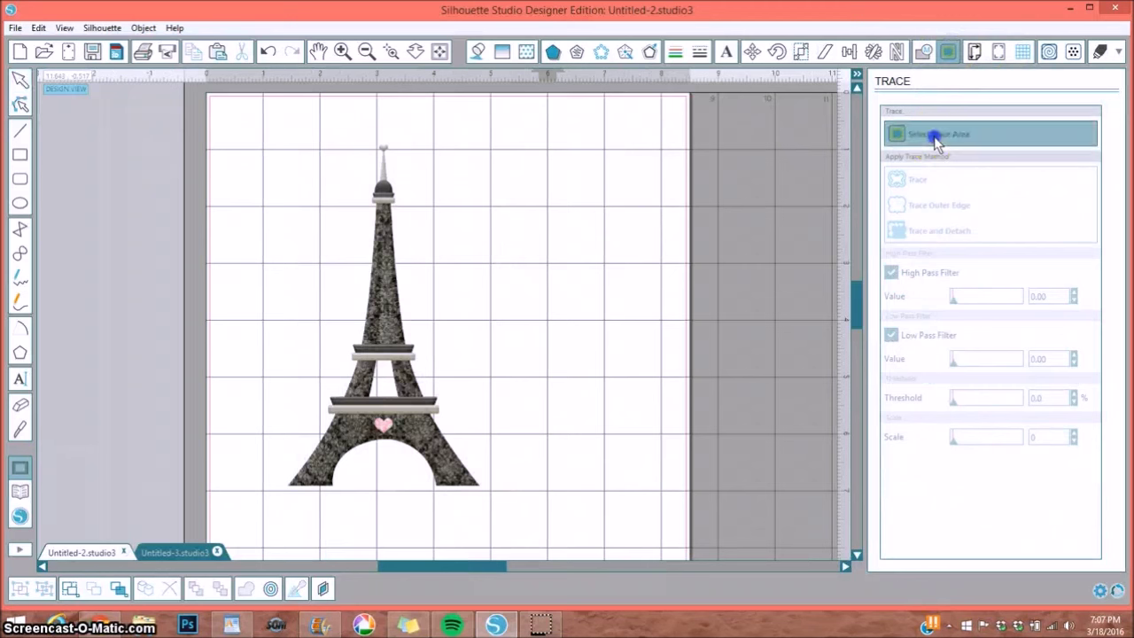
mouse_move(273, 128)
mouse_down()
mouse_move(464, 497)
mouse_move(509, 521)
mouse_up()
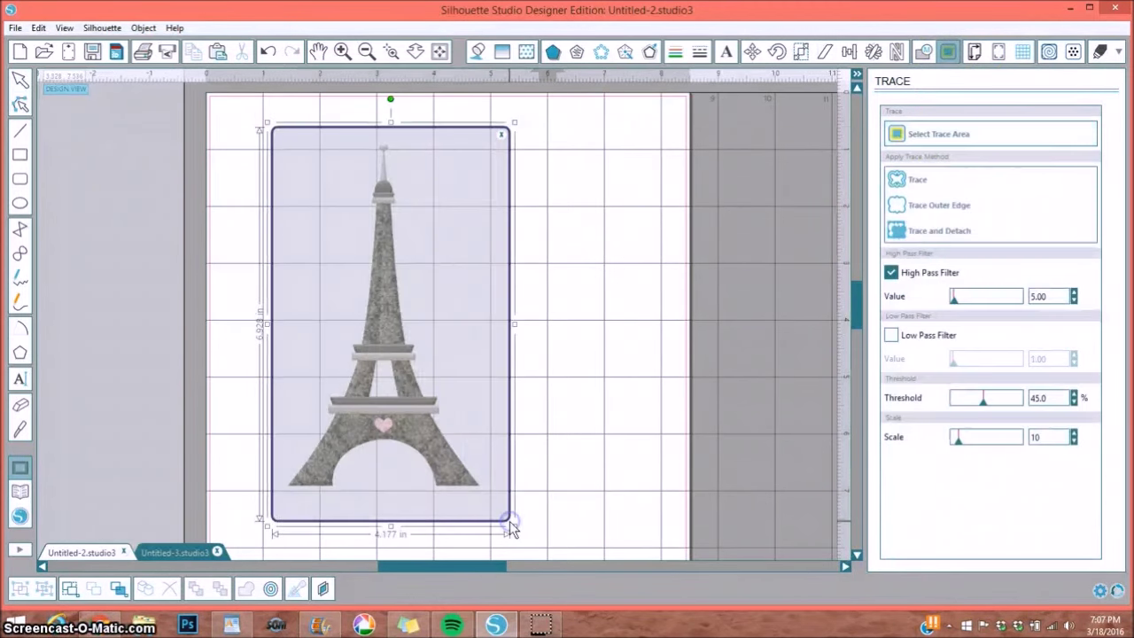
Turn off the High Pass Filter, set the threshold to 100%, and trace the Eiffel Tower including its inner opening
click(892, 273)
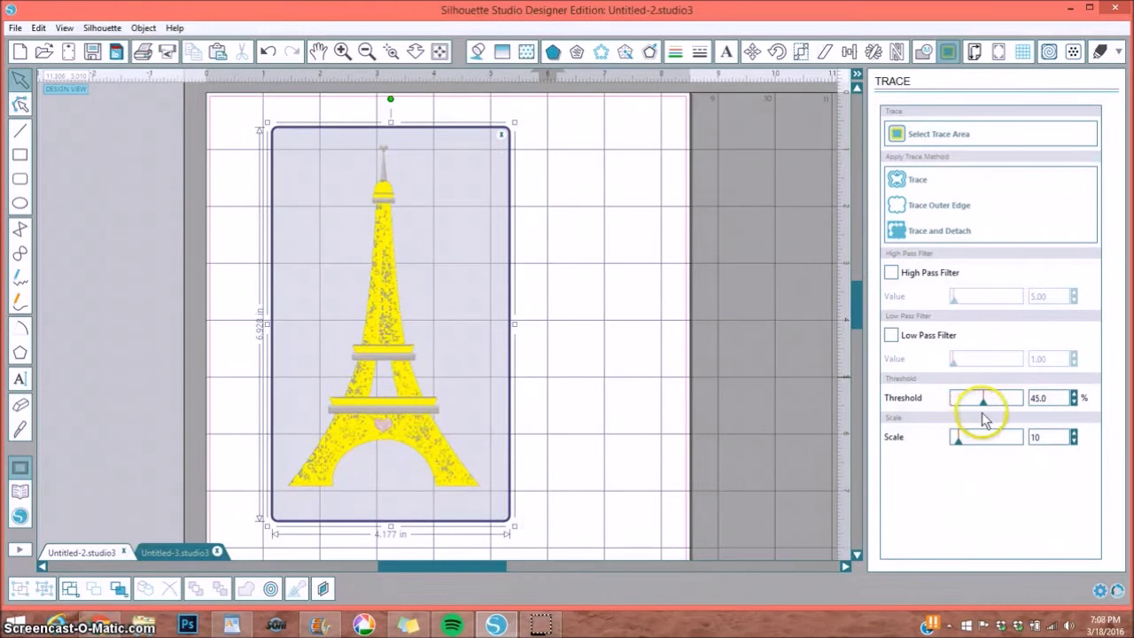
drag(983, 398, 1049, 418)
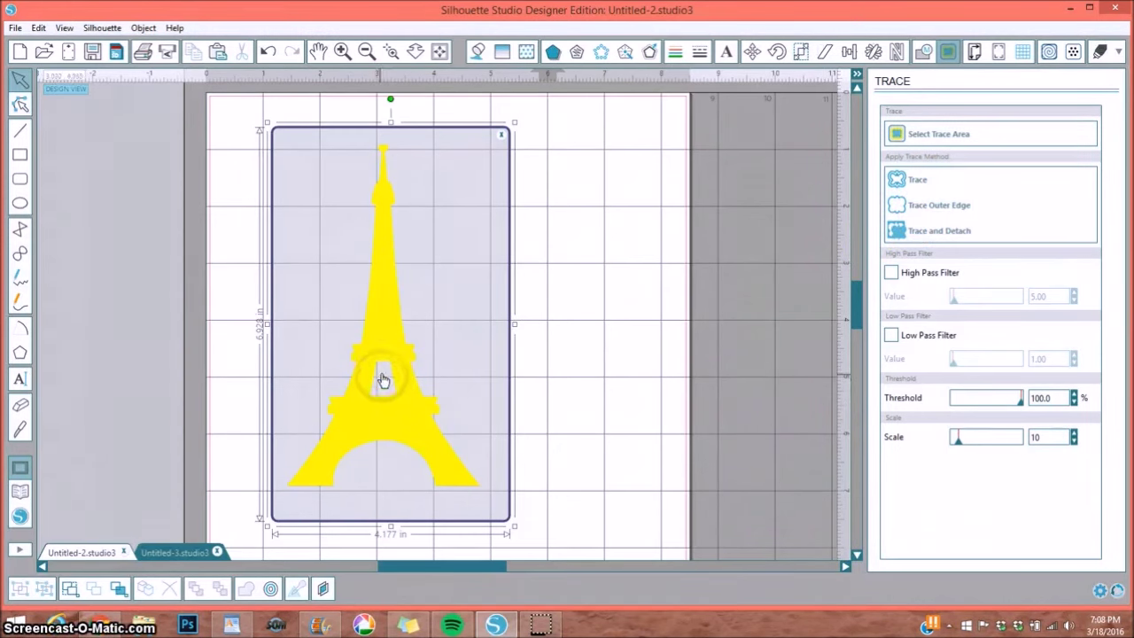
click(918, 180)
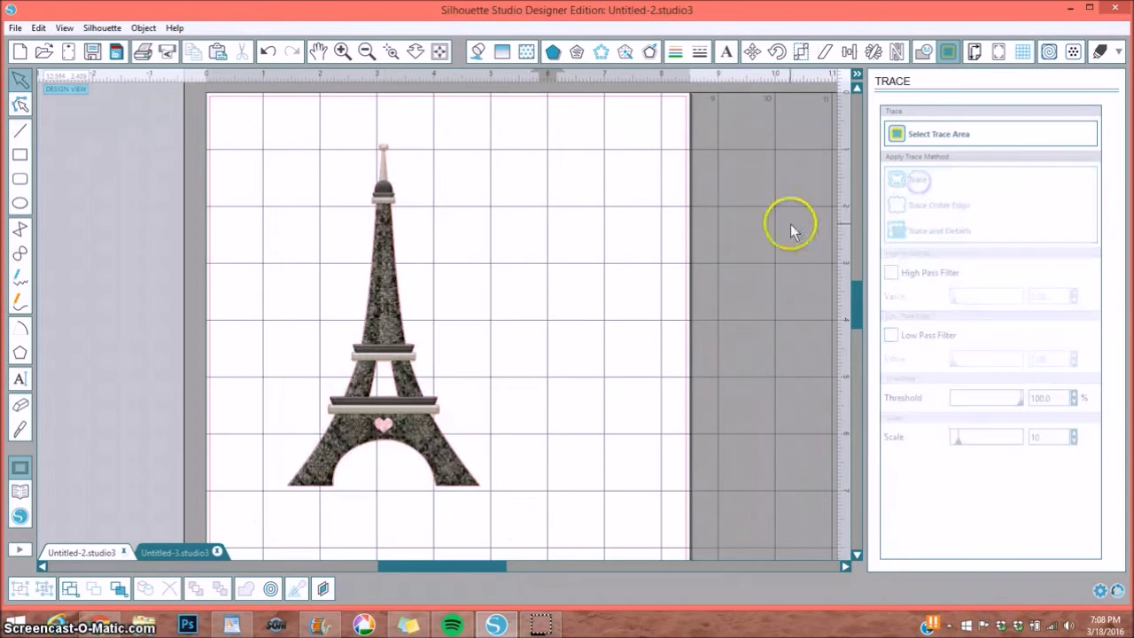
Separate the Eiffel Tower image from its traced outline and place them next to each other, partly overlapping, on the page
drag(399, 319, 587, 320)
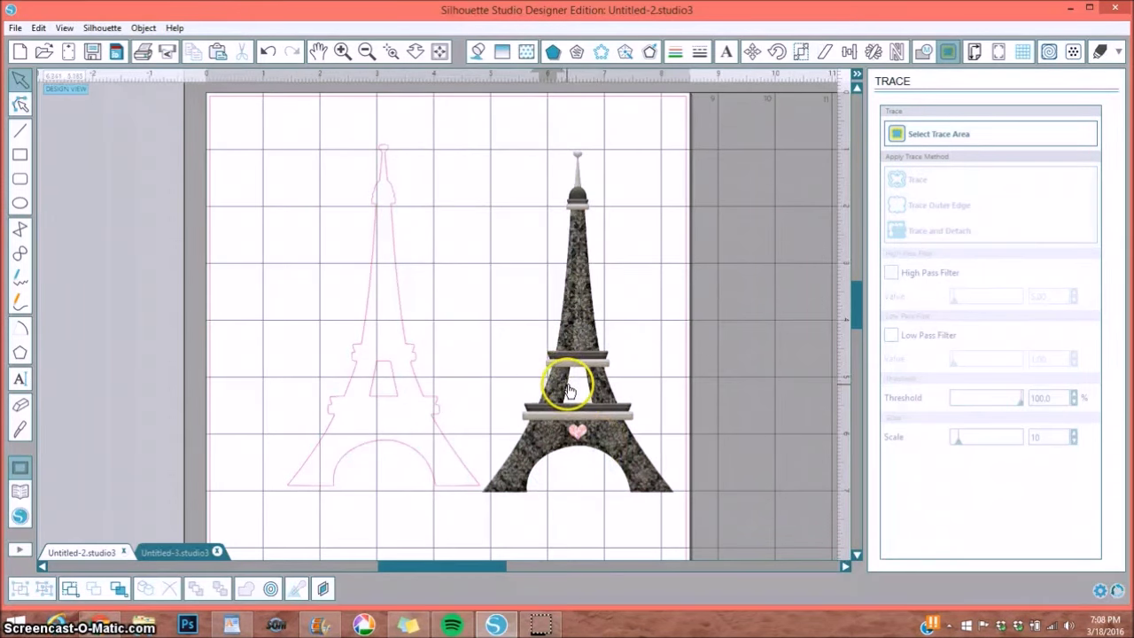
drag(395, 404, 155, 406)
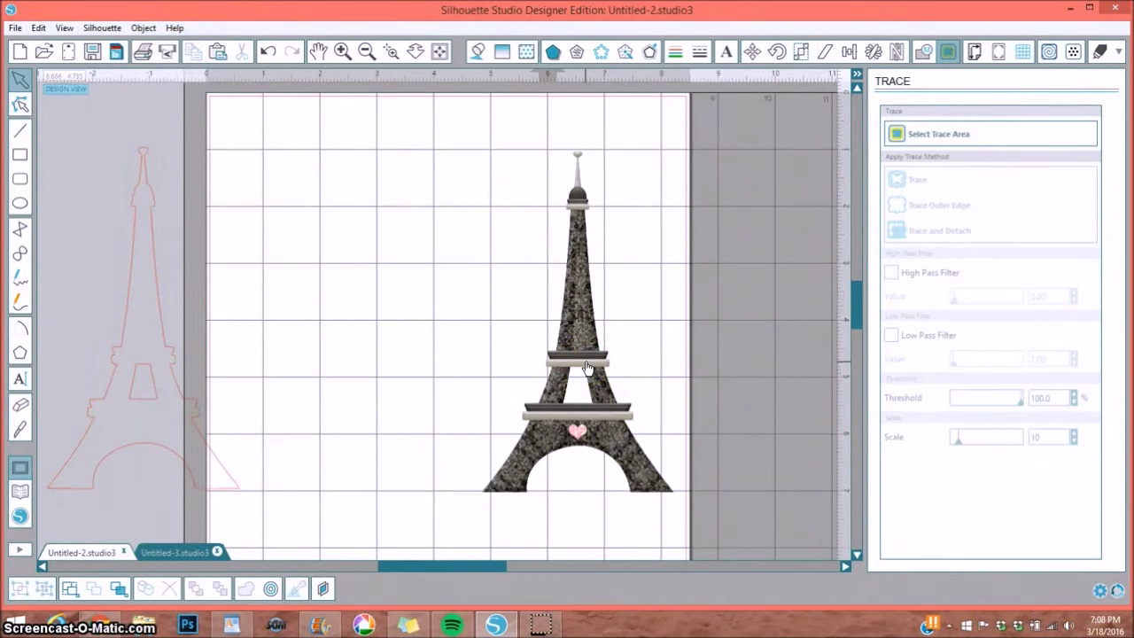
drag(586, 366, 443, 347)
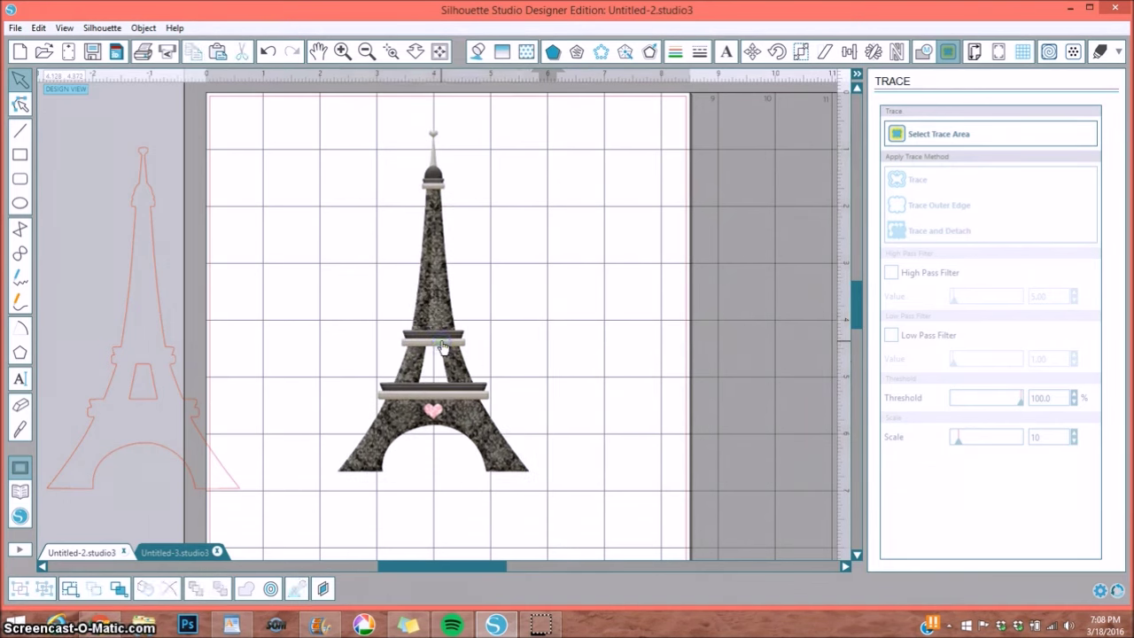
mouse_move(170, 342)
mouse_down()
mouse_move(484, 337)
mouse_move(455, 330)
mouse_move(466, 332)
mouse_move(472, 308)
mouse_move(462, 328)
mouse_move(360, 321)
mouse_up()
click(295, 218)
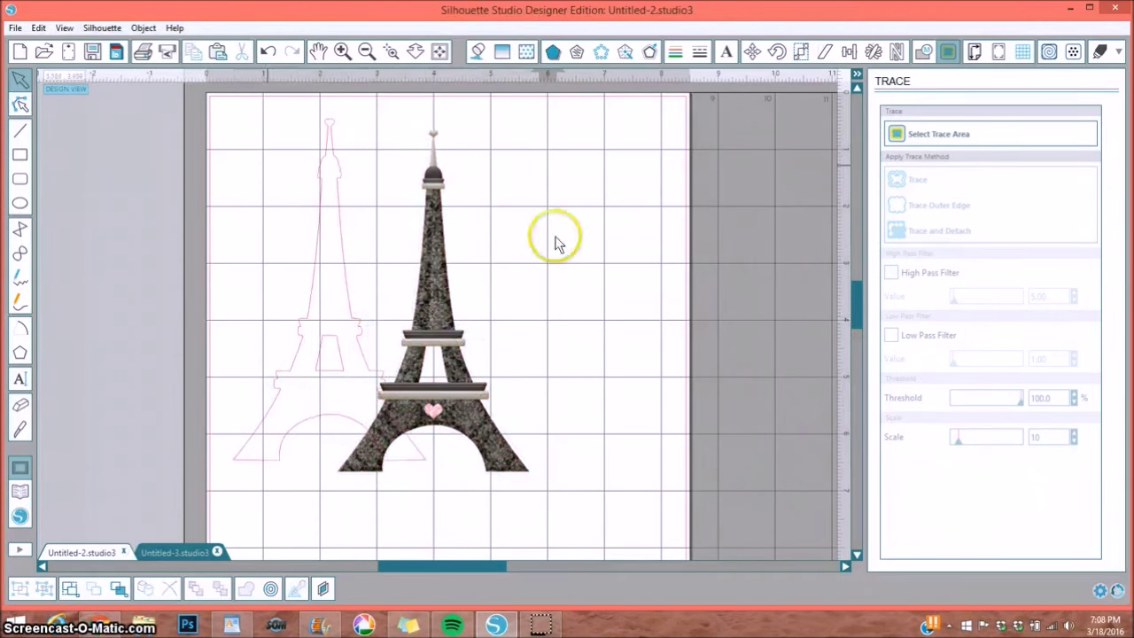
Center the Eiffel Tower image and its traced outline on each other with the Align options
drag(274, 202, 552, 354)
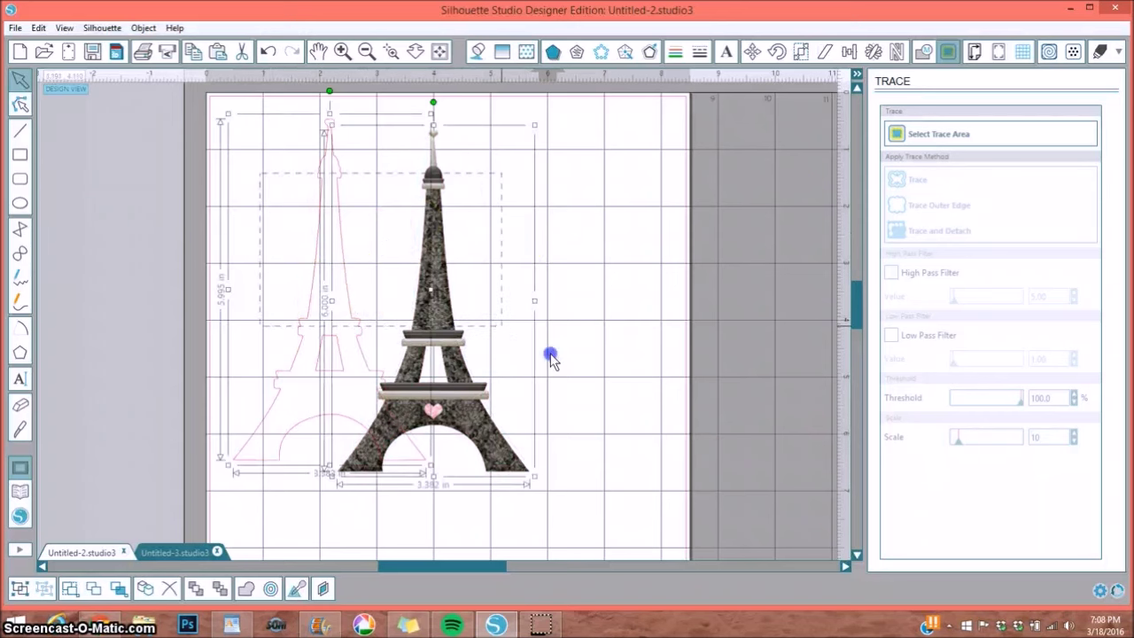
click(849, 52)
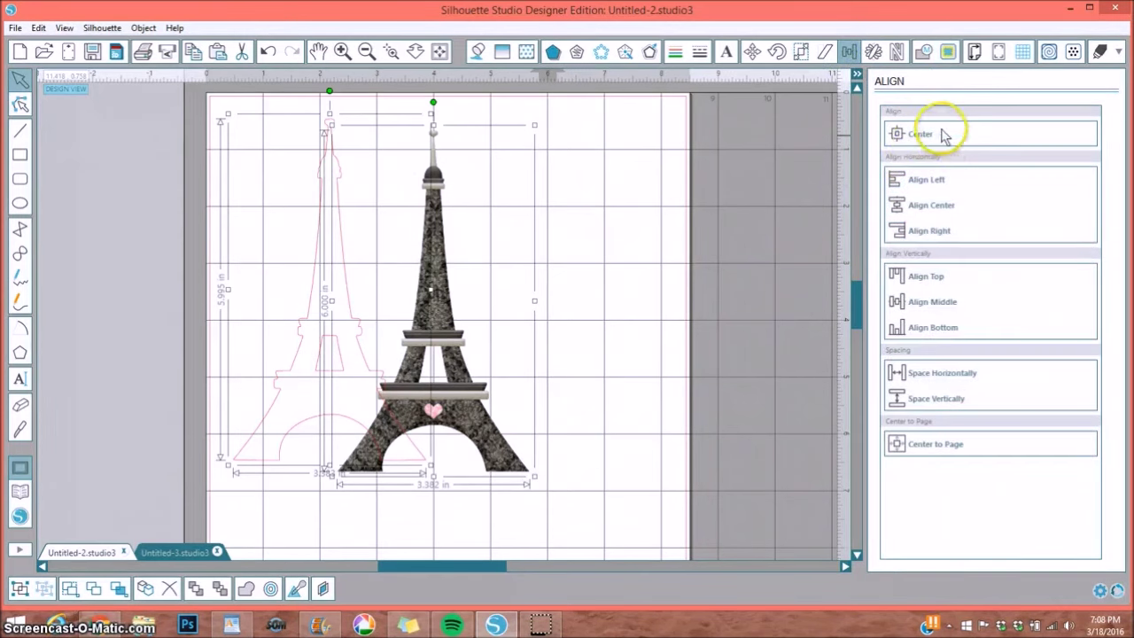
click(920, 136)
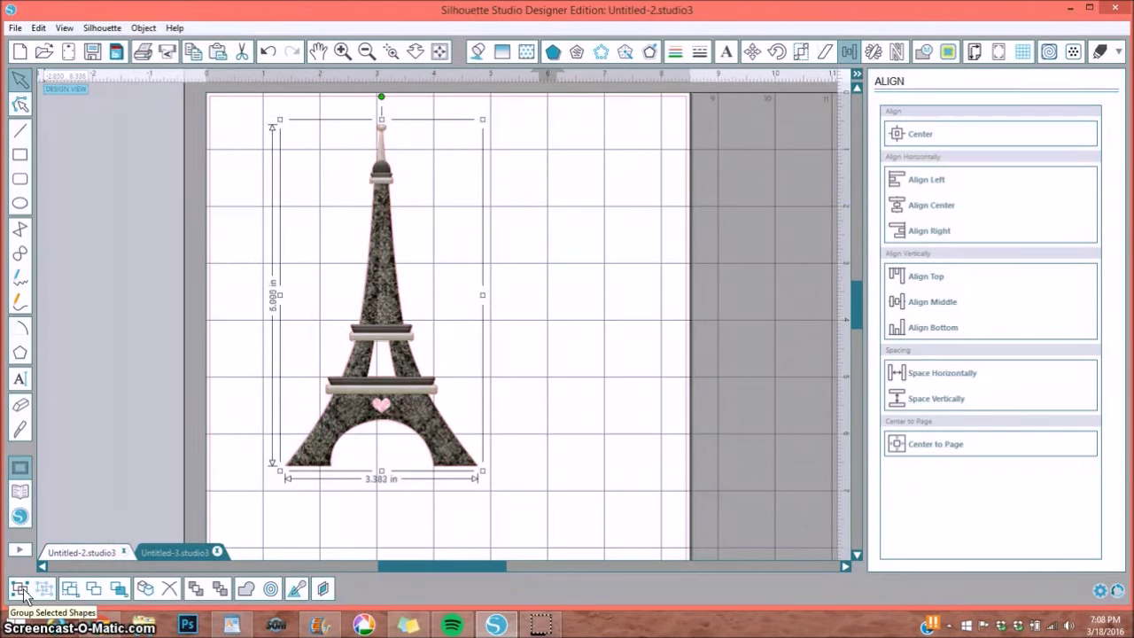
click(36, 554)
click(120, 412)
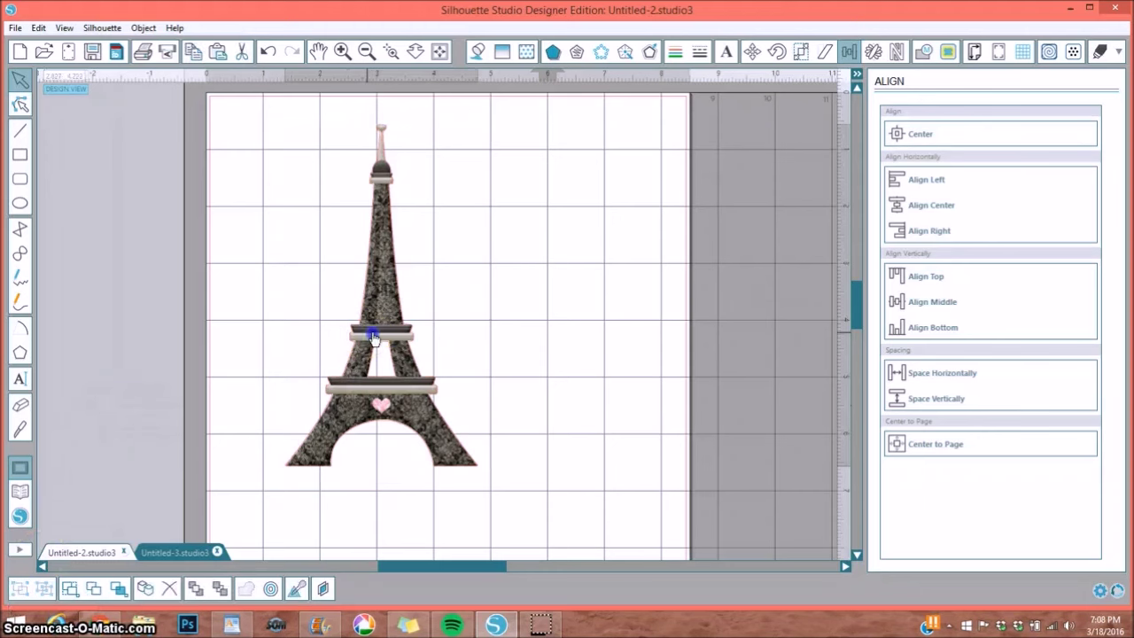
Move the Eiffel Tower image off its traced outline and make three duplicates of the outline
drag(375, 330, 487, 335)
click(354, 325)
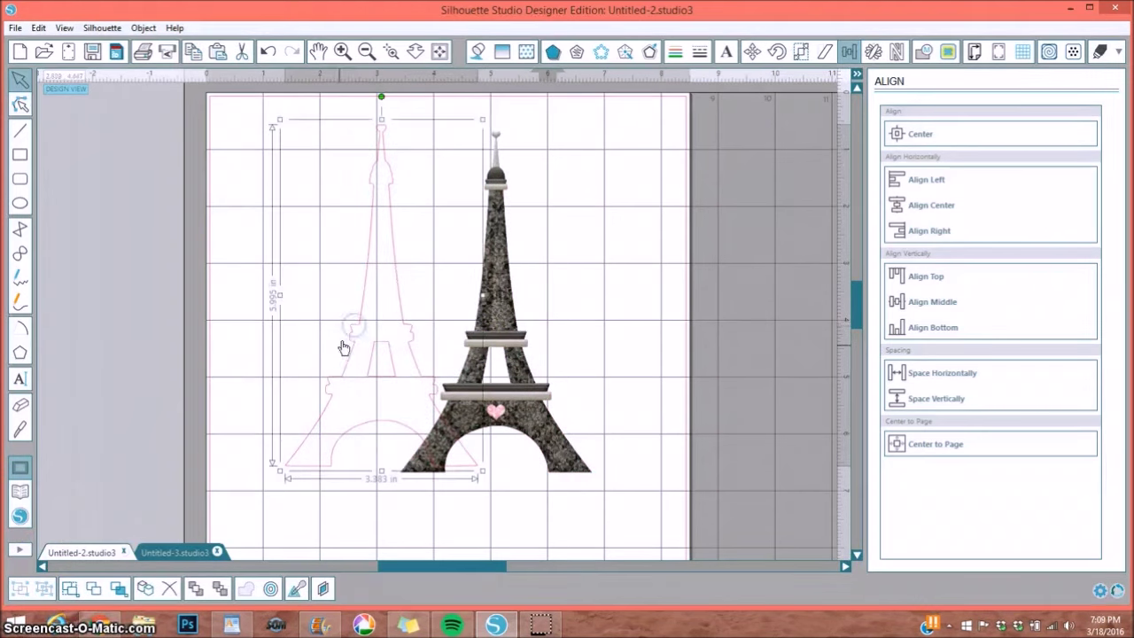
click(149, 589)
click(149, 589)
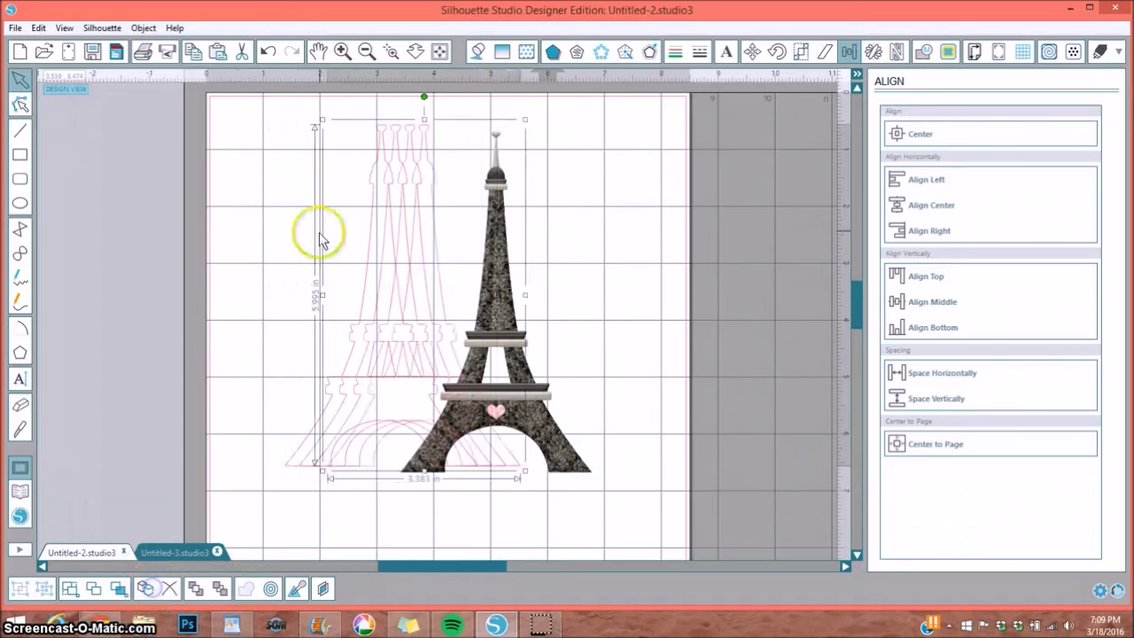
Move the Eiffel Tower image beside the page and shift three of the traced outlines to the opposite side, leaving one on the page
drag(424, 190, 78, 172)
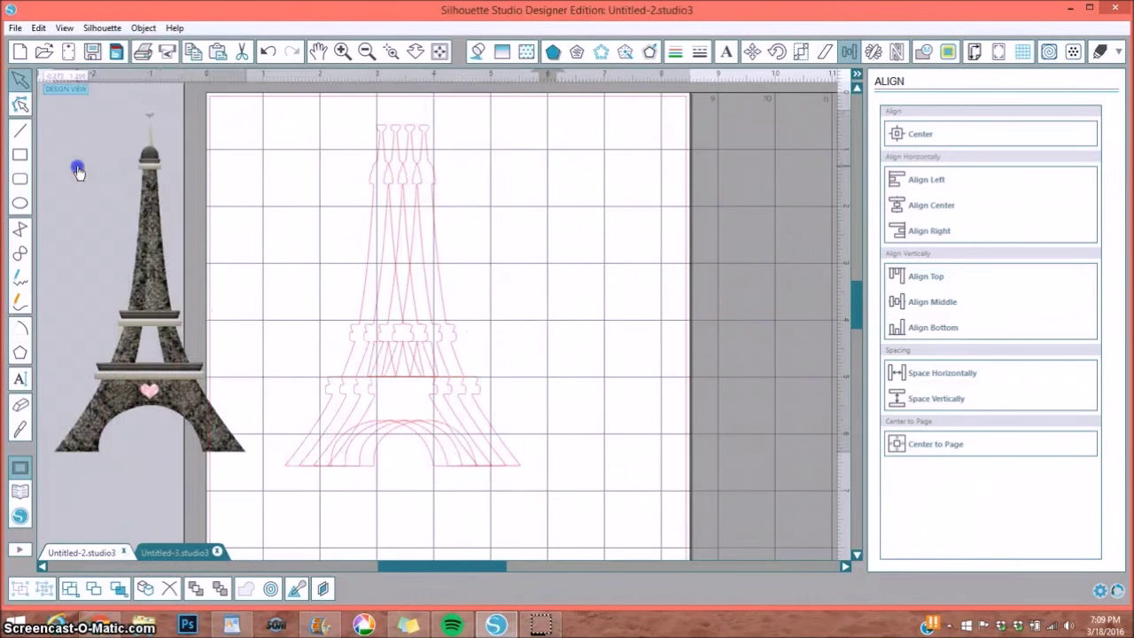
drag(425, 177, 742, 177)
click(419, 173)
drag(419, 174, 668, 165)
drag(400, 177, 673, 185)
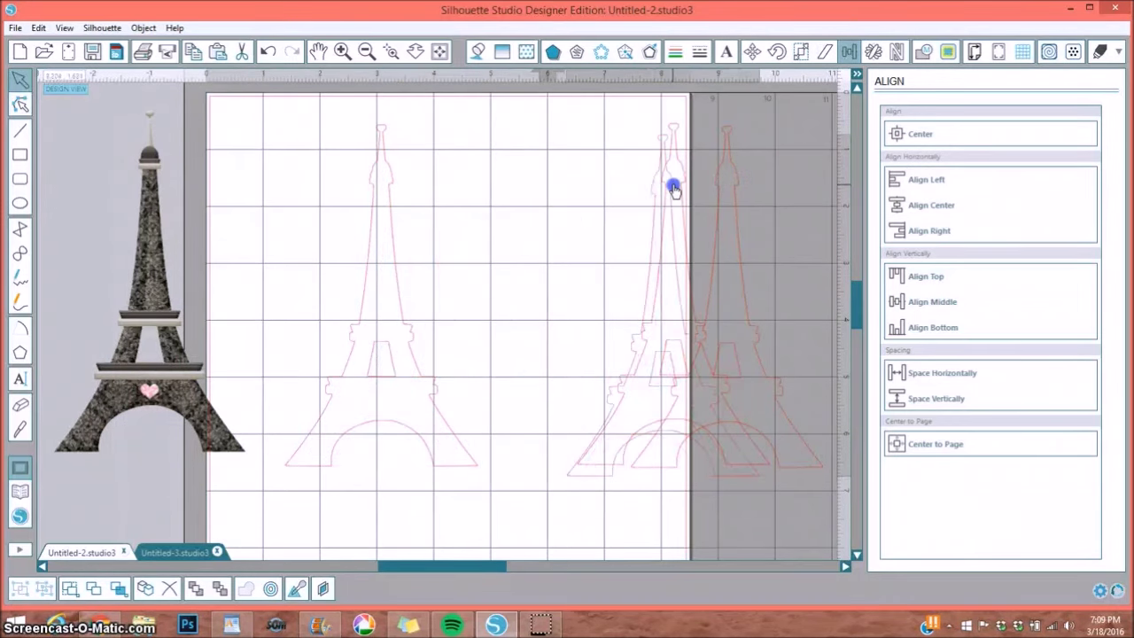
Center the Eiffel Tower image on the remaining outline, then group the pair and move it off the page
drag(178, 152, 329, 195)
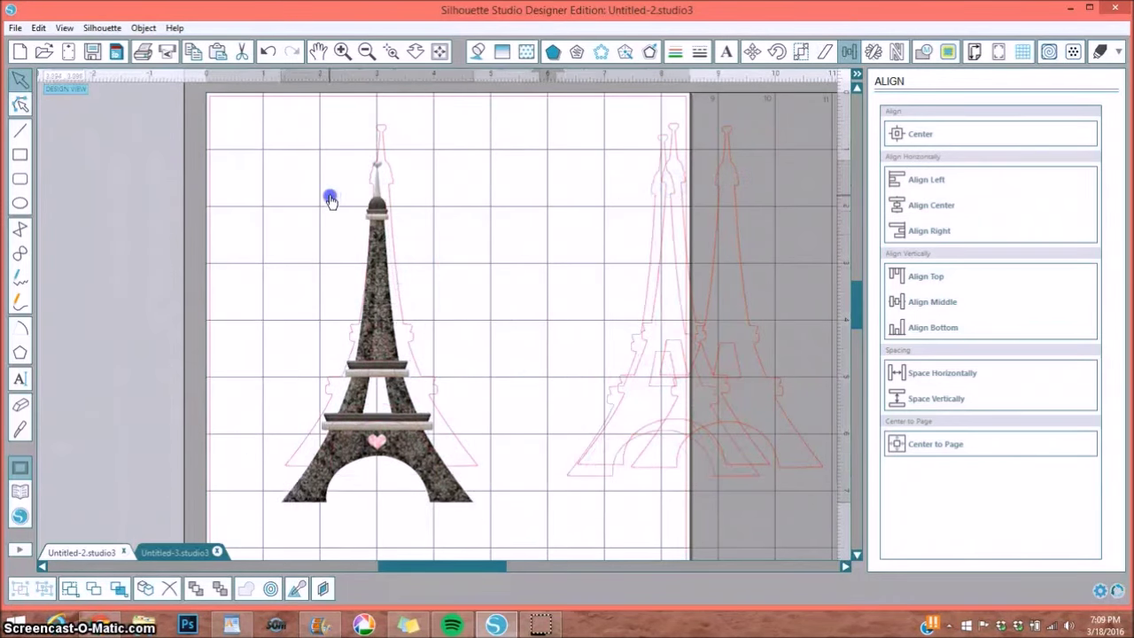
drag(174, 158, 419, 250)
click(921, 142)
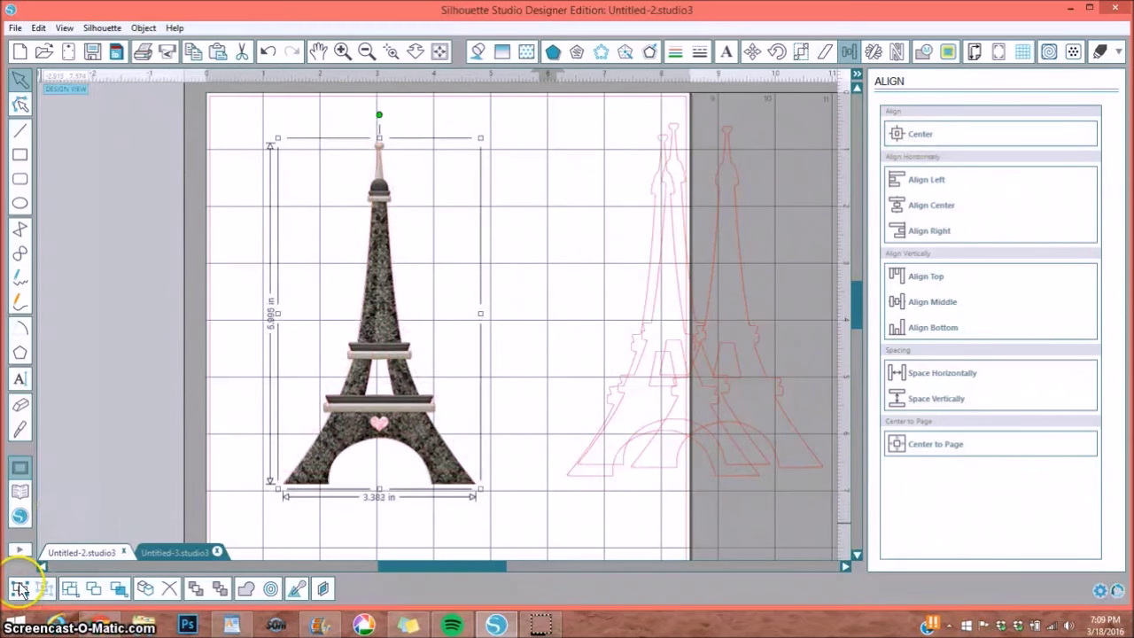
drag(383, 404, 63, 365)
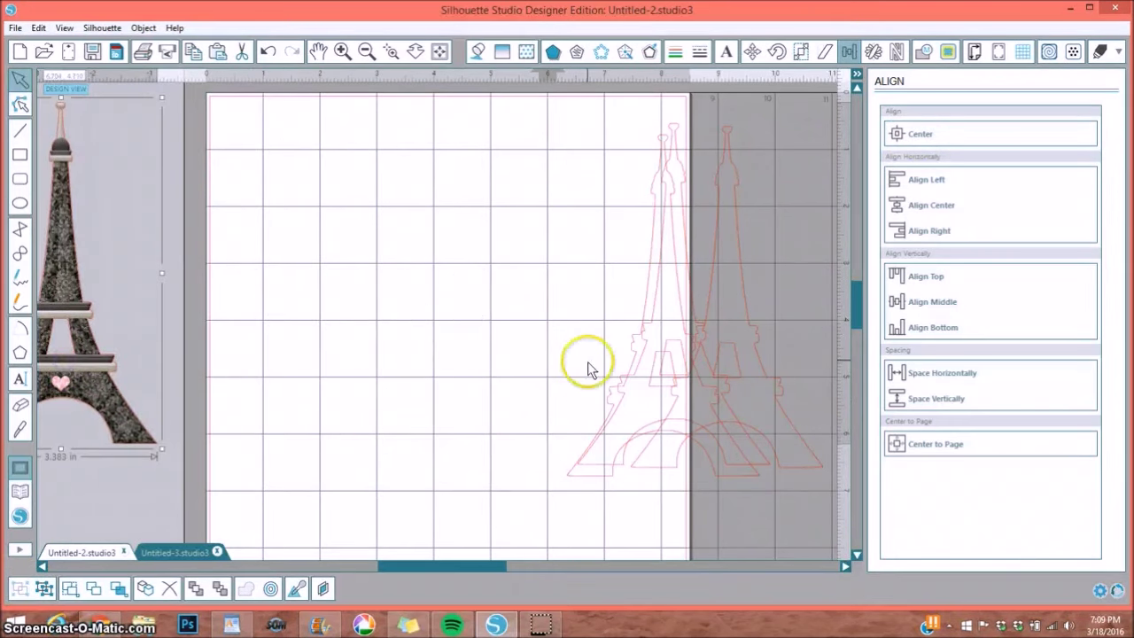
Spread the three spare tower outlines over the page, two side by side and one below them
drag(634, 374, 297, 360)
drag(633, 349, 507, 345)
drag(696, 337, 361, 486)
click(440, 51)
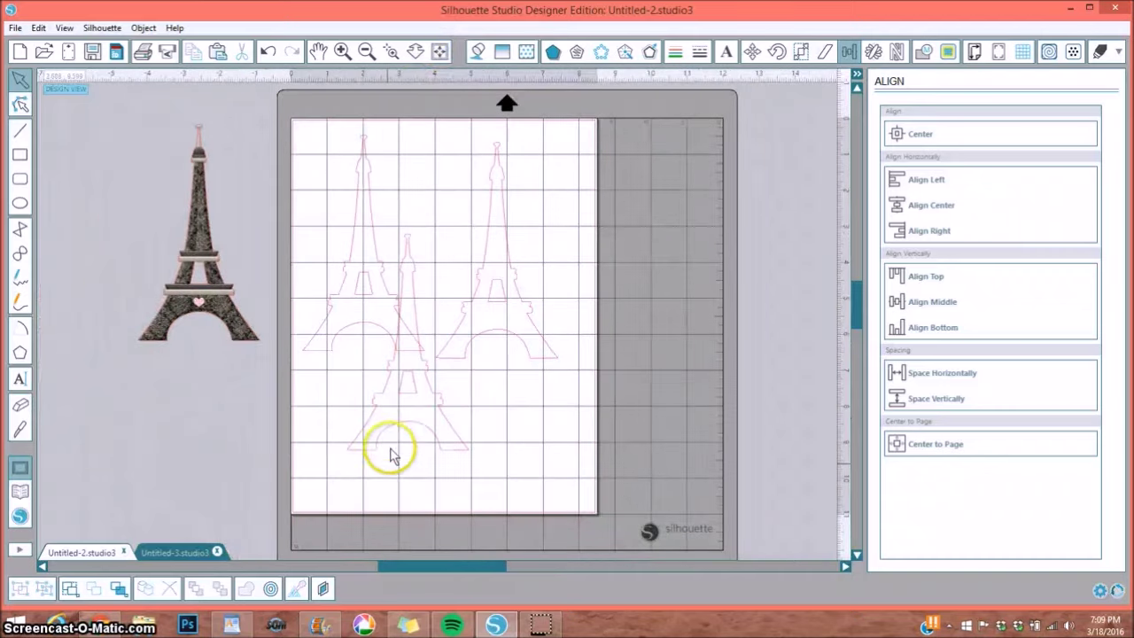
click(396, 425)
drag(396, 426, 399, 469)
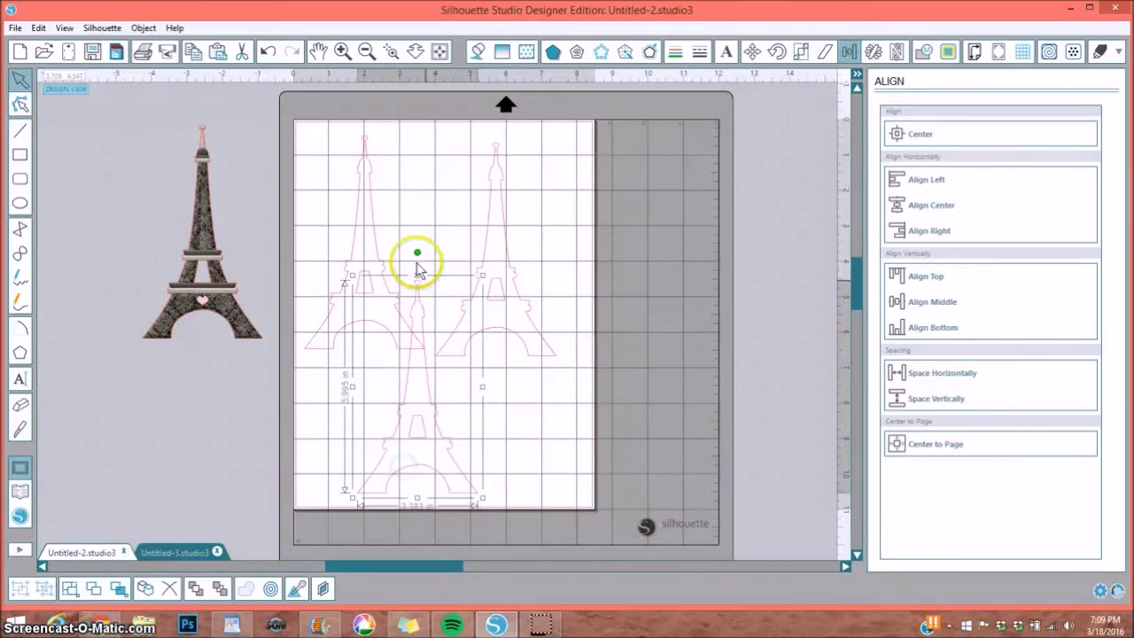
Rotate the lower tower outline upside down and fit it between the two upright outlines
drag(419, 255, 444, 175)
click(301, 429)
click(485, 272)
drag(508, 273, 534, 284)
click(671, 274)
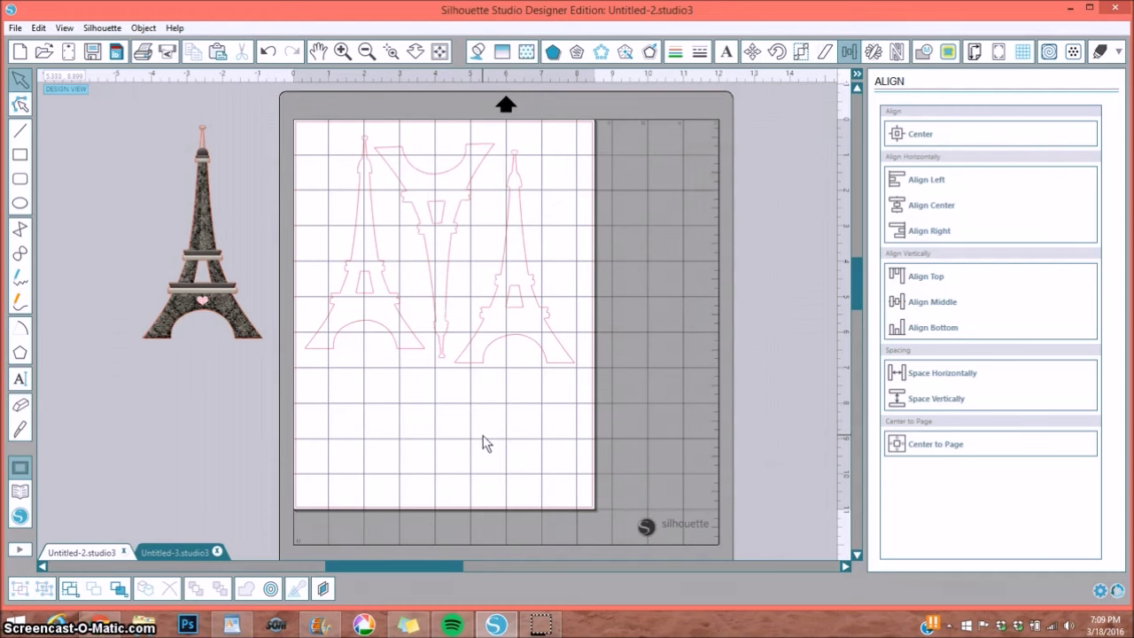
click(542, 625)
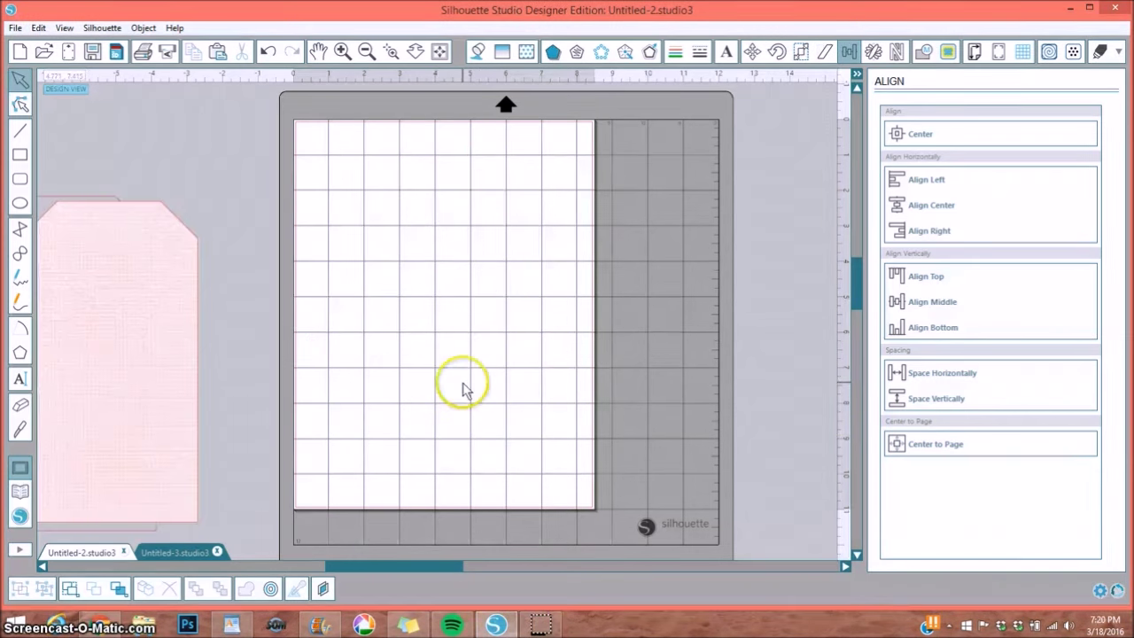
Position the pink patterned tag on the page and the empty tag outline beside the page
drag(173, 345, 540, 307)
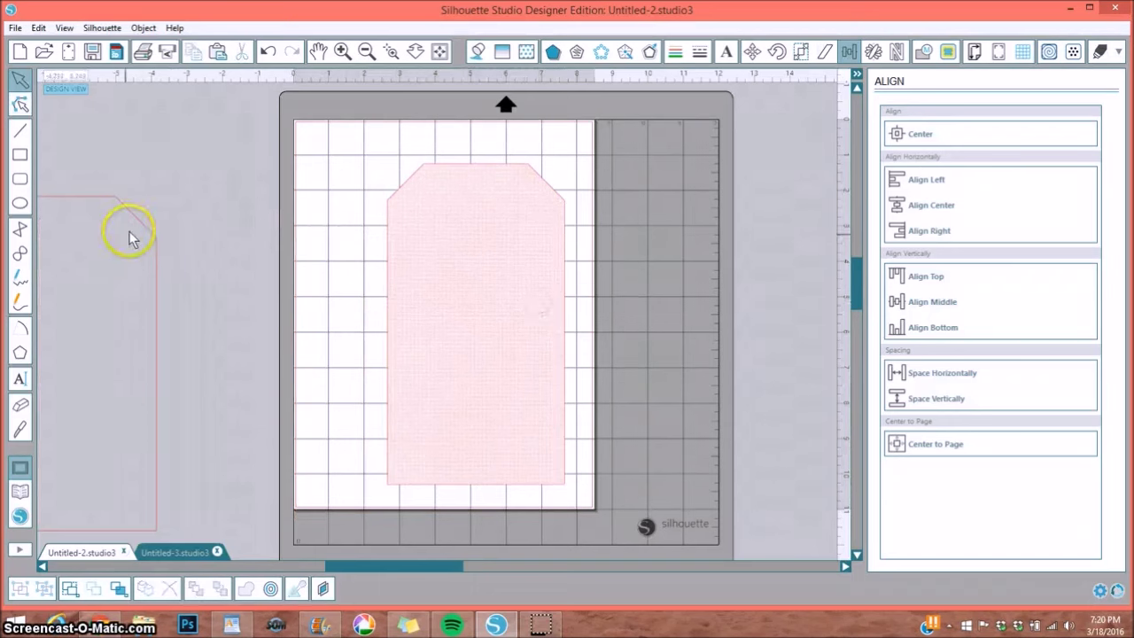
drag(142, 230, 221, 180)
drag(435, 246, 406, 251)
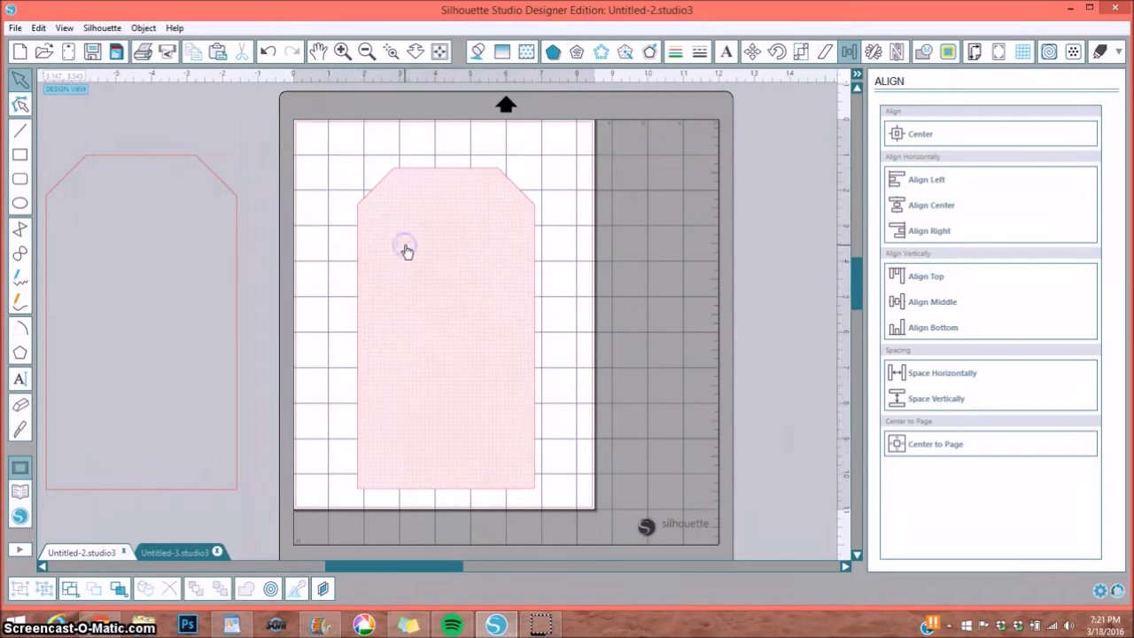
Insert the sentiment 1 and hydrangea 1 elements from the 2 Nitwit Hydrangeas Elements library folder
click(20, 492)
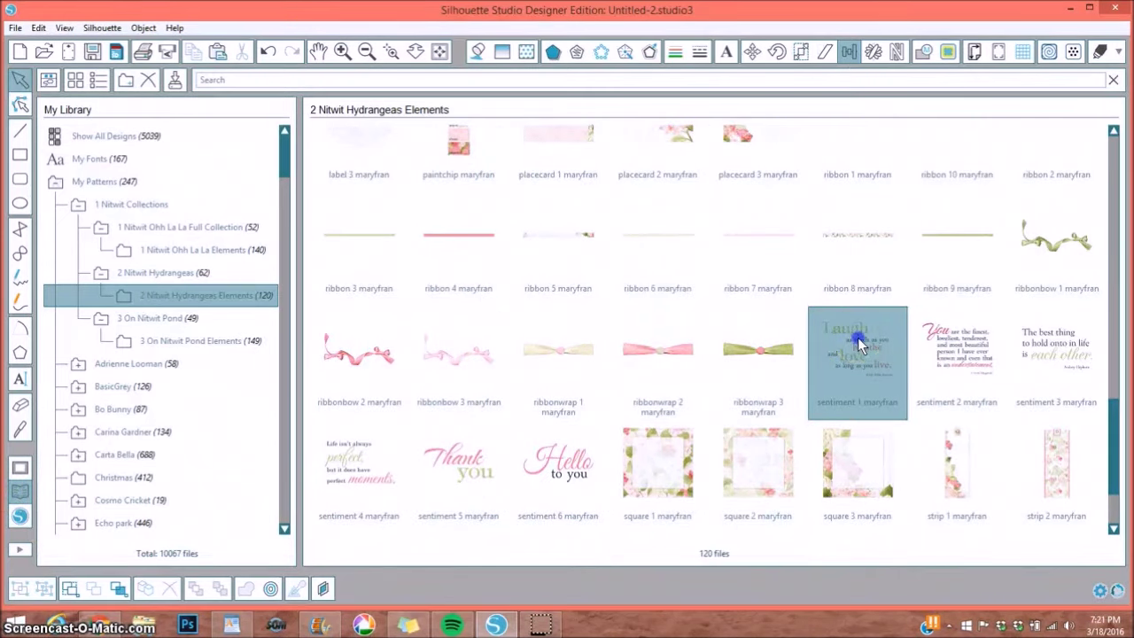
double_click(858, 341)
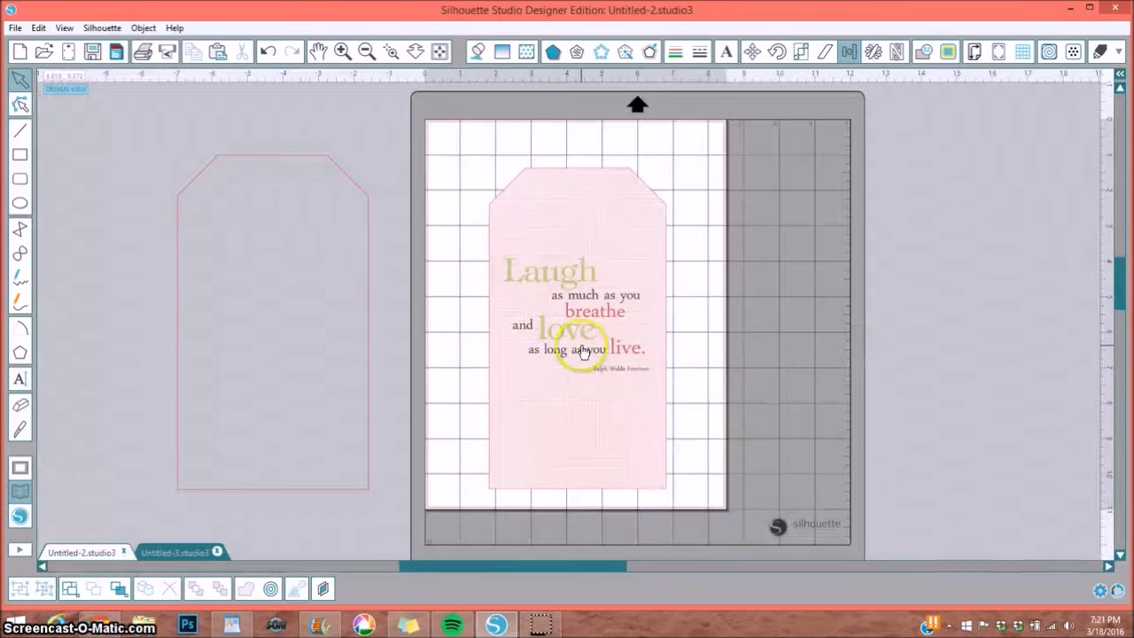
click(20, 491)
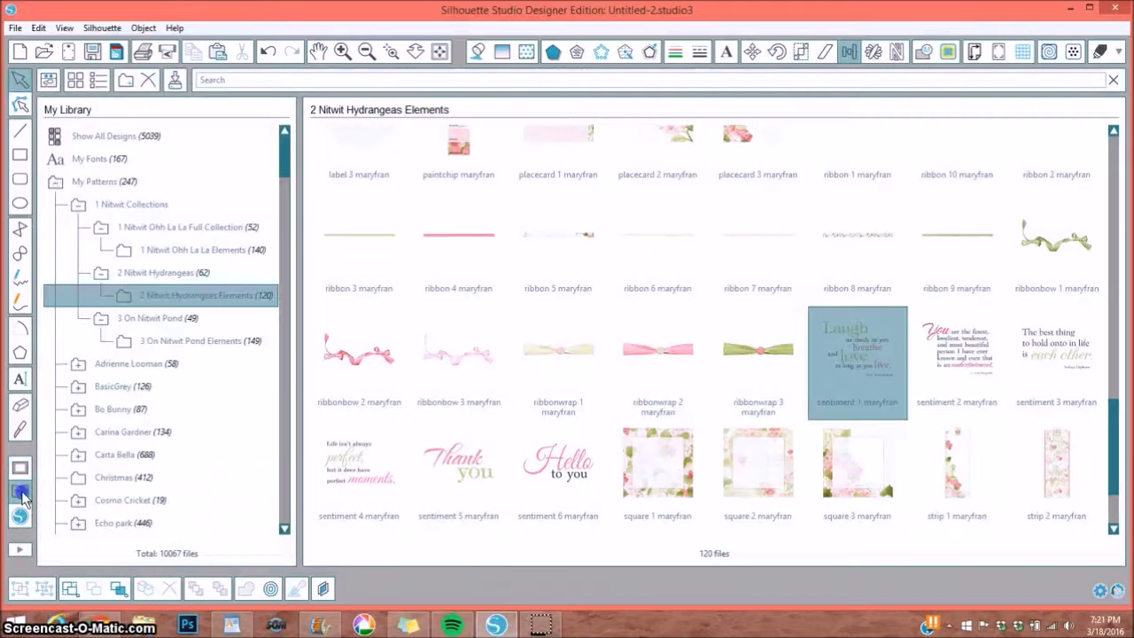
click(585, 266)
scroll(589, 275, up, 10)
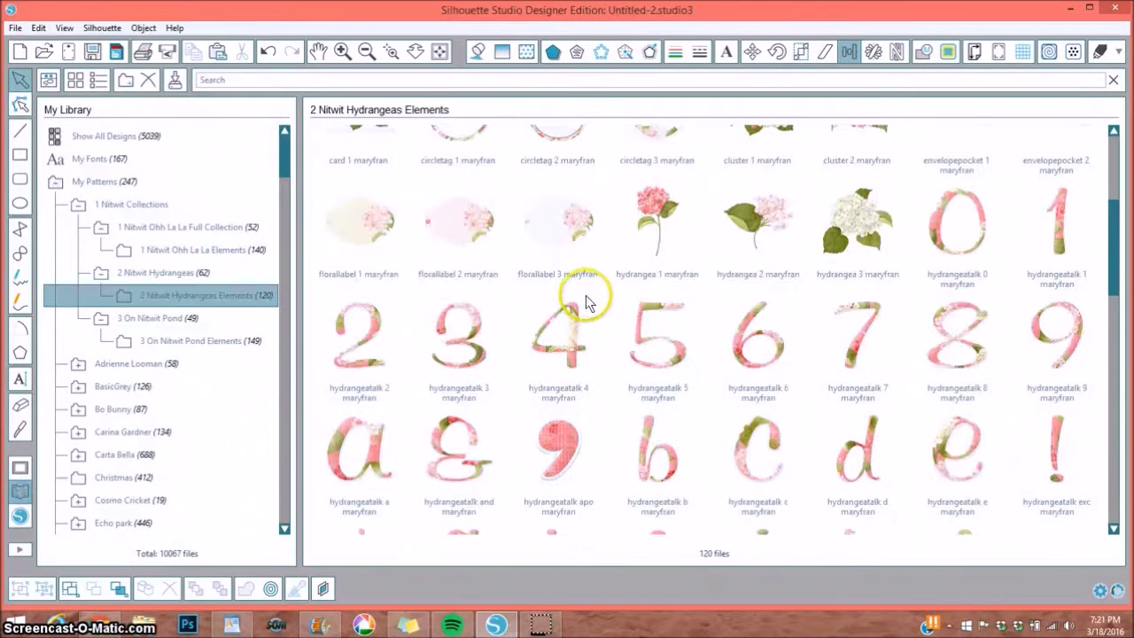
click(651, 214)
double_click(651, 215)
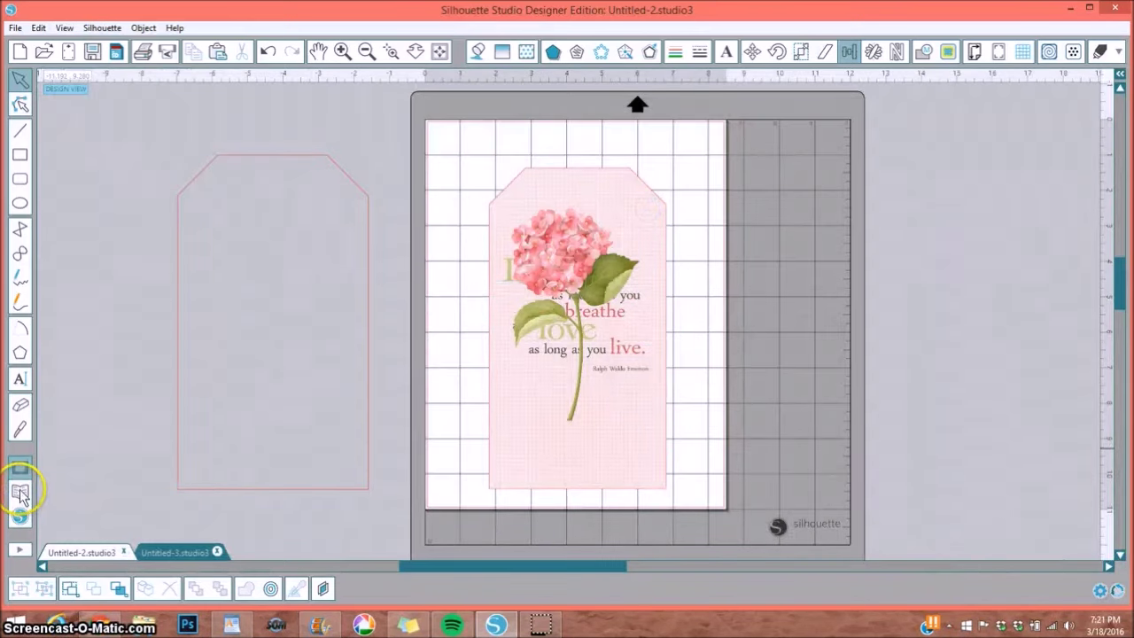
Insert the floral border from the Hydrangeas elements and move the sentiment and hydrangea off the tag
click(19, 492)
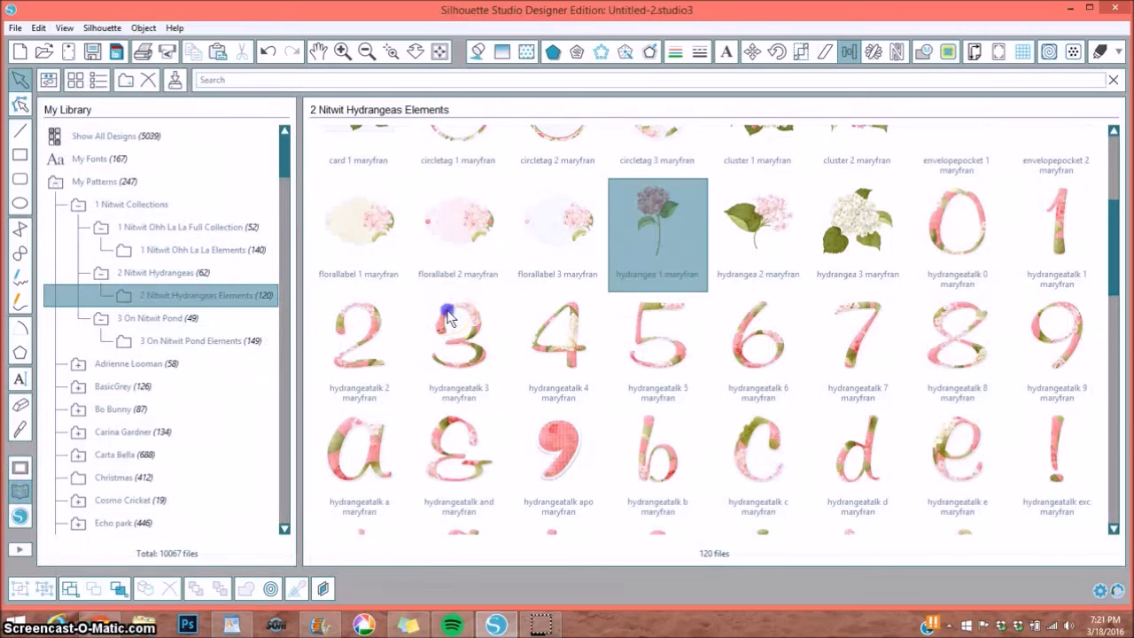
scroll(443, 311, up, 5)
click(352, 171)
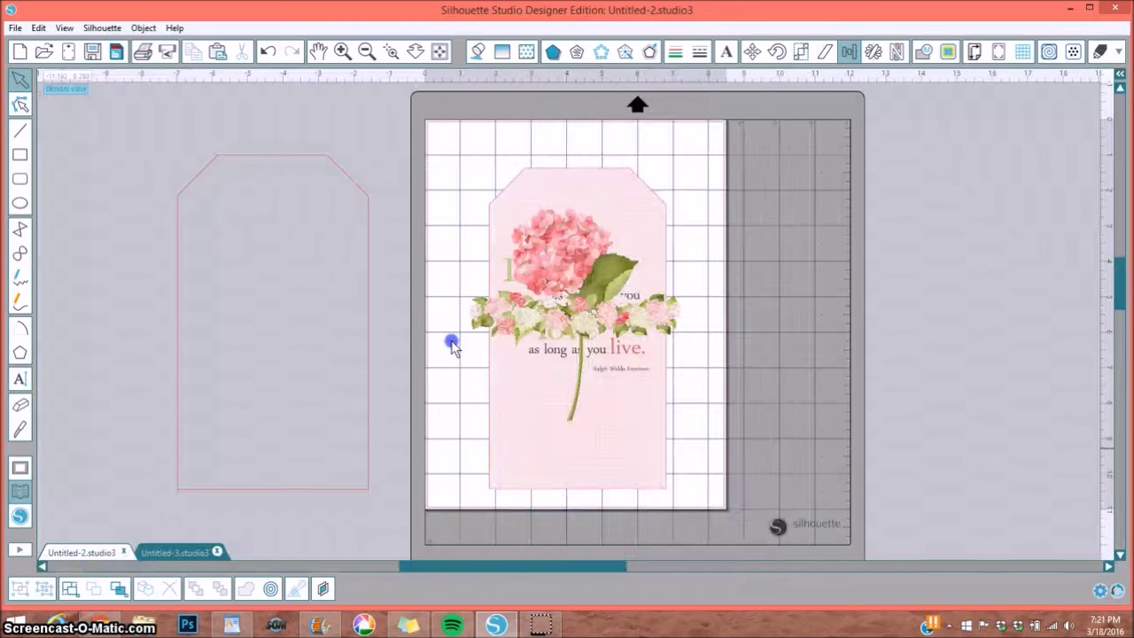
drag(592, 352, 890, 363)
drag(521, 270, 889, 301)
Place the floral border across the lower part of the pink tag and scale it to about 5.2 in wide
drag(602, 314, 602, 443)
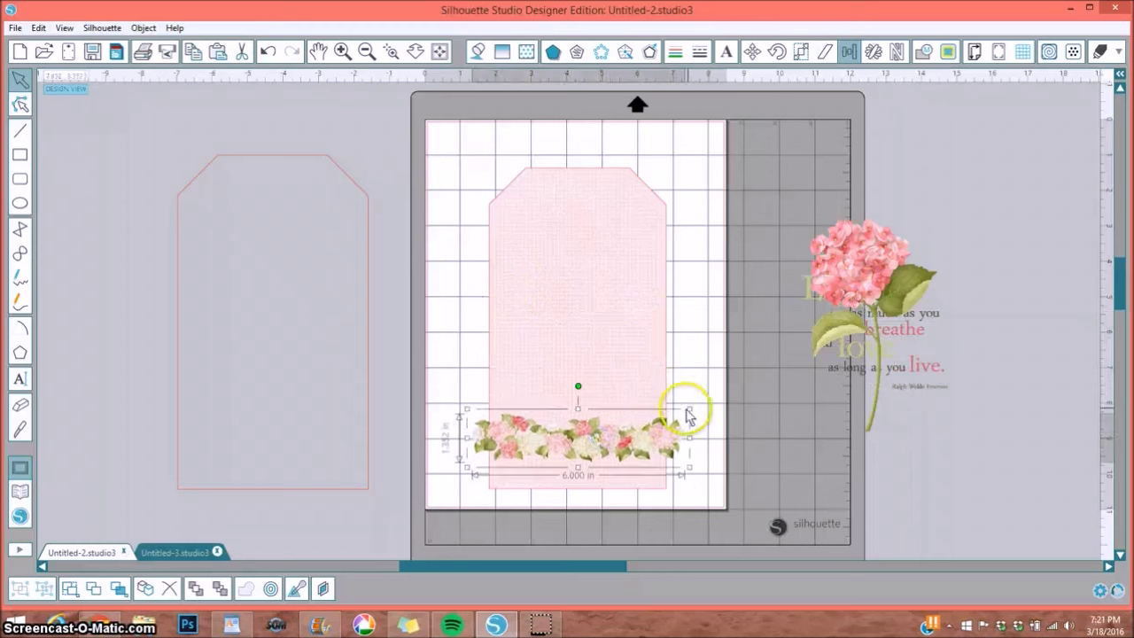
drag(686, 409, 667, 418)
drag(605, 448, 616, 453)
drag(679, 420, 624, 450)
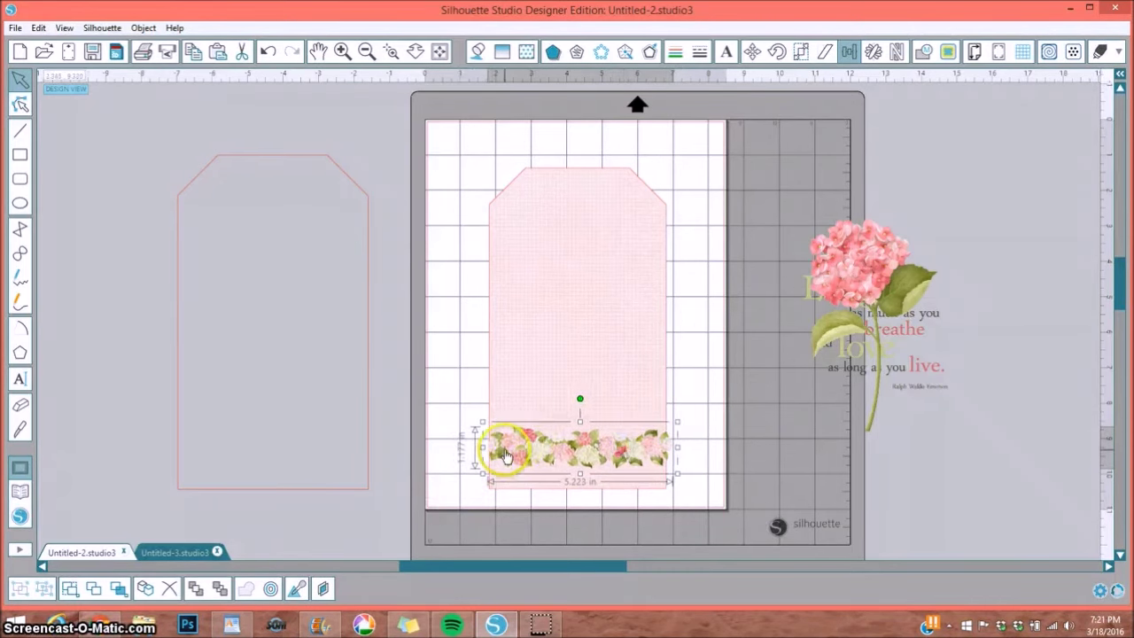
Duplicate the floral border, rotate the copy by 180°, and set it off the tag beyond the page's upper right edge
drag(515, 463, 547, 271)
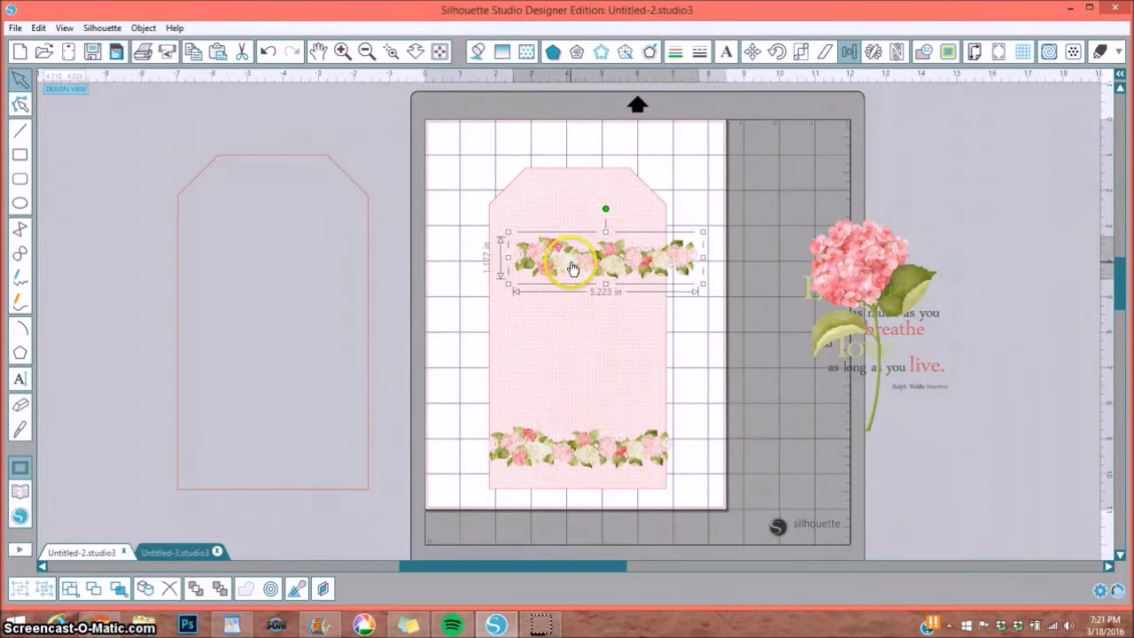
click(777, 51)
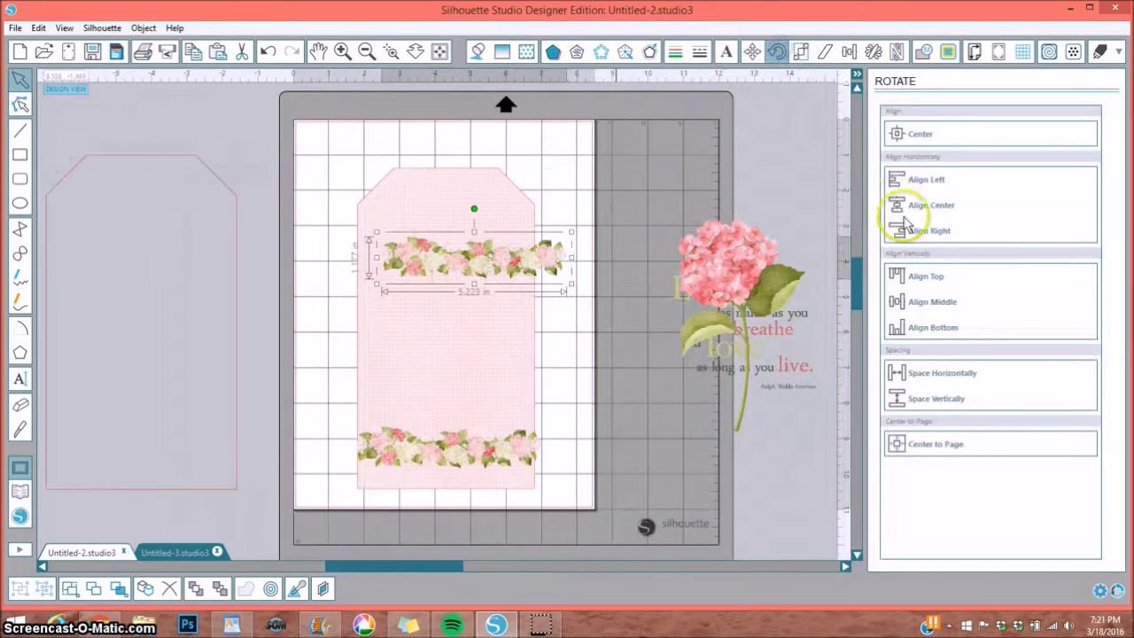
click(918, 186)
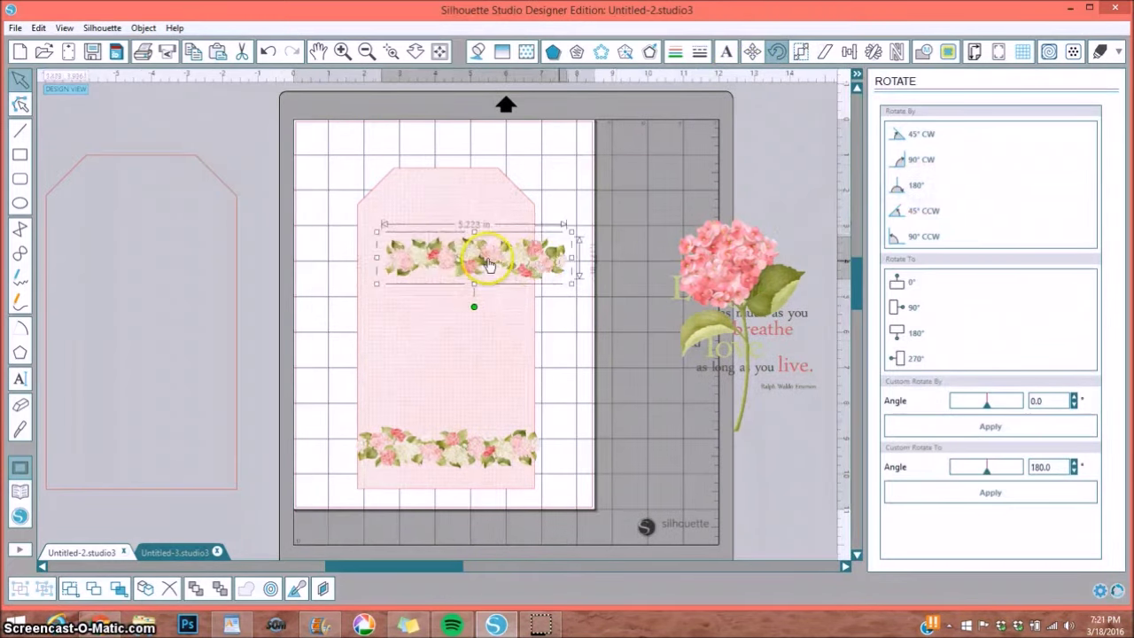
drag(465, 255, 646, 173)
Align the pink tag and its lower floral border horizontally by their centers
click(429, 368)
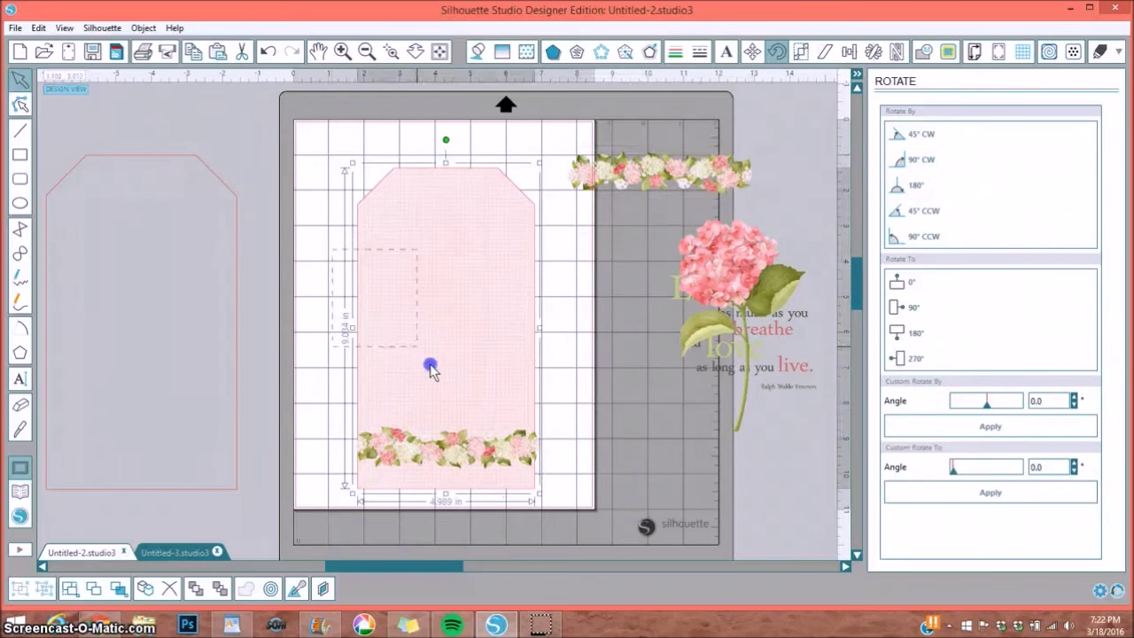
shift+click(486, 470)
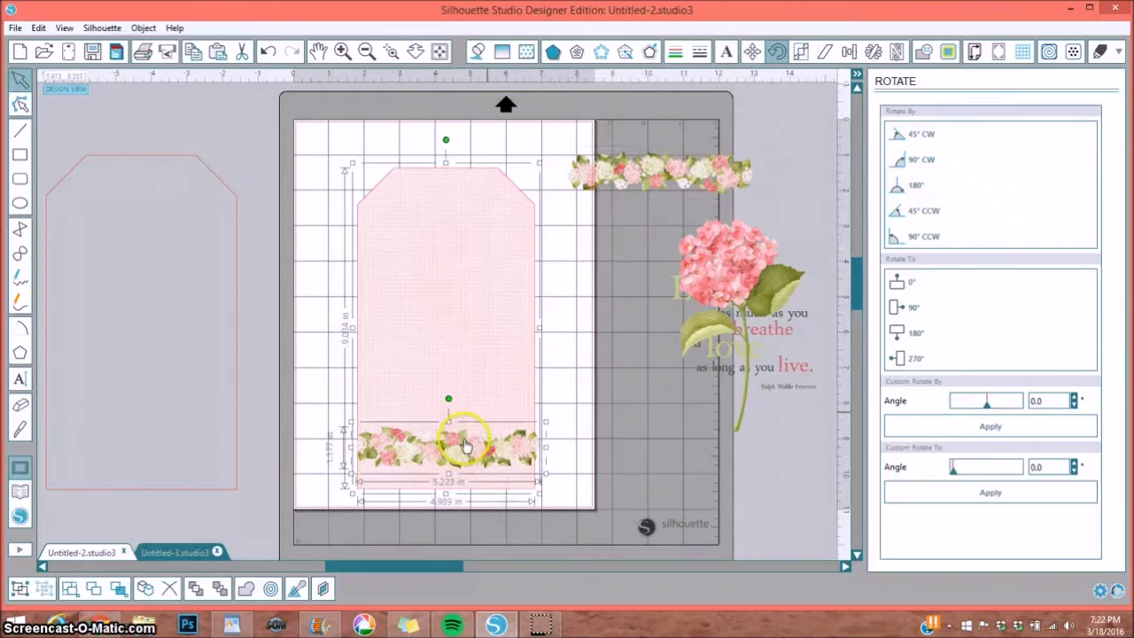
click(848, 53)
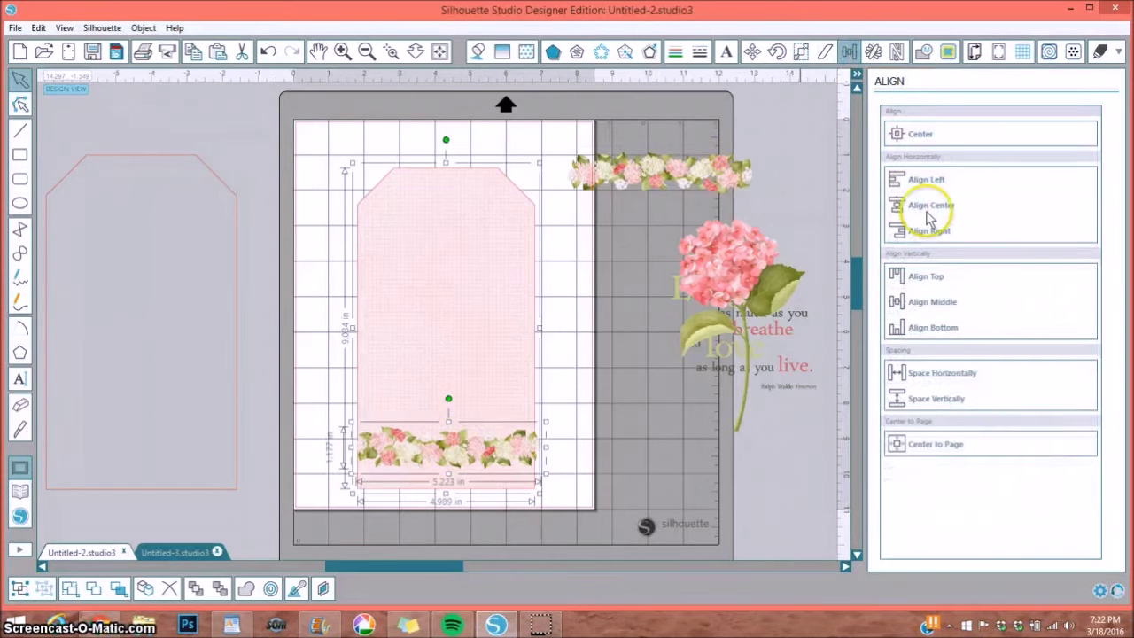
click(930, 206)
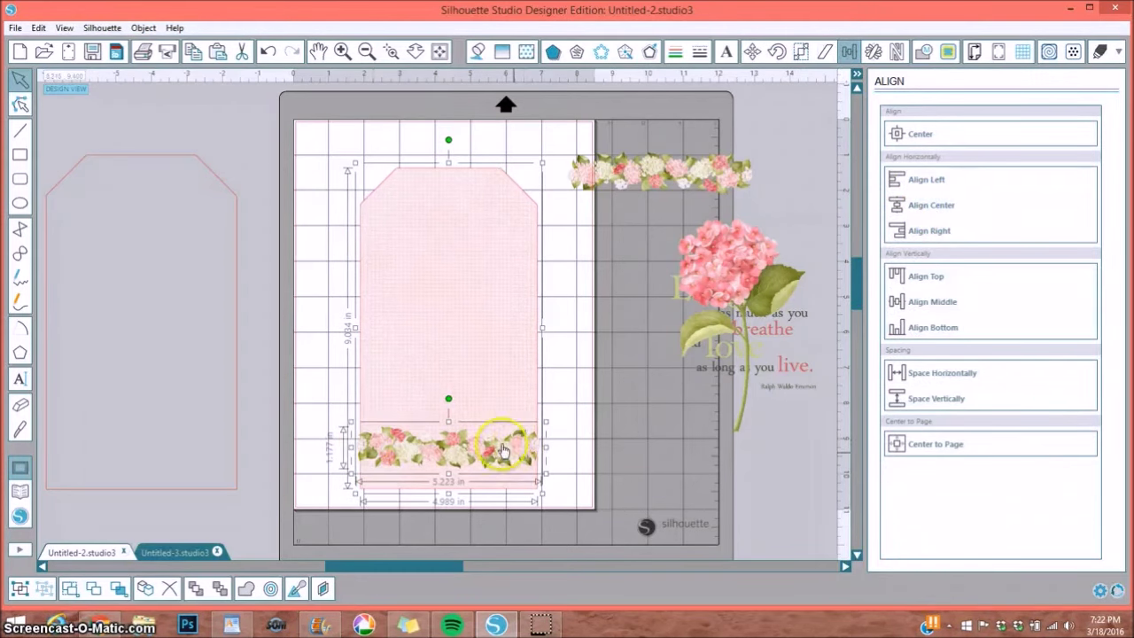
click(569, 463)
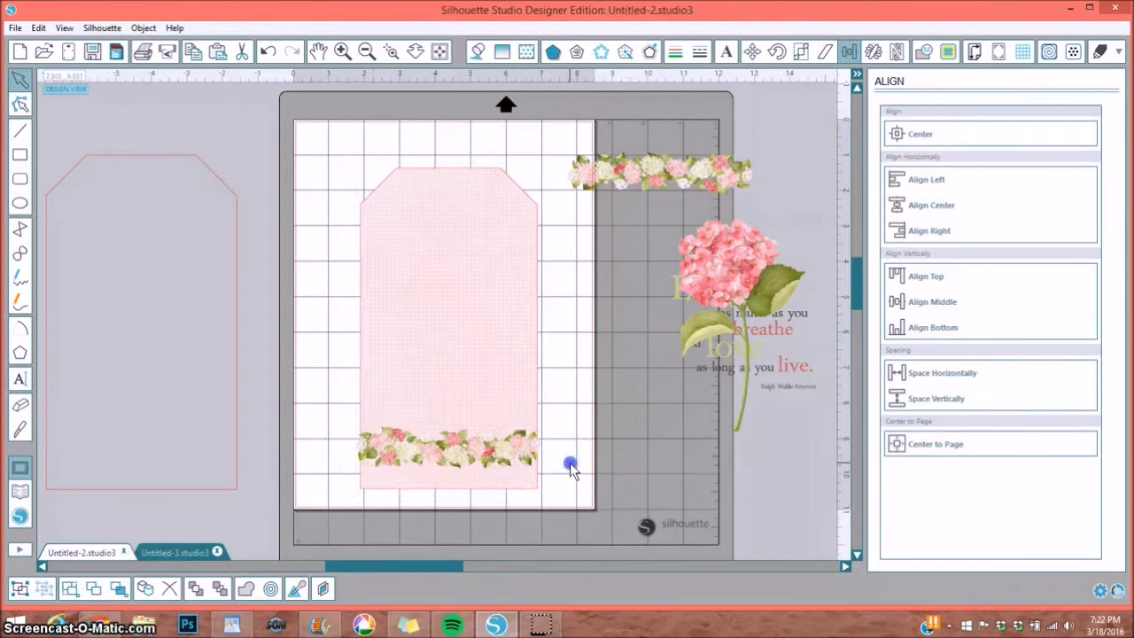
Nudge the lower floral border slightly downward on the pink tag
click(450, 450)
key(Down)
key(Down)
key(Down)
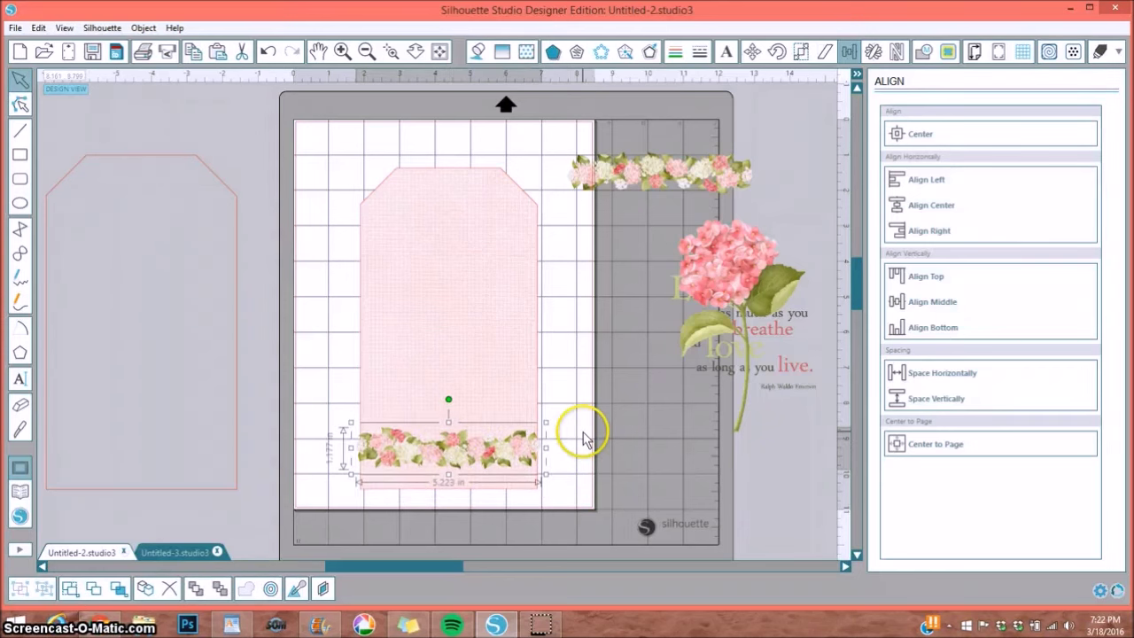
Group the pink tag with its lower floral border and move the group up on the page
drag(320, 256, 469, 513)
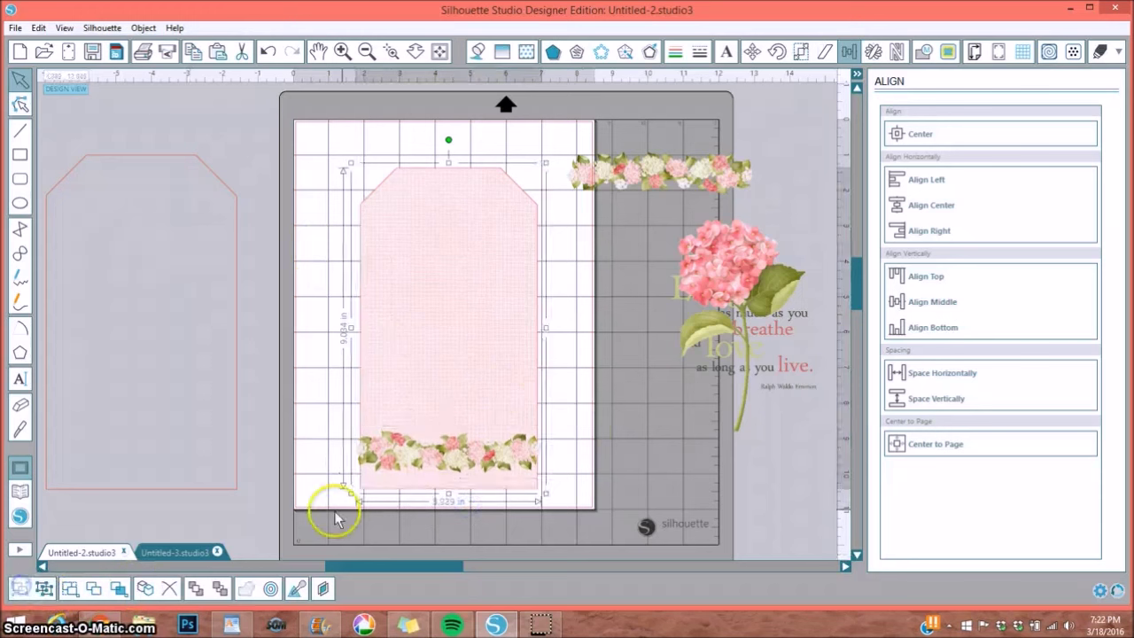
mouse_move(463, 465)
mouse_down()
mouse_move(386, 405)
mouse_move(467, 448)
mouse_up()
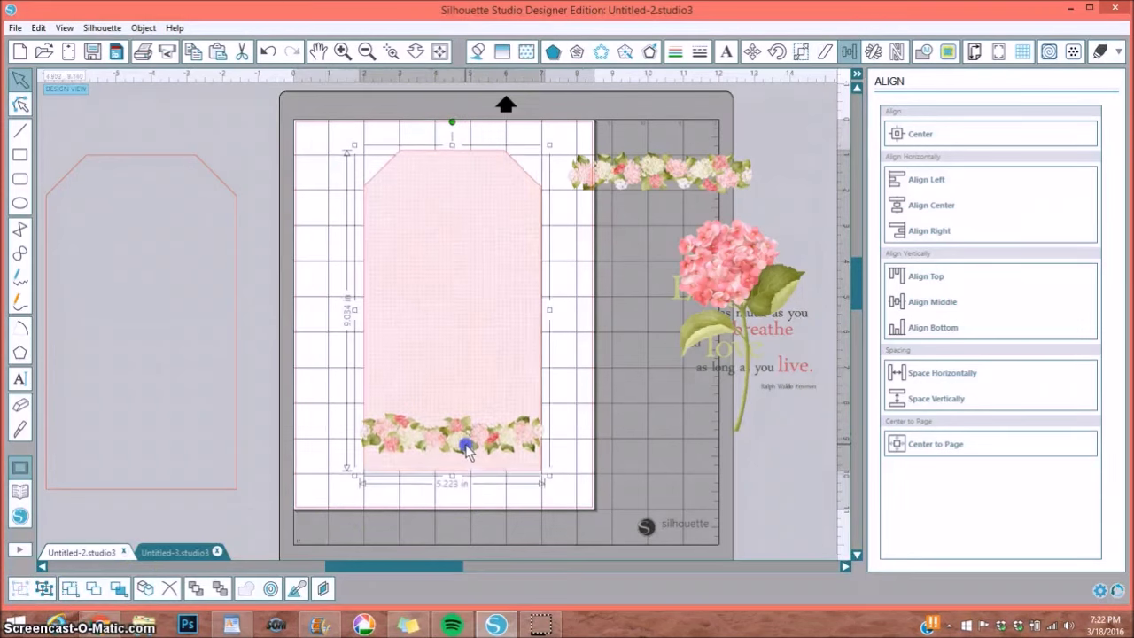
click(311, 418)
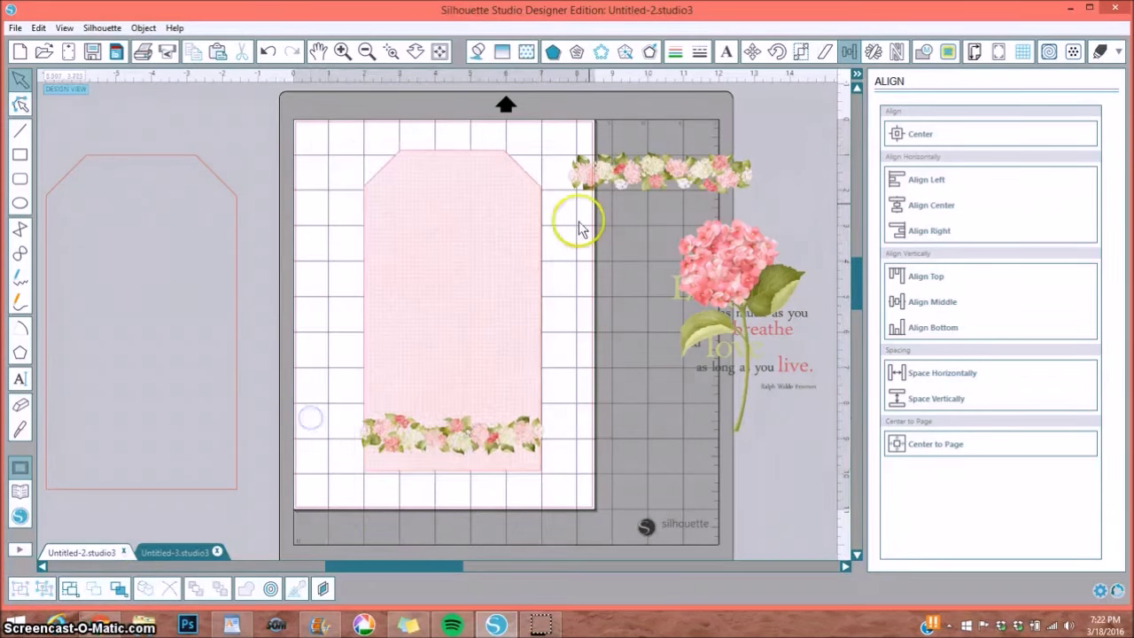
Place the second floral border across the upper part of the pink tag and align its horizontal center with the tag
drag(610, 179, 412, 210)
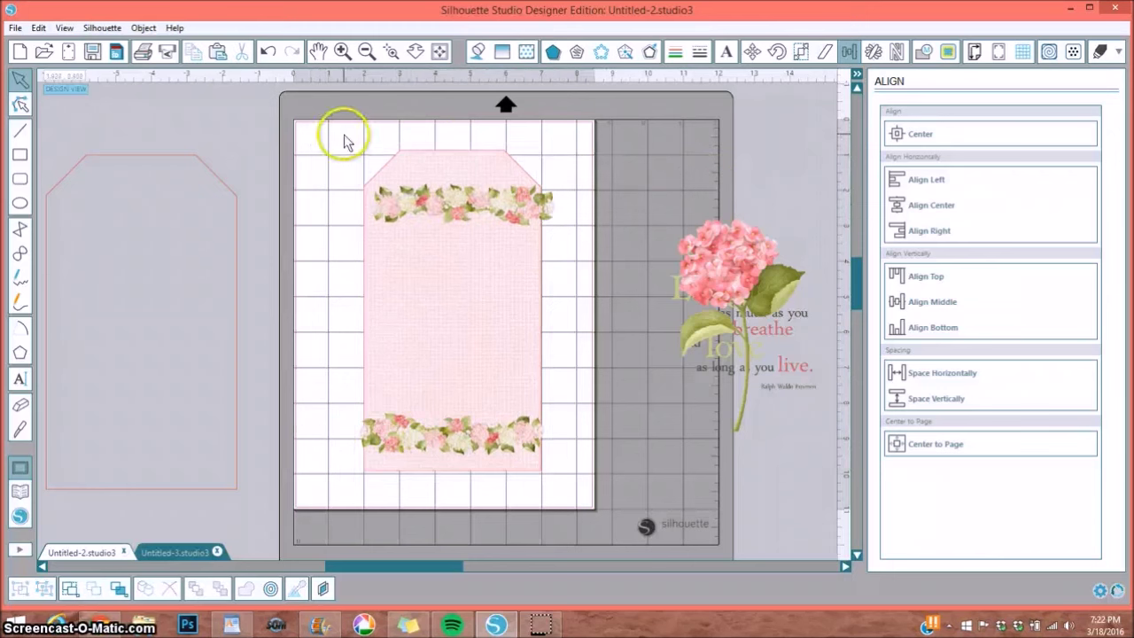
drag(345, 134, 461, 240)
click(412, 202)
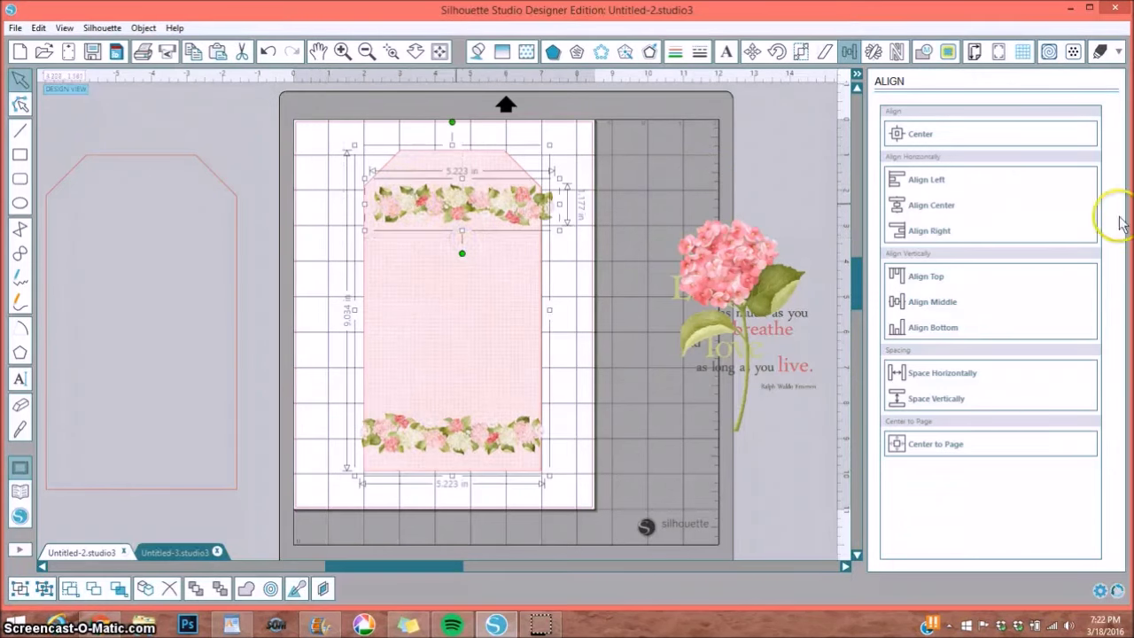
click(939, 204)
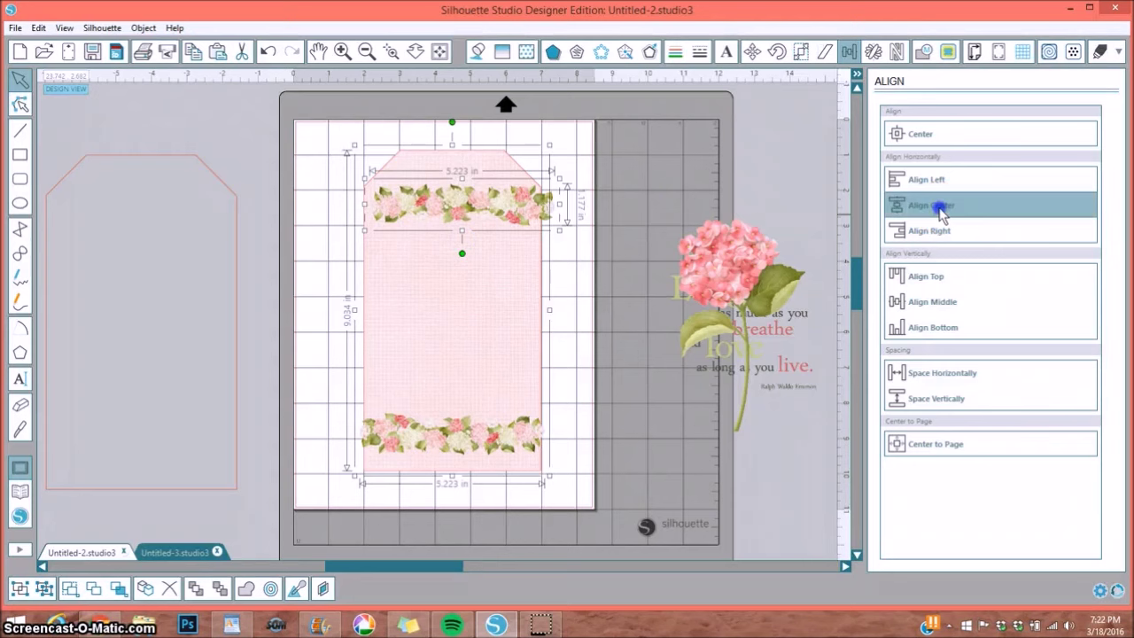
click(580, 252)
Nudge the upper floral border upward so it sits just below the tag's angled corners
click(488, 209)
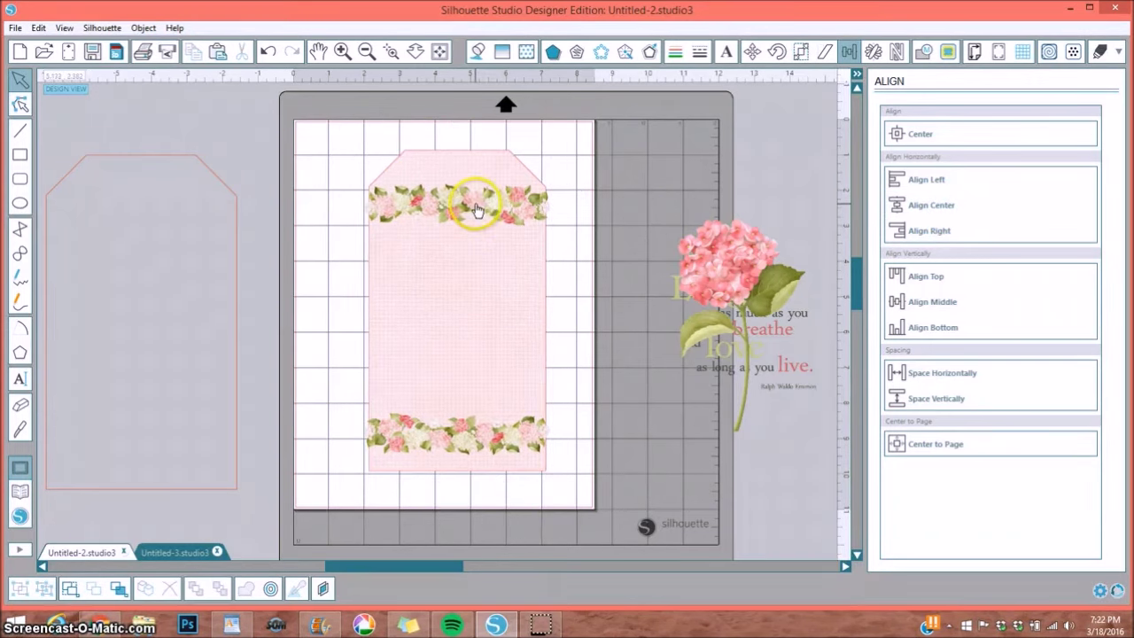
key(Up)
key(Up)
key(Up)
key(Up)
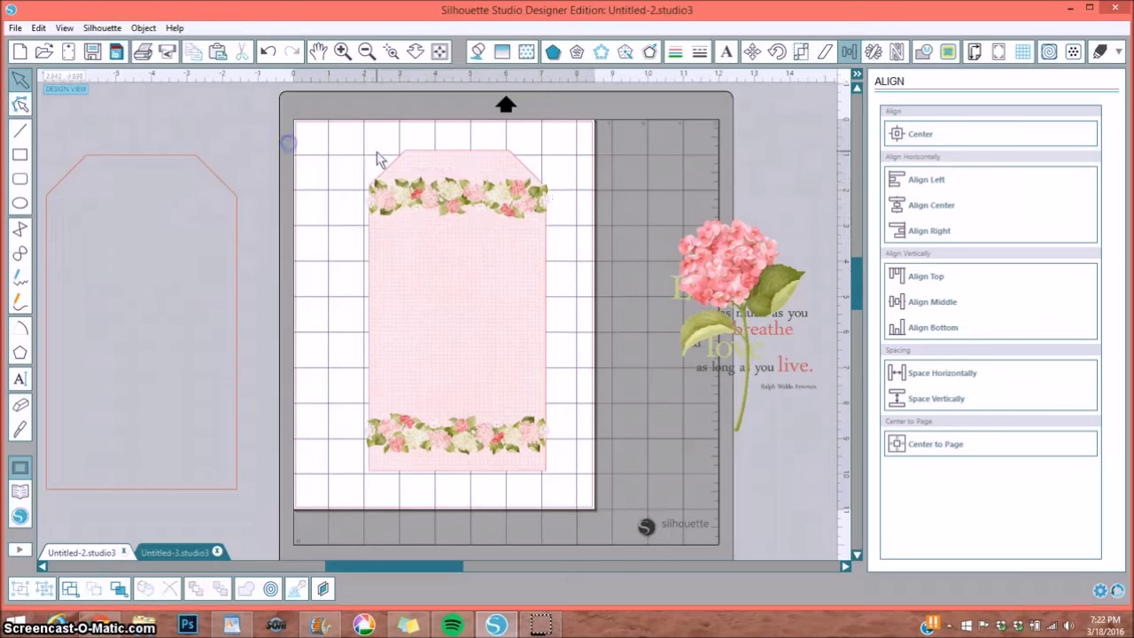
Group the upper floral border with the pink tag and its lower border
shift+click(497, 447)
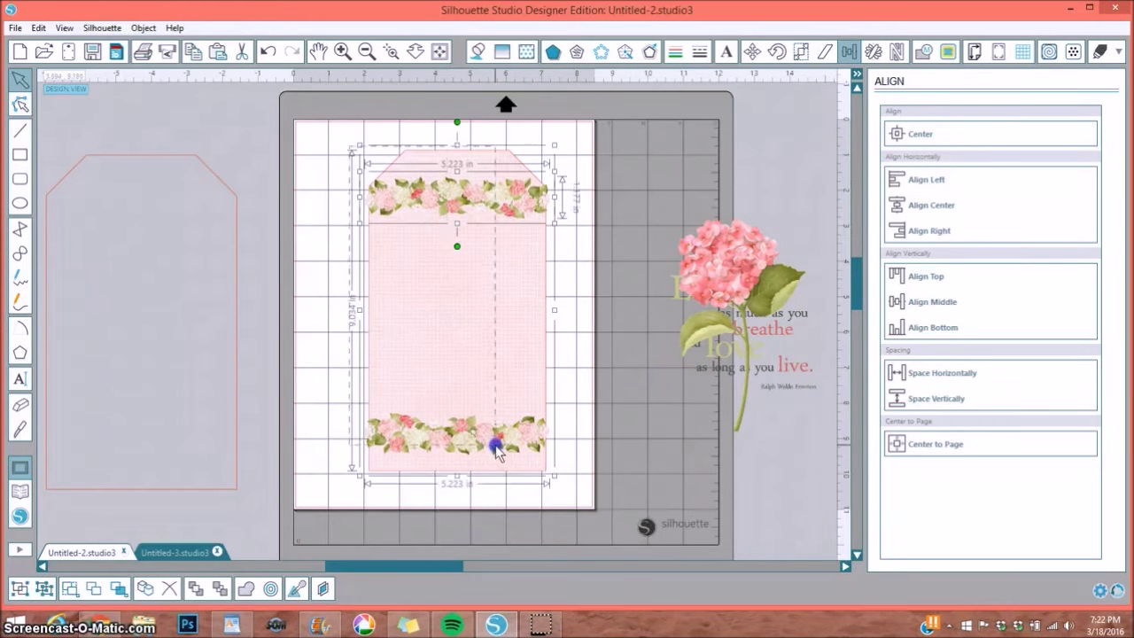
click(19, 589)
click(588, 240)
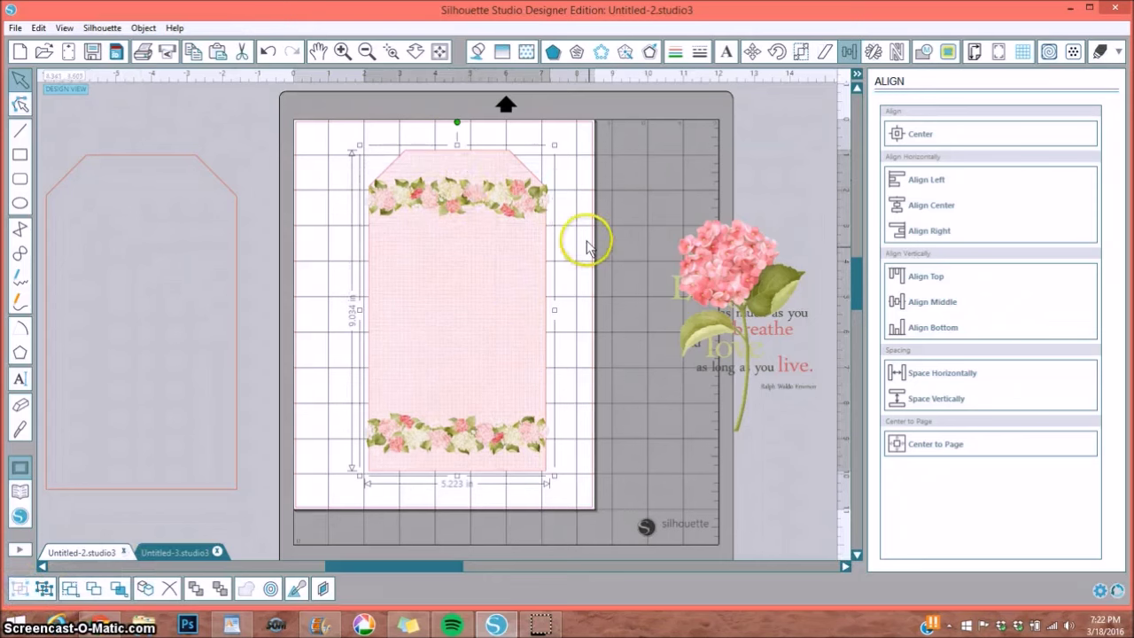
Shrink and tilt the hydrangea at the tag's lower-right corner, and position the "Laugh" quote in the middle of the tag
drag(718, 274, 590, 270)
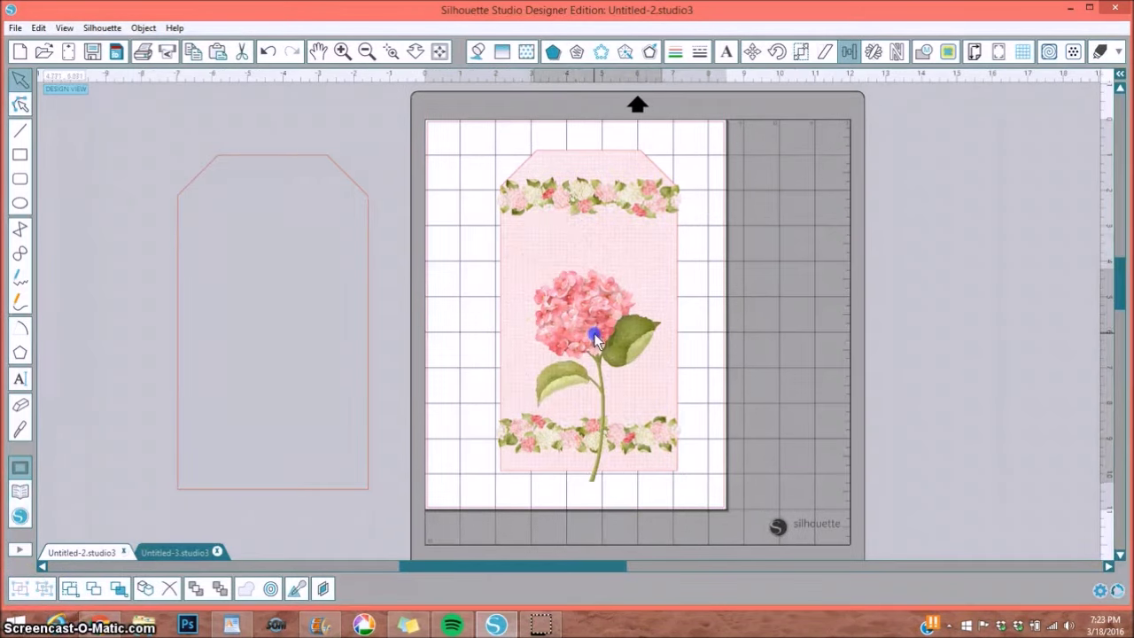
click(591, 332)
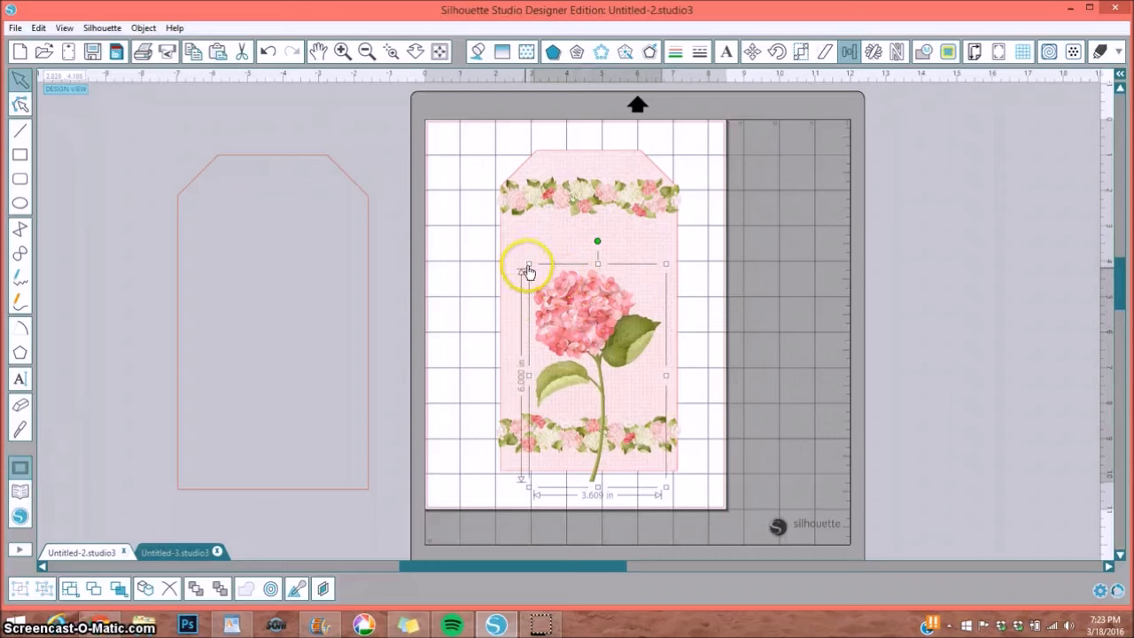
drag(555, 301, 594, 361)
drag(629, 427, 619, 397)
drag(620, 312, 648, 333)
drag(621, 369, 634, 376)
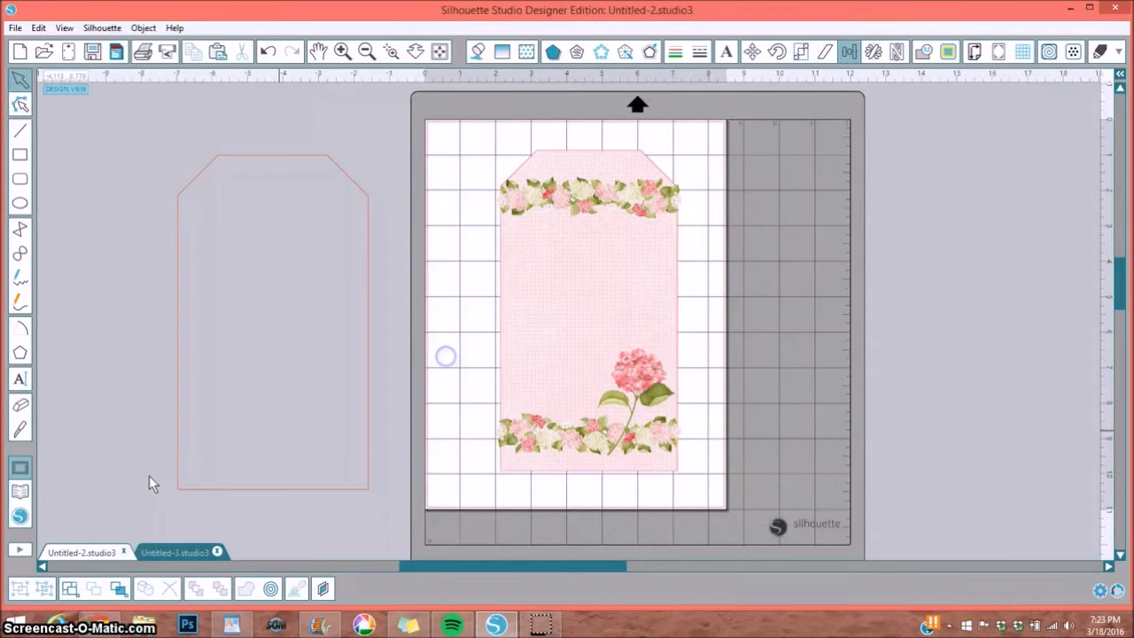
drag(577, 276, 570, 263)
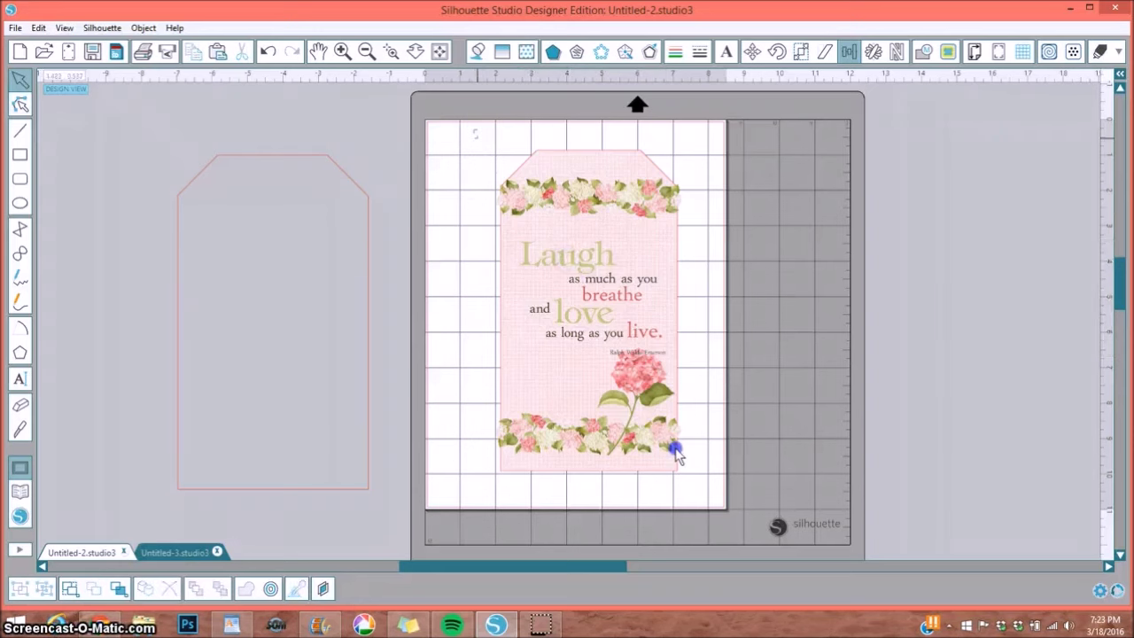
Group the tag with its borders, quote and hydrangea, and move the group partly off the page's left edge
key(ctrl+a)
click(19, 588)
drag(579, 372, 447, 329)
Fill the larger blank tag outline with coral pink ED8290, sampled from the floral border
click(217, 160)
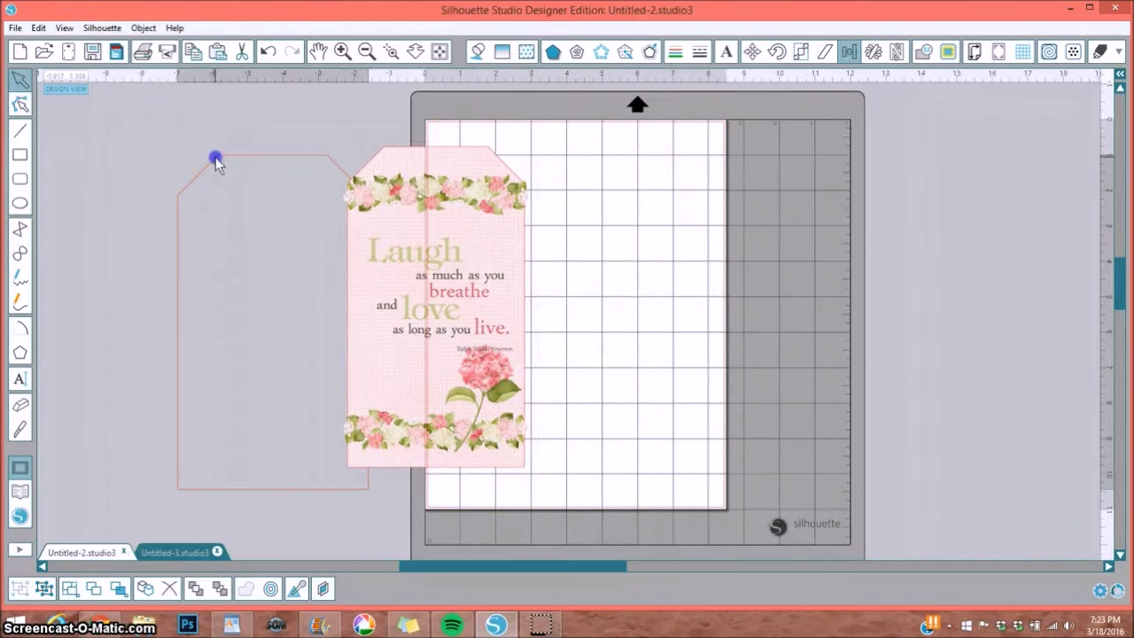
click(477, 52)
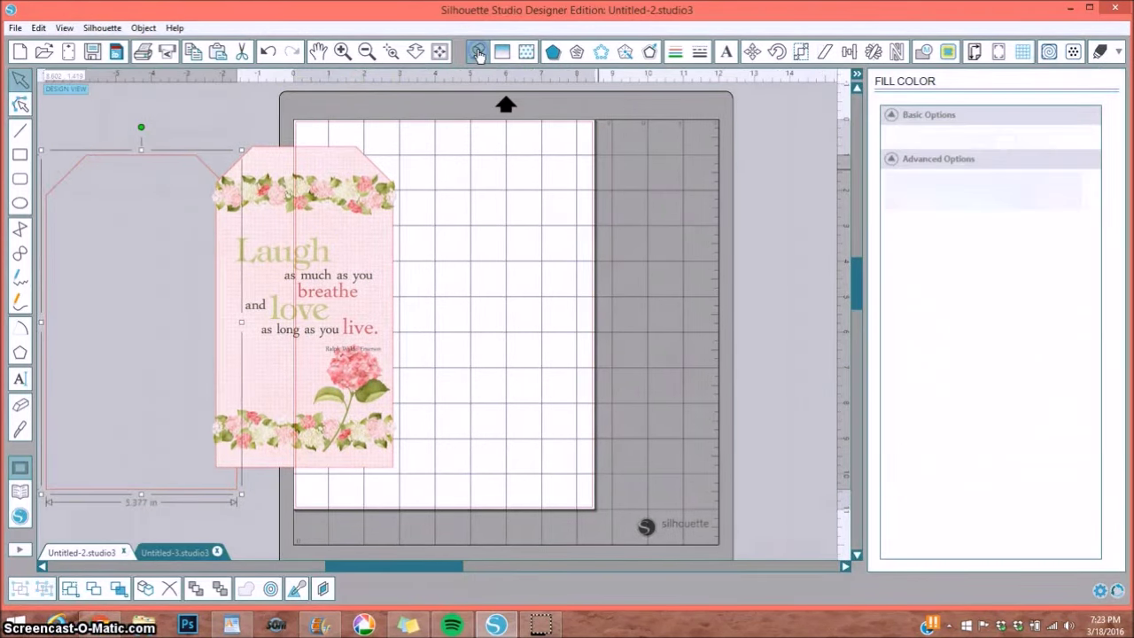
click(187, 162)
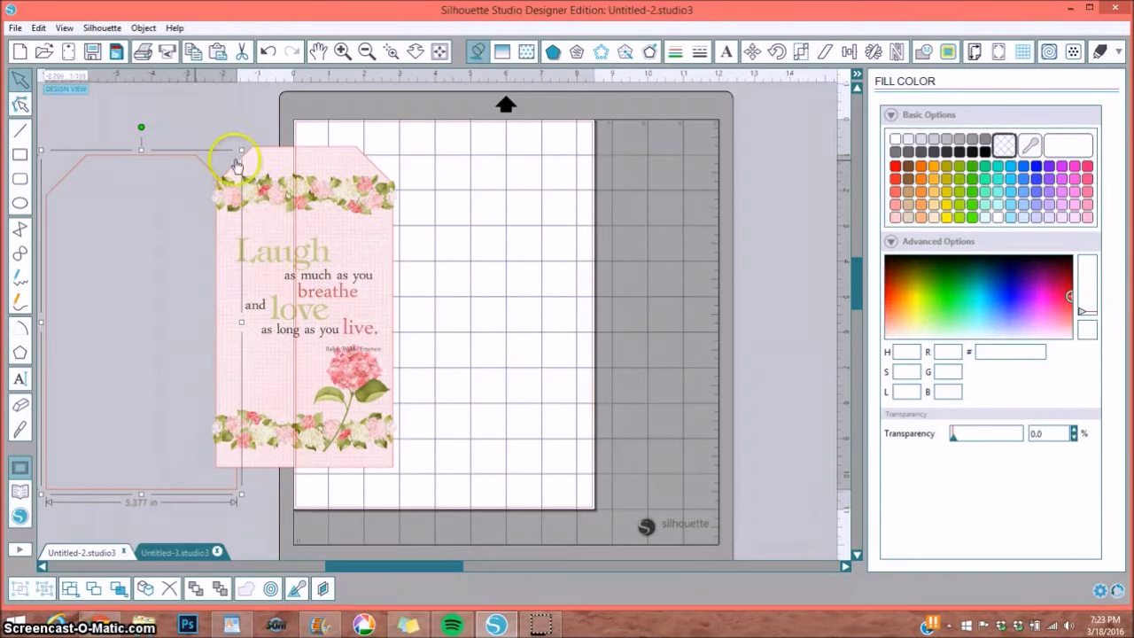
click(1032, 148)
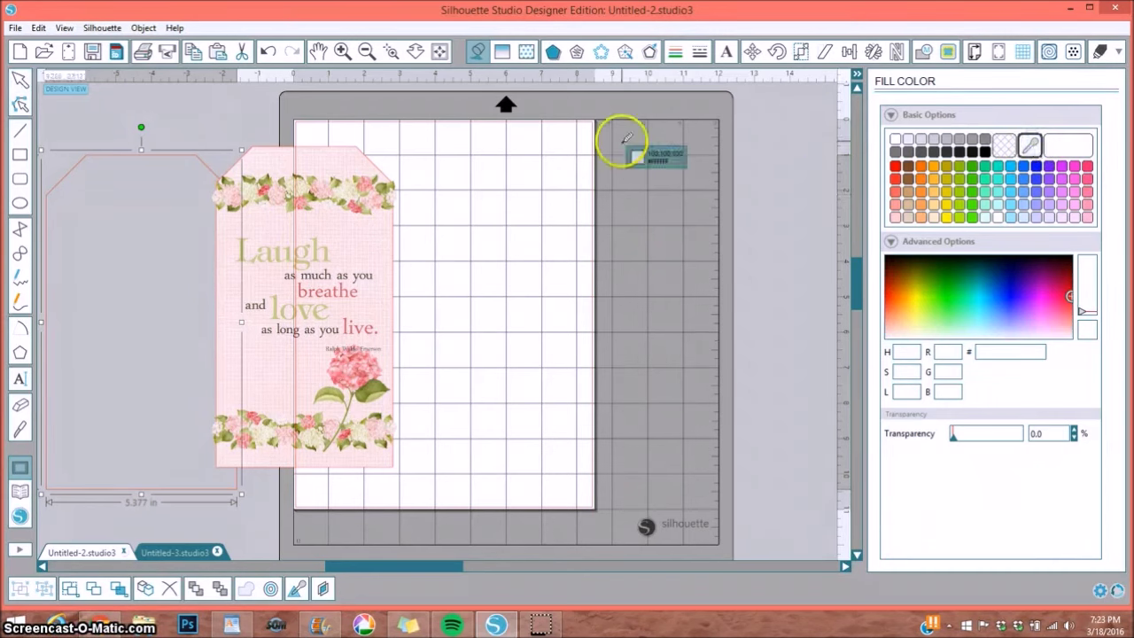
click(353, 200)
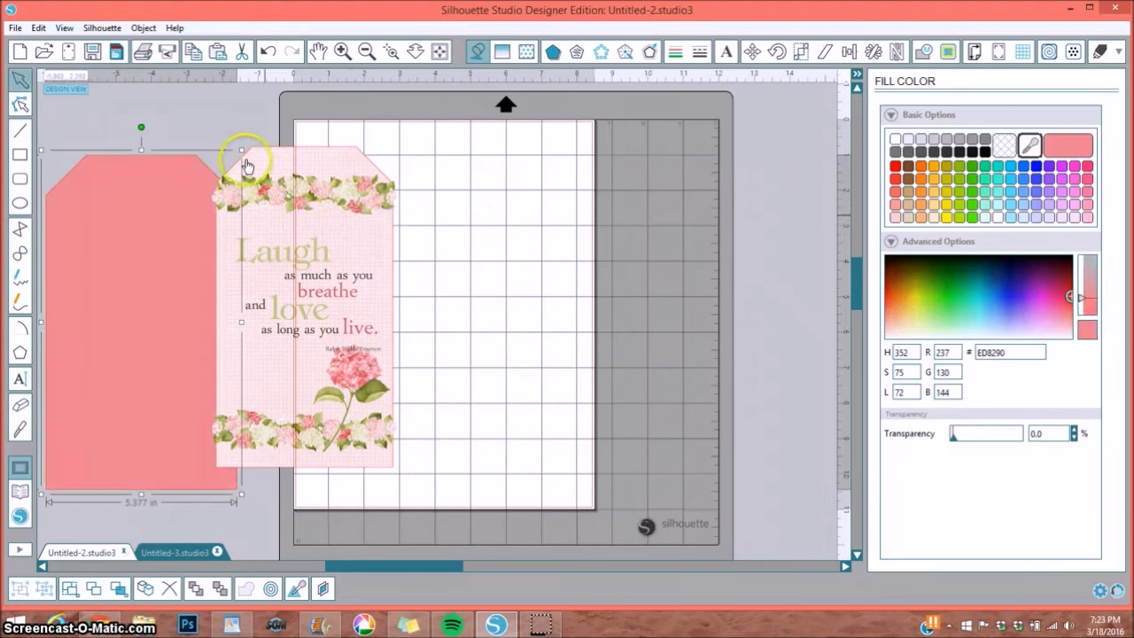
Center the decorated tag on the coral tag and move both onto the page
click(317, 221)
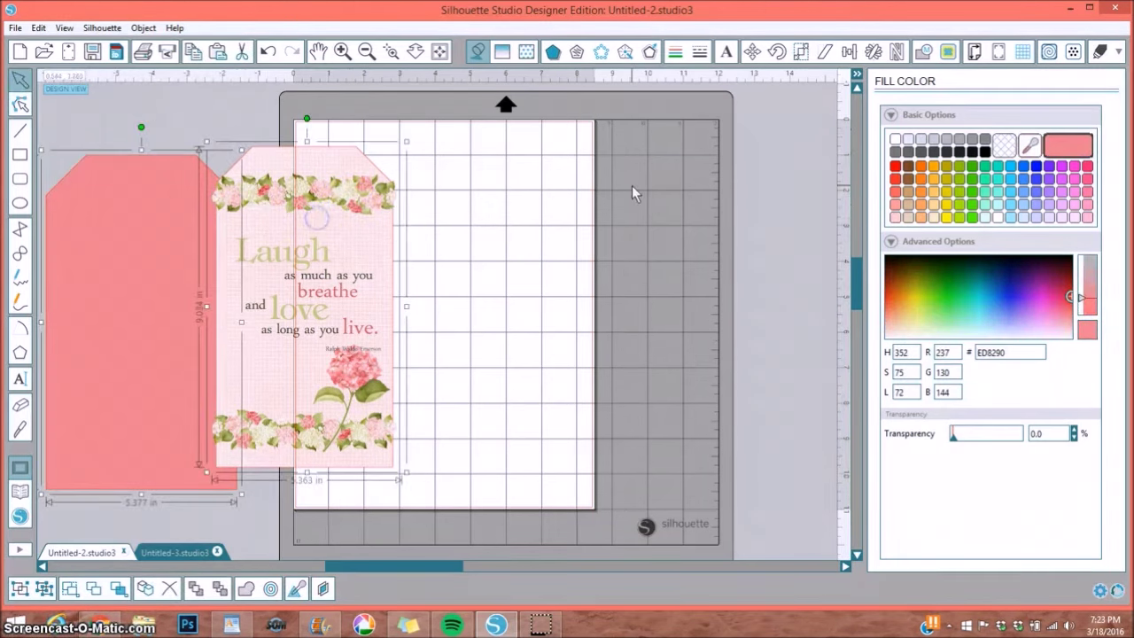
click(849, 50)
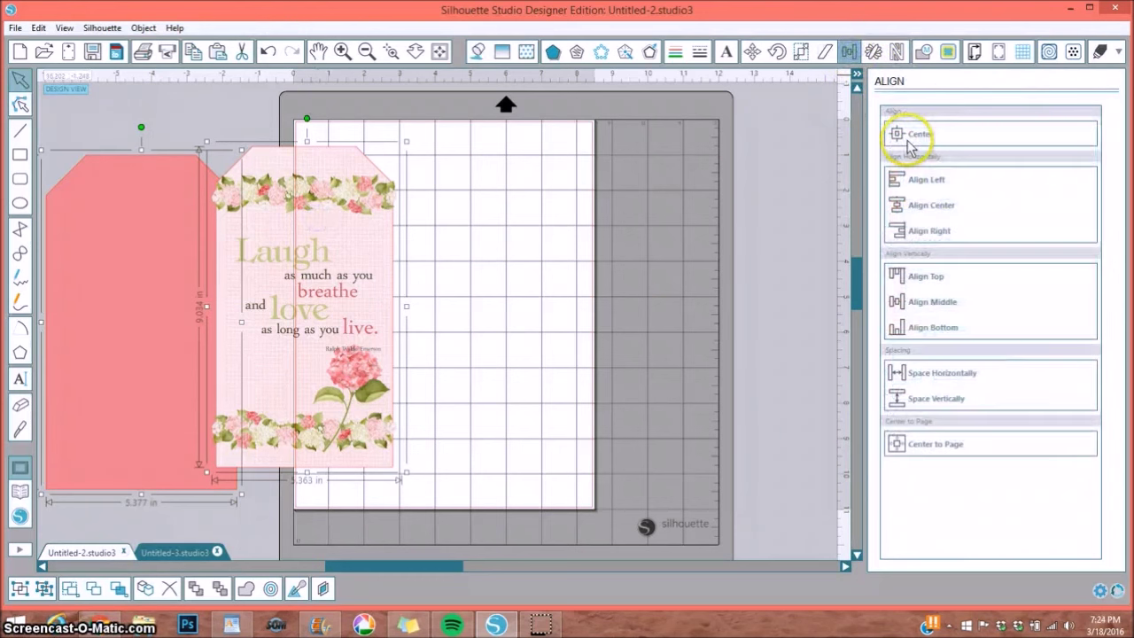
click(918, 140)
click(155, 130)
click(263, 233)
drag(253, 283, 471, 275)
Nudge the decorated tag slightly right and up within the coral tag to adjust the border around it
click(127, 246)
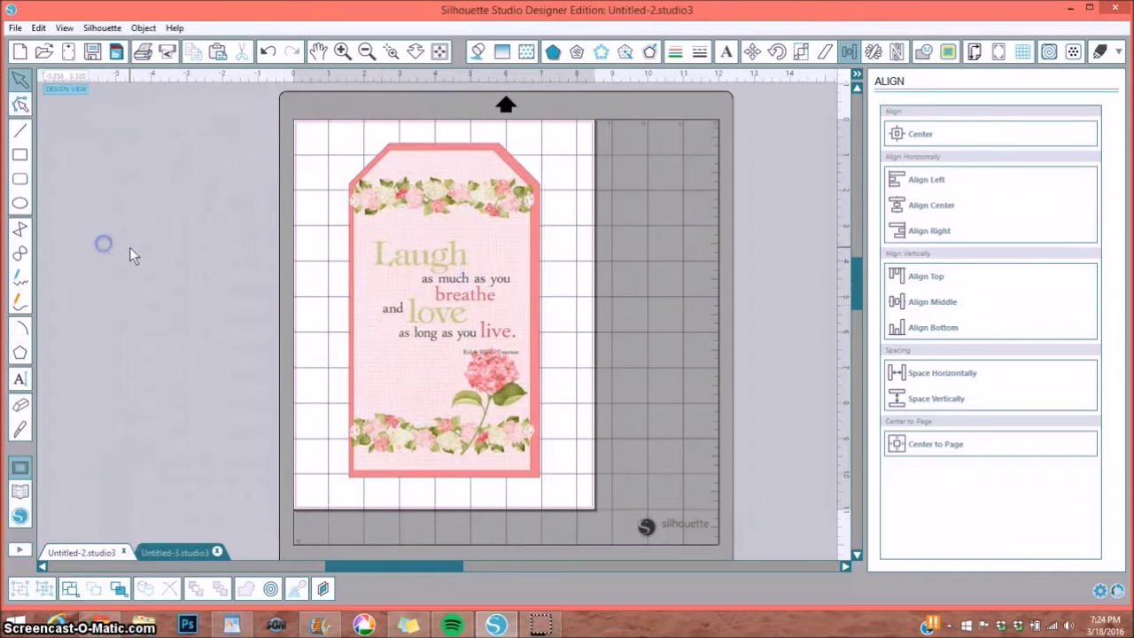
click(394, 256)
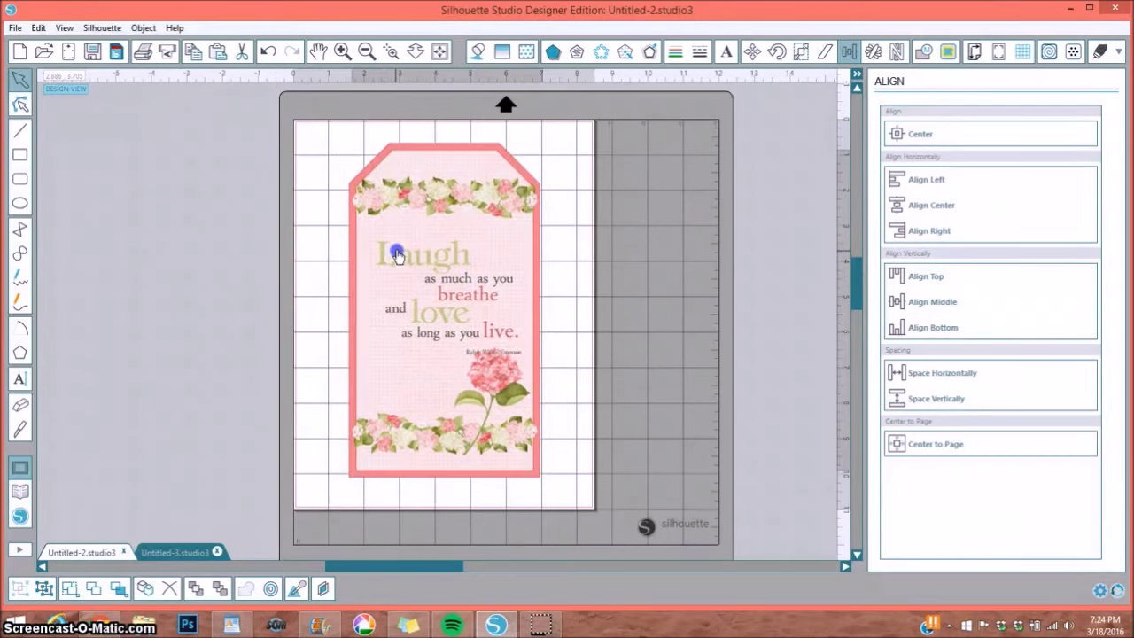
click(424, 414)
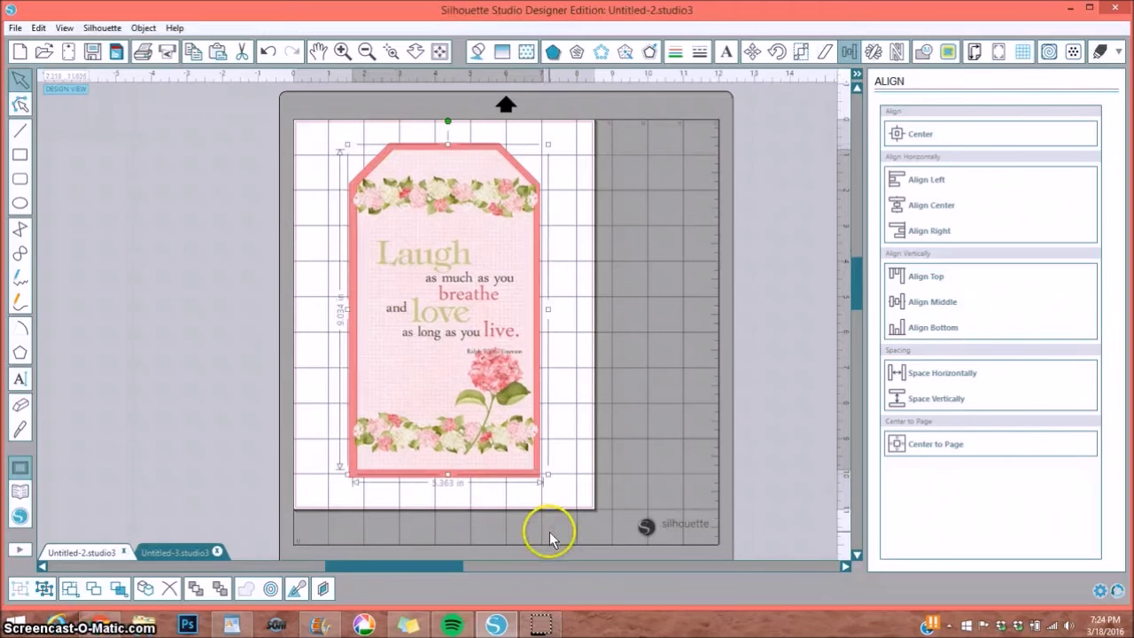
Slide the decorated tag off the coral tag so they overlap only partly, and move both tags left, clearing most of the page
drag(483, 347, 701, 345)
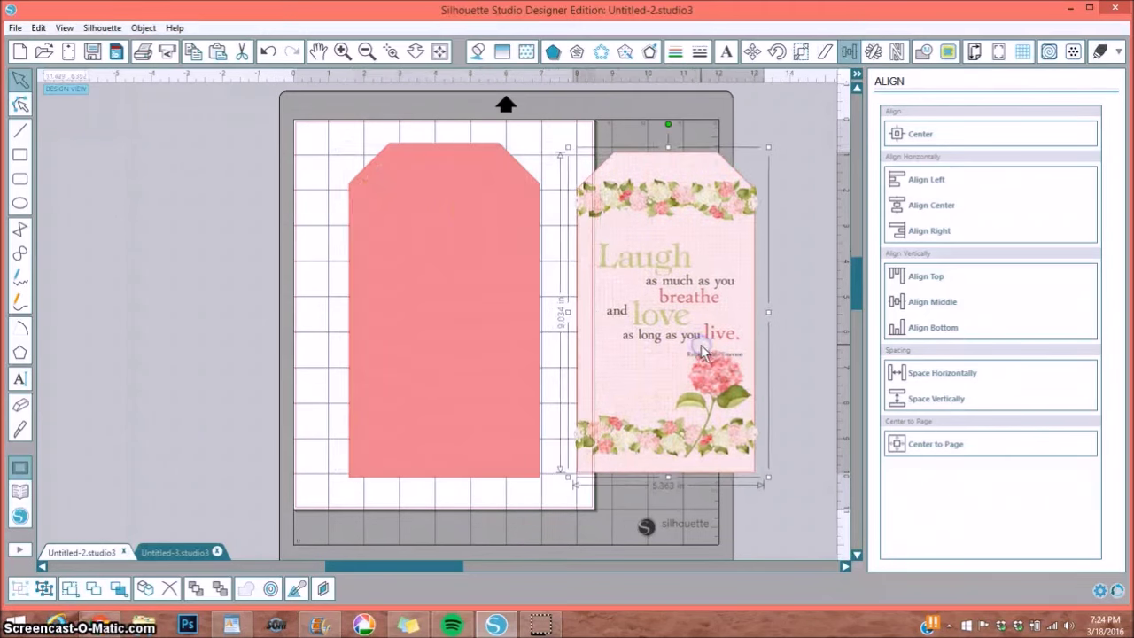
drag(724, 277, 562, 282)
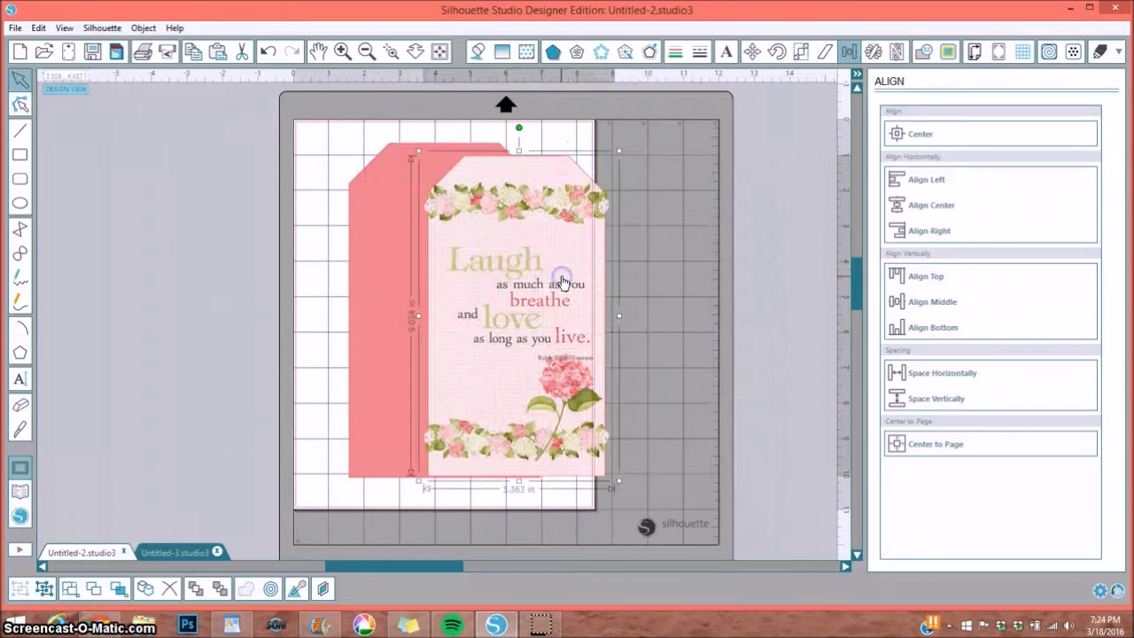
click(219, 182)
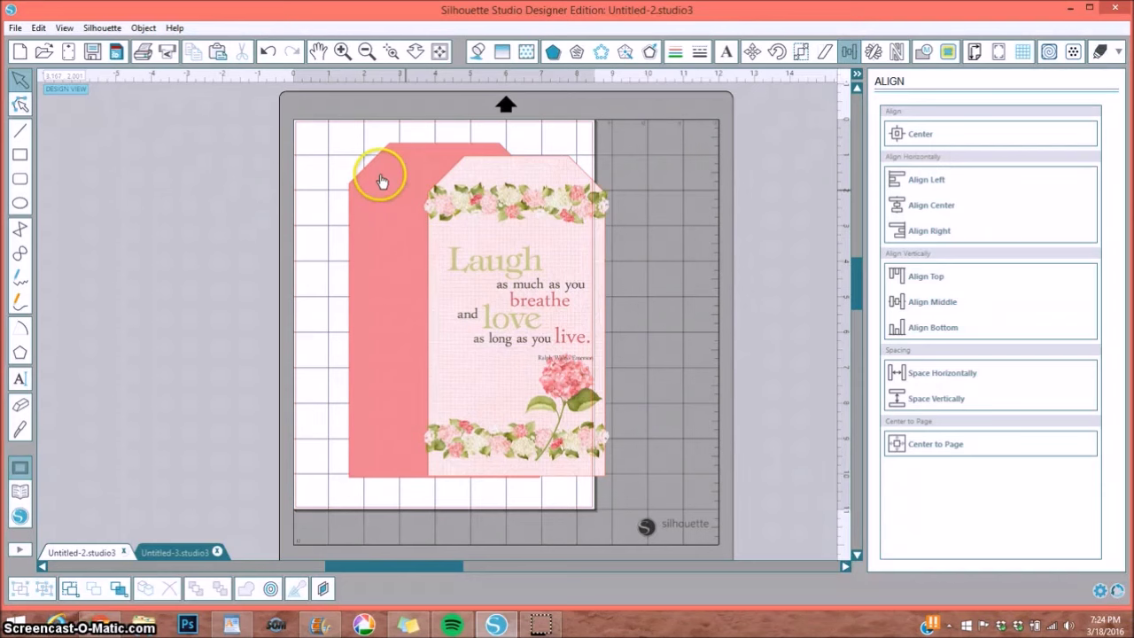
click(372, 207)
drag(577, 318, 282, 285)
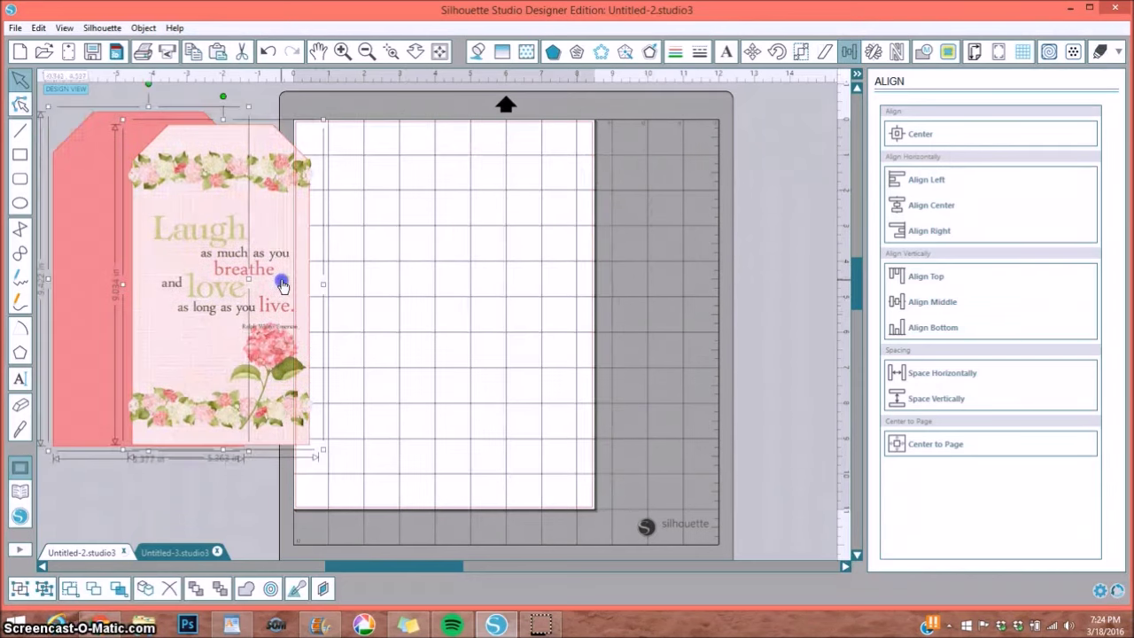
click(62, 490)
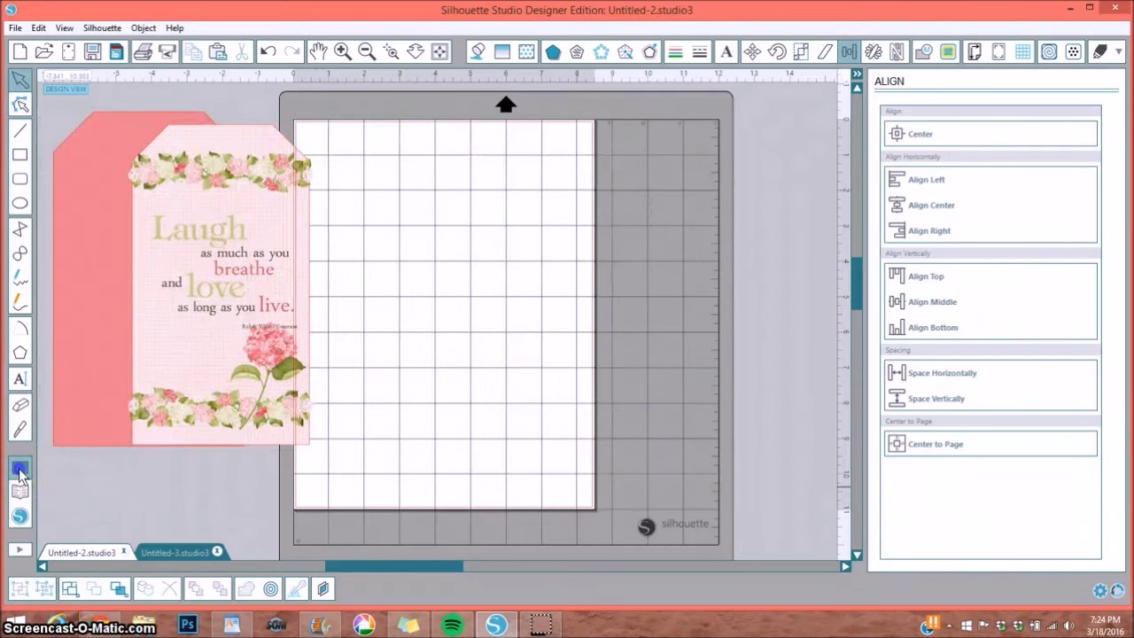
Draw a rectangle about 5.8 by 5.9 inches on the page
drag(373, 168, 526, 348)
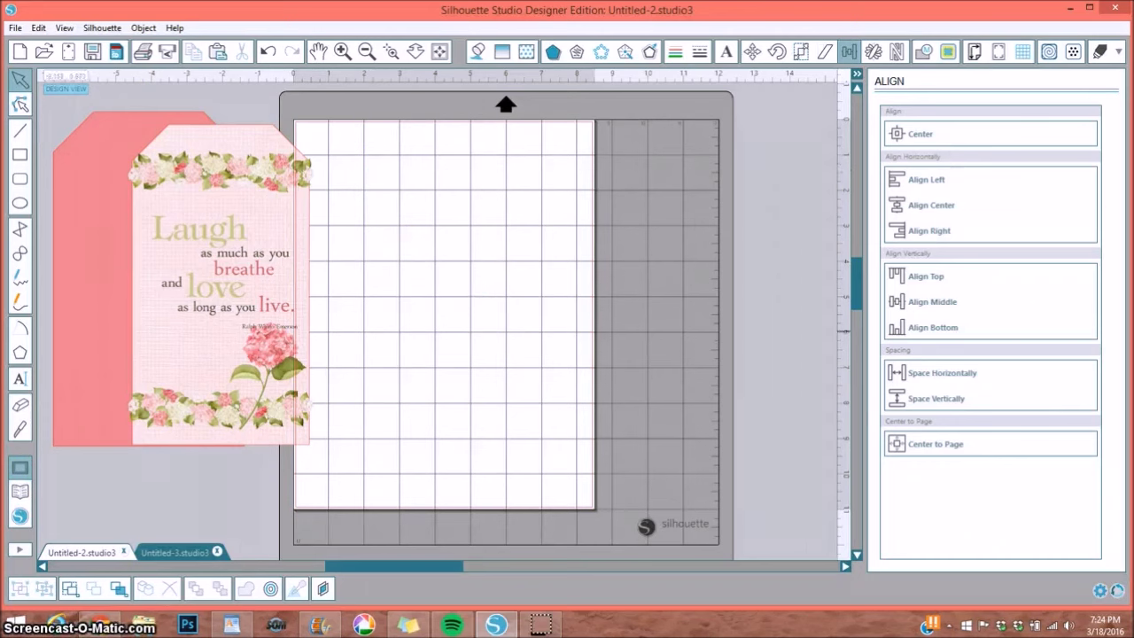
click(22, 157)
drag(398, 163, 613, 381)
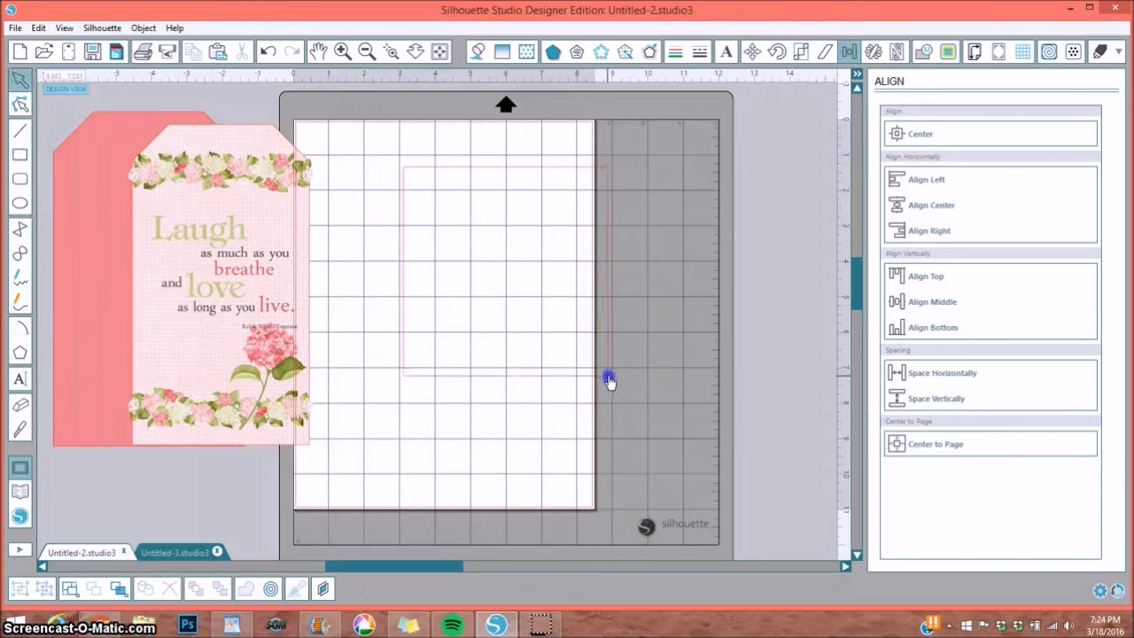
Set the rectangle's width and height to 5 inches each
click(801, 52)
text(5)
click(1060, 295)
text(5)
click(957, 335)
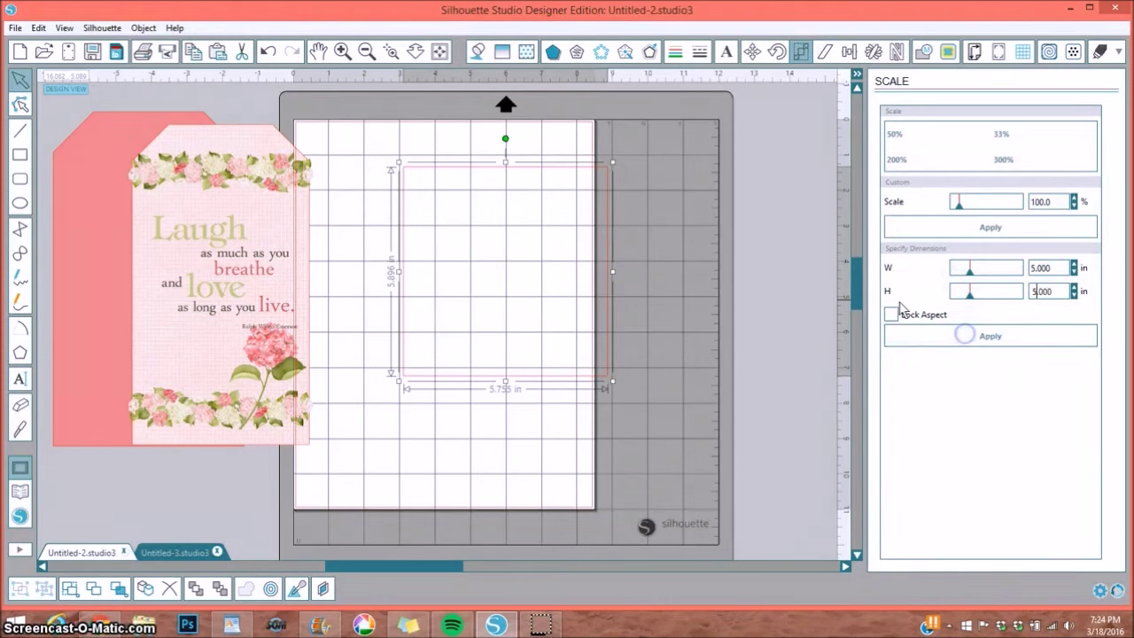
Fill the square with the pale pink textured pattern
click(527, 53)
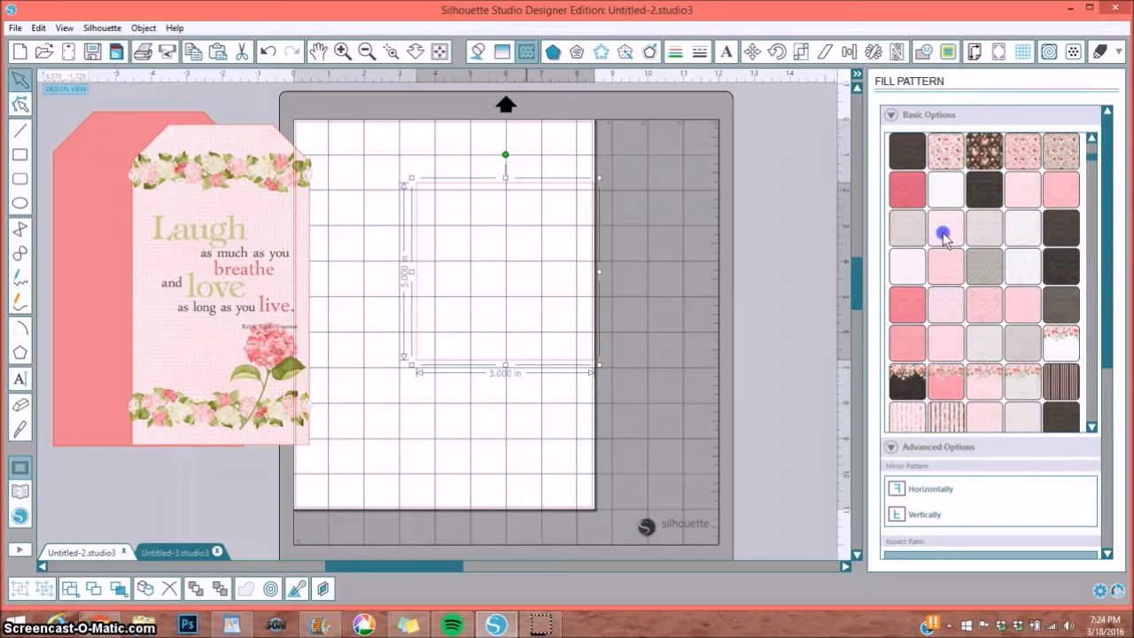
click(944, 235)
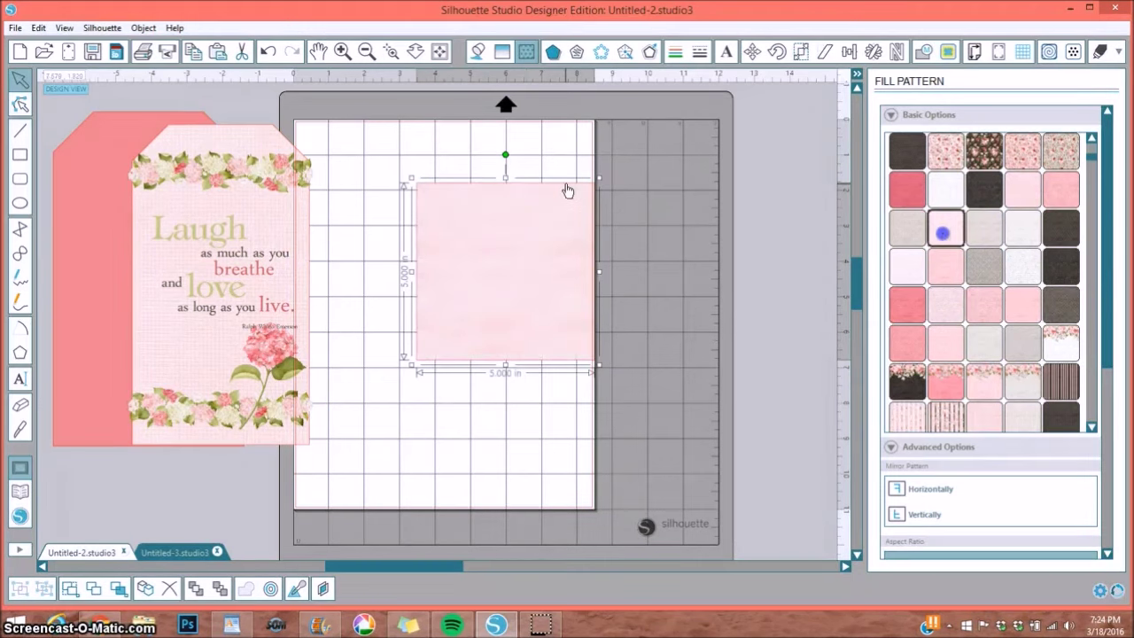
Move the pink square left on the page and add the La Tour Eiffel Paris postmark from the 1 Nitwit Ohh La La Elements library folder
drag(532, 222, 494, 224)
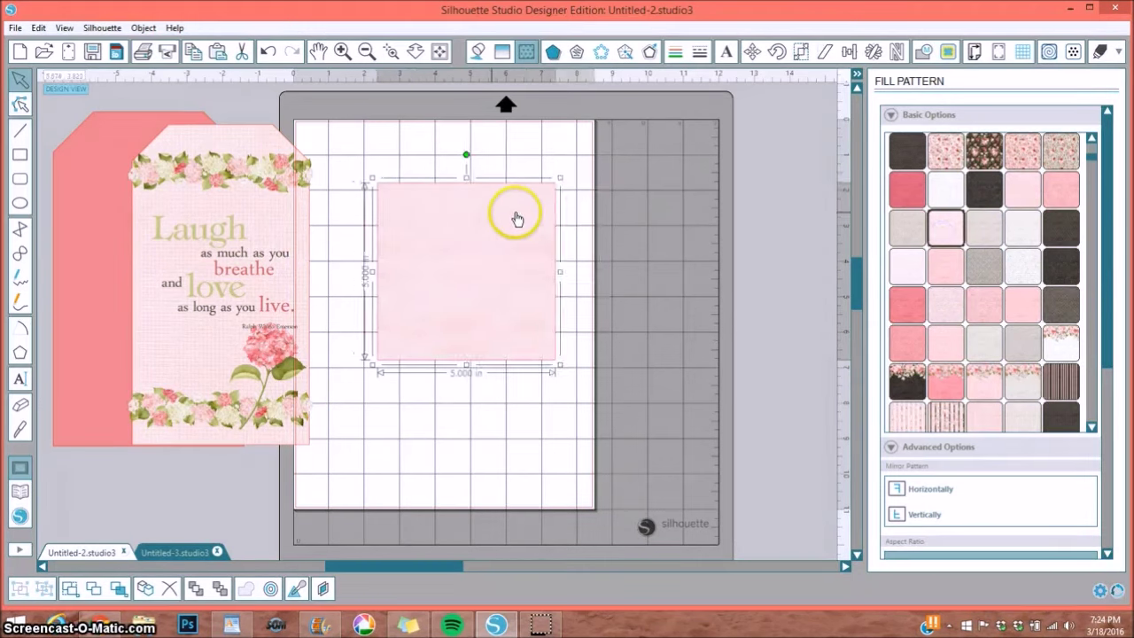
click(326, 218)
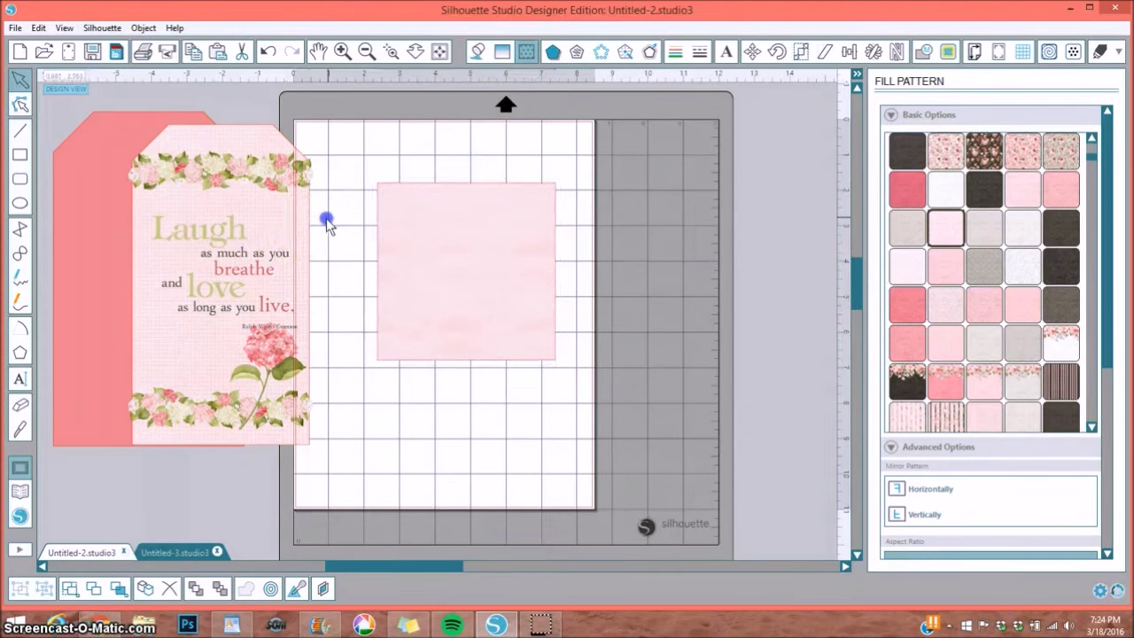
click(21, 491)
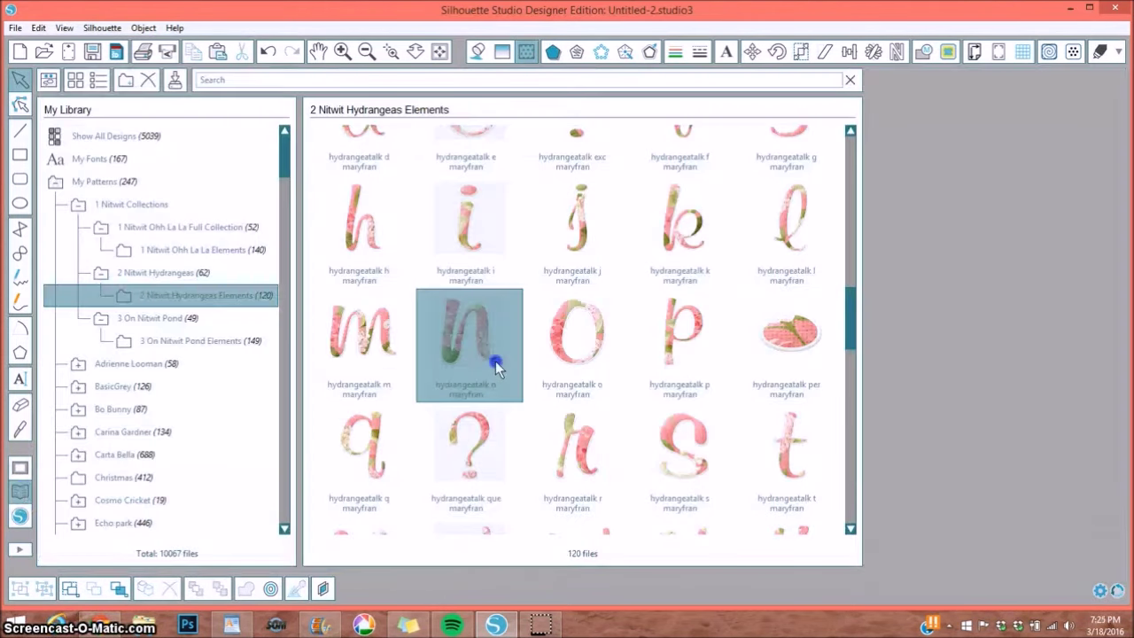
click(158, 251)
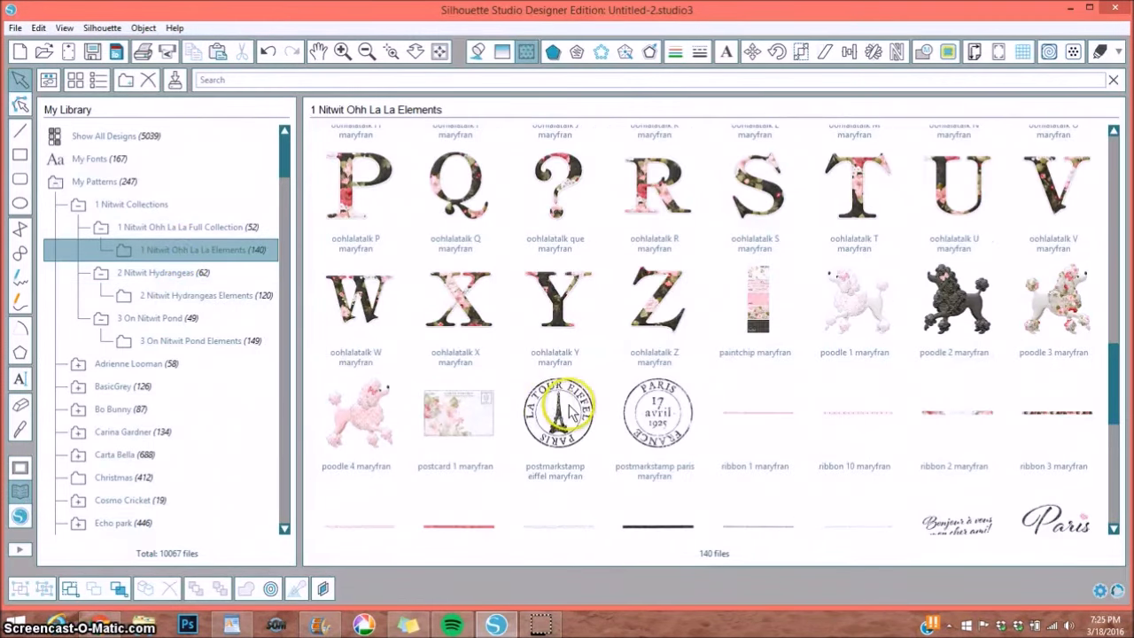
click(550, 404)
double_click(550, 404)
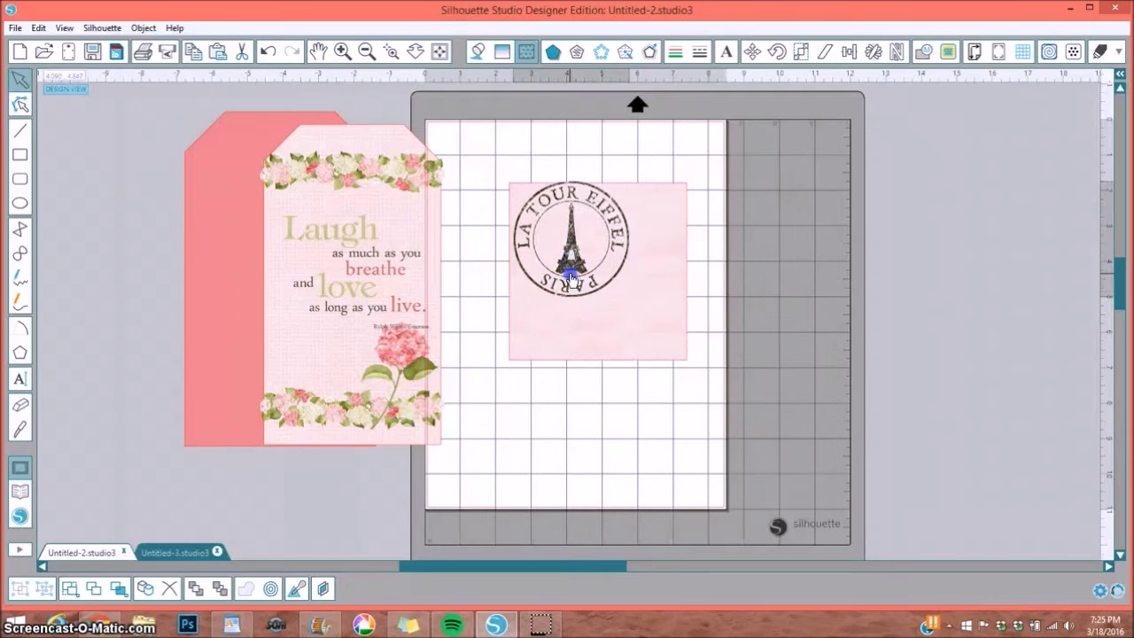
Shrink the Eiffel postmark to about 0.9 inch wide and place it in the pink square's upper left corner
click(509, 177)
drag(535, 194, 603, 281)
drag(540, 215, 523, 209)
click(523, 157)
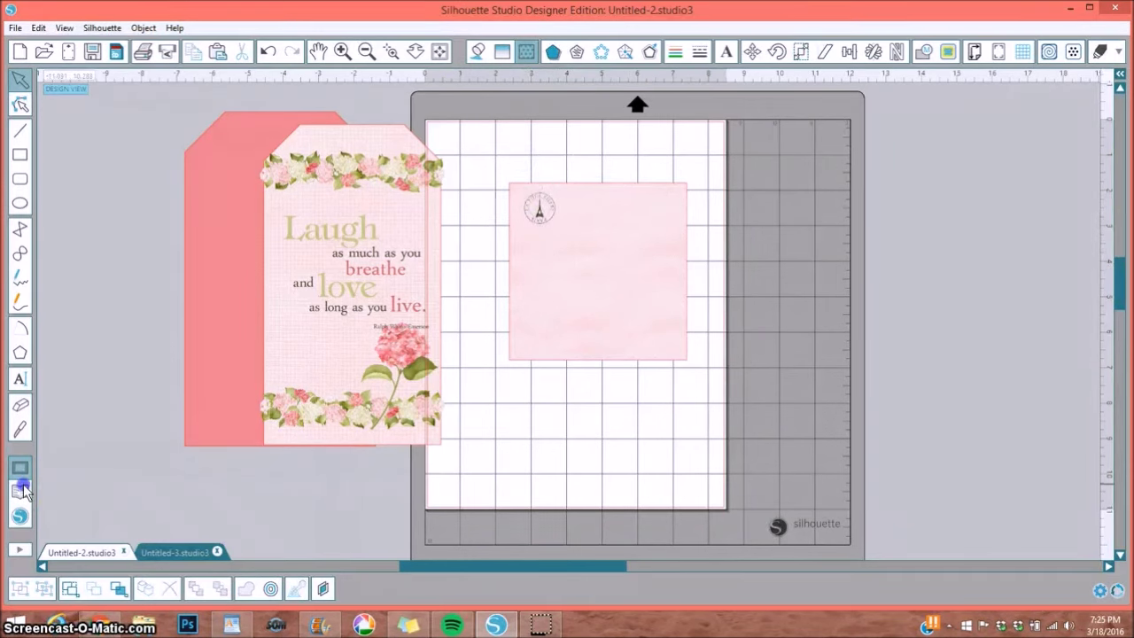
Add the "Bonjour à vous mon cher ami!" phrase from the library and place it near the pink square's lower right corner
click(20, 490)
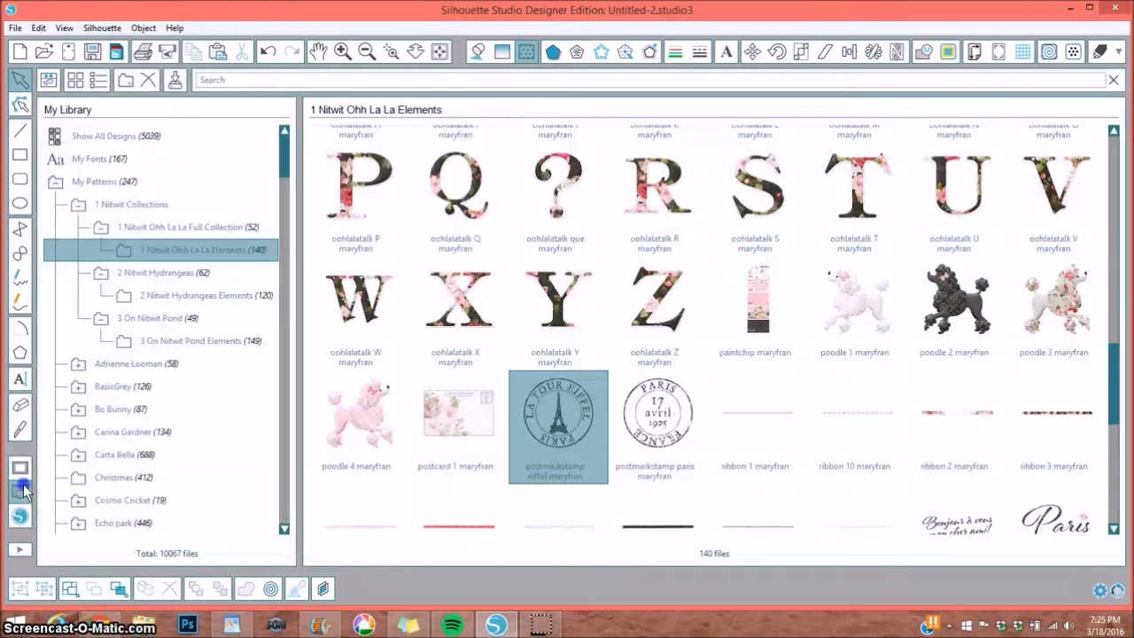
double_click(972, 530)
drag(562, 284, 594, 327)
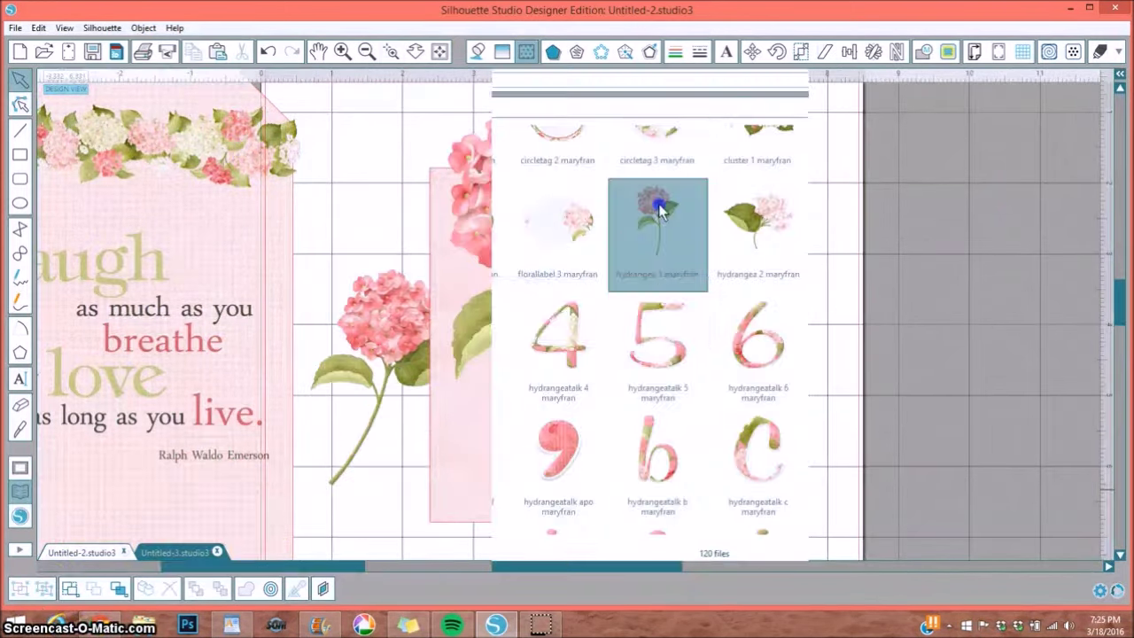
Add the single-stem pink hydrangea from the Hydrangeas elements, sized about 2.9 by 4.9 inches, over the right side of the square
double_click(562, 235)
drag(562, 235, 662, 299)
drag(808, 169, 747, 236)
drag(656, 306, 688, 240)
Move the small hydrangea beside the pink square back onto the quote tag
click(567, 493)
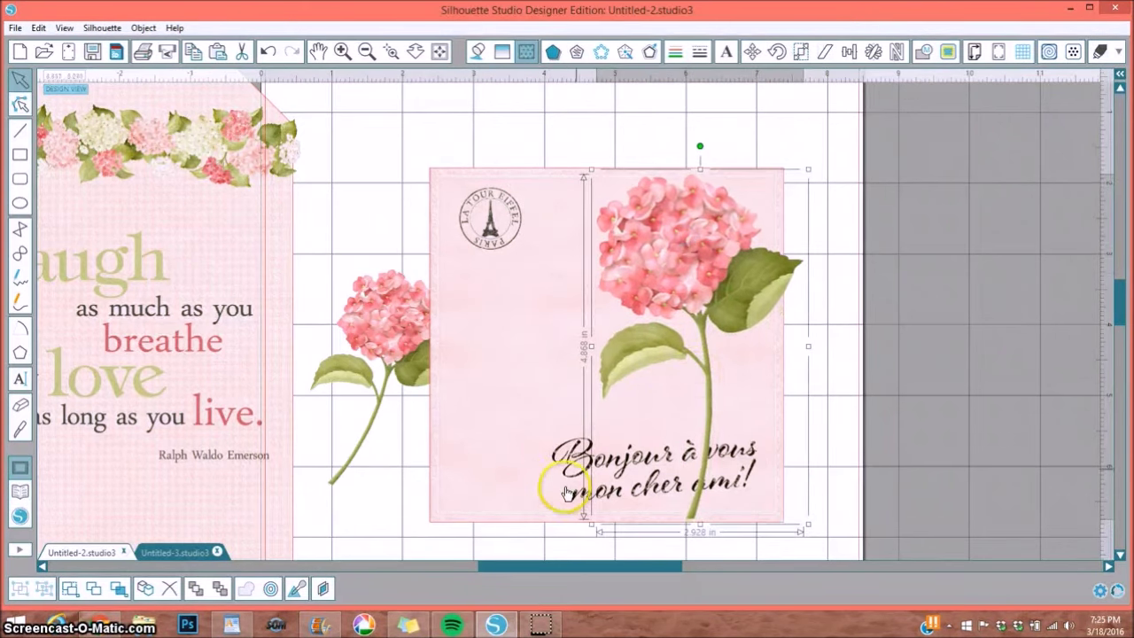
double_click(577, 458)
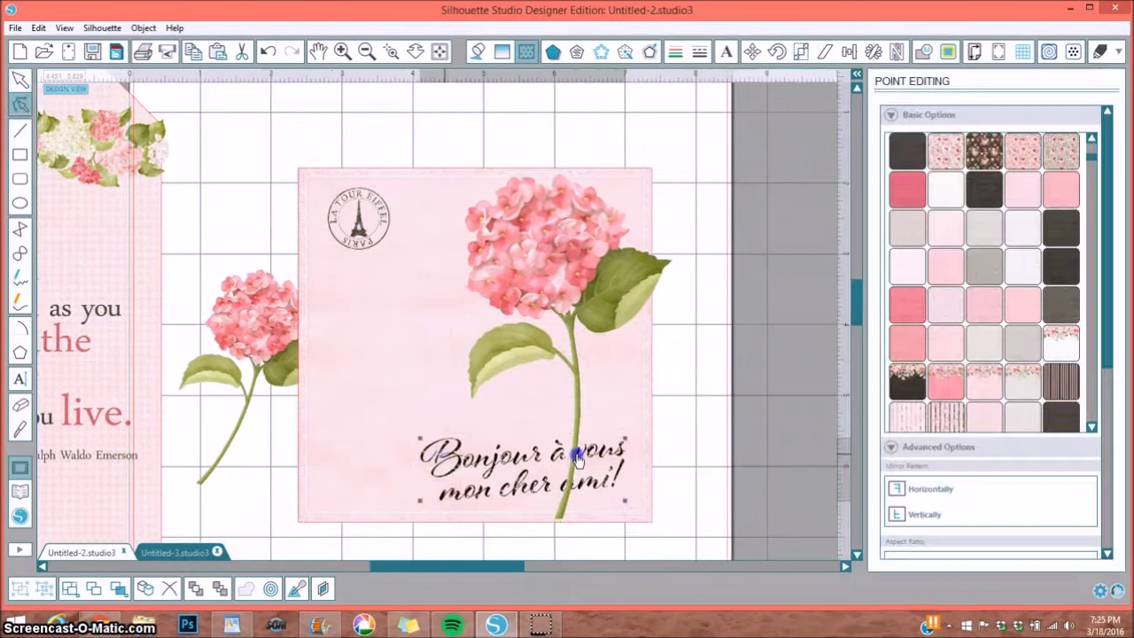
drag(211, 304, 53, 266)
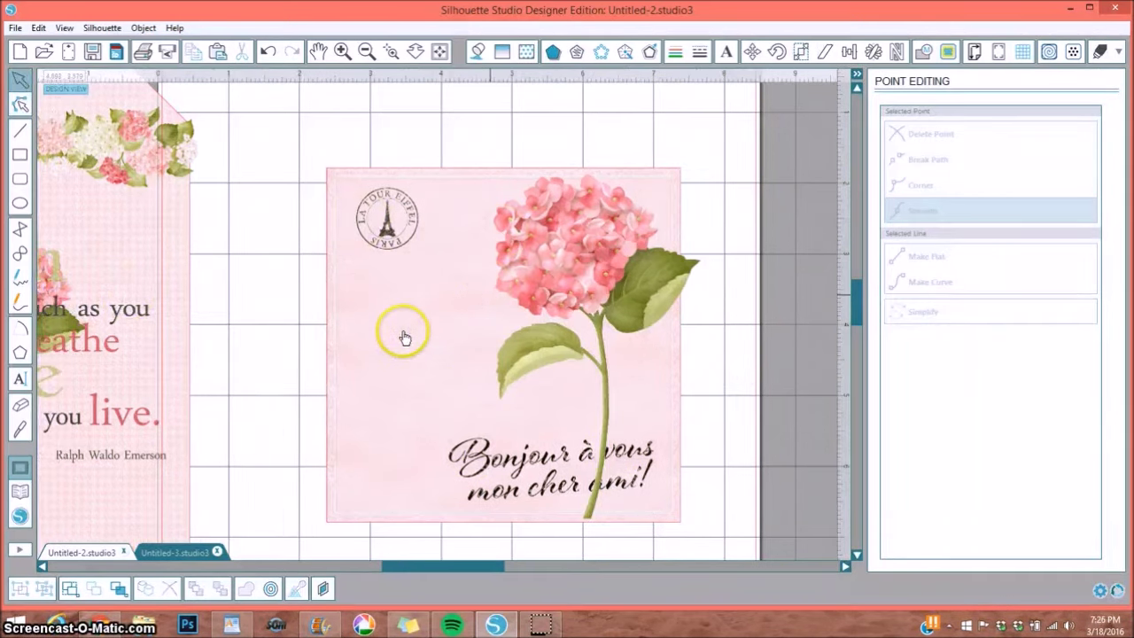
Shrink the large hydrangea to about 0.5 by 0.8 inch and place it just below the Eiffel postmark
click(553, 259)
drag(494, 187, 564, 297)
drag(638, 365, 370, 278)
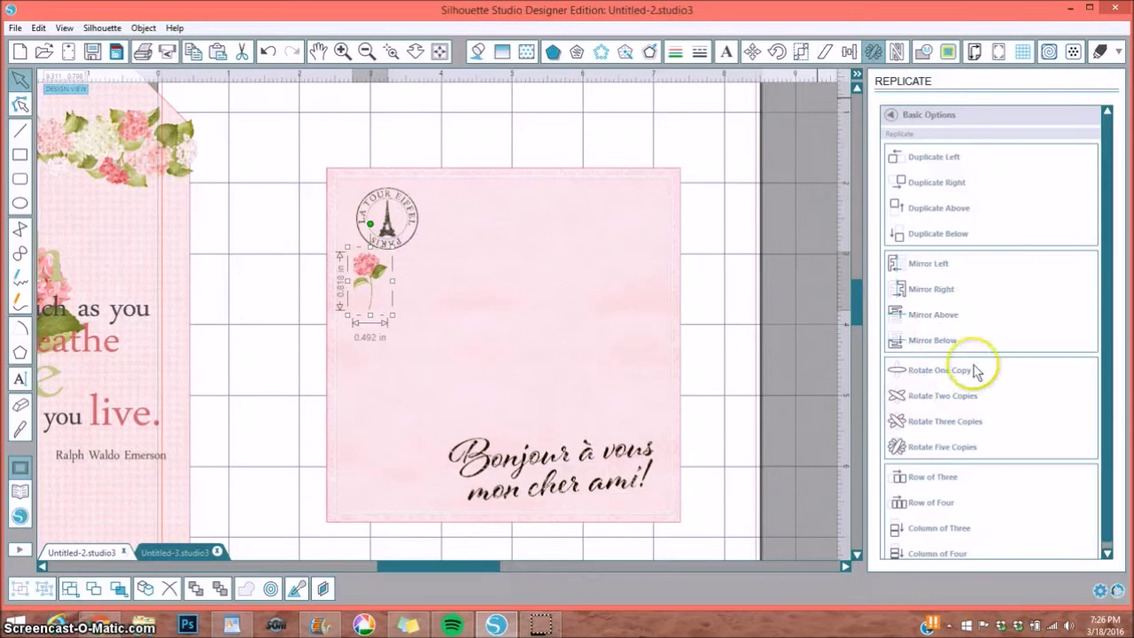
Replicate the small hydrangea with Row of Four three times, spreading the copies into a row of ten across the square
click(918, 505)
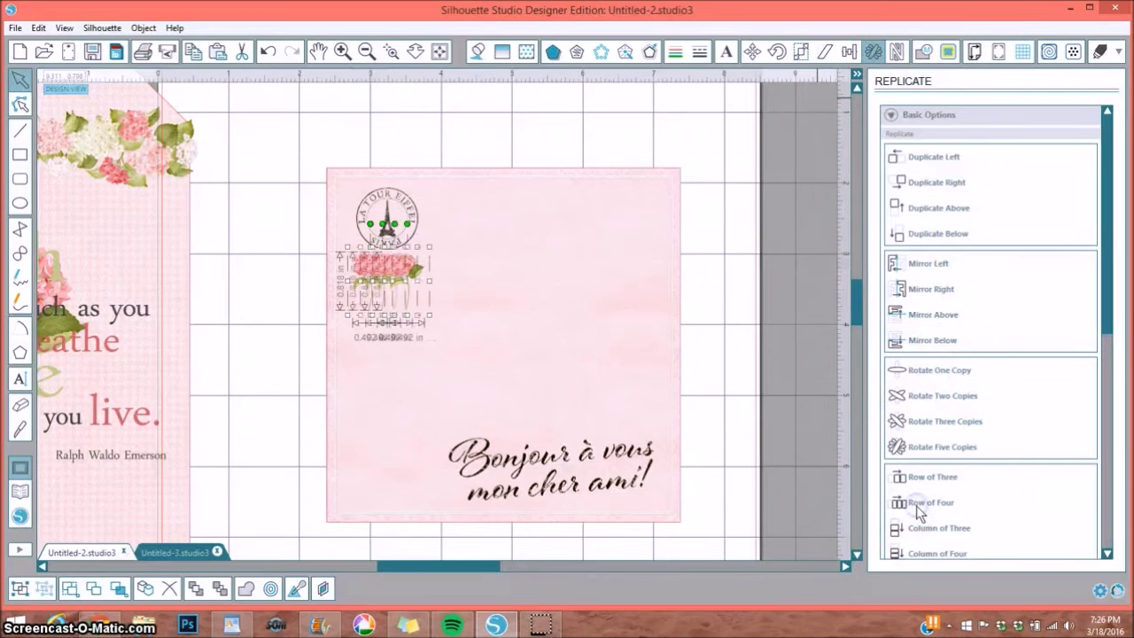
click(918, 505)
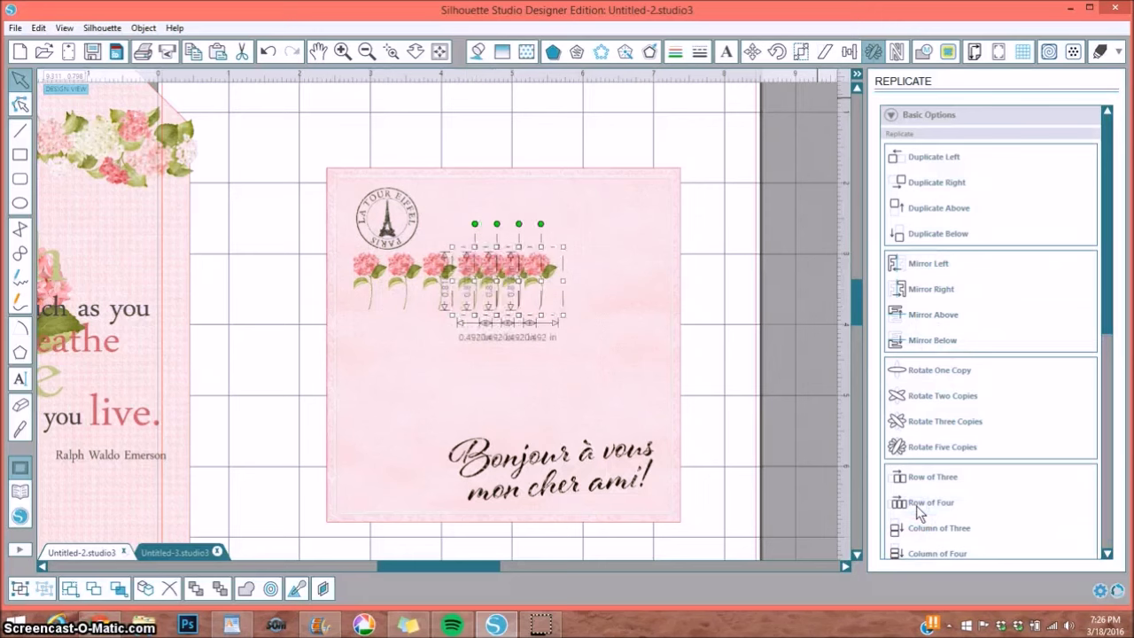
click(918, 507)
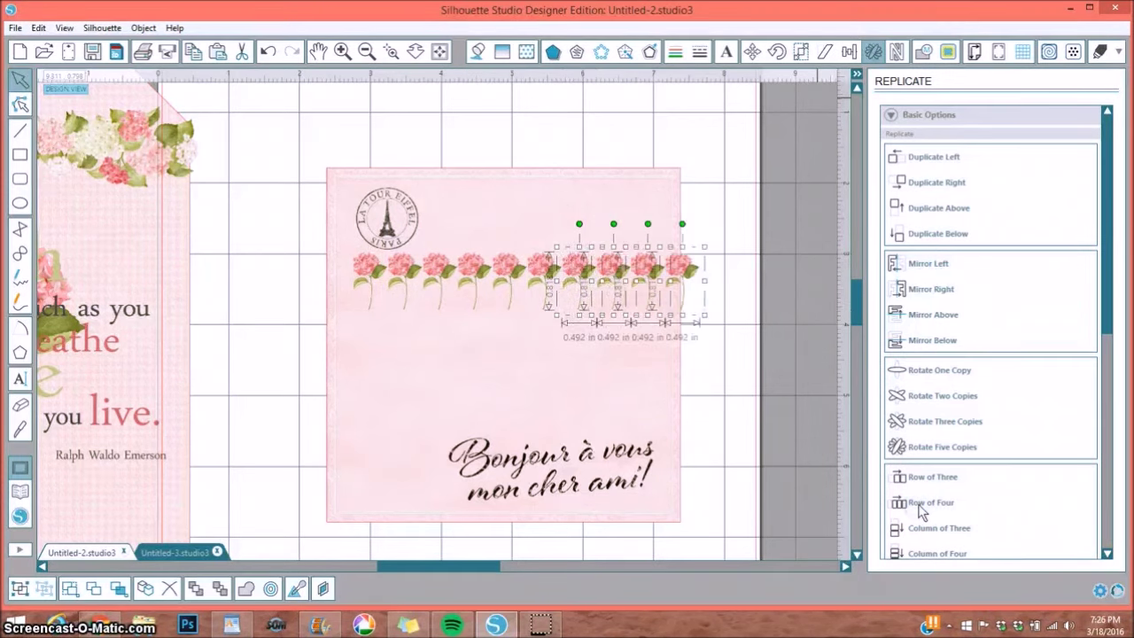
Select the whole row of hydrangeas and duplicate it below three times to make four rows
click(353, 248)
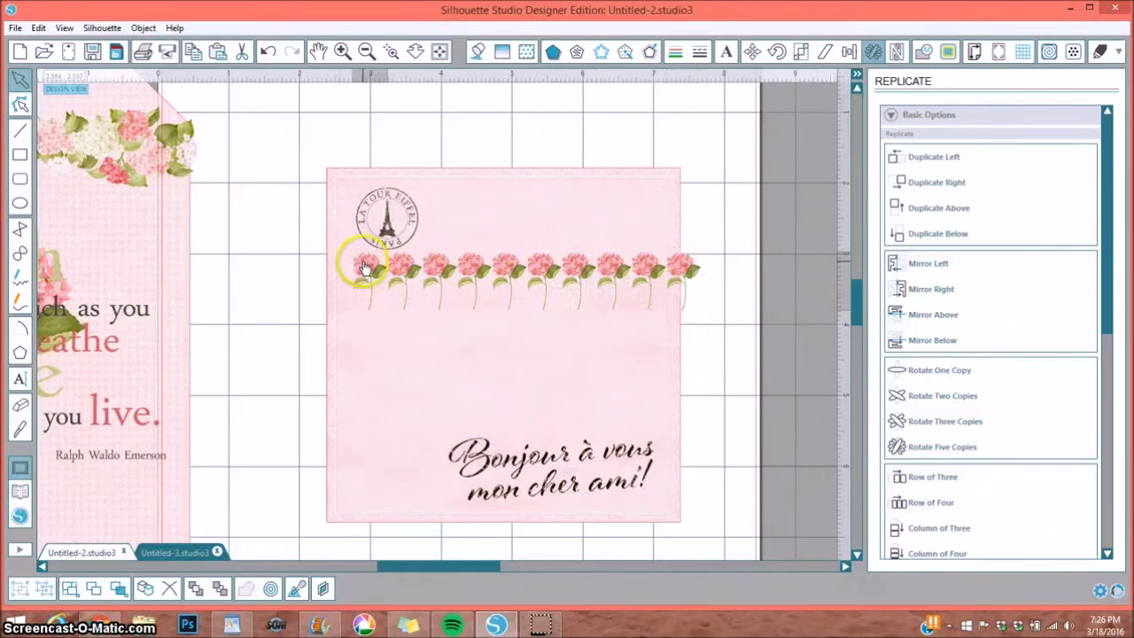
drag(401, 269, 682, 269)
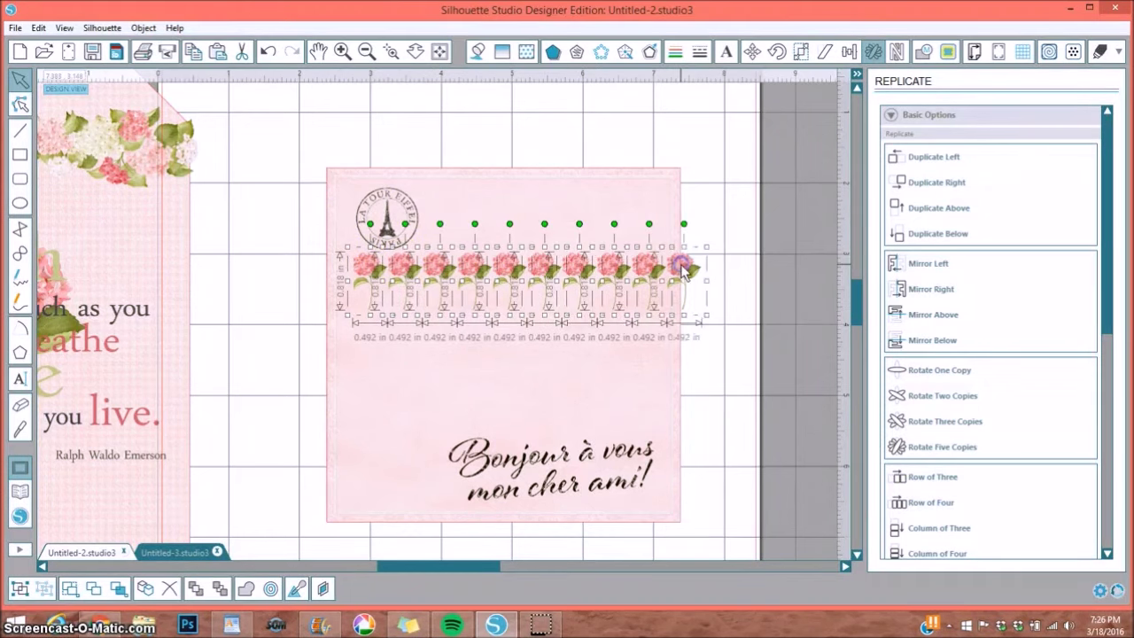
click(957, 235)
click(957, 234)
click(957, 235)
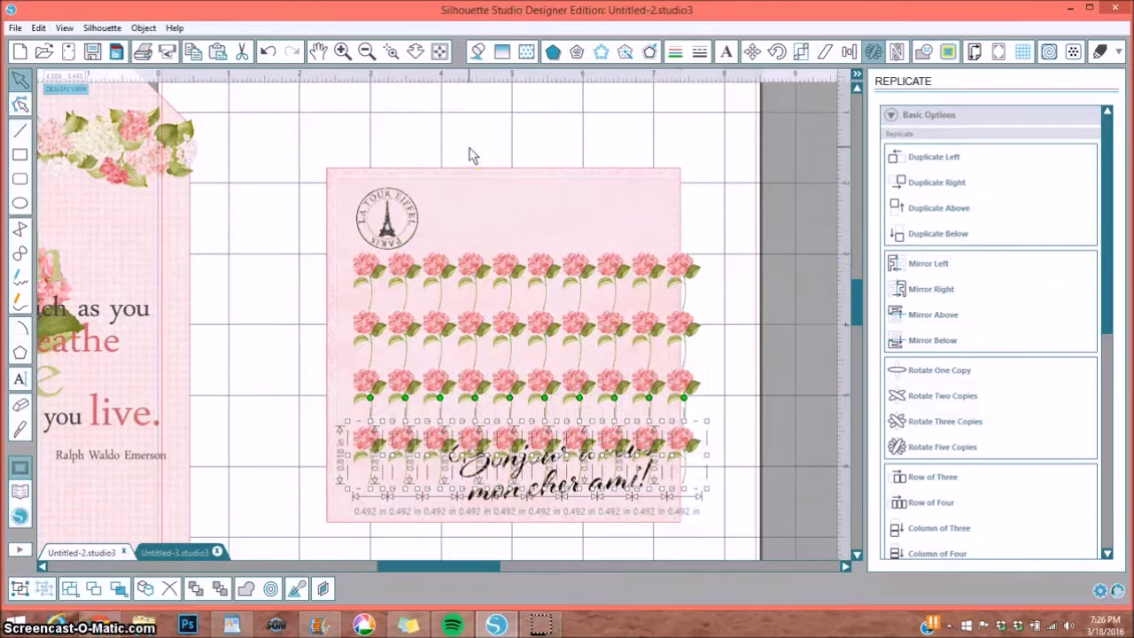
click(575, 361)
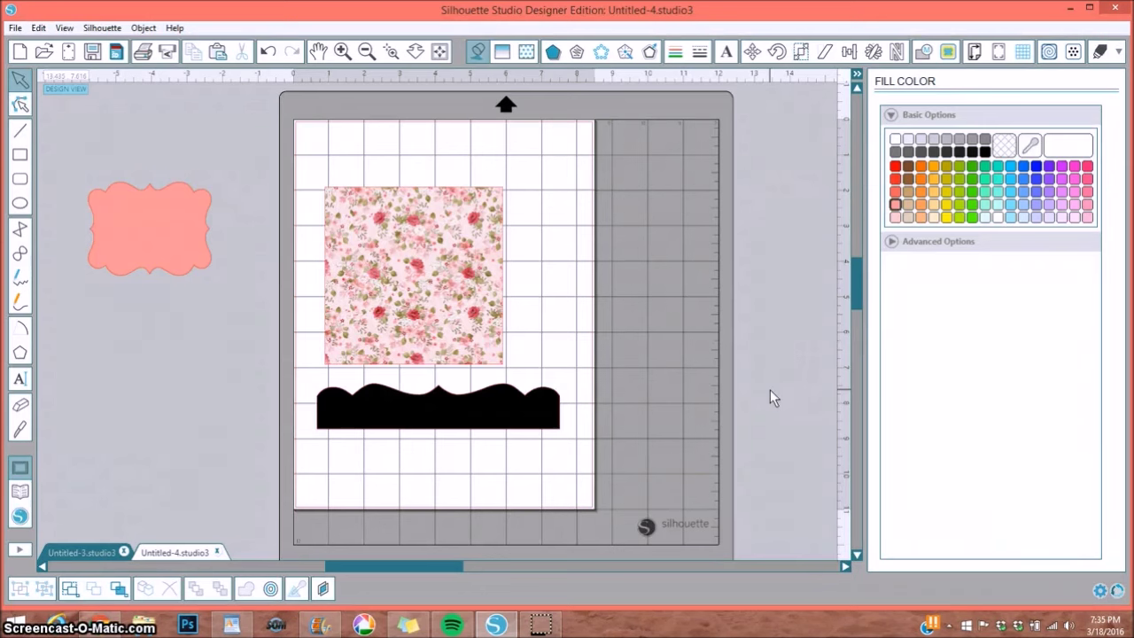
Center the floral square near the page top, move the black scalloped border off beside it, and place the coral label below the square
drag(375, 229, 426, 197)
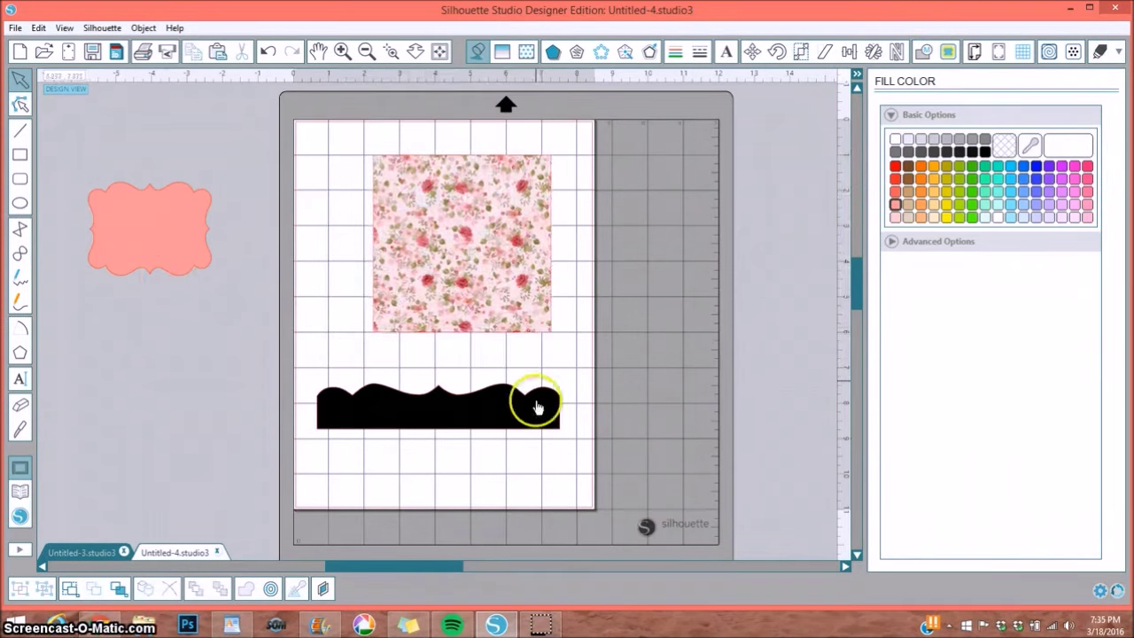
drag(395, 413, 641, 253)
click(642, 254)
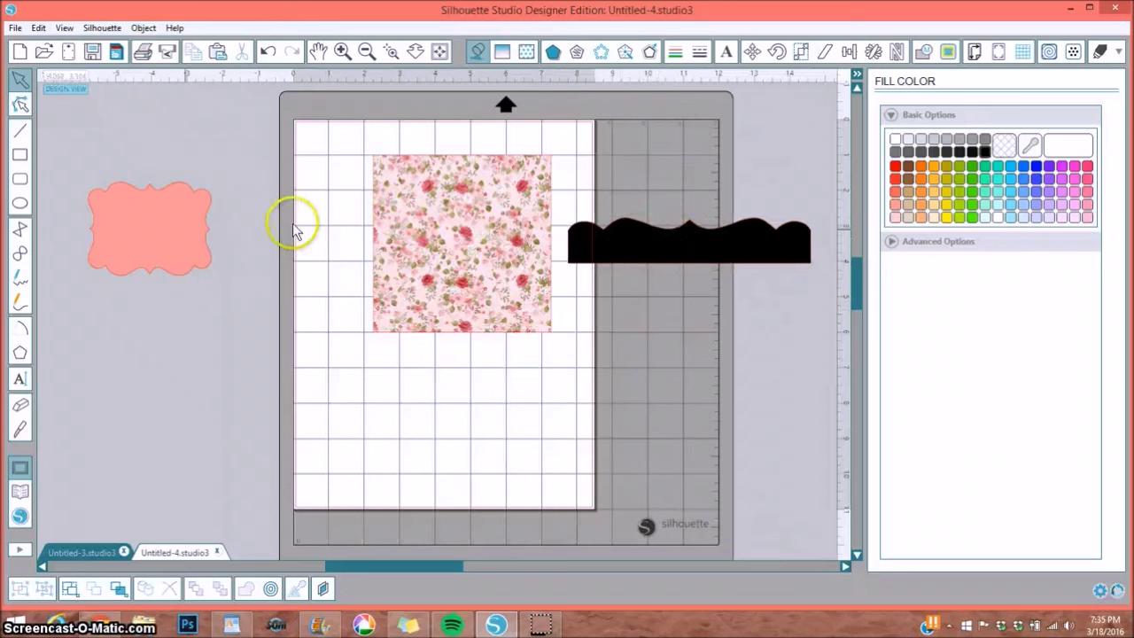
drag(172, 235, 439, 422)
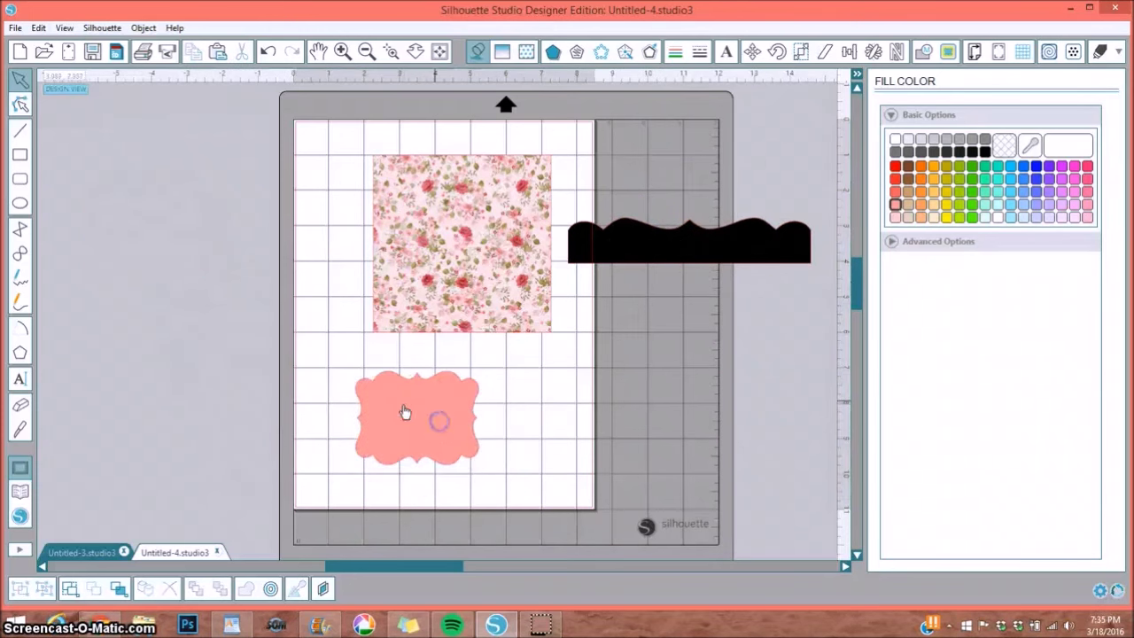
Cut straight across the coral label just below its upper scallops with the Straight knife
click(390, 55)
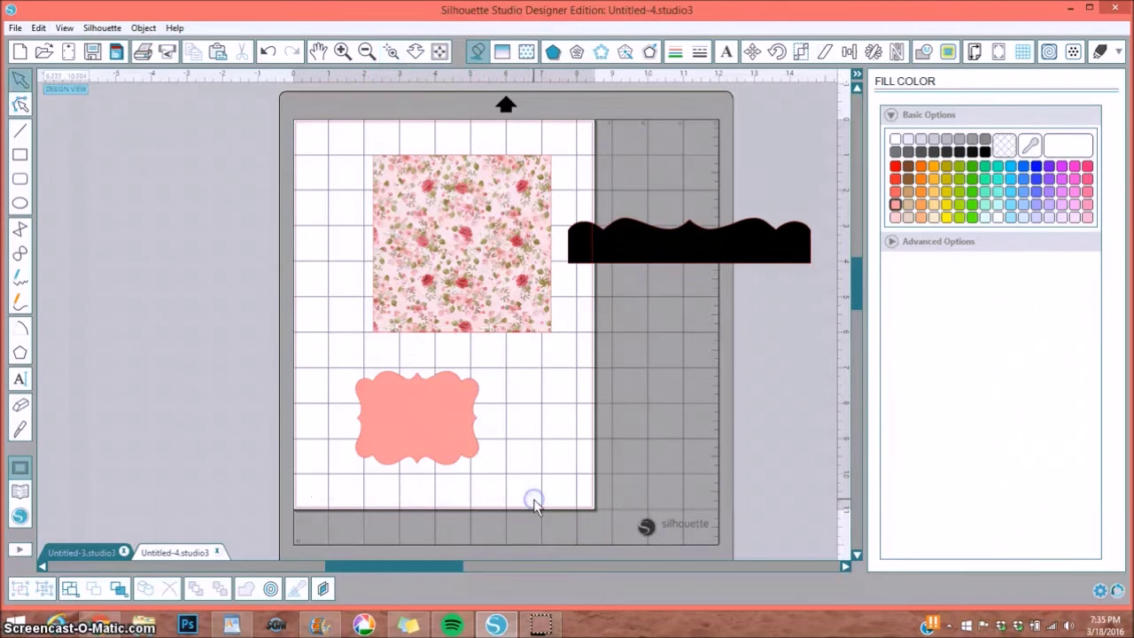
click(541, 501)
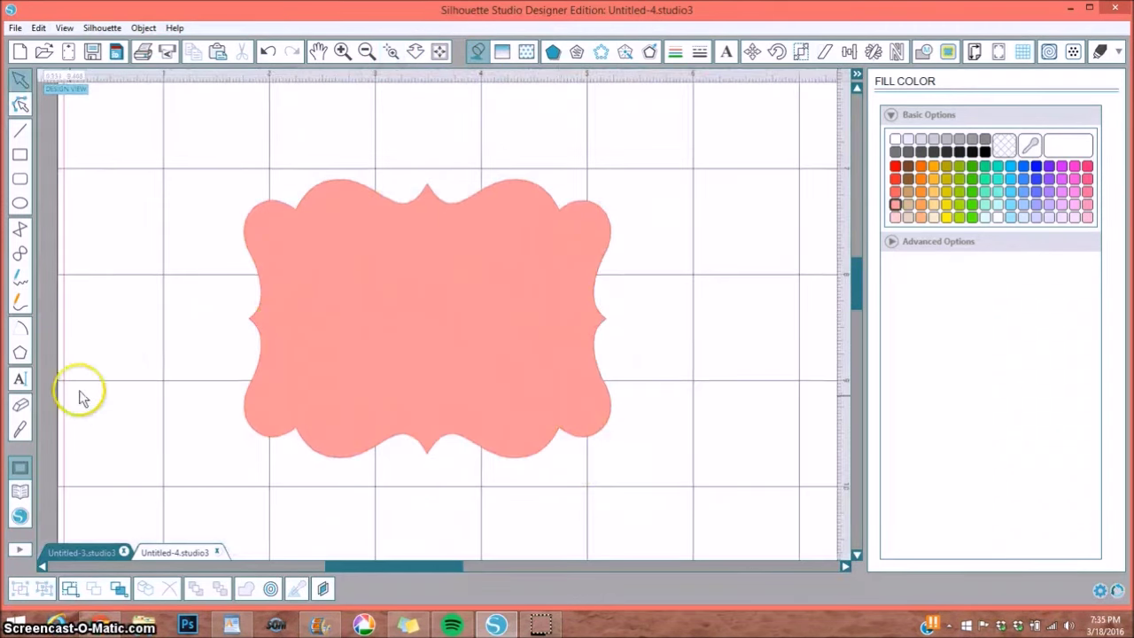
click(21, 429)
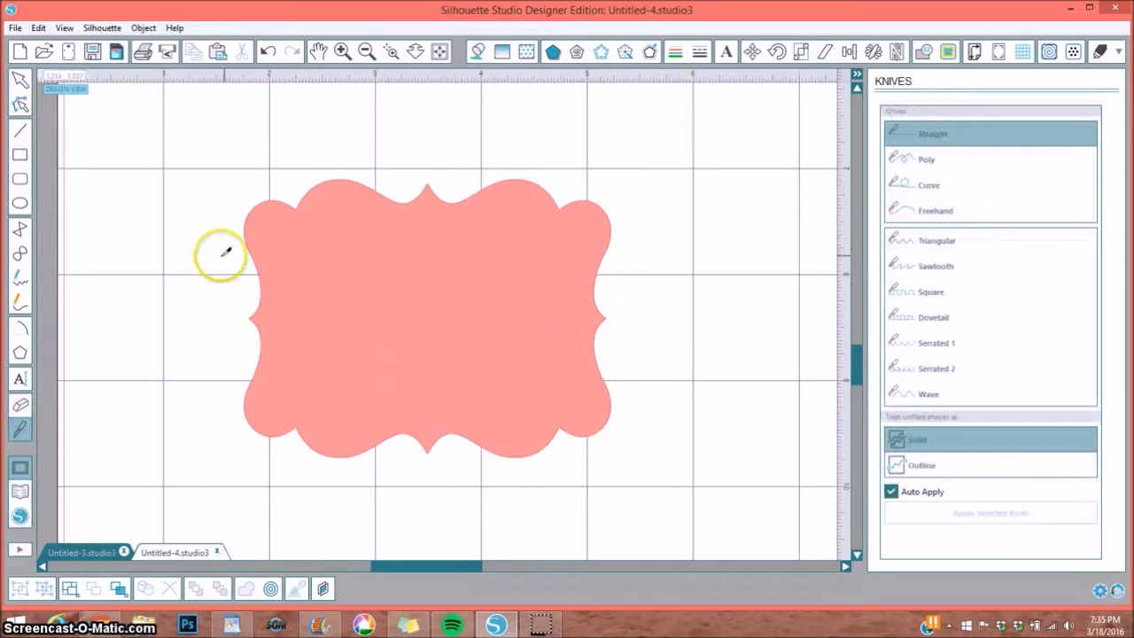
drag(241, 226, 609, 225)
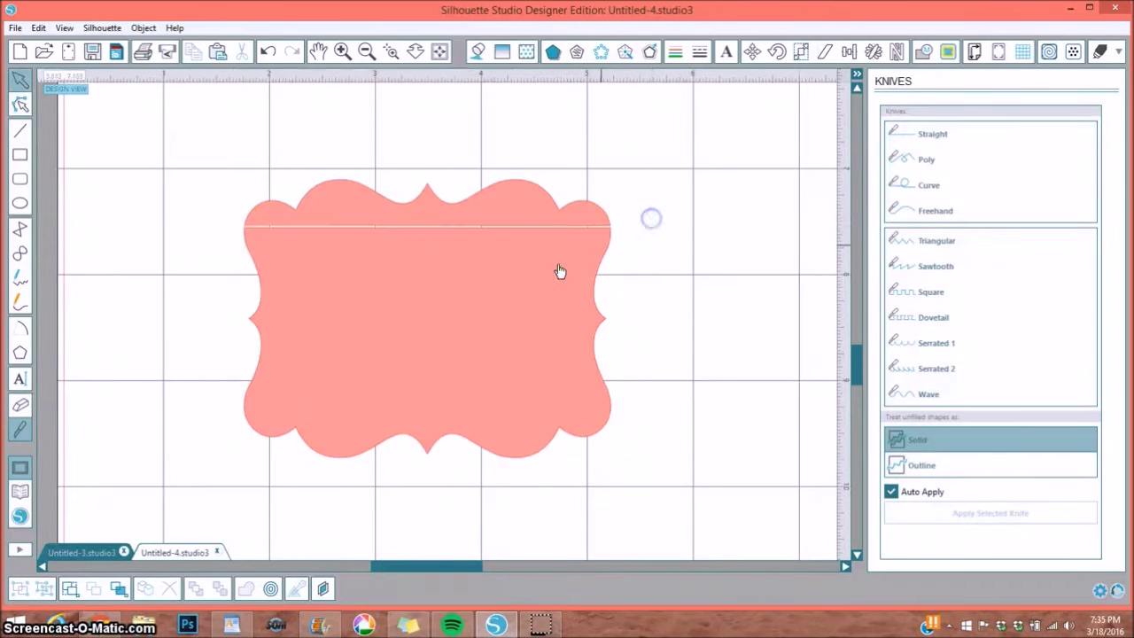
Pull the lower part of the cut coral label away and delete it, keeping the scalloped upper strip
drag(464, 294, 514, 395)
right_click(514, 394)
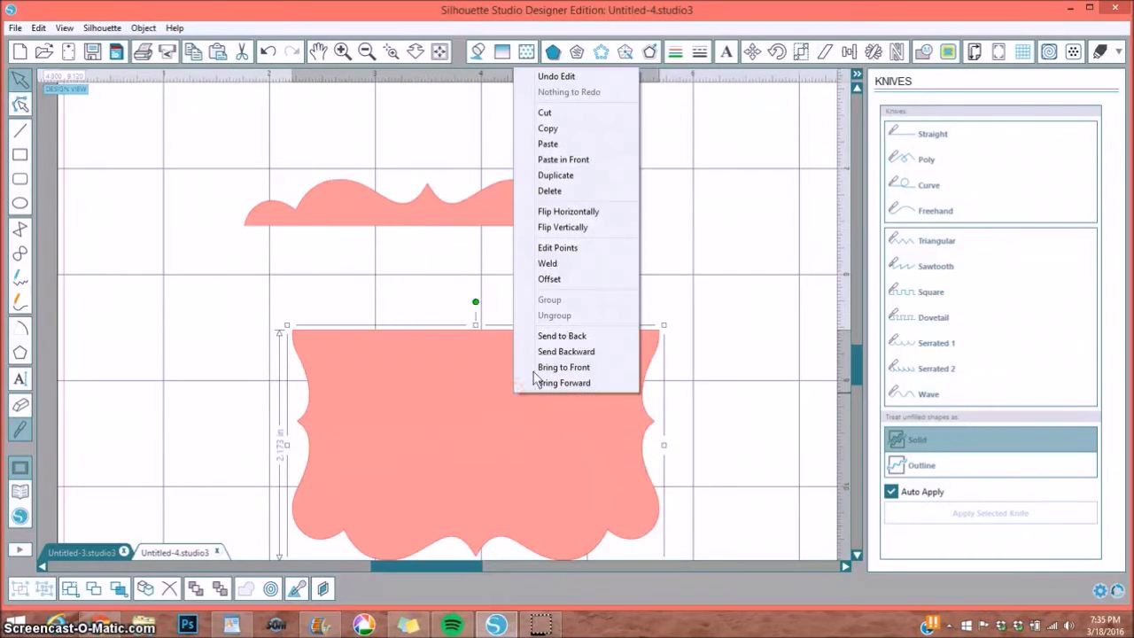
click(554, 190)
drag(462, 232, 467, 252)
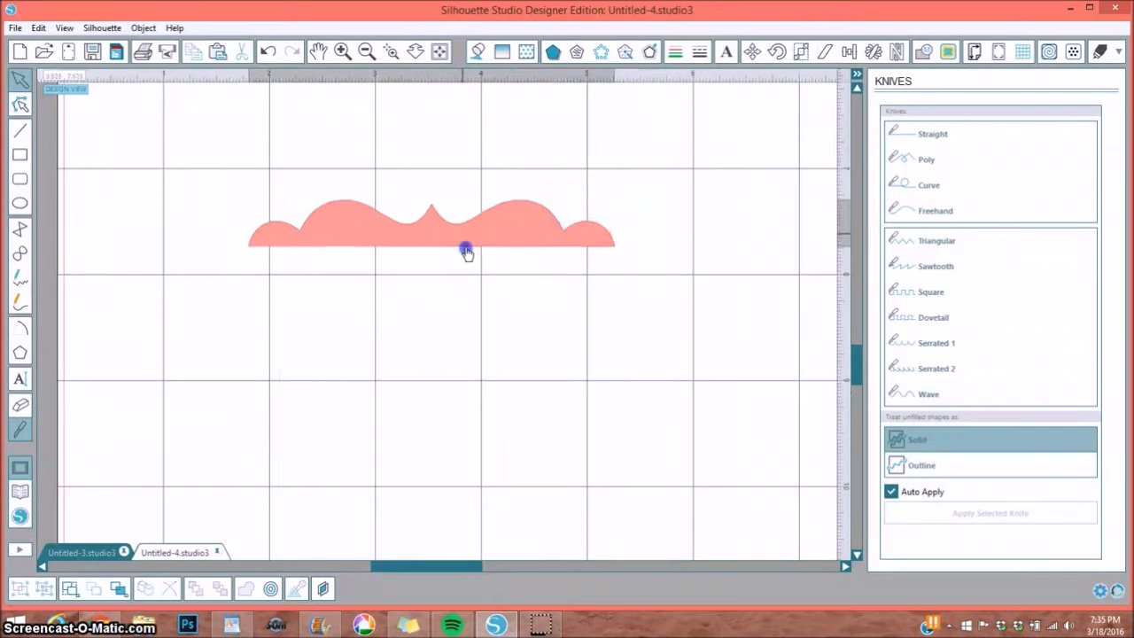
Delete the coral scalloped strip and move the black scalloped border back onto the page below the floral square
click(438, 51)
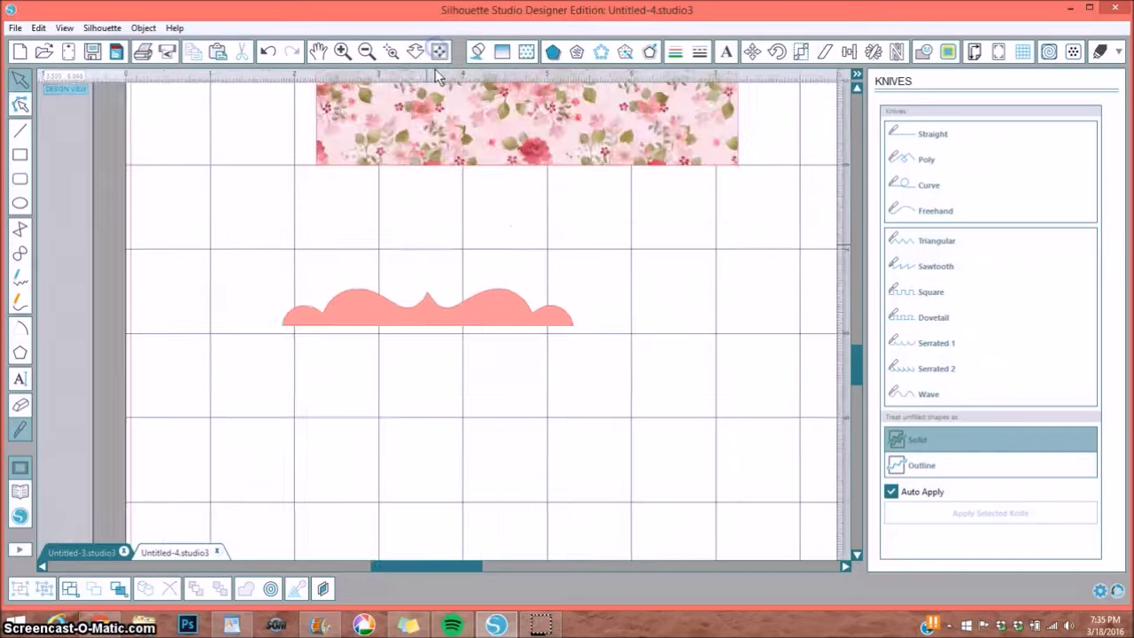
click(404, 395)
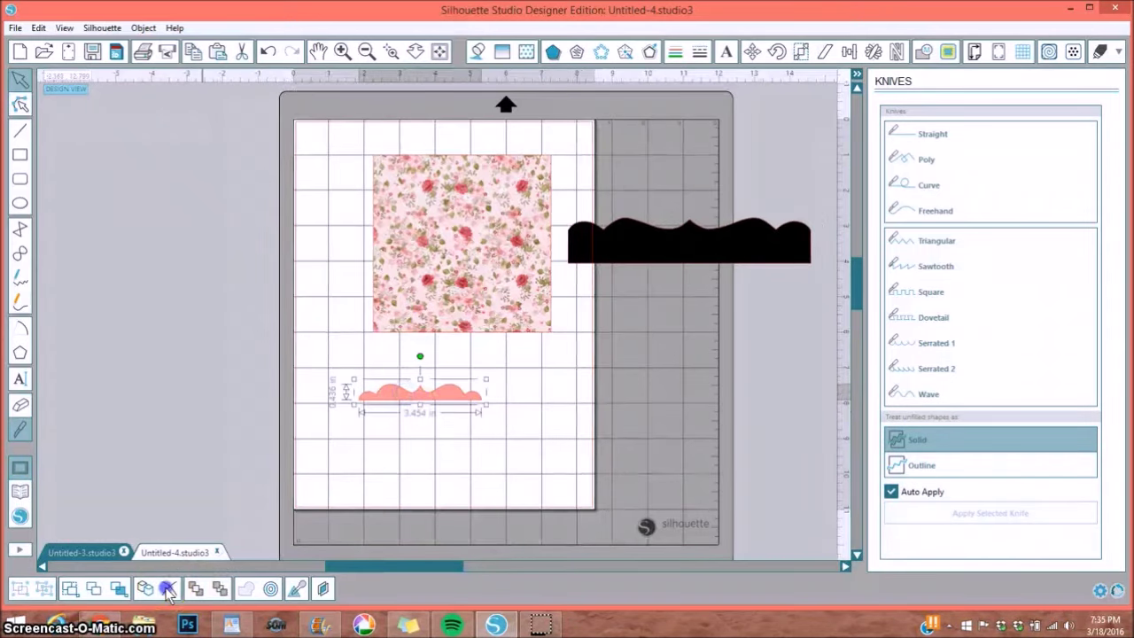
click(169, 588)
drag(617, 251, 456, 401)
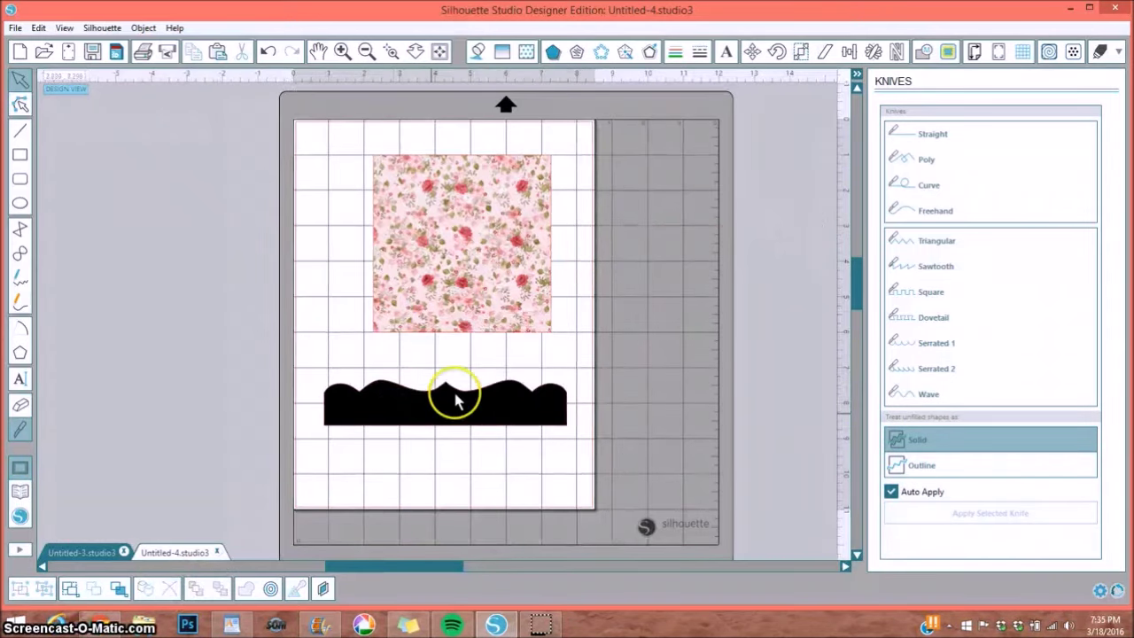
Scale the black scalloped border to 4.997 inches wide with its aspect ratio locked
click(412, 424)
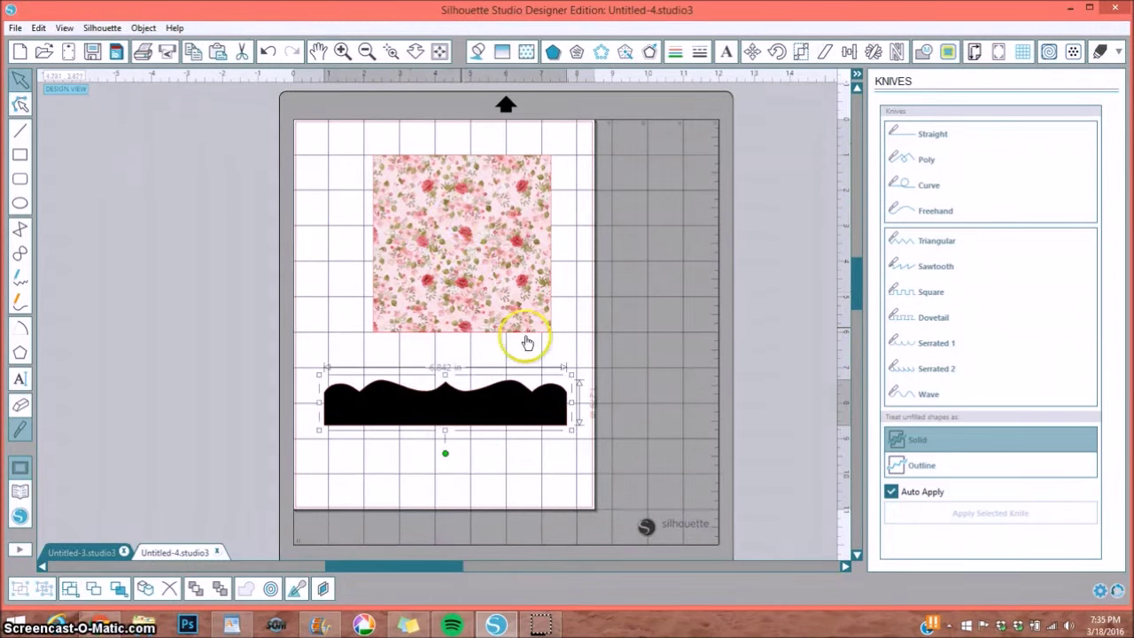
click(798, 51)
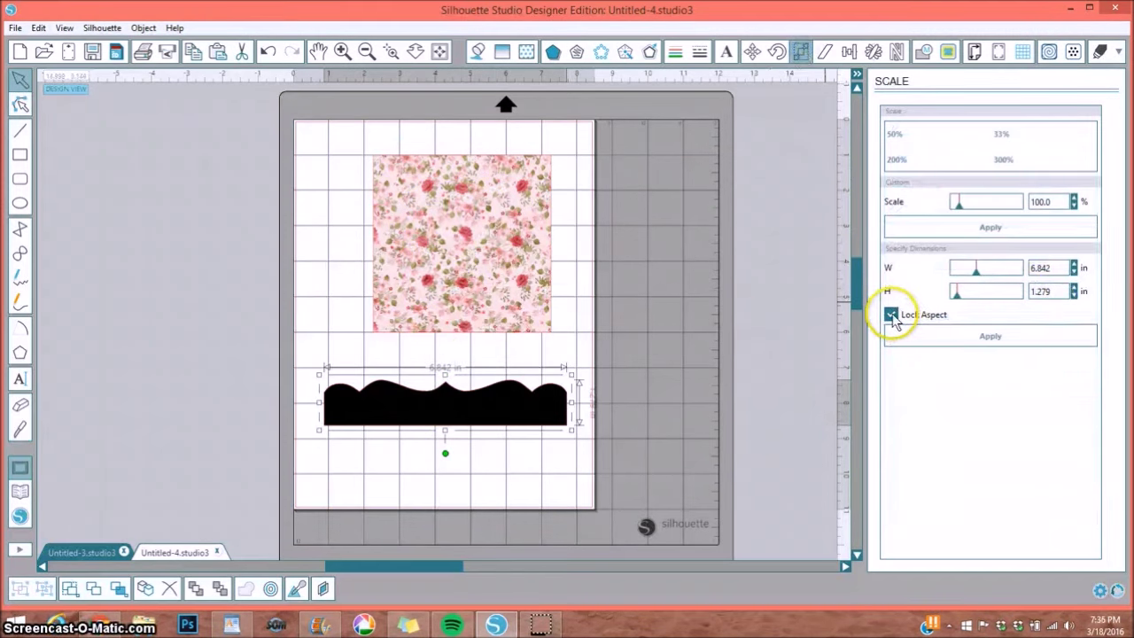
double_click(1044, 268)
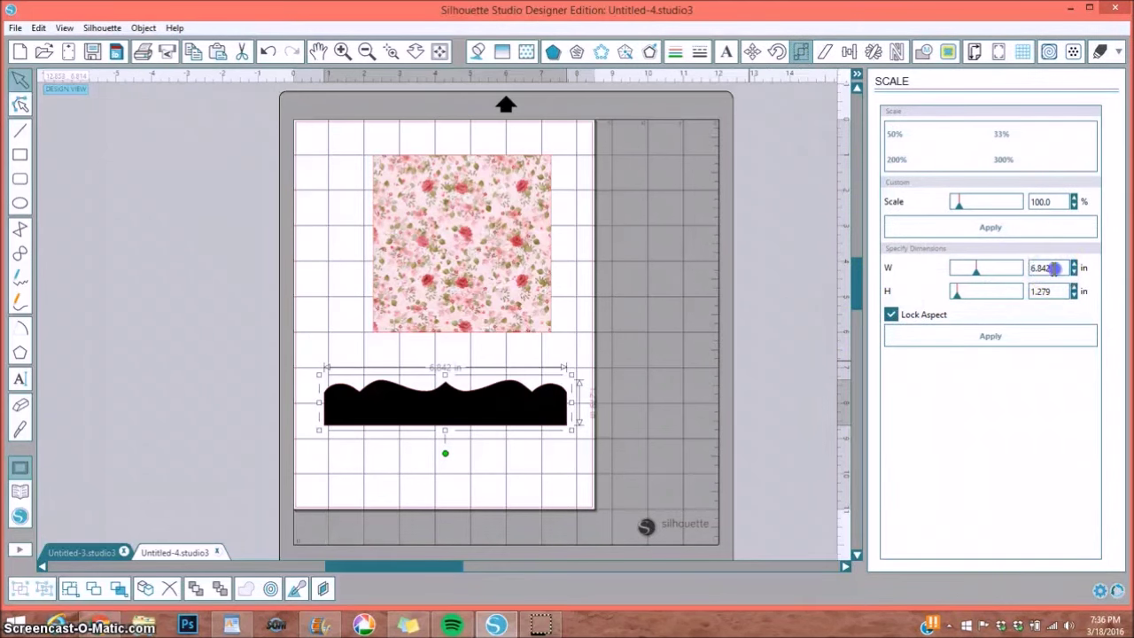
click(992, 337)
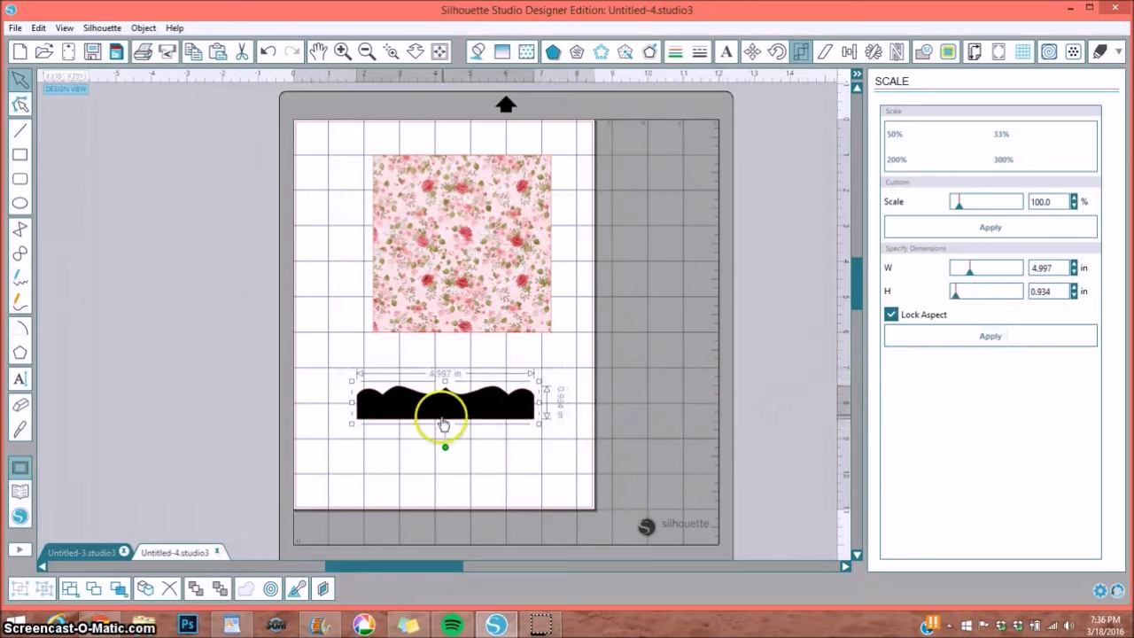
Move the black scalloped border across the page's left edge, try stretching it taller, and undo the stretch
drag(446, 398, 223, 383)
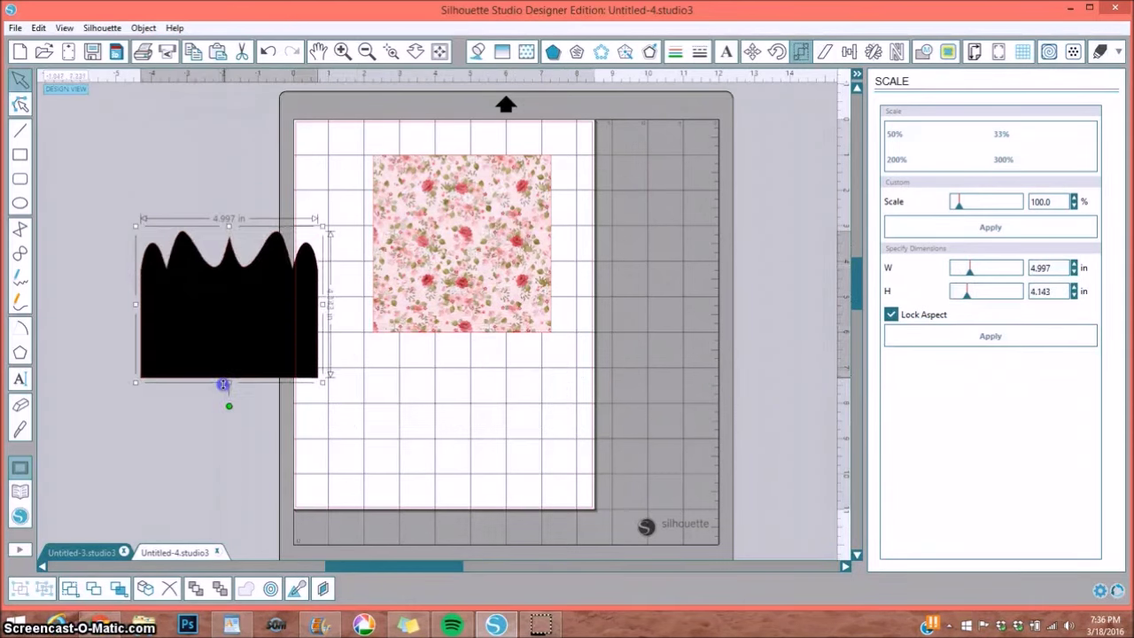
click(268, 51)
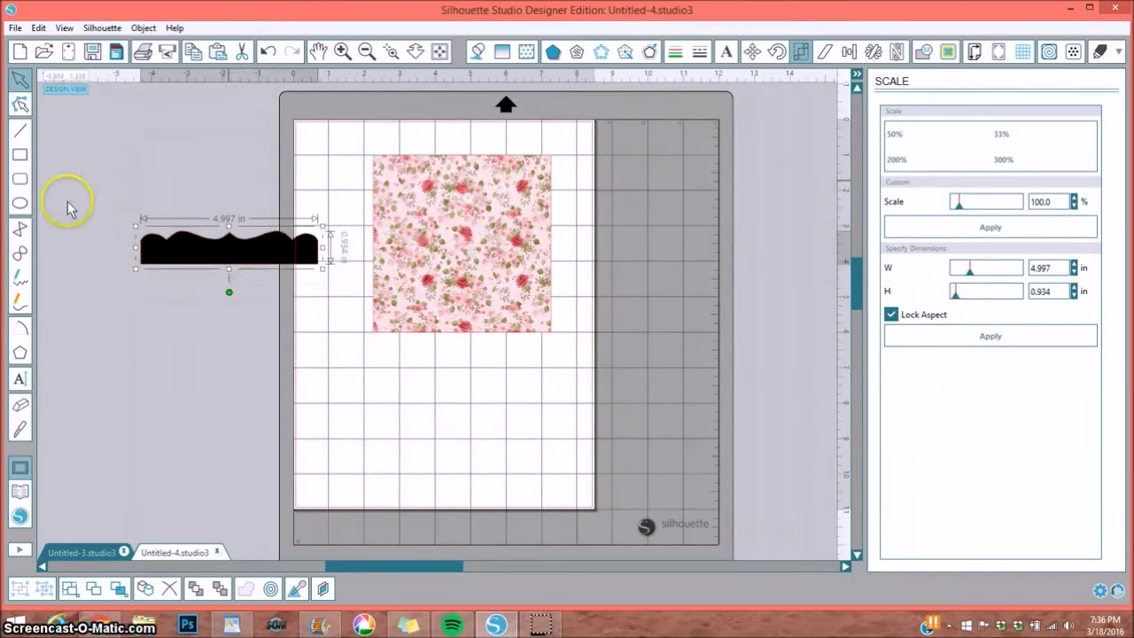
Draw a rectangle about 5.09 inches wide beneath the scalloped border and stretch it to about 2.17 inches tall
click(21, 157)
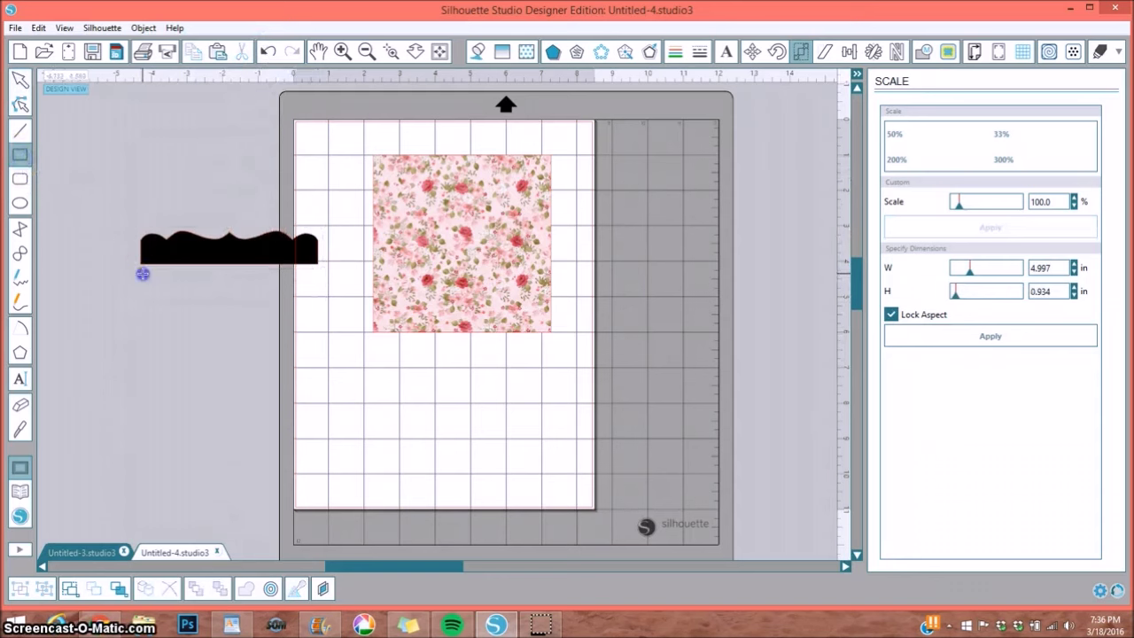
drag(142, 274, 321, 308)
click(256, 306)
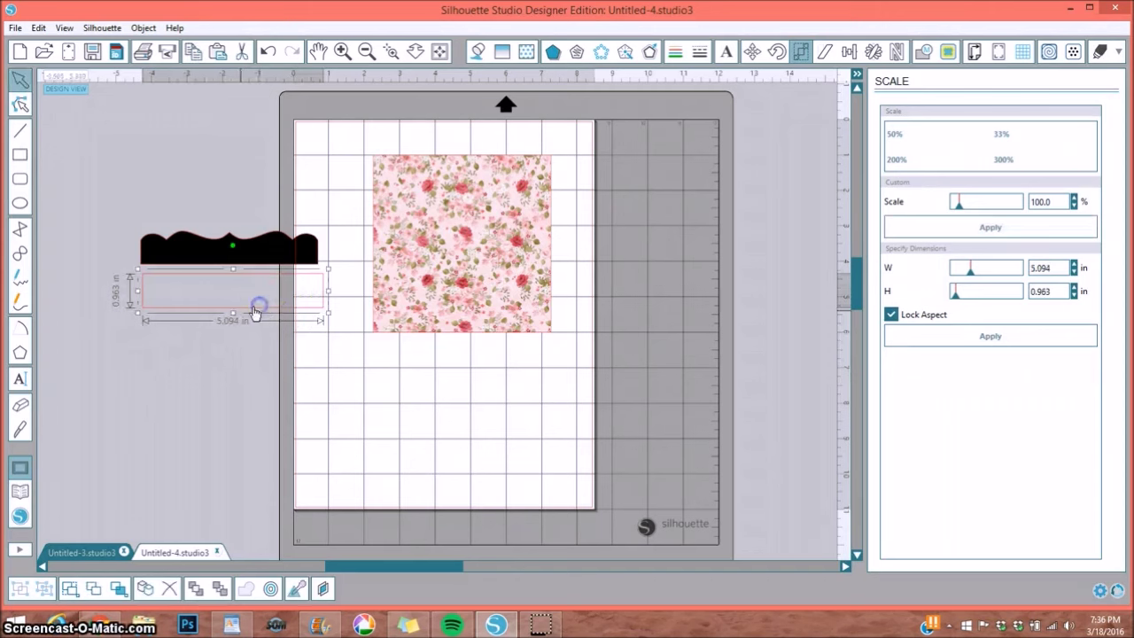
drag(233, 314, 230, 354)
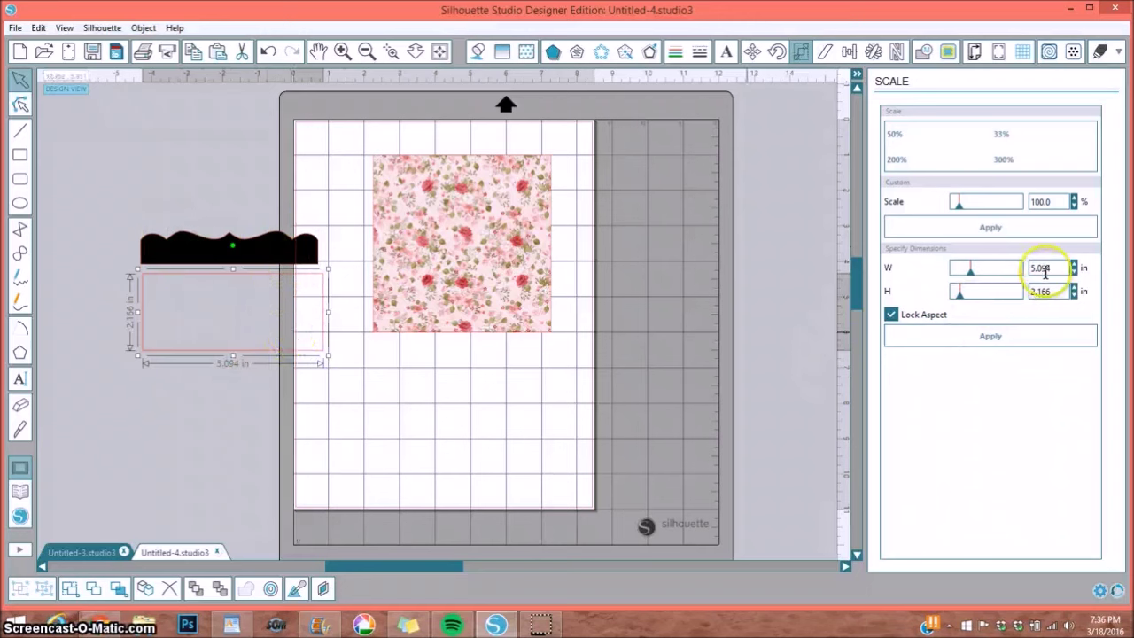
Set the rectangle's width to 5 inches with its aspect ratio unlocked
click(1060, 267)
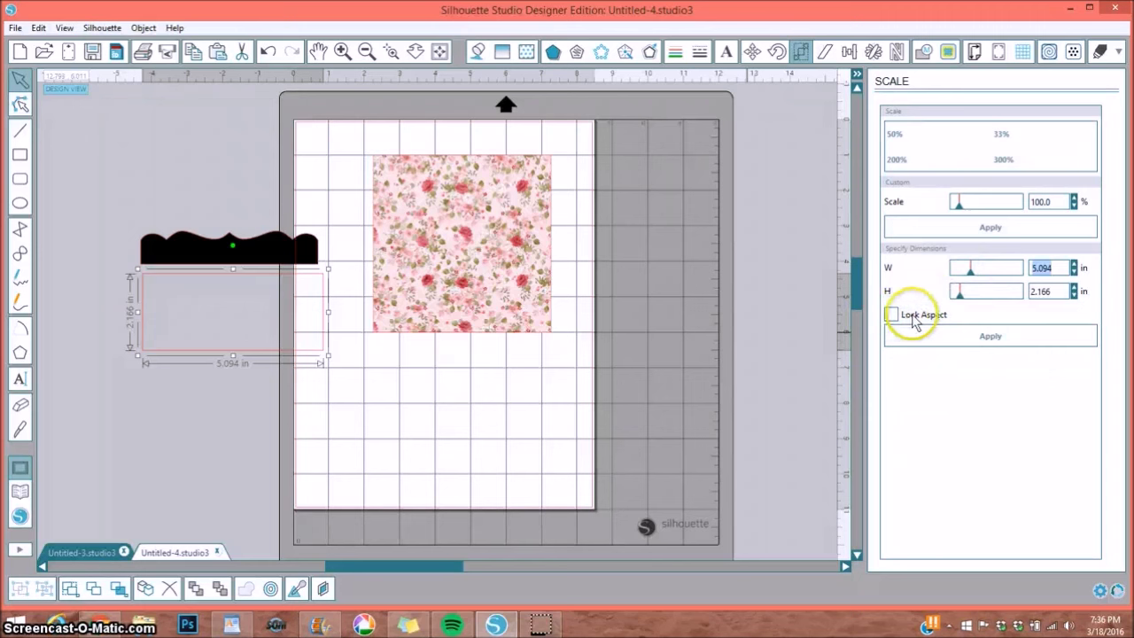
click(998, 337)
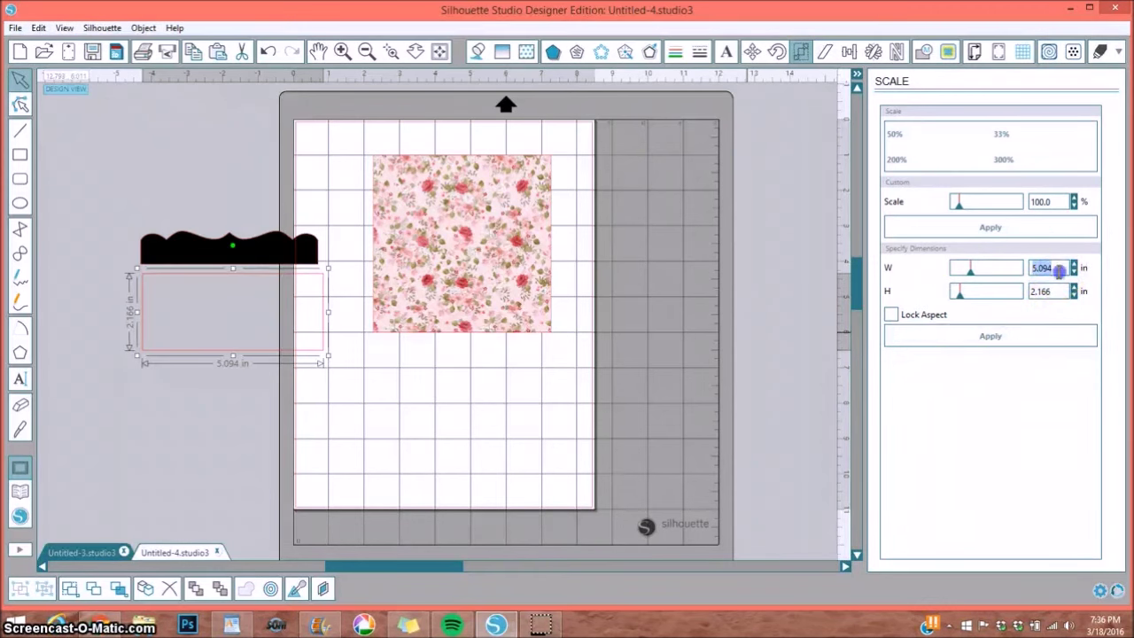
text(5)
click(951, 331)
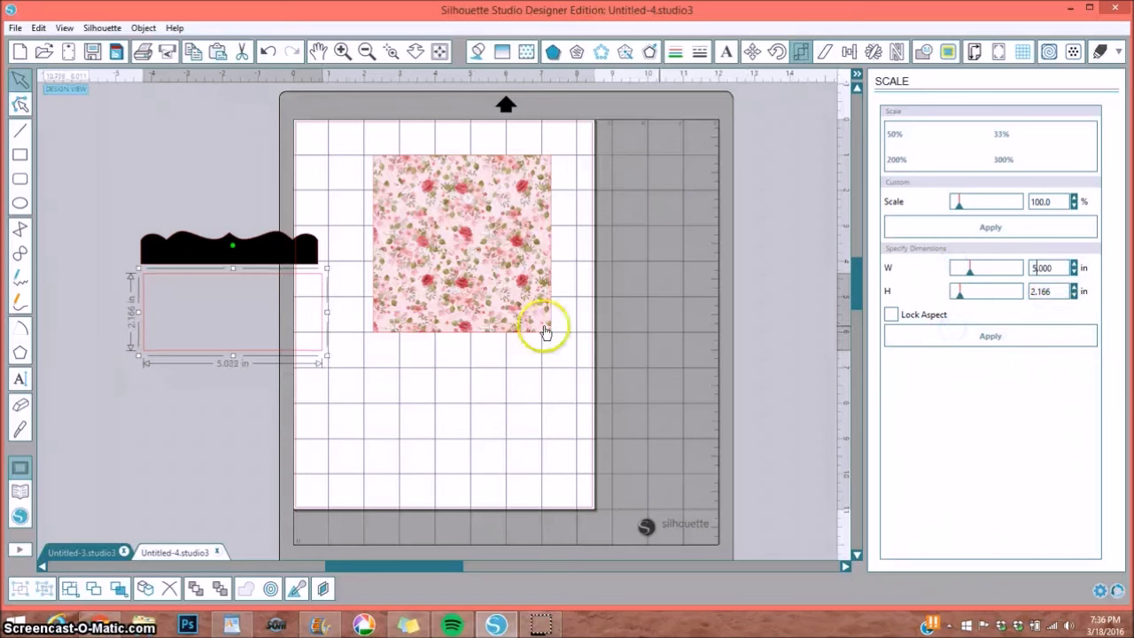
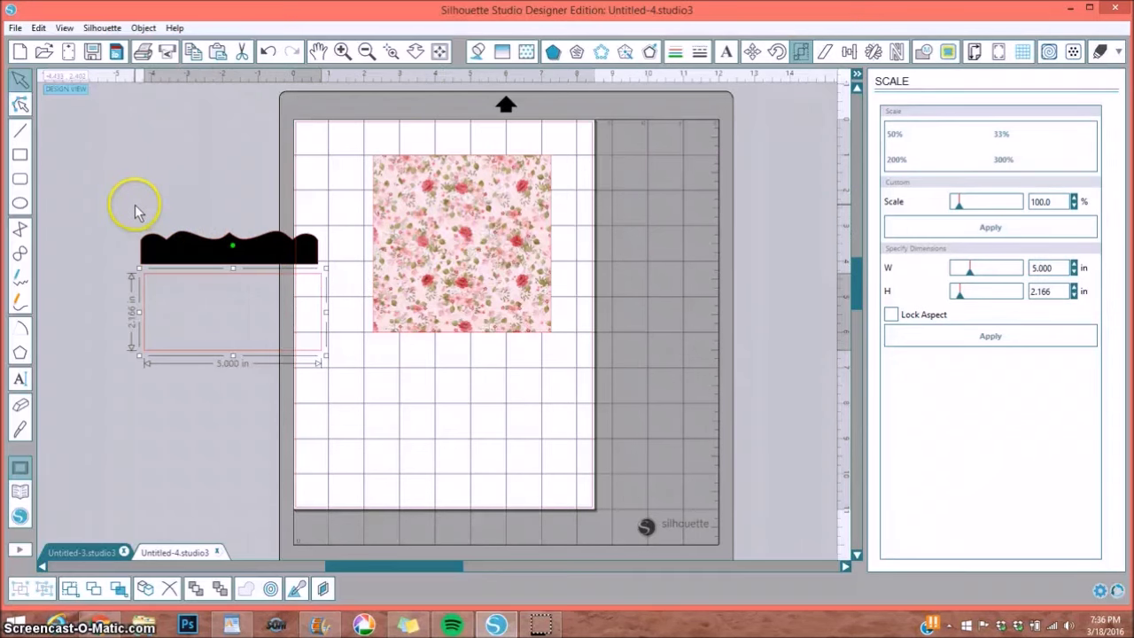
Align the scalloped border and the rectangle by their horizontal centers and their top edges
drag(134, 210, 326, 321)
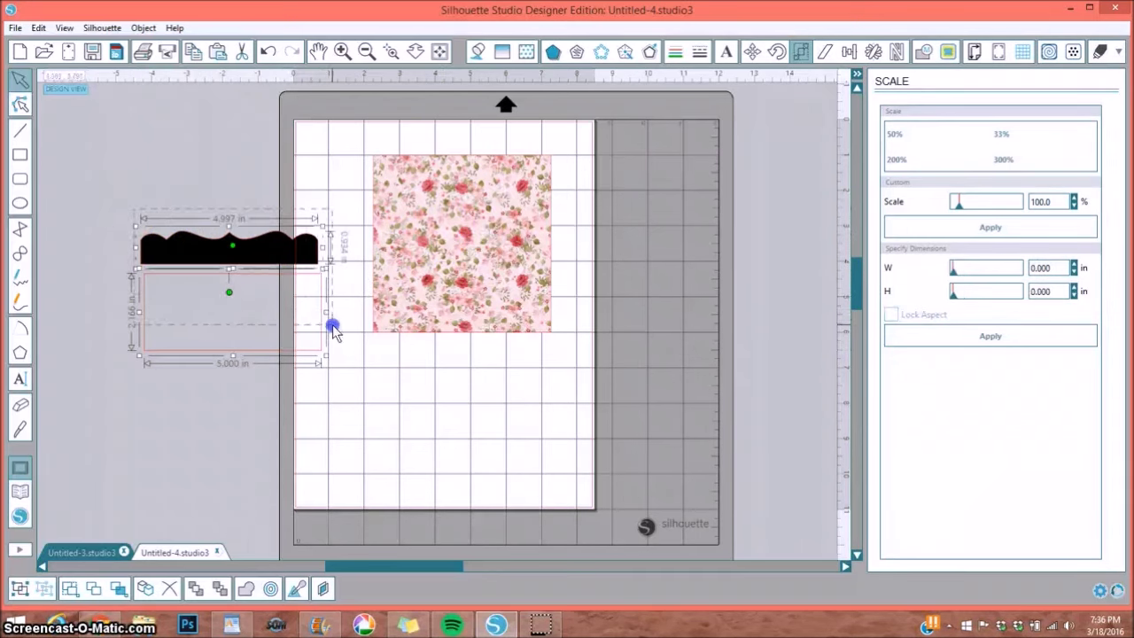
click(850, 53)
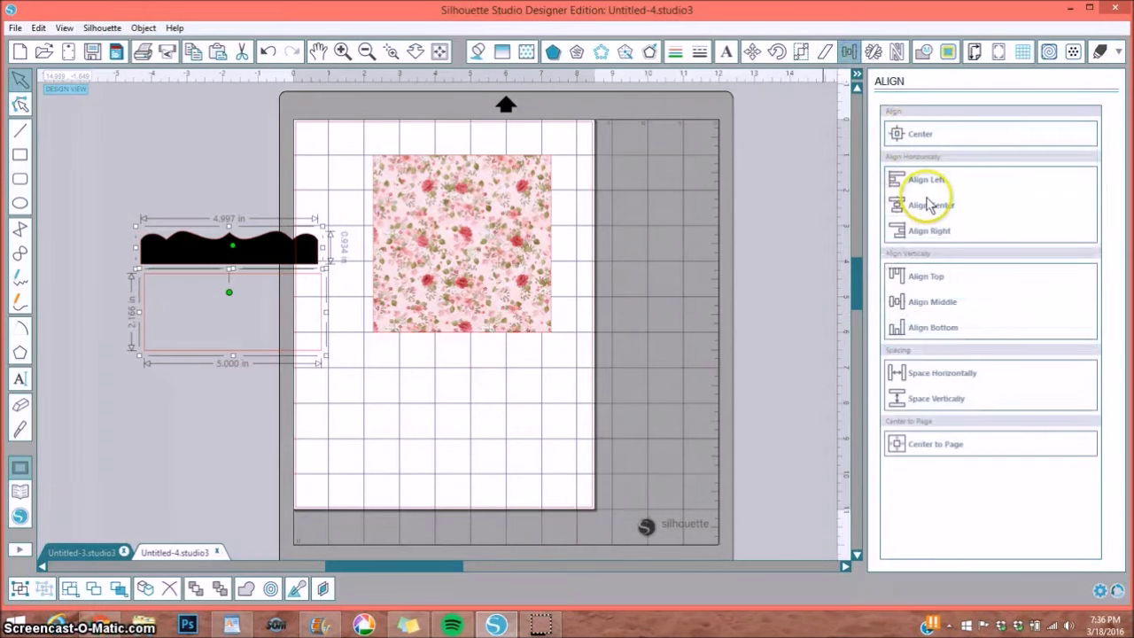
click(937, 210)
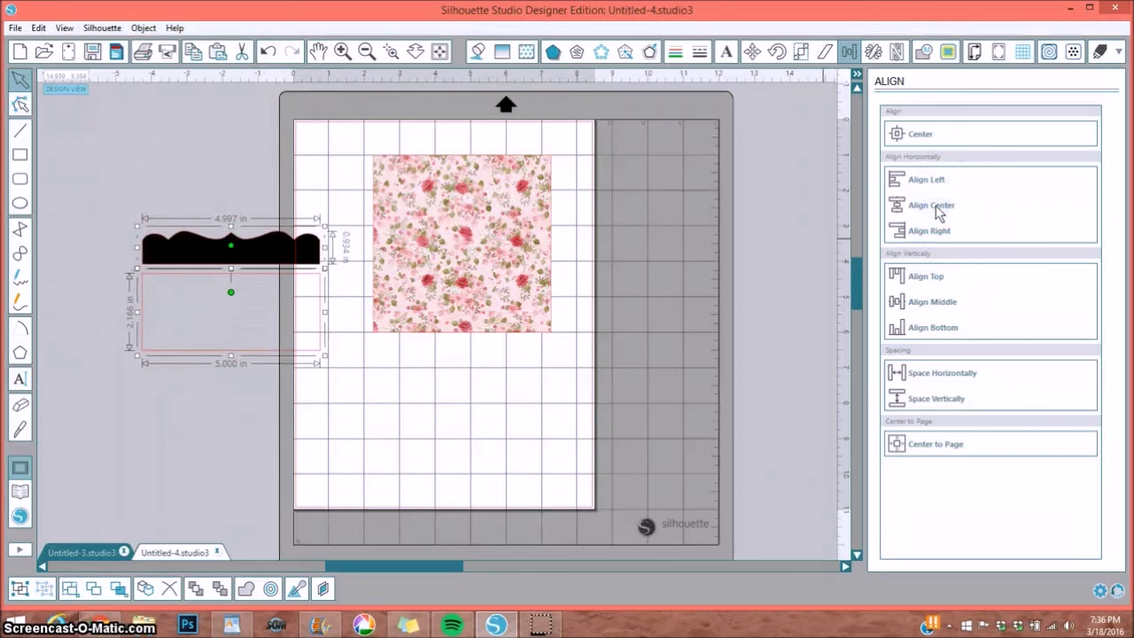
click(930, 277)
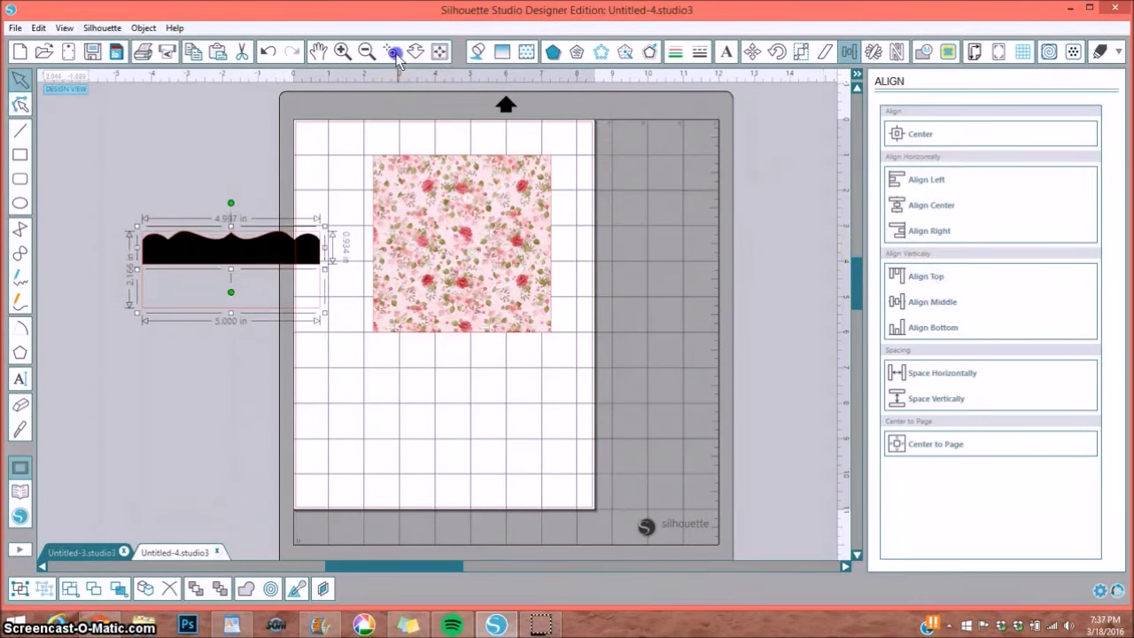
Nudge the scalloped border up until all its scallops clear the rectangle's top edge, and weld the two shapes together
click(349, 355)
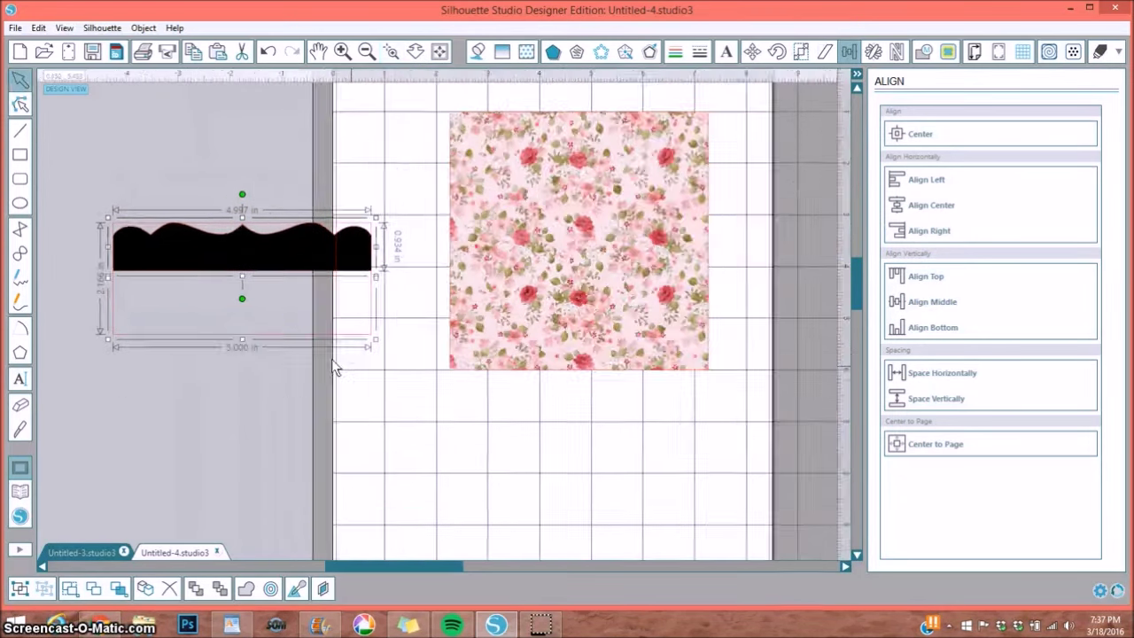
click(359, 171)
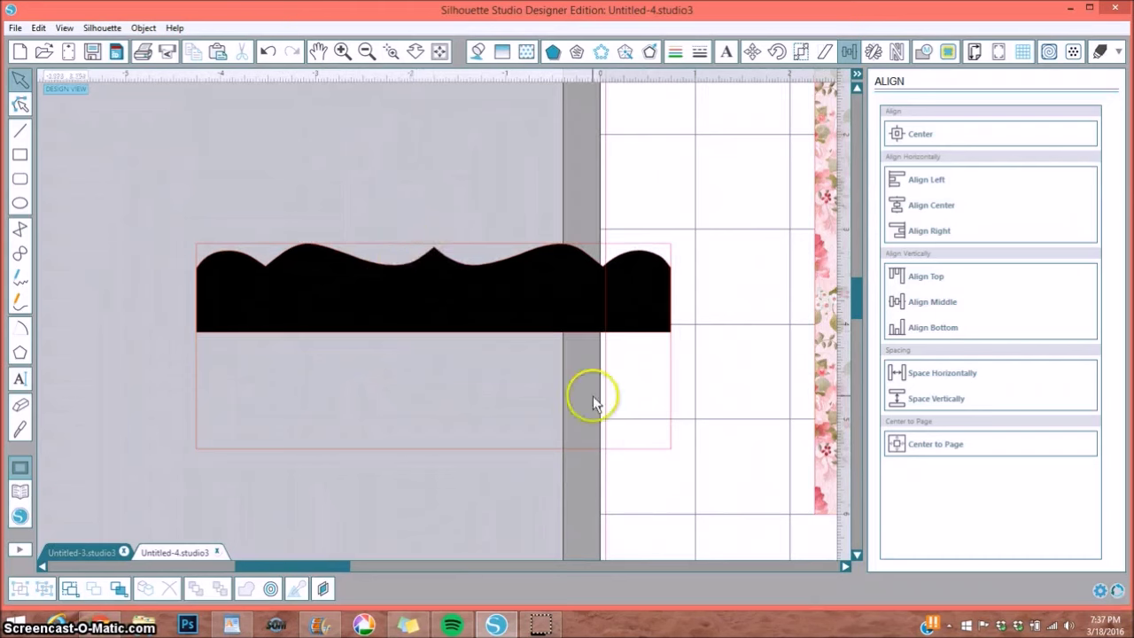
click(457, 292)
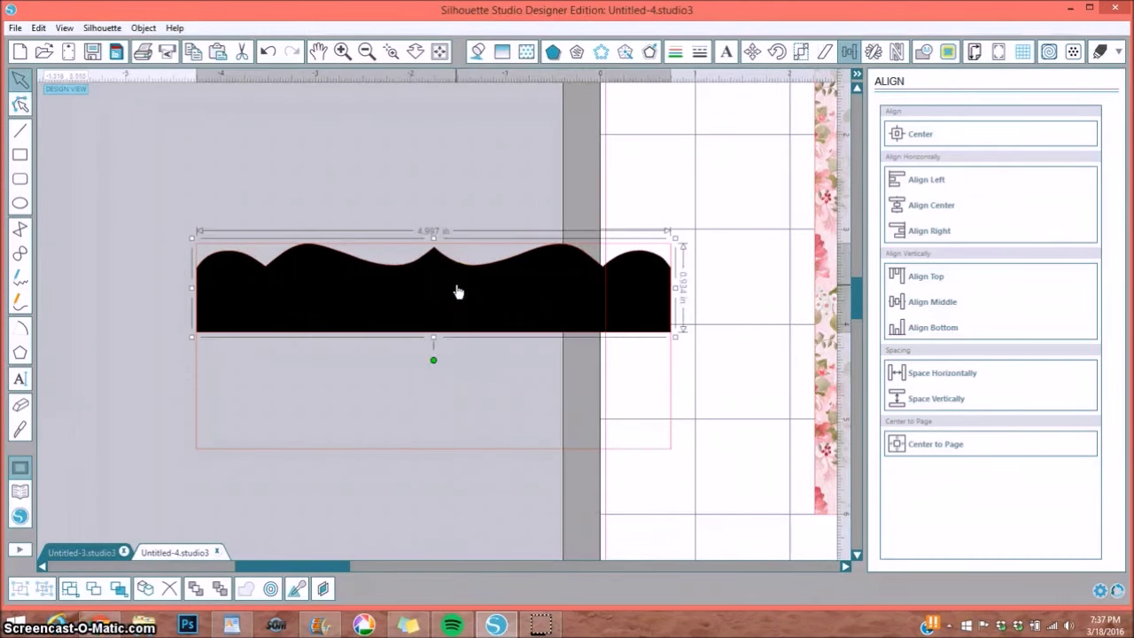
key(Up)
key(Up)
key(Up)
key(Up)
key(Up)
key(Up)
key(Up)
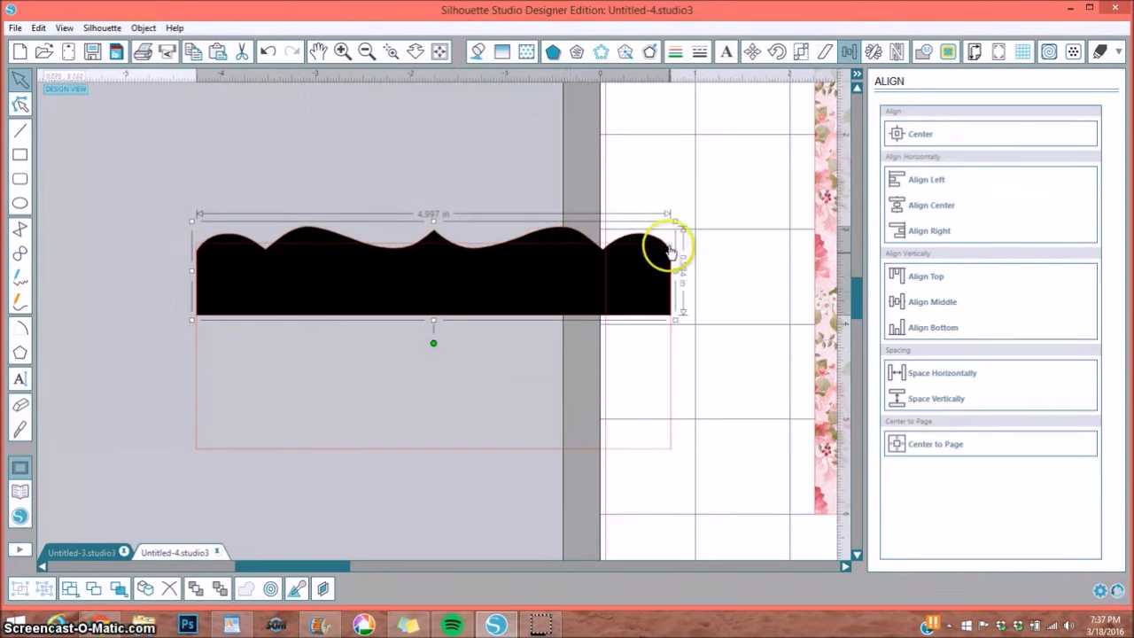
key(Up)
key(Up)
key(Up)
key(Up)
key(Up)
key(Up)
drag(160, 163, 711, 486)
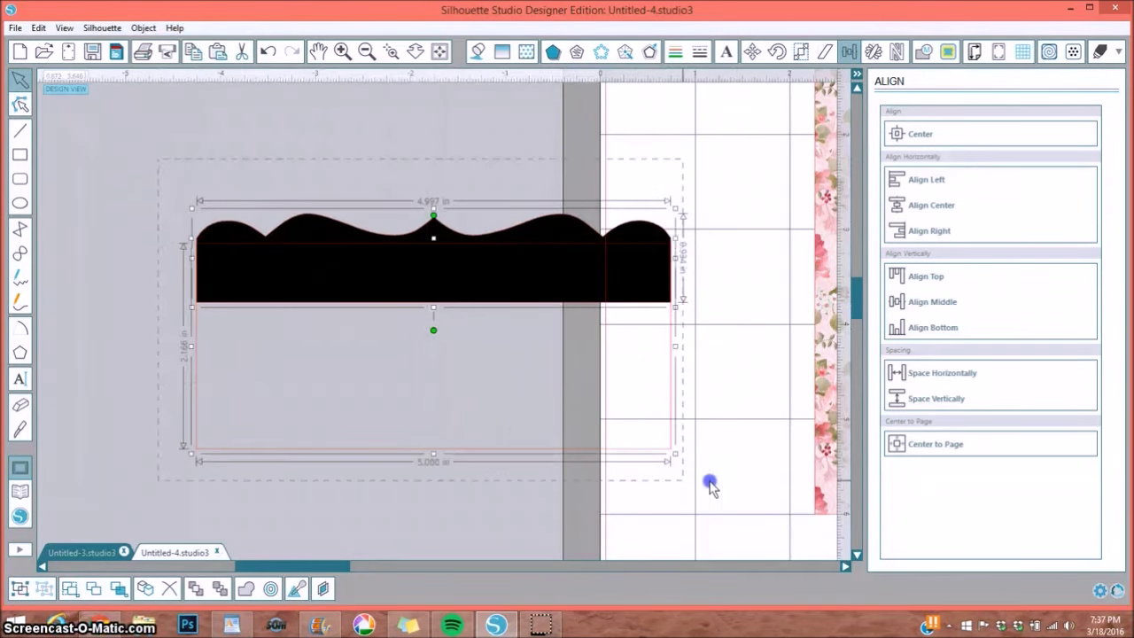
click(246, 592)
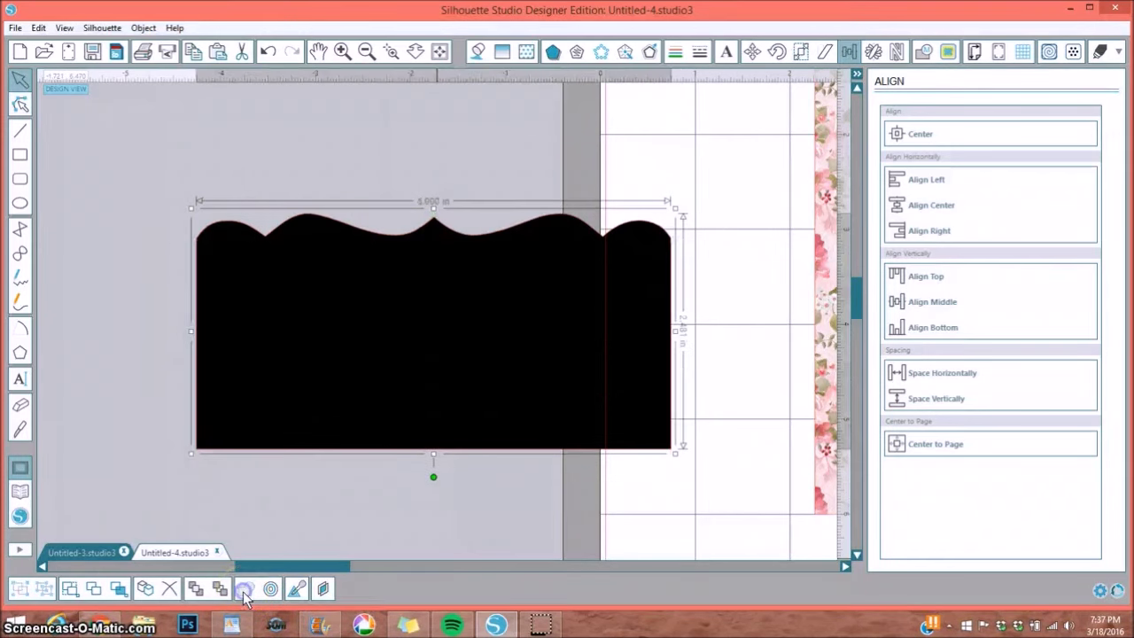
Place the welded scalloped shape over the lower half of the floral square, matching their side and bottom edges
drag(524, 286, 926, 299)
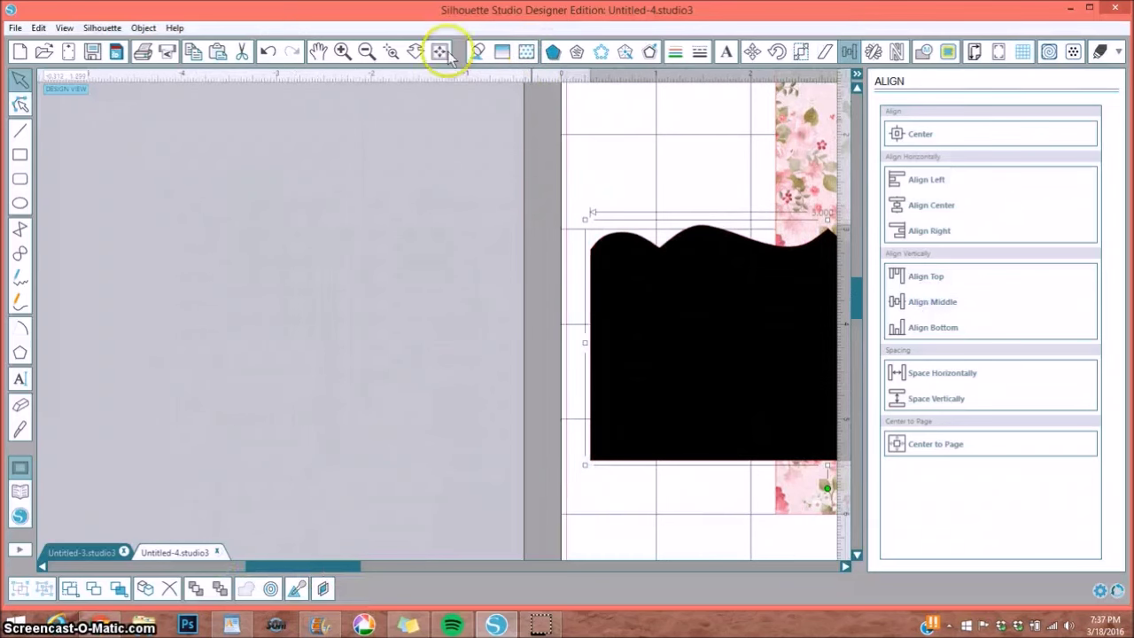
drag(379, 567, 461, 551)
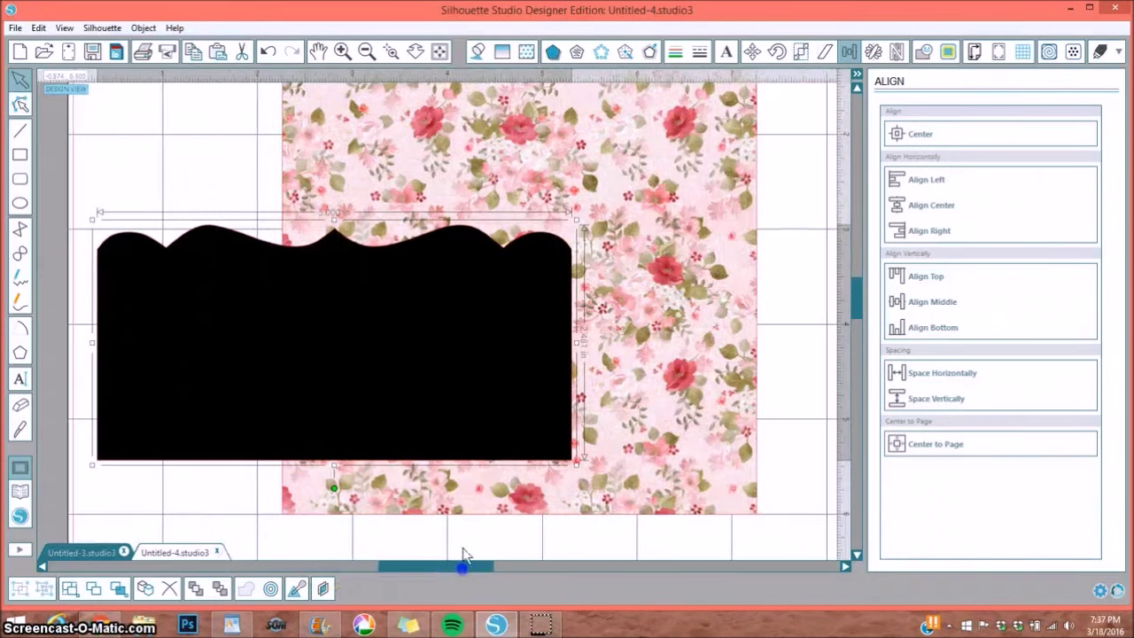
click(365, 52)
click(365, 51)
click(393, 349)
drag(369, 392, 498, 428)
click(437, 463)
click(504, 367)
click(519, 426)
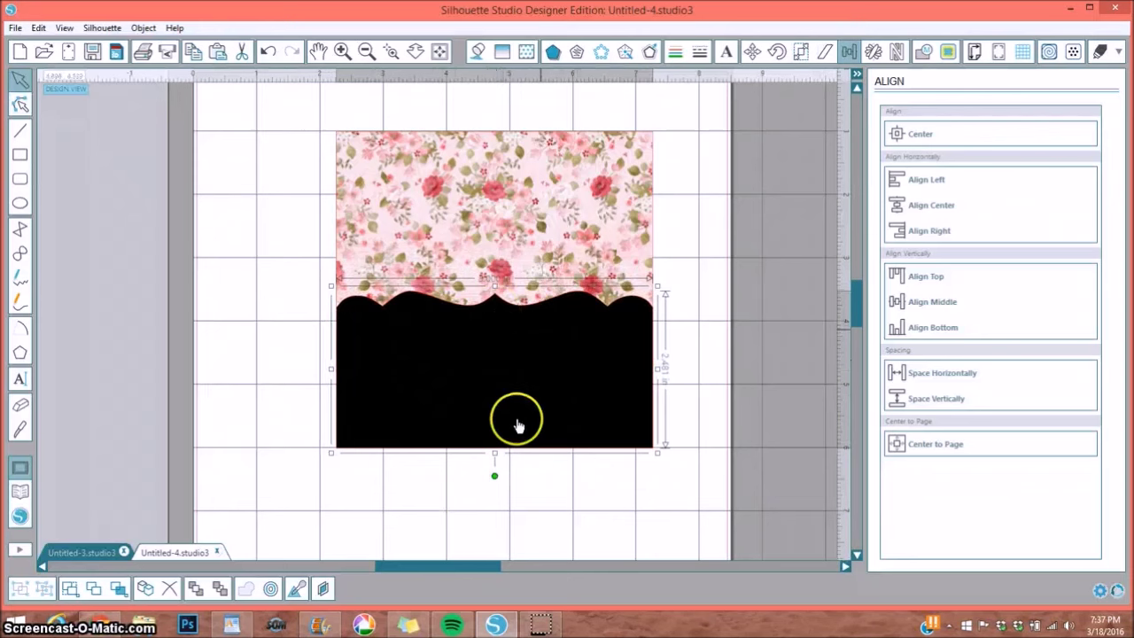
click(520, 232)
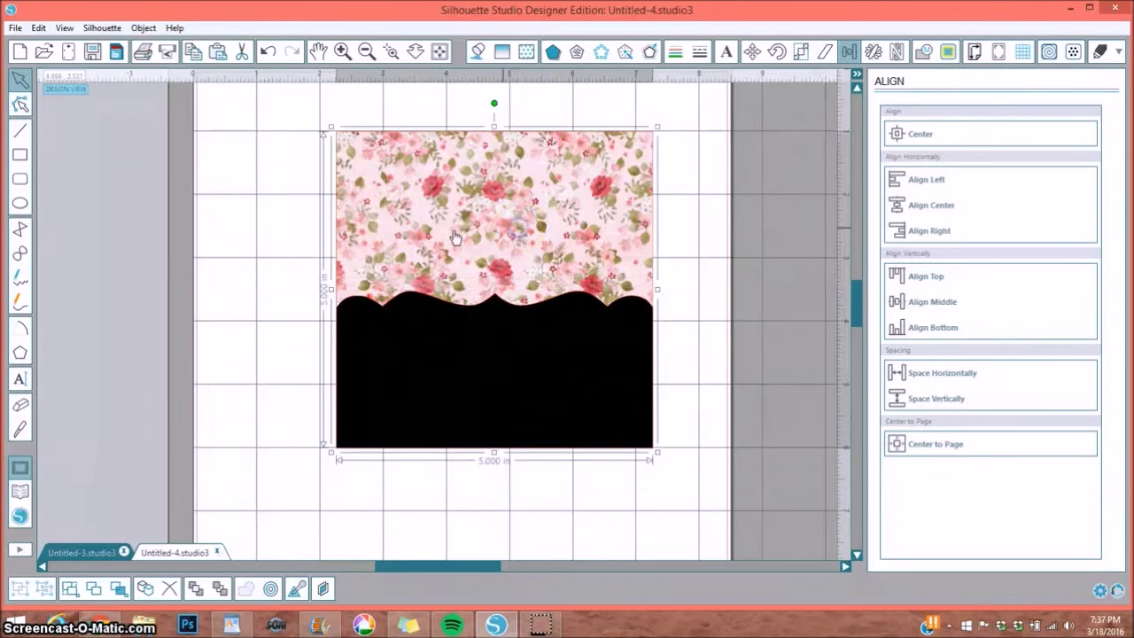
click(258, 258)
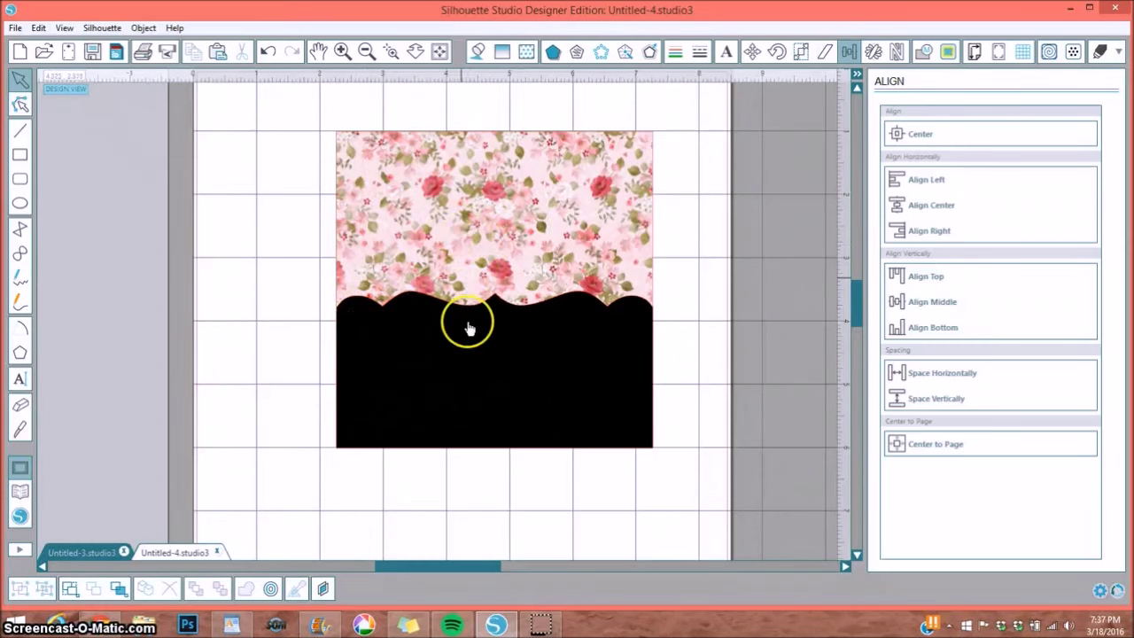
Move the floral square off to the left of the scalloped shape and give the scalloped shape a transparent fill
drag(468, 253, 137, 249)
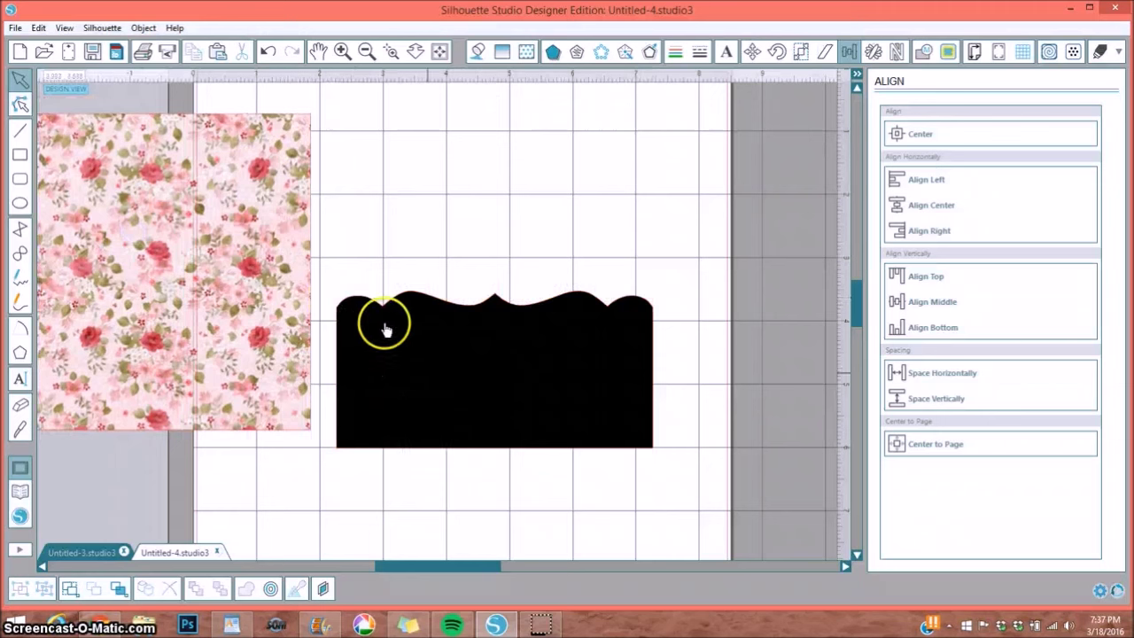
click(466, 320)
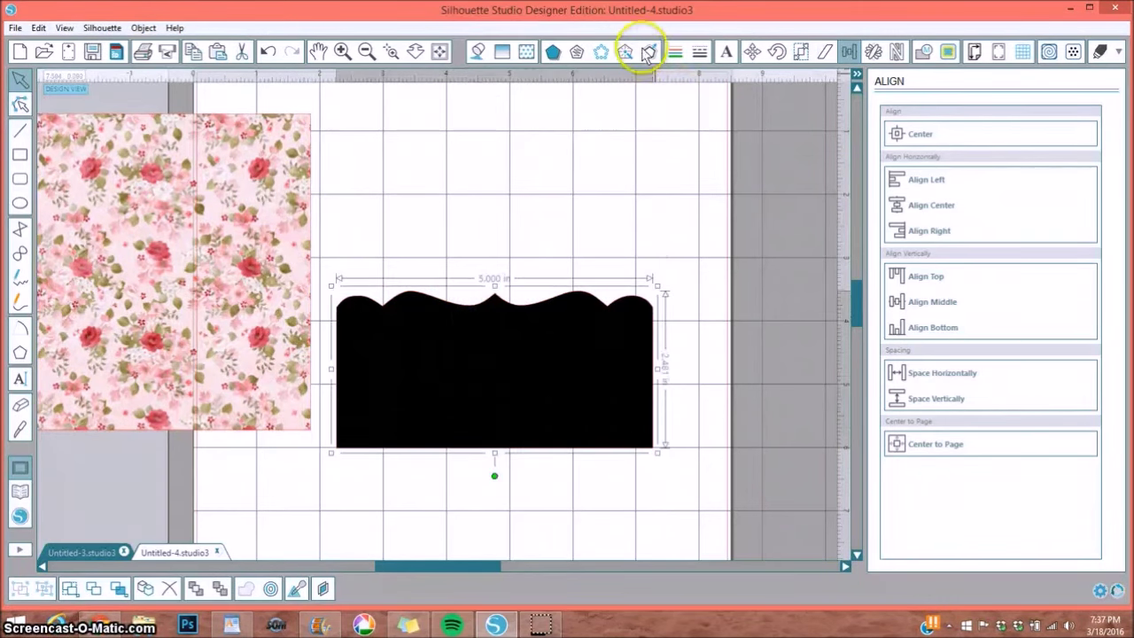
click(649, 54)
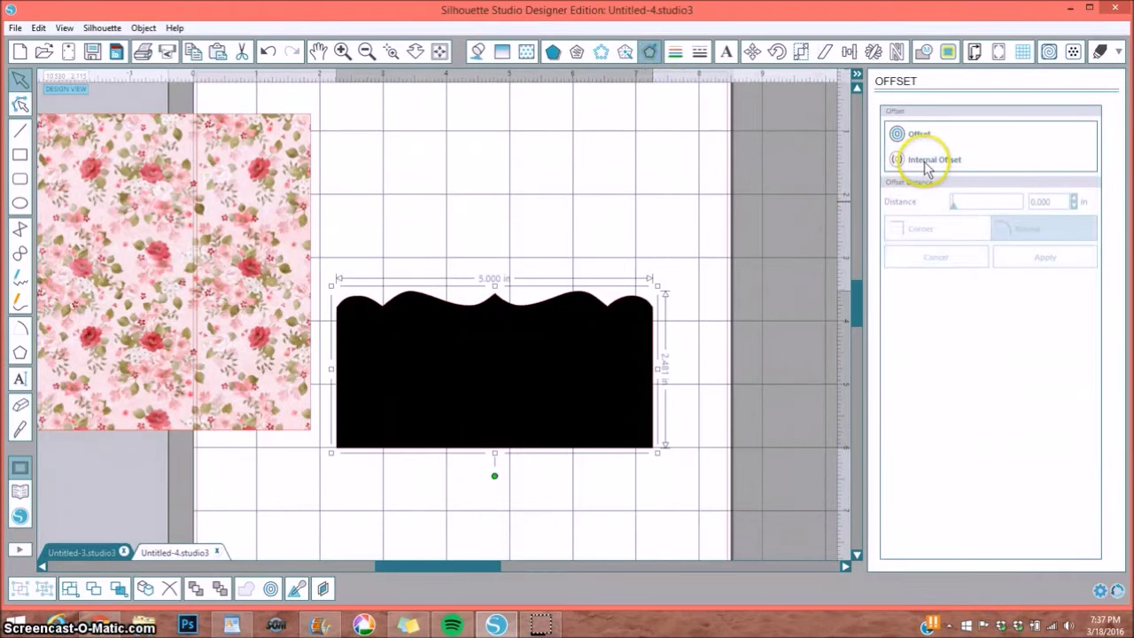
click(478, 52)
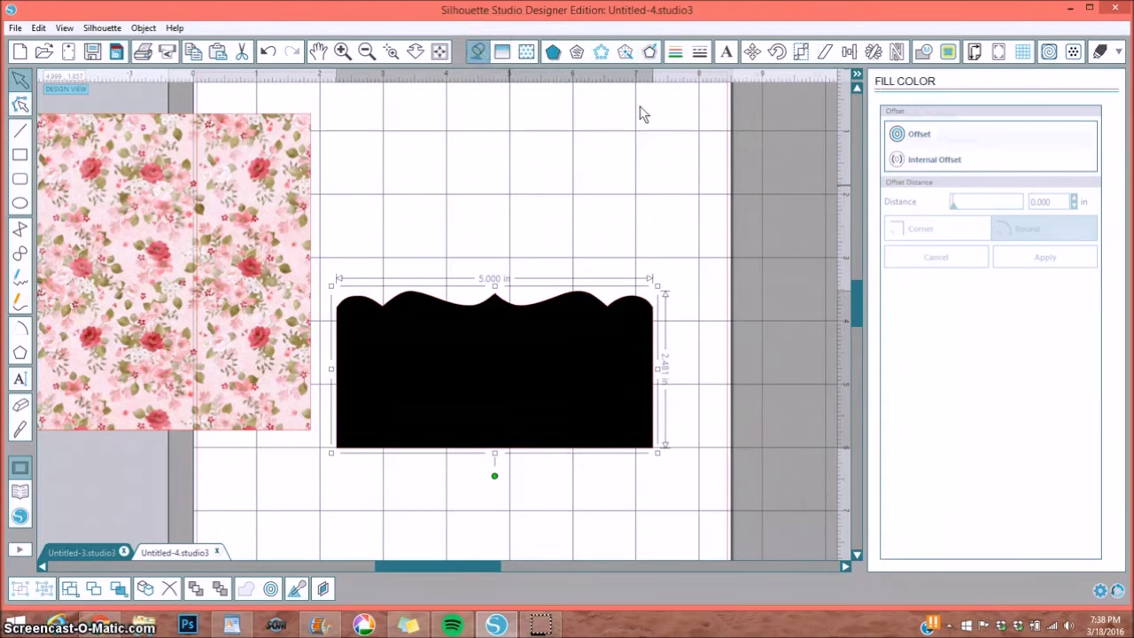
click(1003, 147)
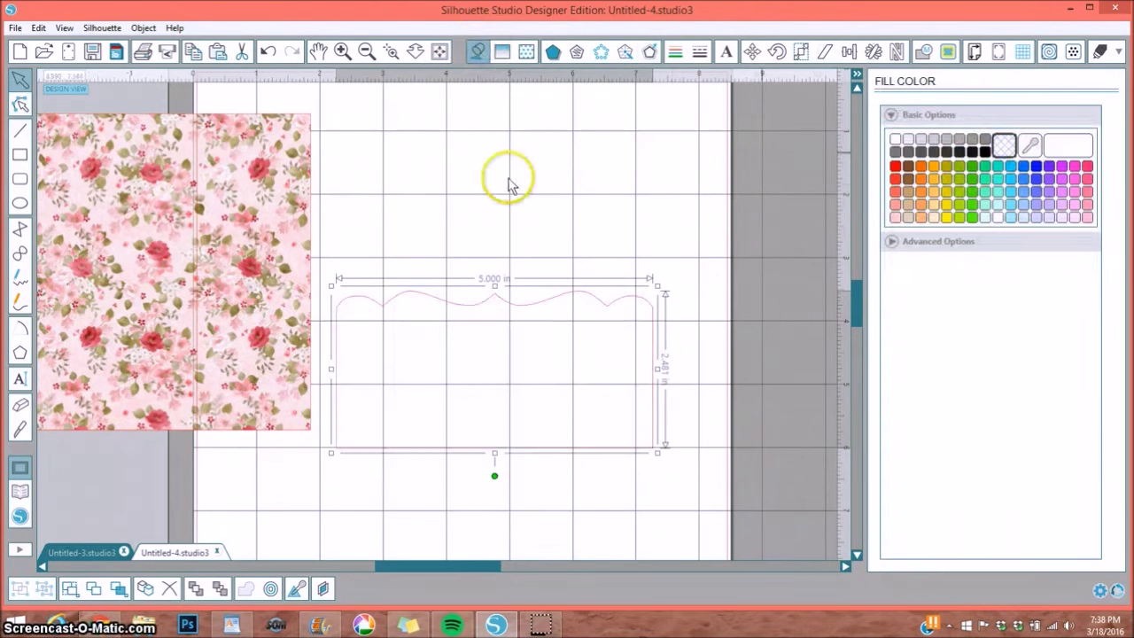
Create a rounded internal offset of the scalloped shape at a distance of 0.049 inches
click(650, 55)
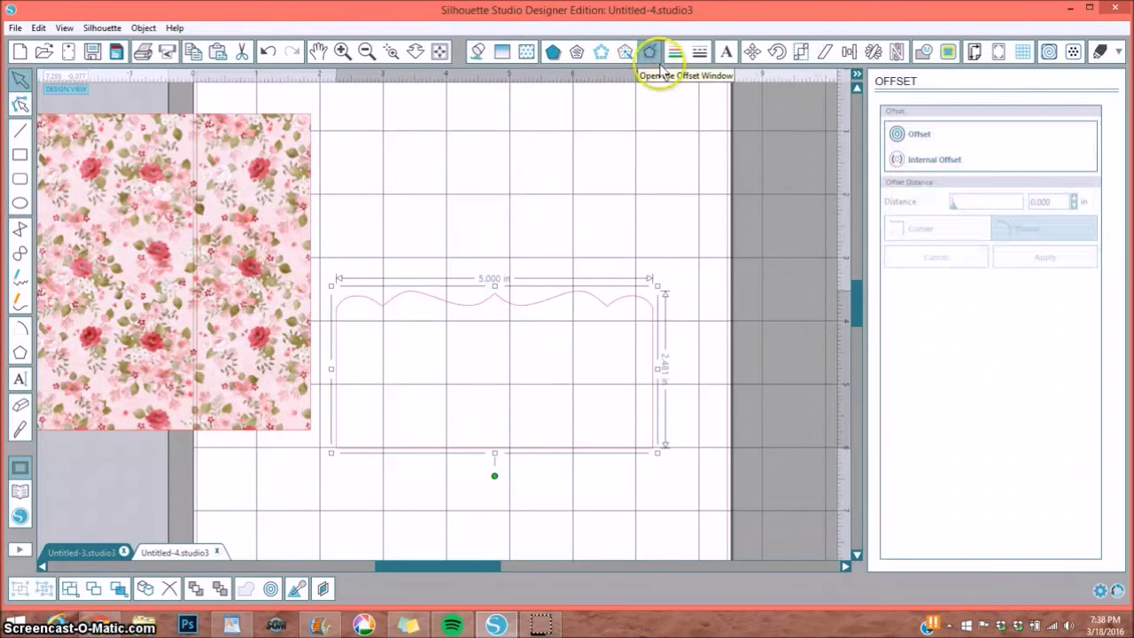
click(930, 161)
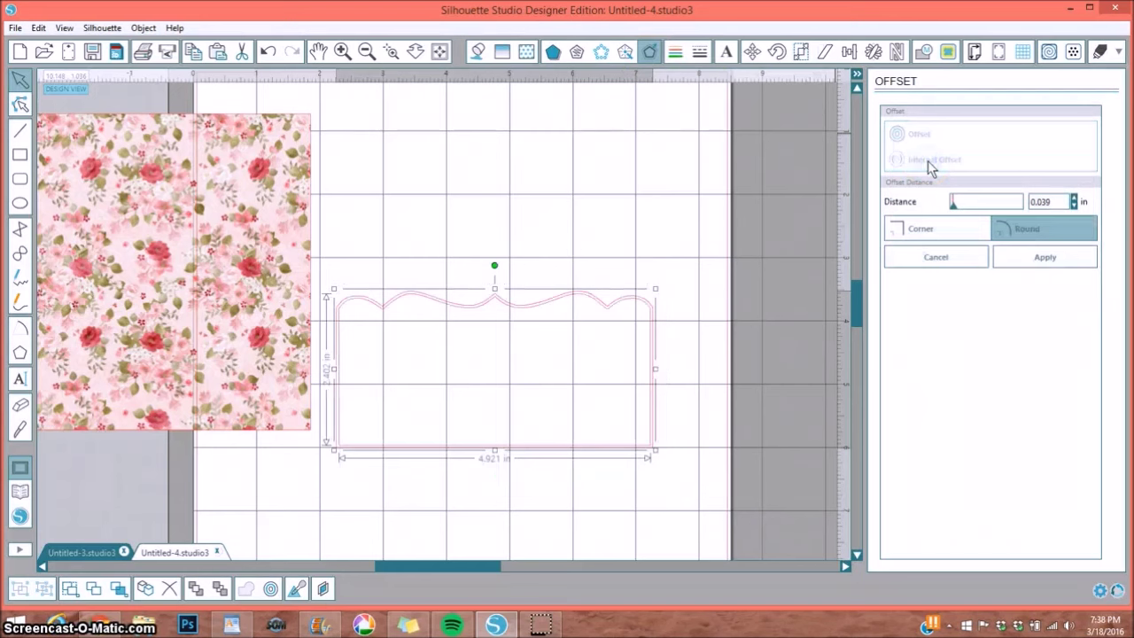
click(1075, 198)
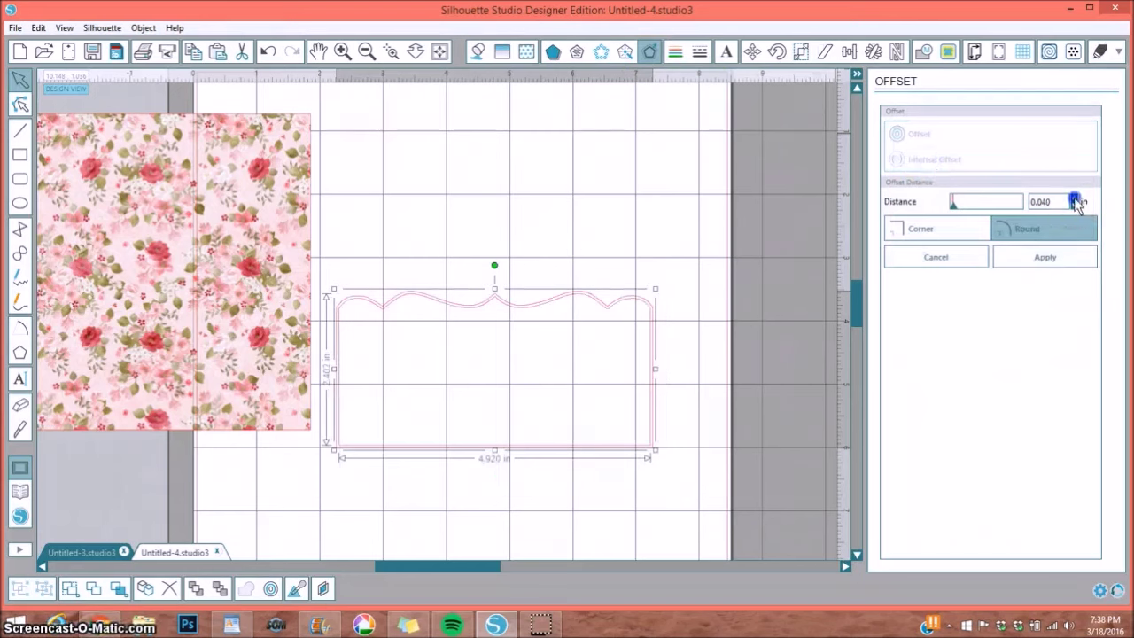
click(1074, 199)
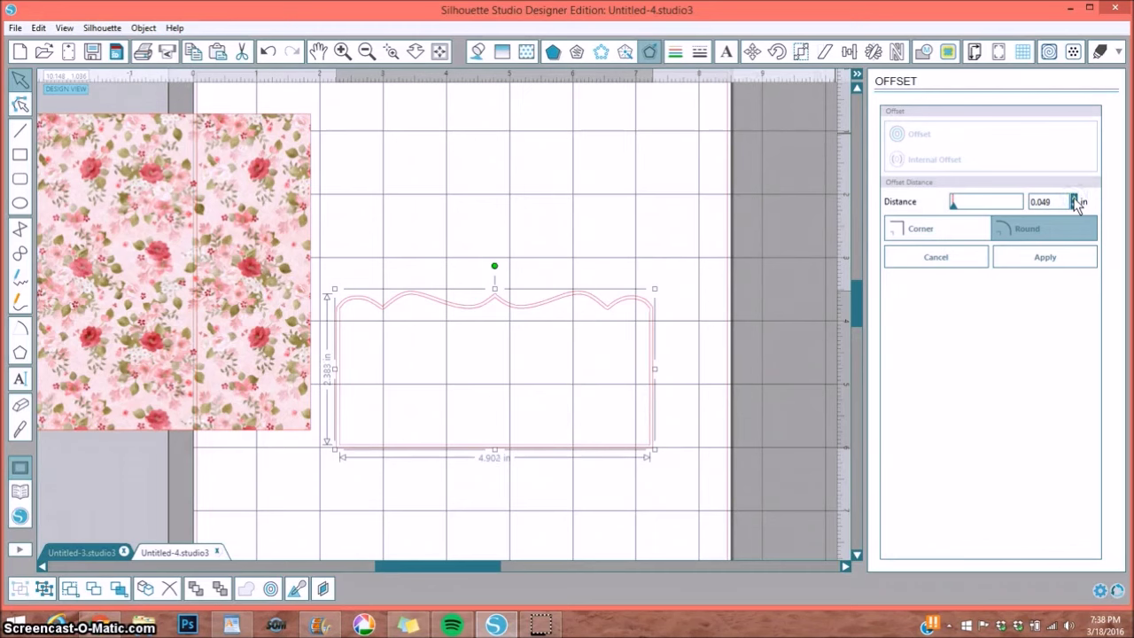
click(1028, 256)
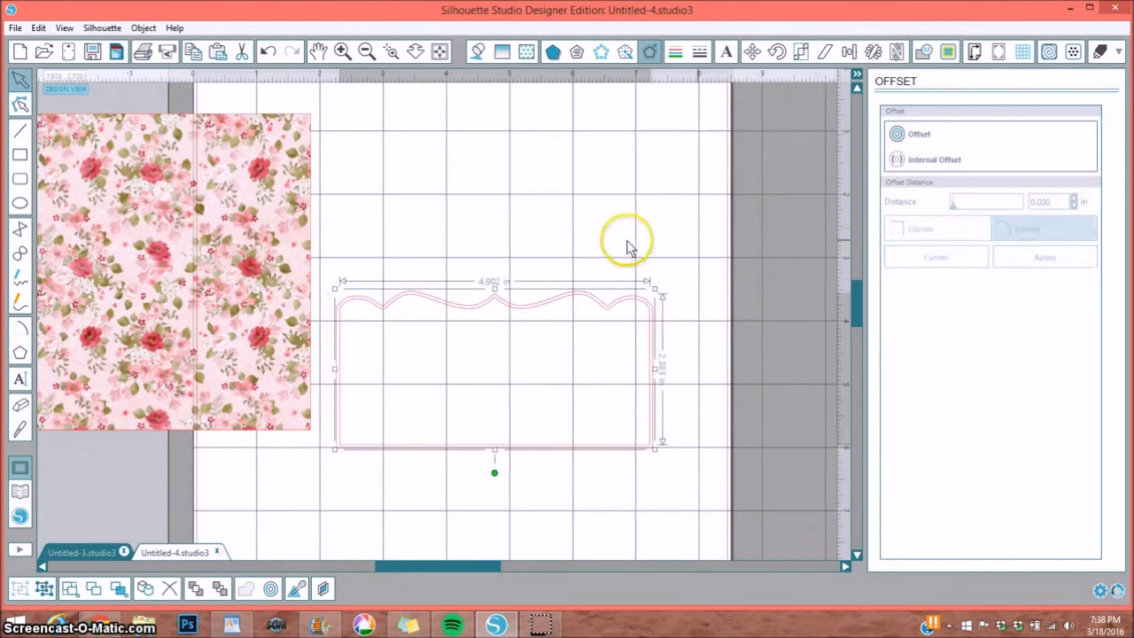
Move the inner offset outline up and to the right, away from the original scalloped shape, and select the original
click(608, 241)
click(486, 306)
drag(486, 307, 744, 134)
click(486, 310)
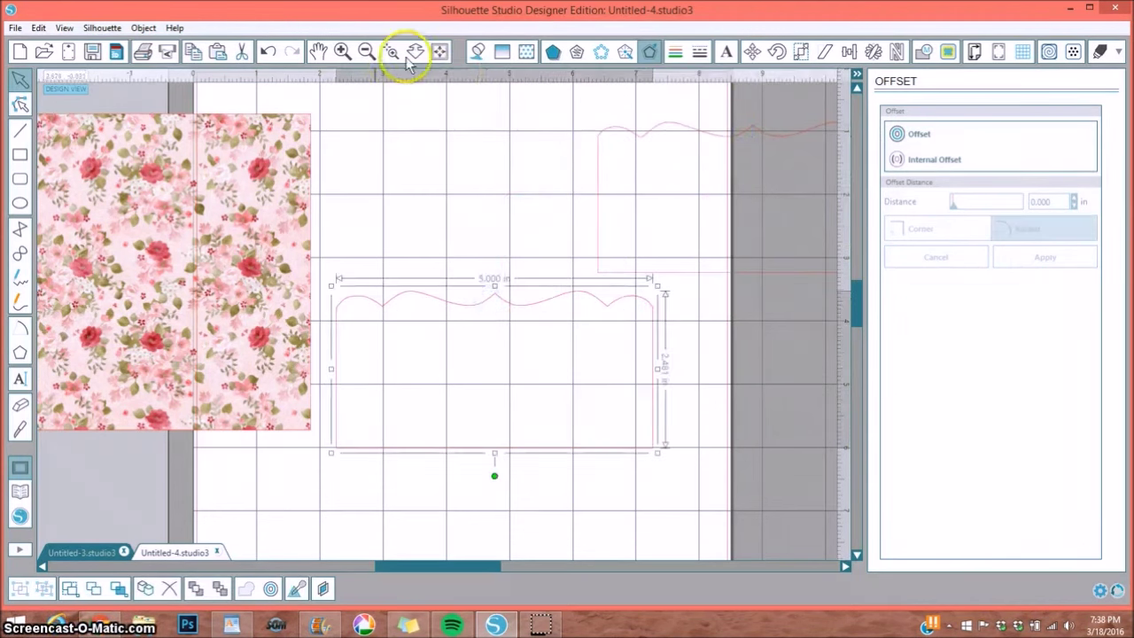
Fill the original scalloped shape with black and move the inner offset outline partly over it
click(479, 51)
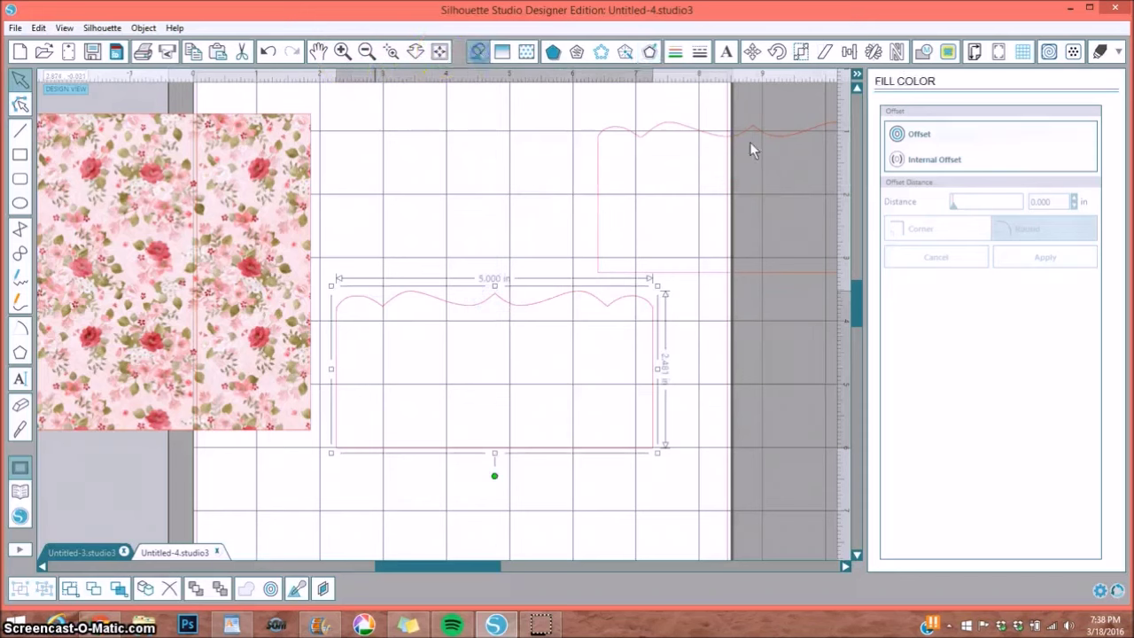
click(983, 150)
click(595, 349)
drag(608, 271, 419, 406)
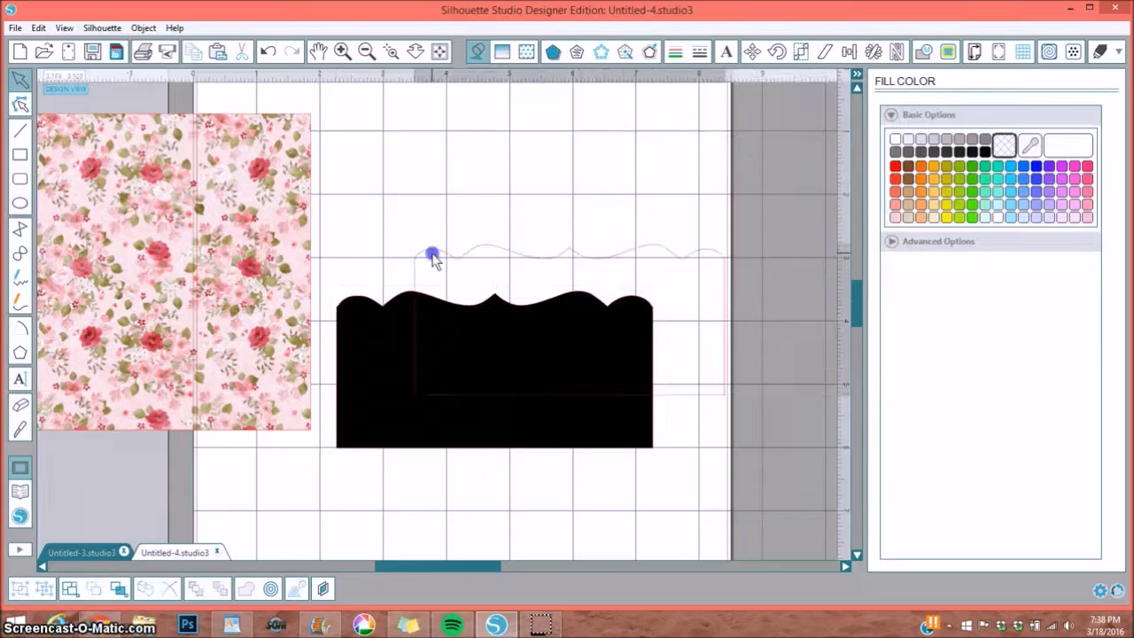
Fill the inner scalloped outline with the light pink pattern that has a floral border
click(431, 254)
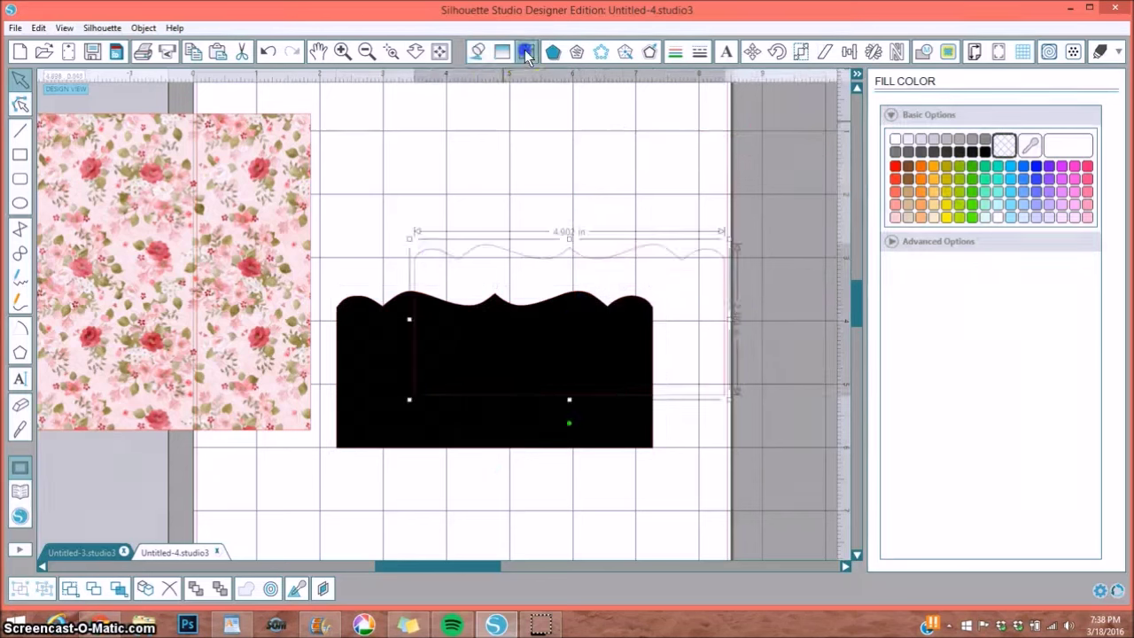
click(524, 50)
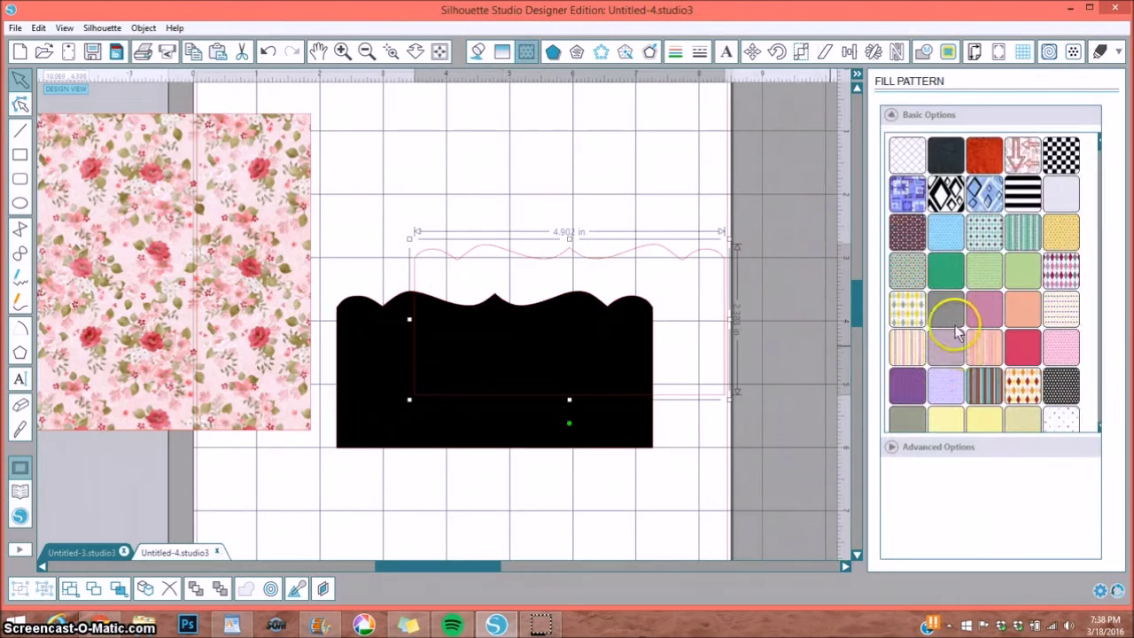
click(945, 343)
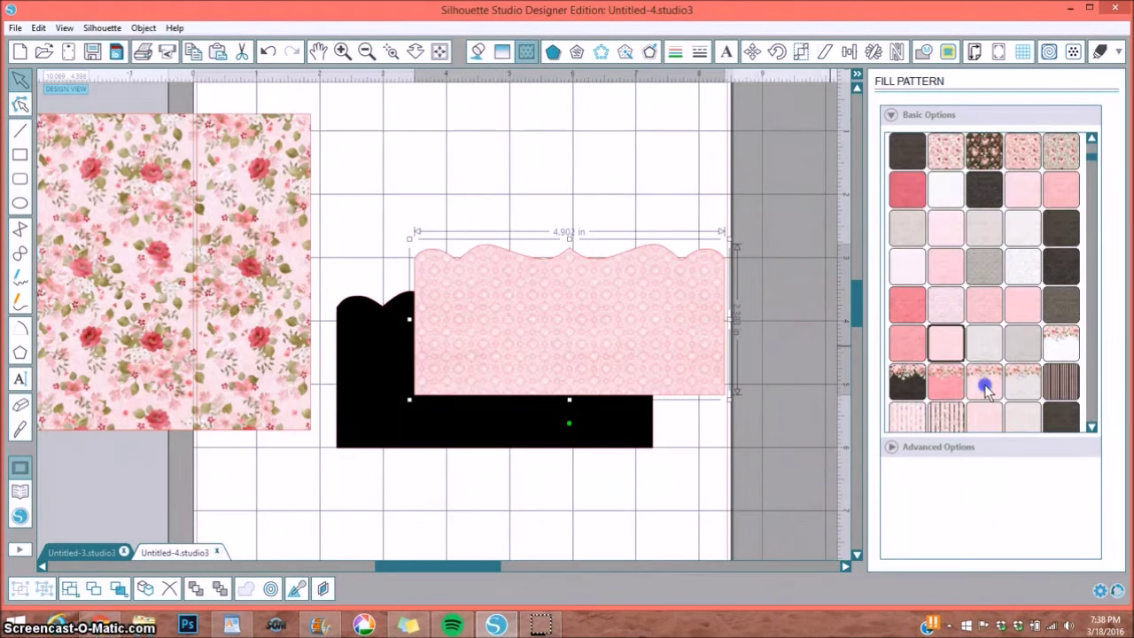
click(985, 382)
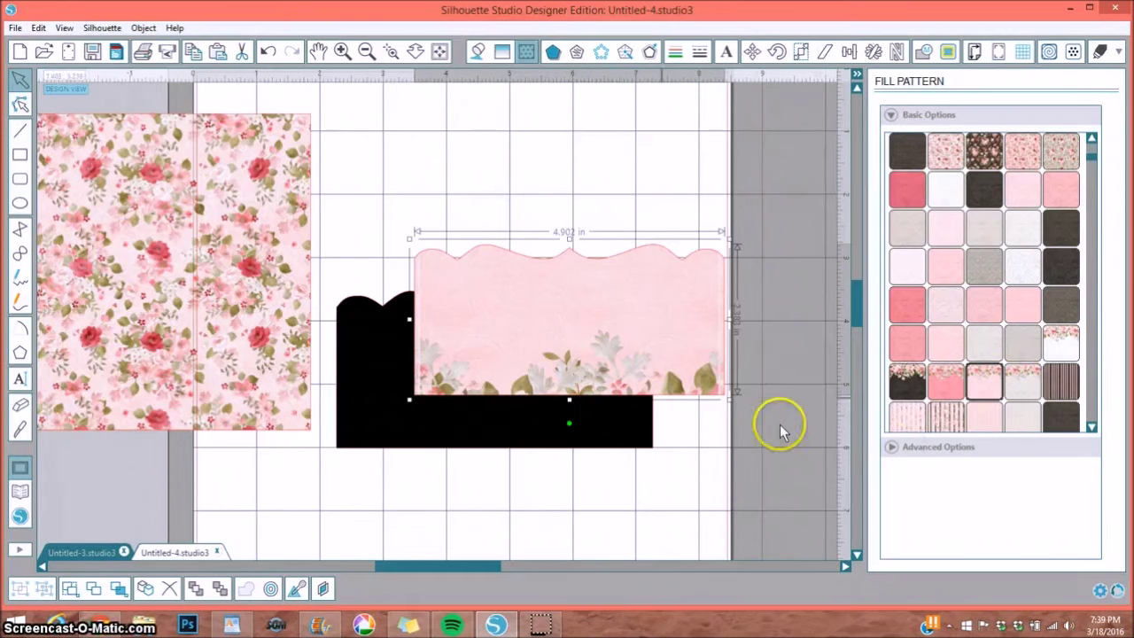
Scale the inner layer's pattern to 135.4% and pan it upward so more of the flowers fall inside the shape
click(891, 448)
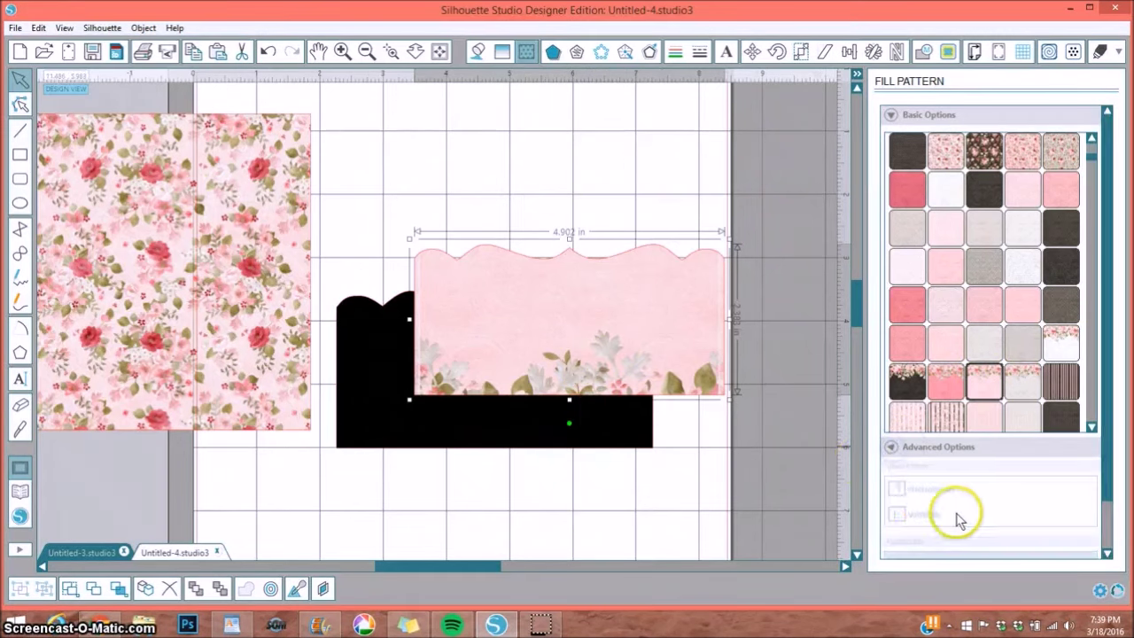
scroll(961, 521, down, 5)
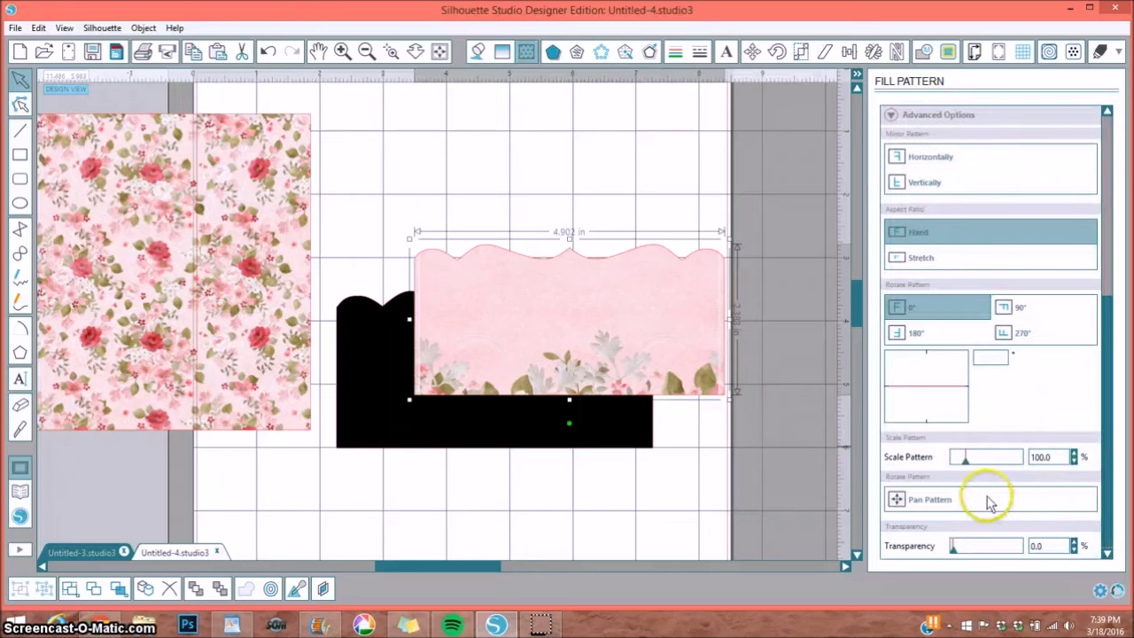
click(971, 462)
click(910, 502)
drag(581, 340, 612, 263)
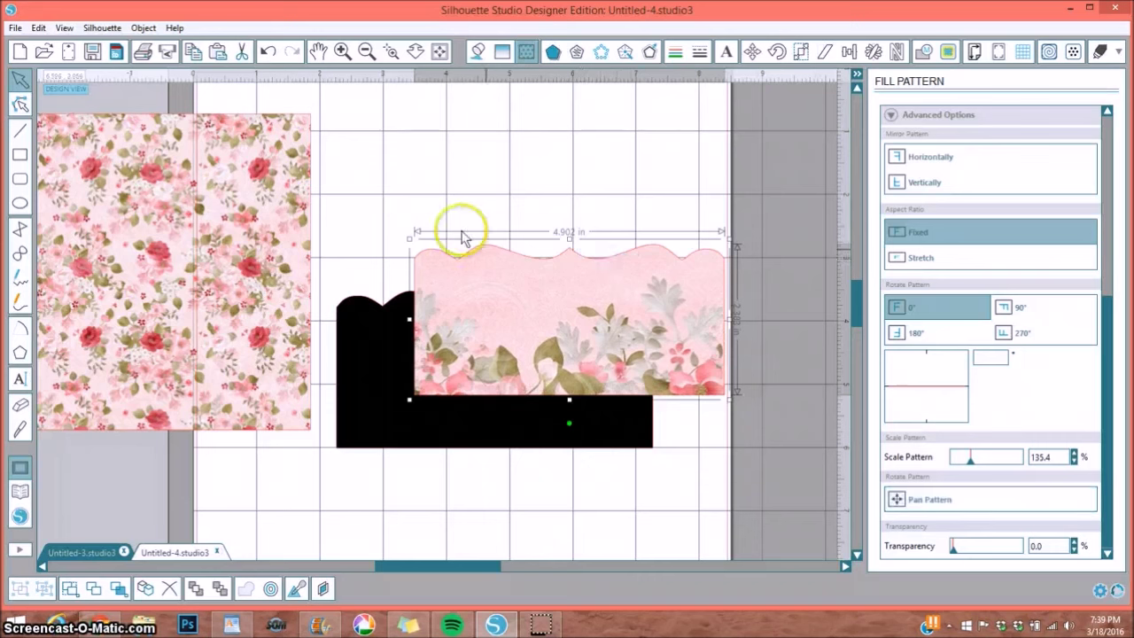
click(431, 196)
Select the patterned inner layer together with the black scalloped shape and center them on each other
click(519, 435)
click(422, 404)
click(400, 385)
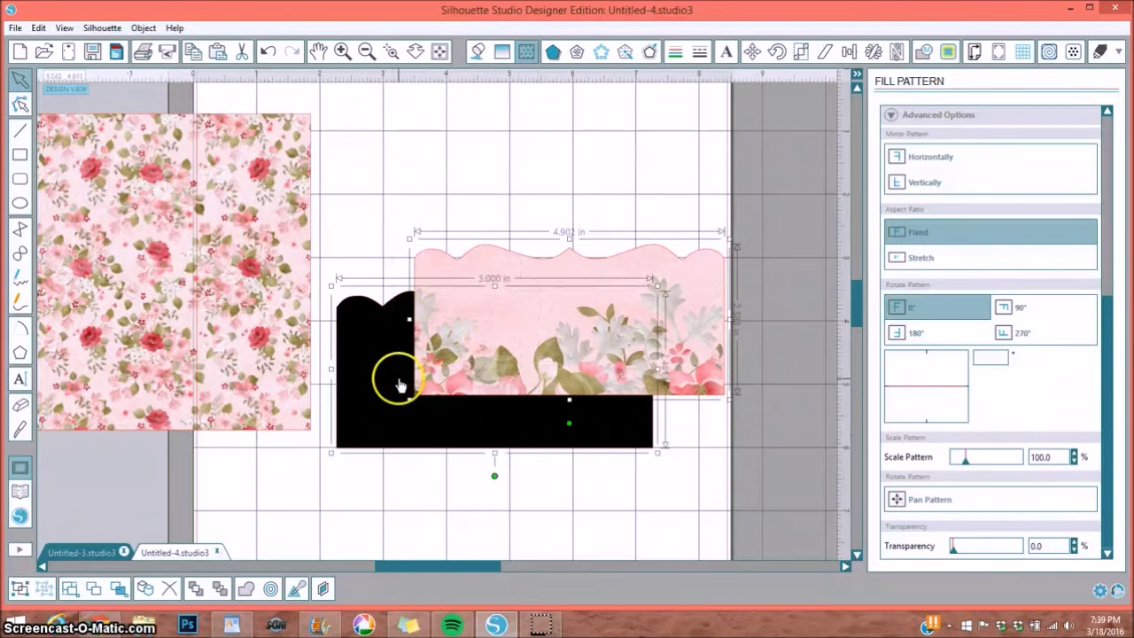
click(846, 51)
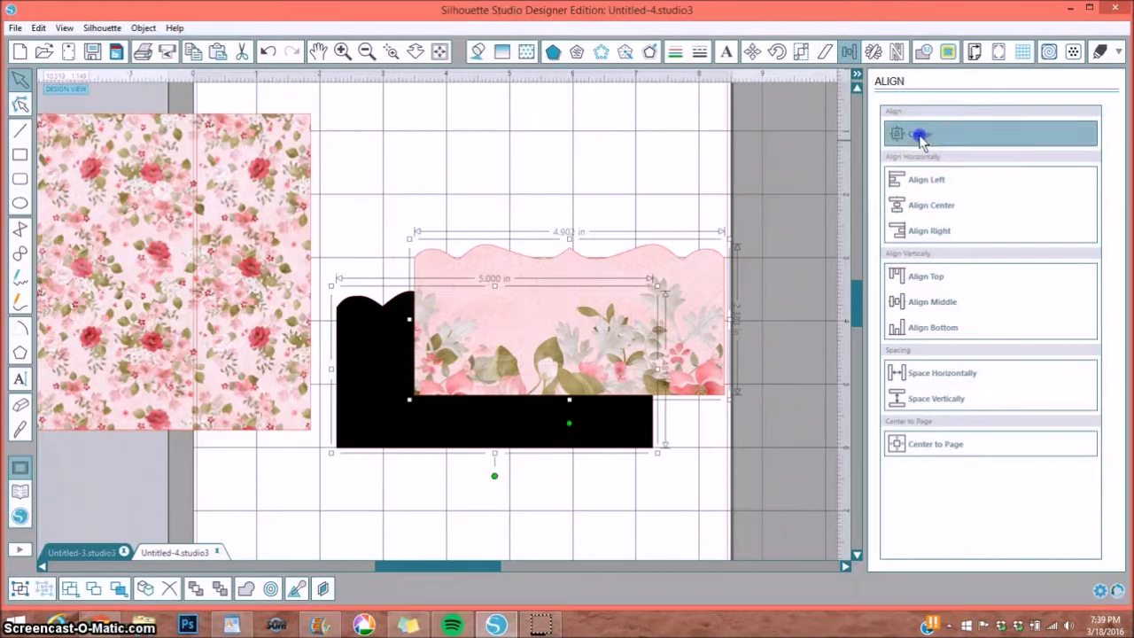
click(919, 134)
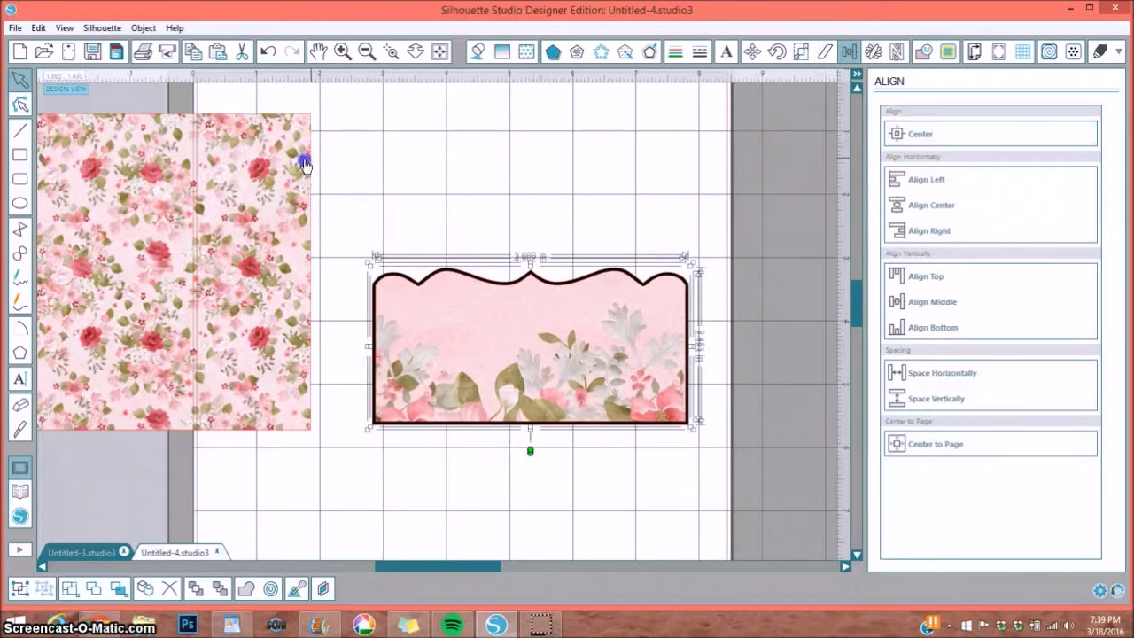
Move the floral square behind the layered scalloped pocket, matching their side and bottom edges
click(523, 152)
drag(523, 152, 680, 156)
click(202, 264)
Change the pocket's inner layer to the dark pattern with small light cross motifs
click(456, 308)
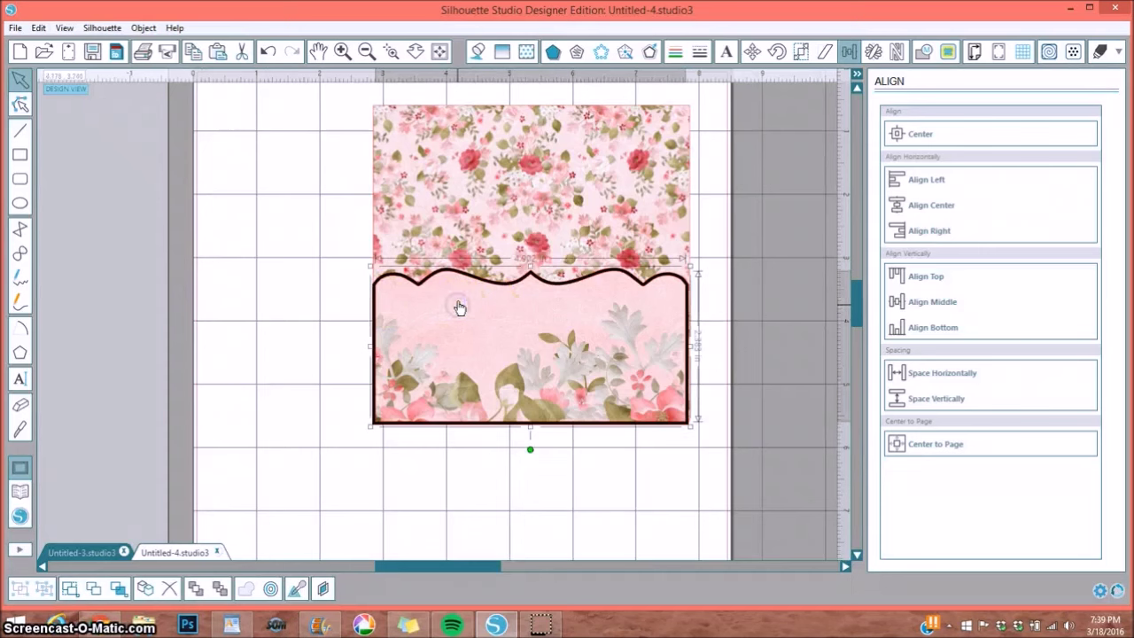
click(529, 54)
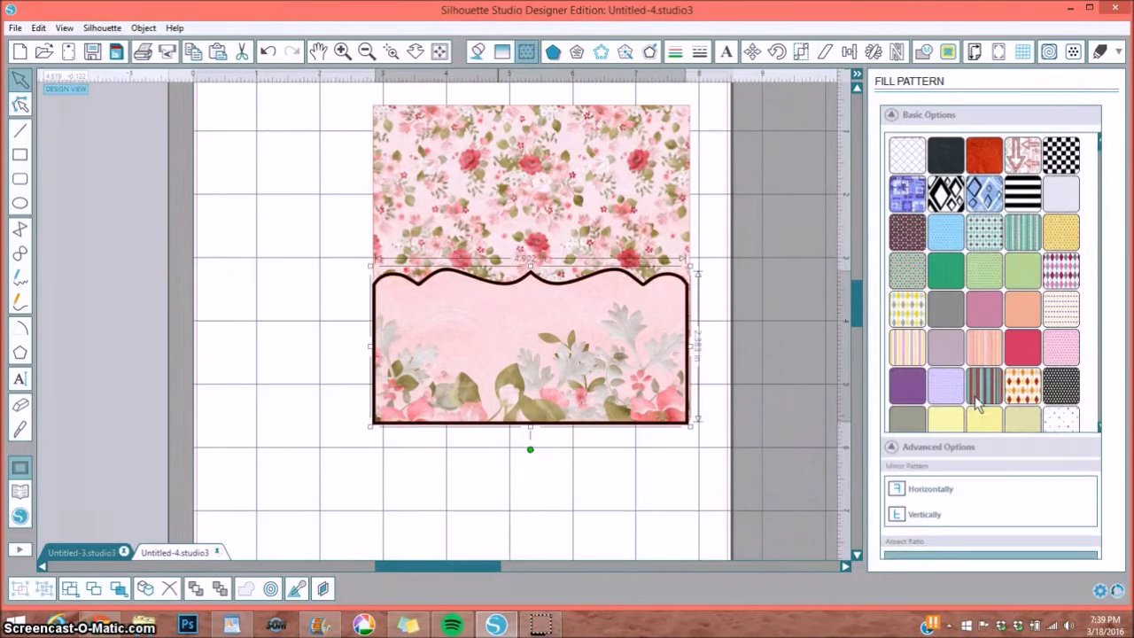
scroll(975, 396, down, 5)
click(915, 354)
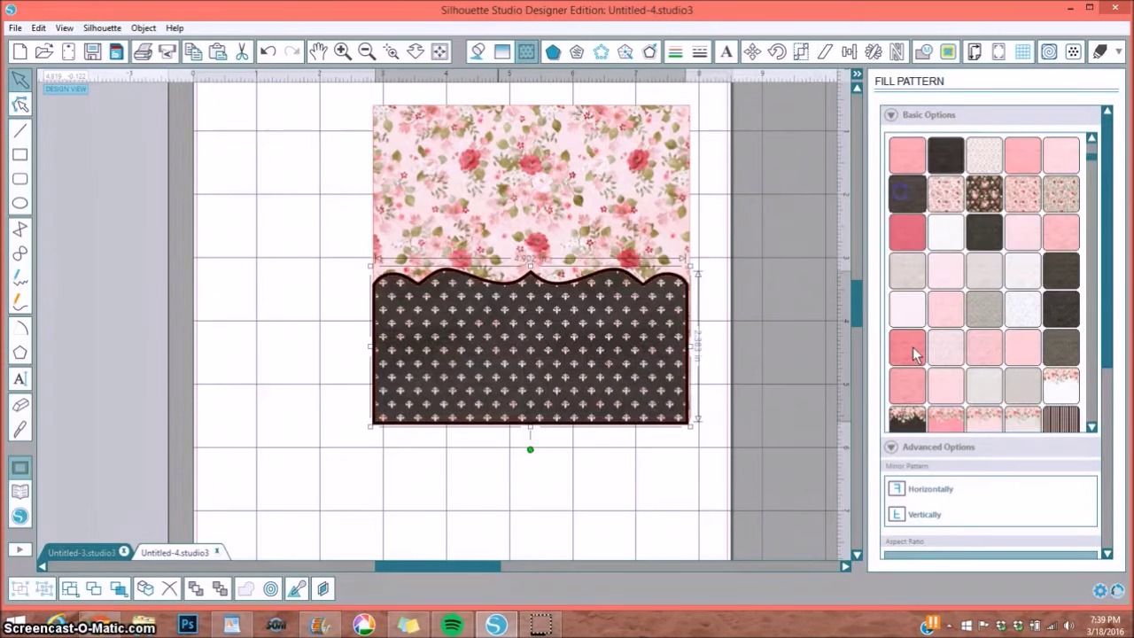
Separate the pocket's dark patterned inner layer and black base, moving both off the floral square
drag(467, 382, 185, 291)
drag(519, 358, 924, 412)
drag(292, 284, 497, 462)
click(345, 312)
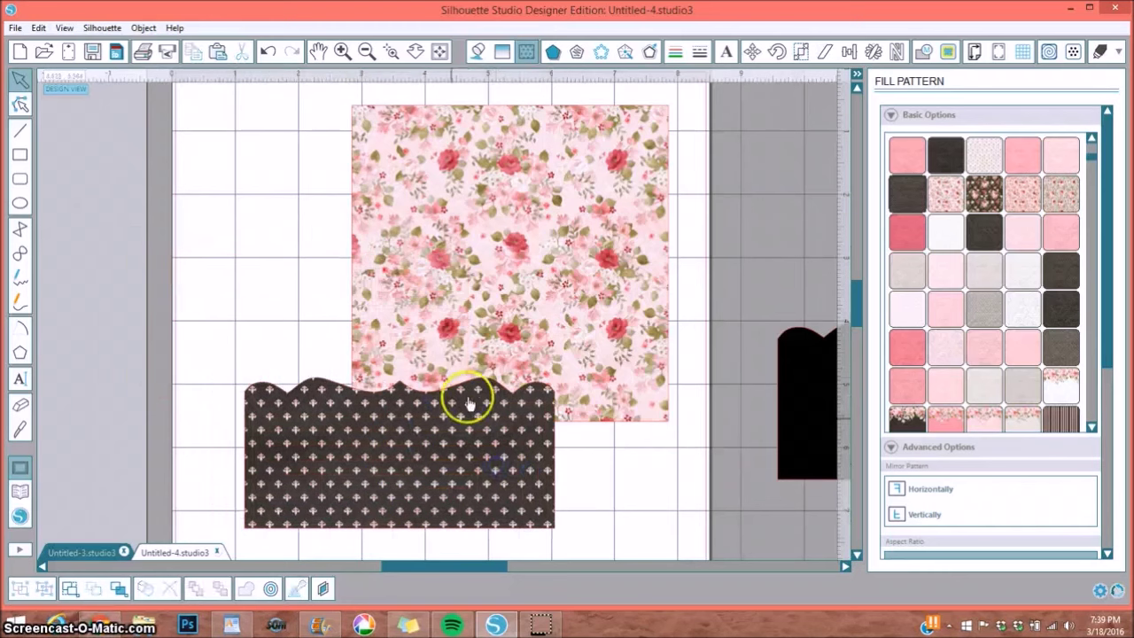
drag(433, 413, 458, 449)
click(299, 345)
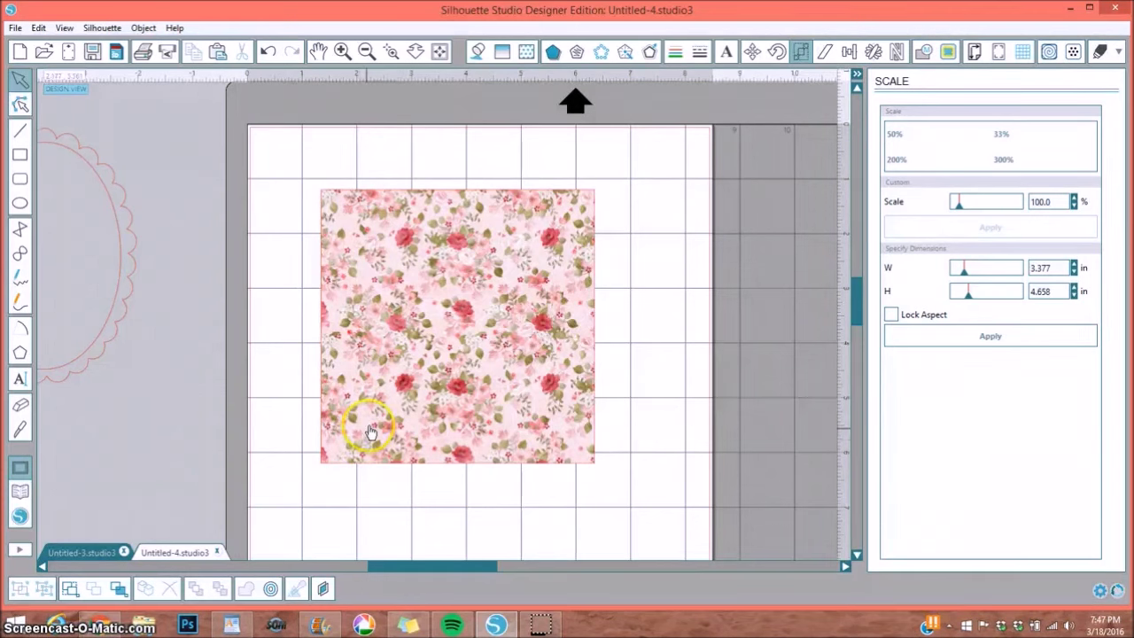
Draw a tall rectangle about 1.5 by 4.8 inches beside the floral square and set its height to 5 inches
click(19, 155)
mouse_move(619, 187)
mouse_down()
mouse_move(706, 406)
mouse_move(700, 449)
mouse_up()
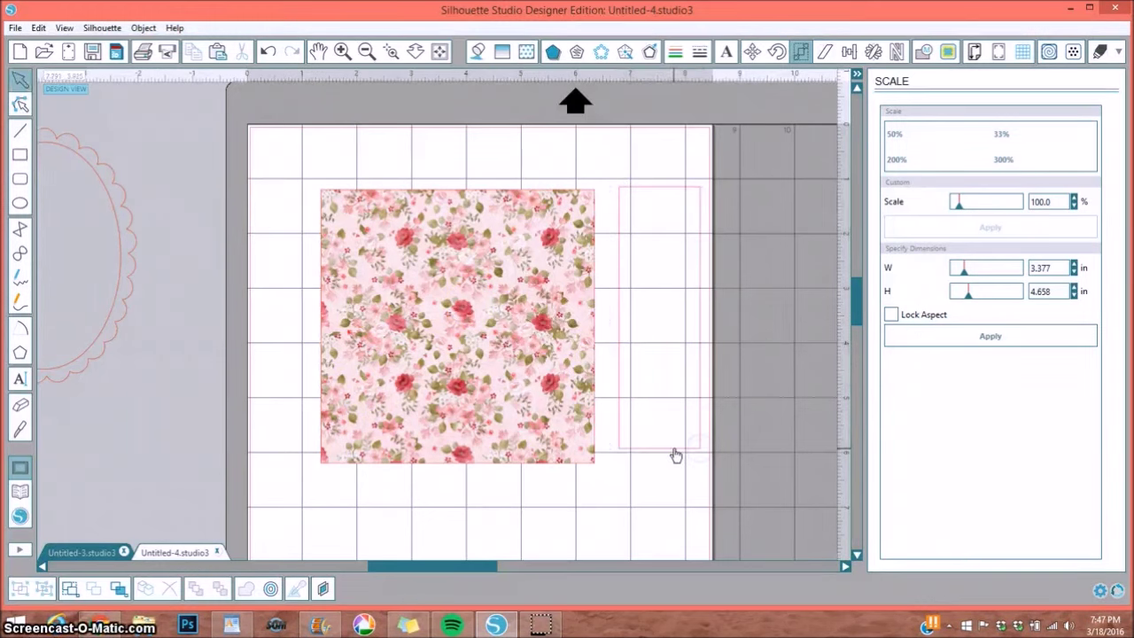
click(673, 452)
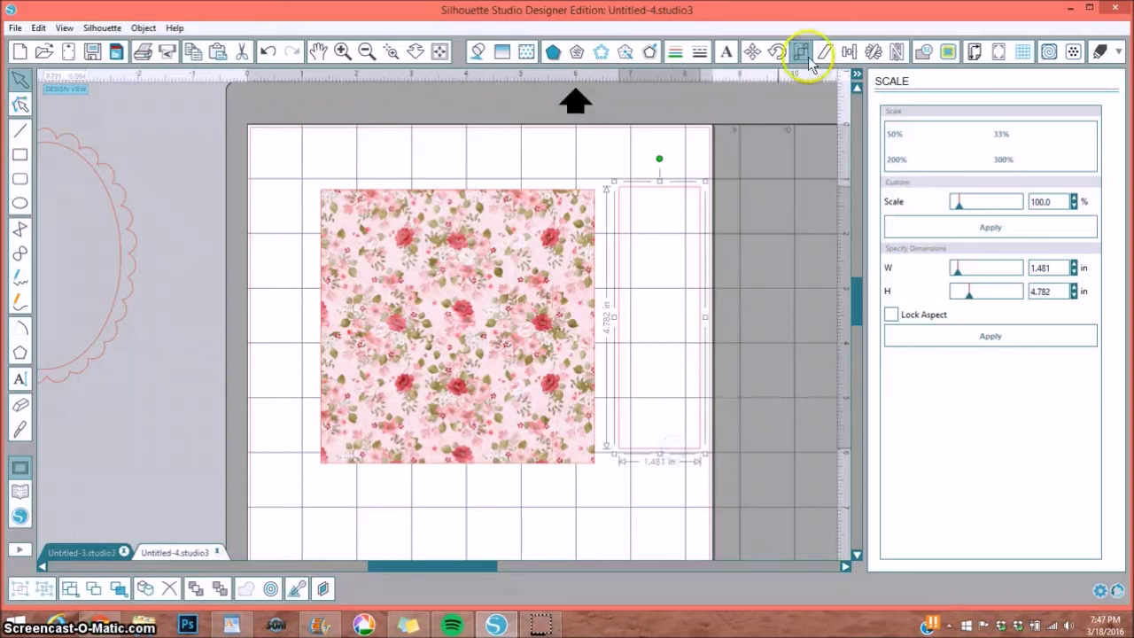
double_click(1048, 291)
drag(1056, 293, 1021, 291)
click(990, 337)
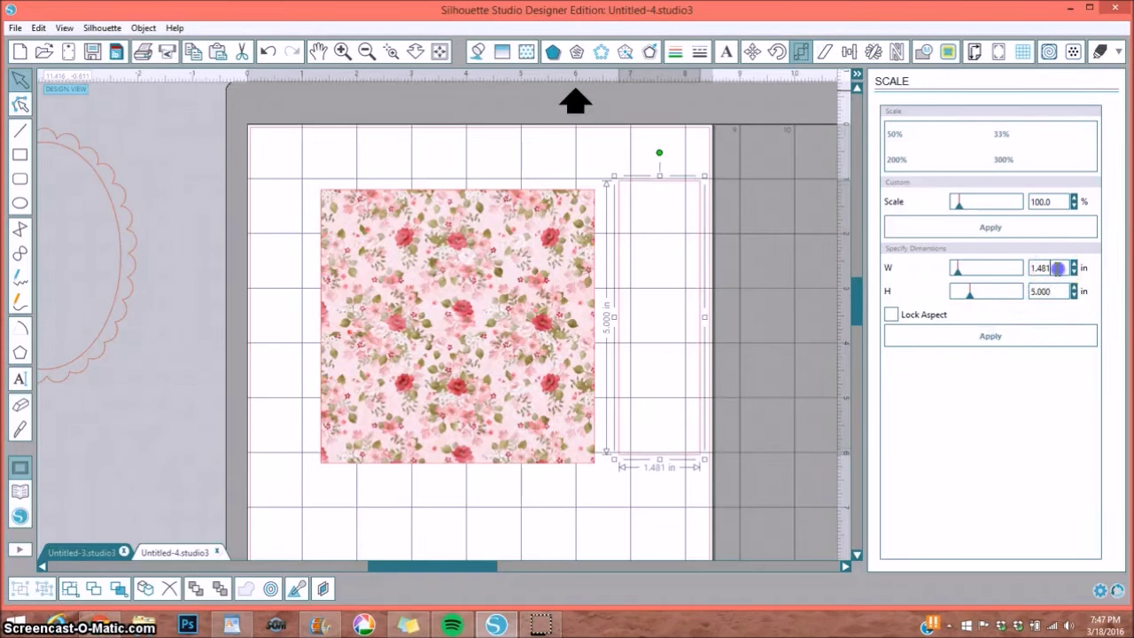
Try a width of 2 inches for the tall rectangle and settle on 1.5 inches
text(2)
key(Return)
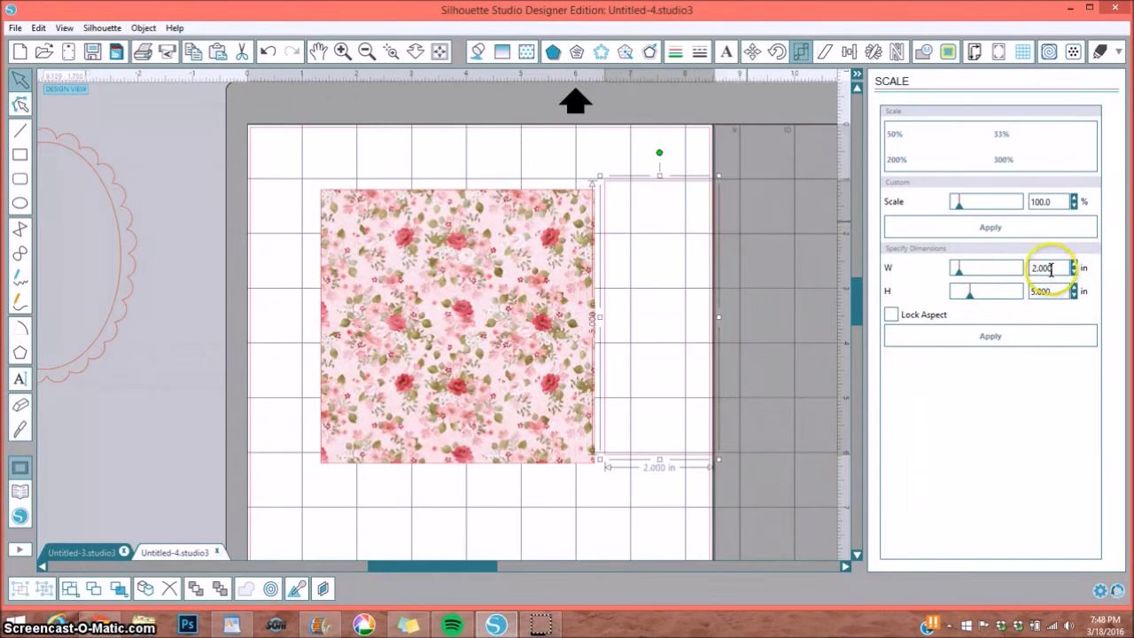
text(1.5)
click(1046, 337)
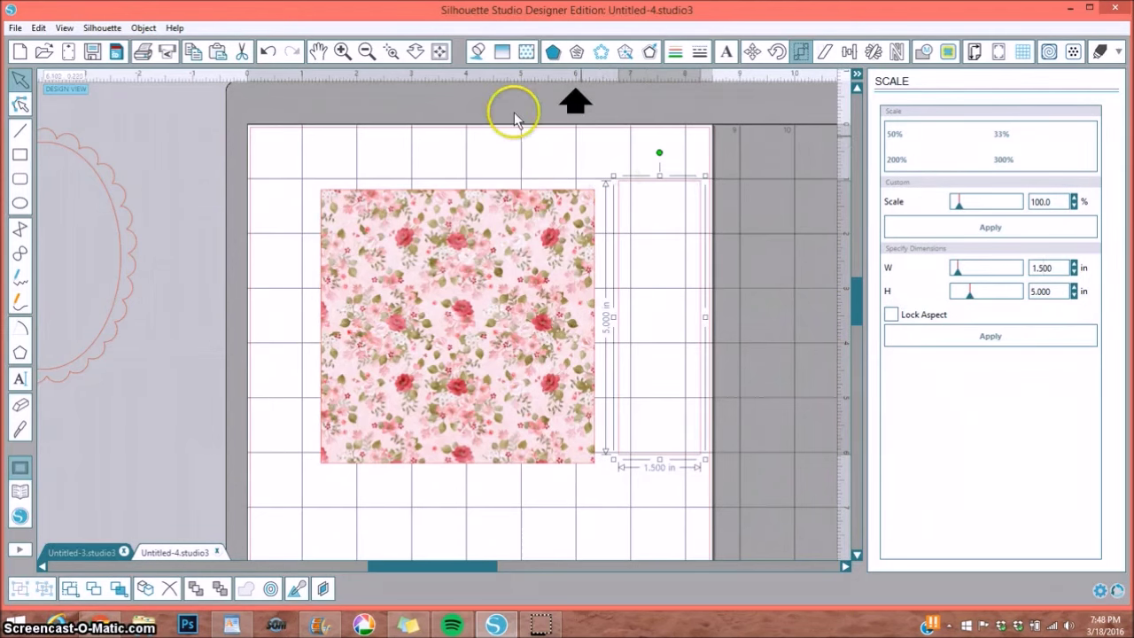
Fill the tall rectangle with black and place it over the left part of the floral square
click(479, 53)
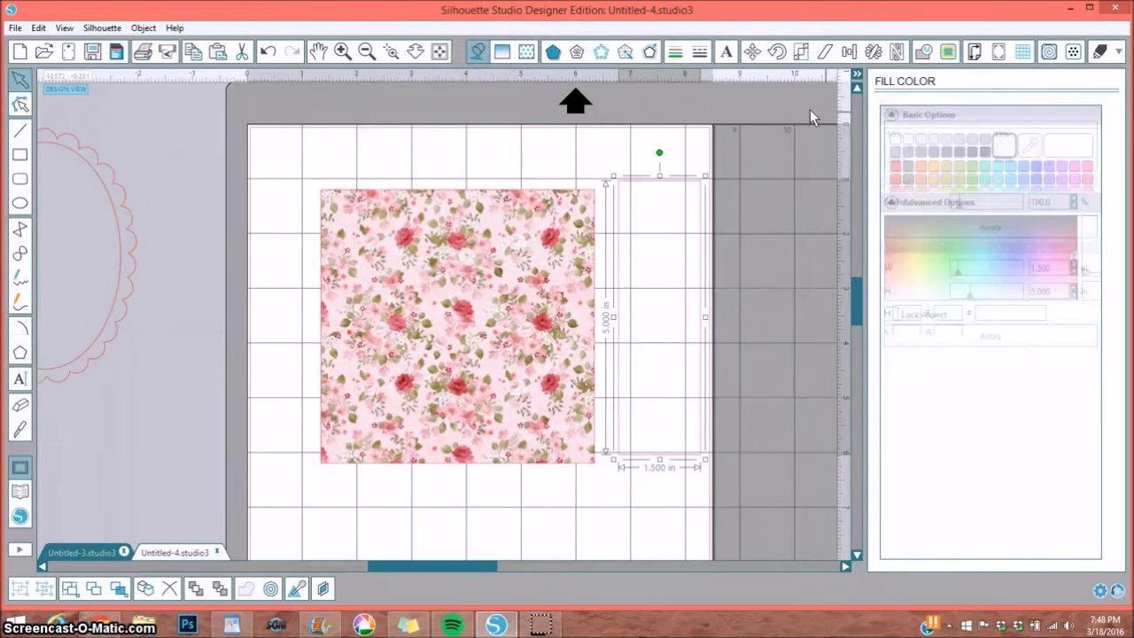
click(985, 152)
drag(672, 233, 398, 248)
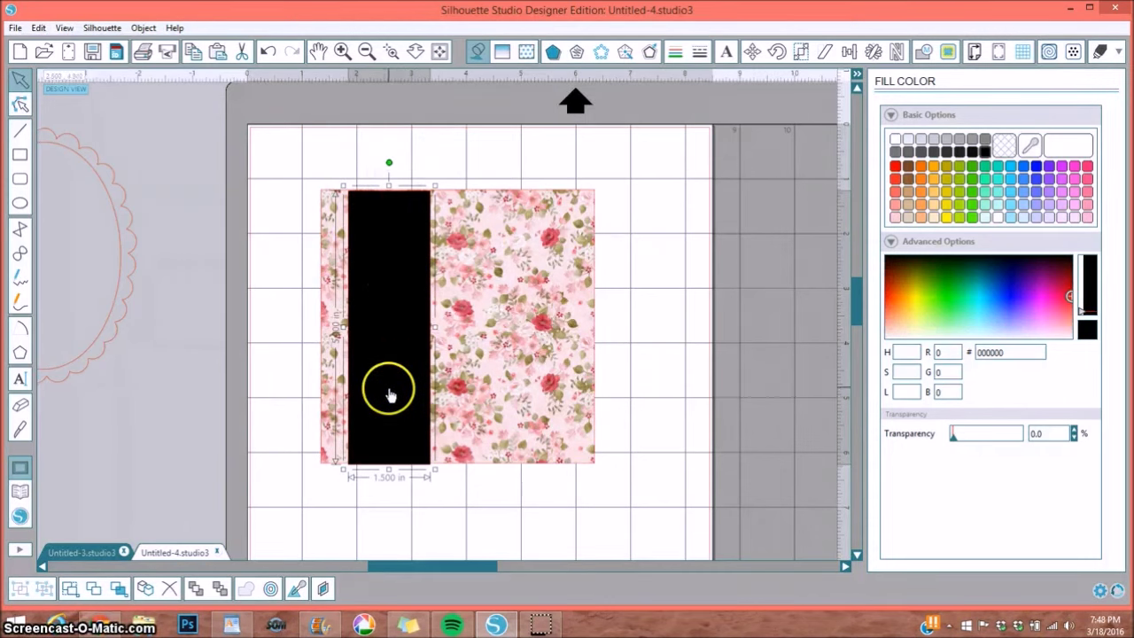
Duplicate the black strip, with the copy further right on the floral square, and set the copy's width to 1 inch
click(147, 589)
drag(379, 338, 569, 334)
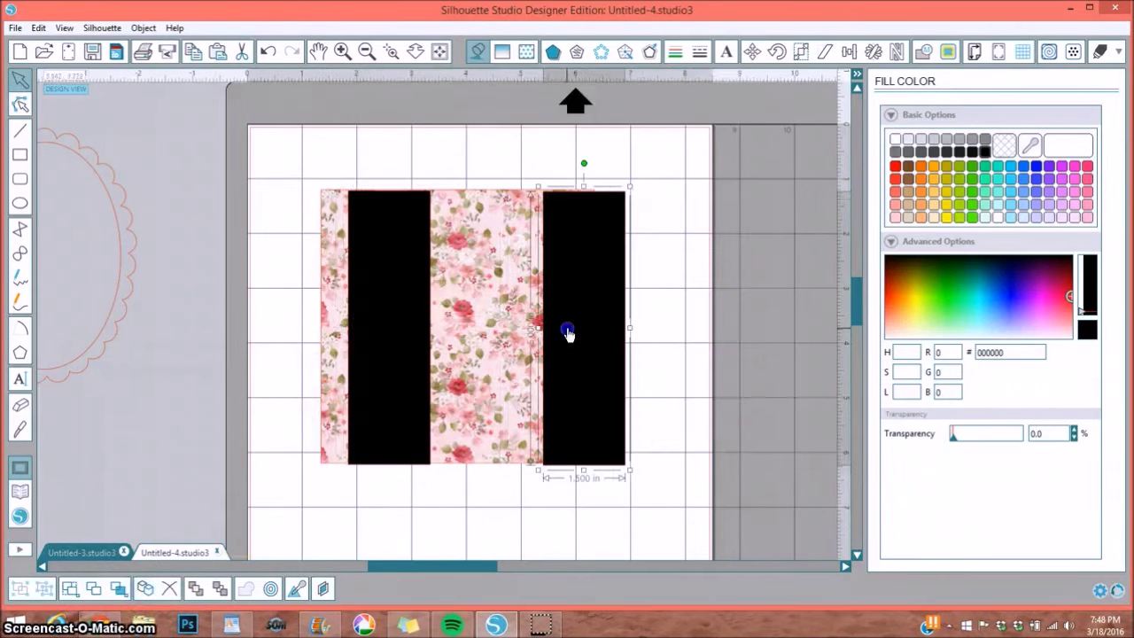
click(801, 51)
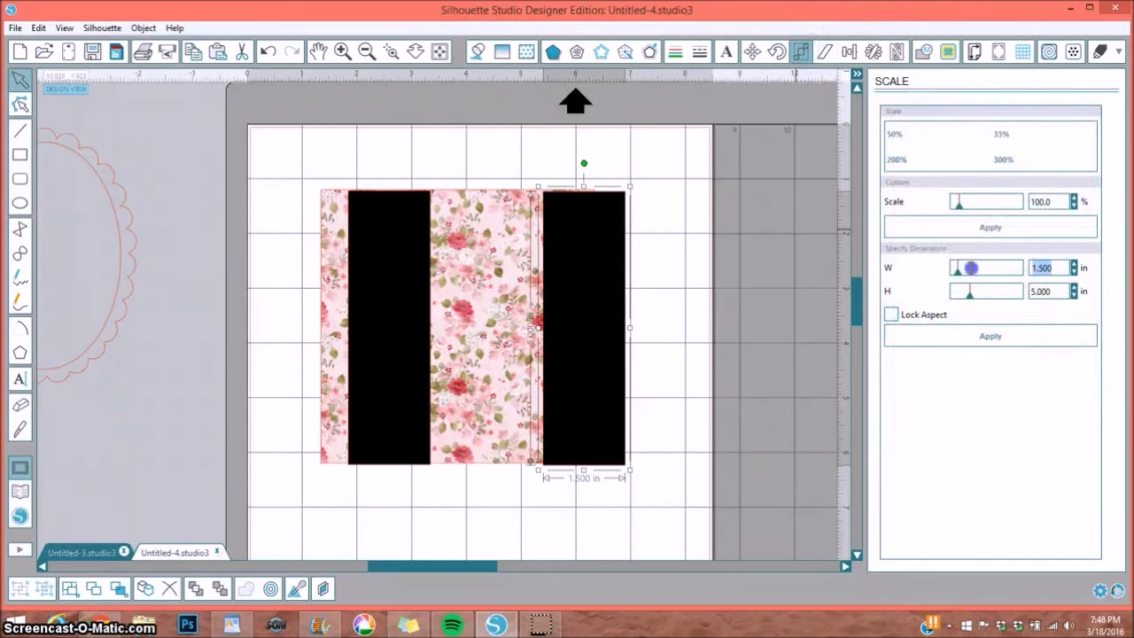
click(1013, 336)
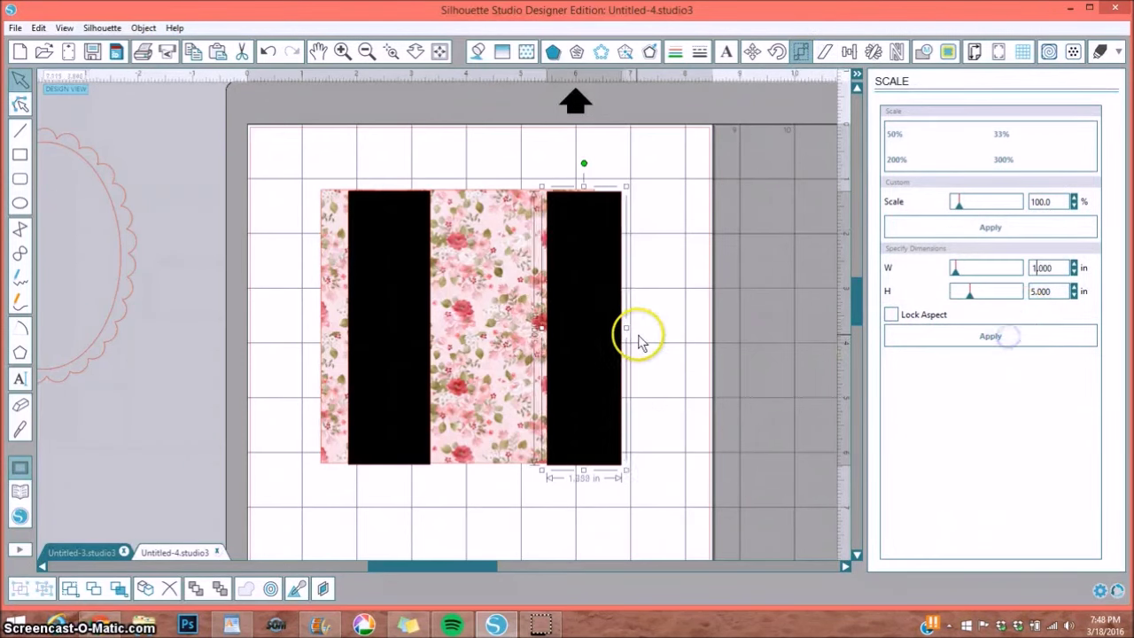
Fill the narrower strip with the light pink floral-stripe pattern and center it over the wider black strip
key(Left)
key(Left)
key(Left)
drag(522, 345, 493, 345)
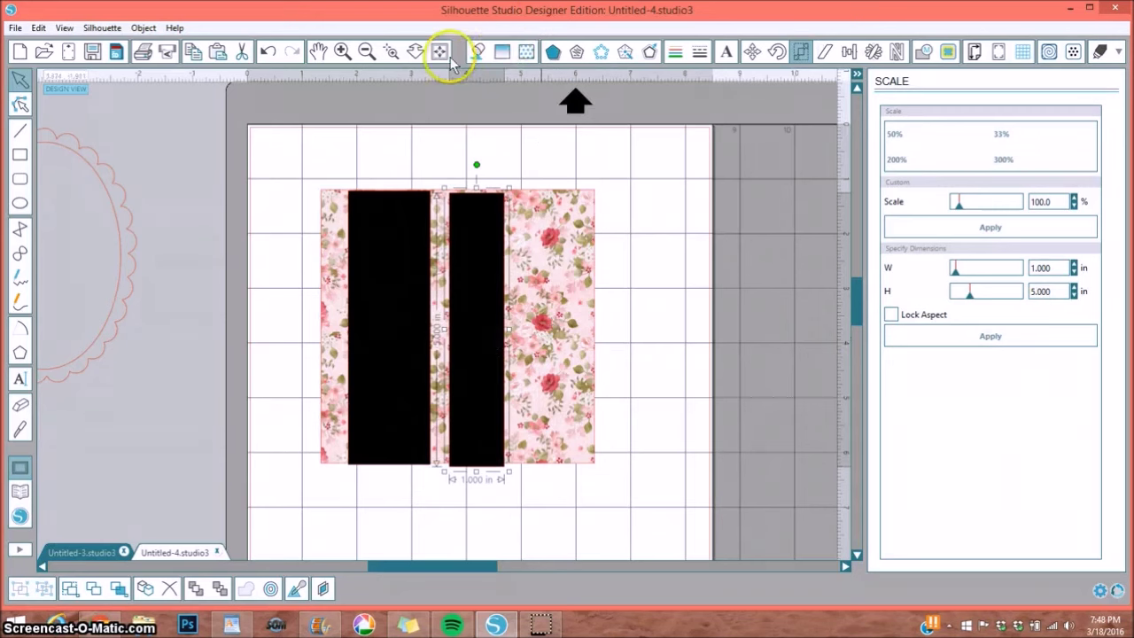
click(528, 53)
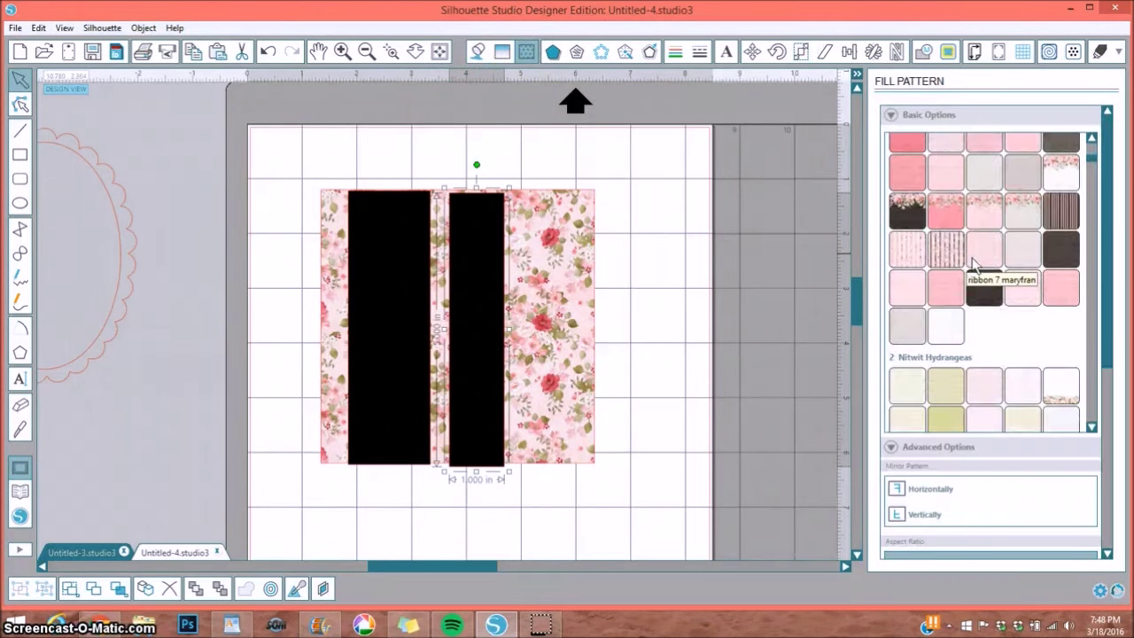
click(918, 252)
drag(477, 301, 391, 301)
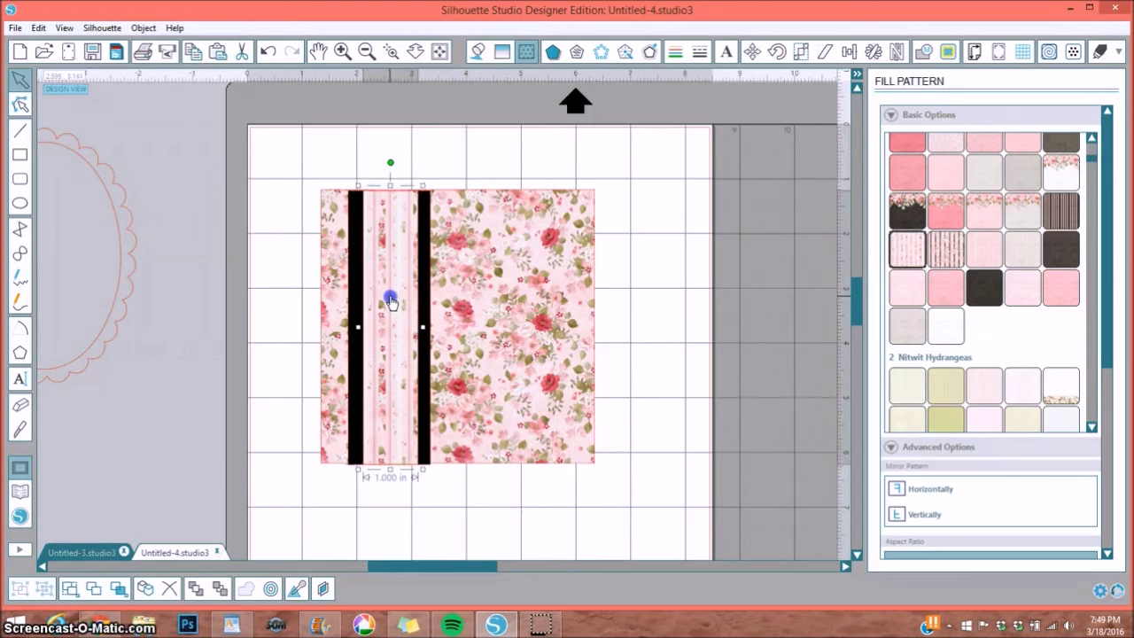
Clear the page by moving both strips off it and shifting the floral square to the right
click(492, 312)
drag(425, 301, 730, 307)
drag(387, 303, 260, 297)
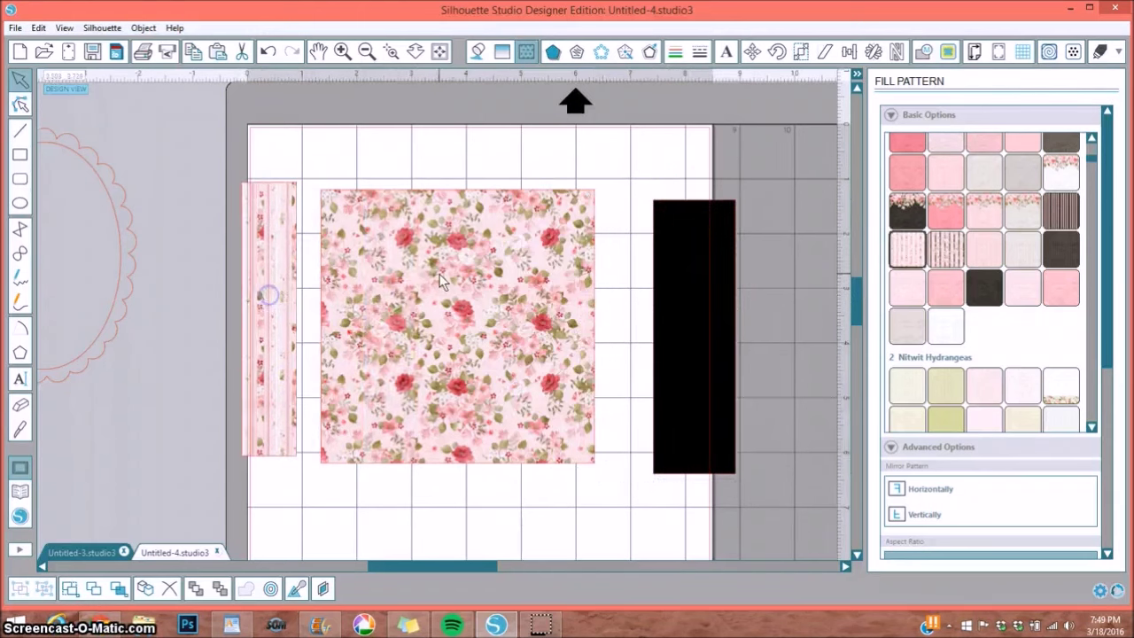
drag(694, 274, 263, 313)
drag(414, 328, 718, 331)
Move the scalloped oval onto the page, ungroup it, and select its inner oval
drag(248, 309, 464, 309)
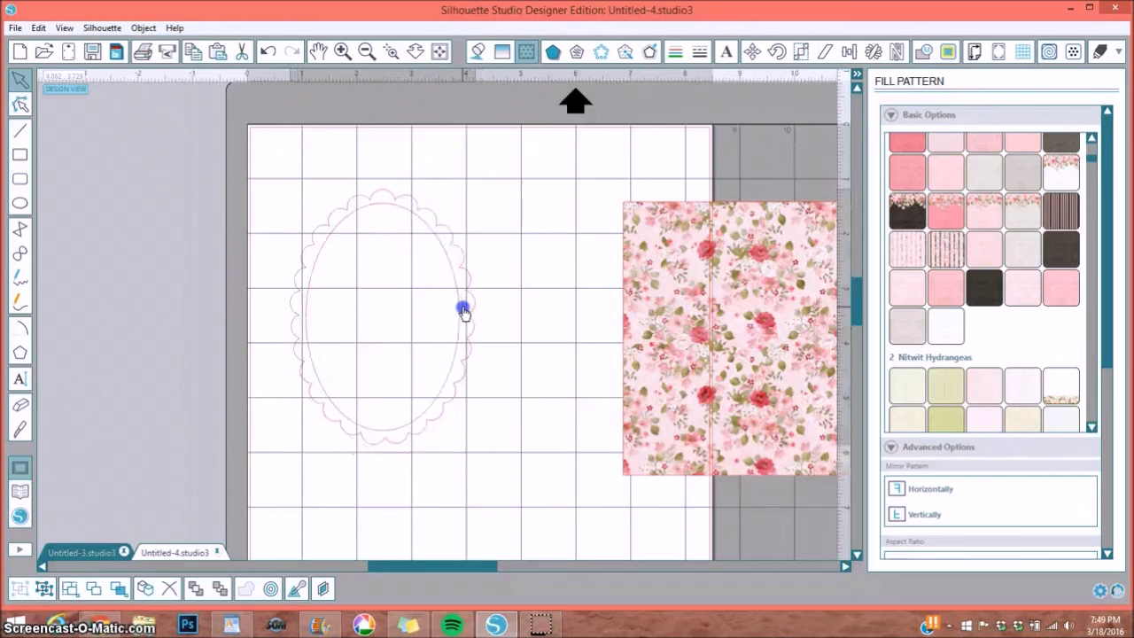
click(443, 245)
click(46, 587)
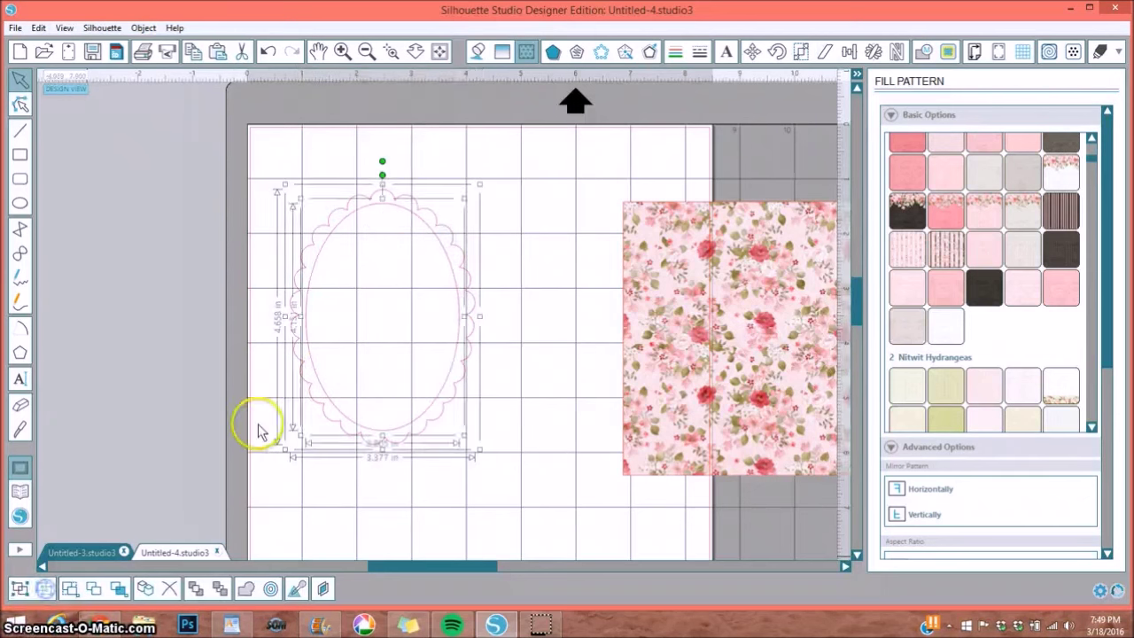
click(204, 303)
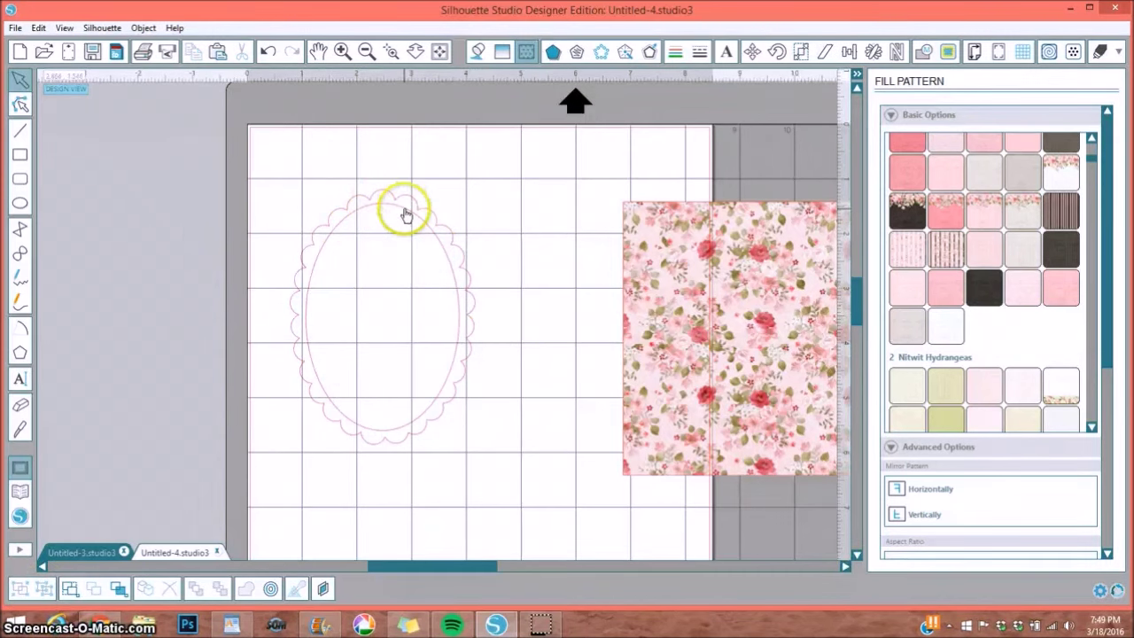
click(420, 223)
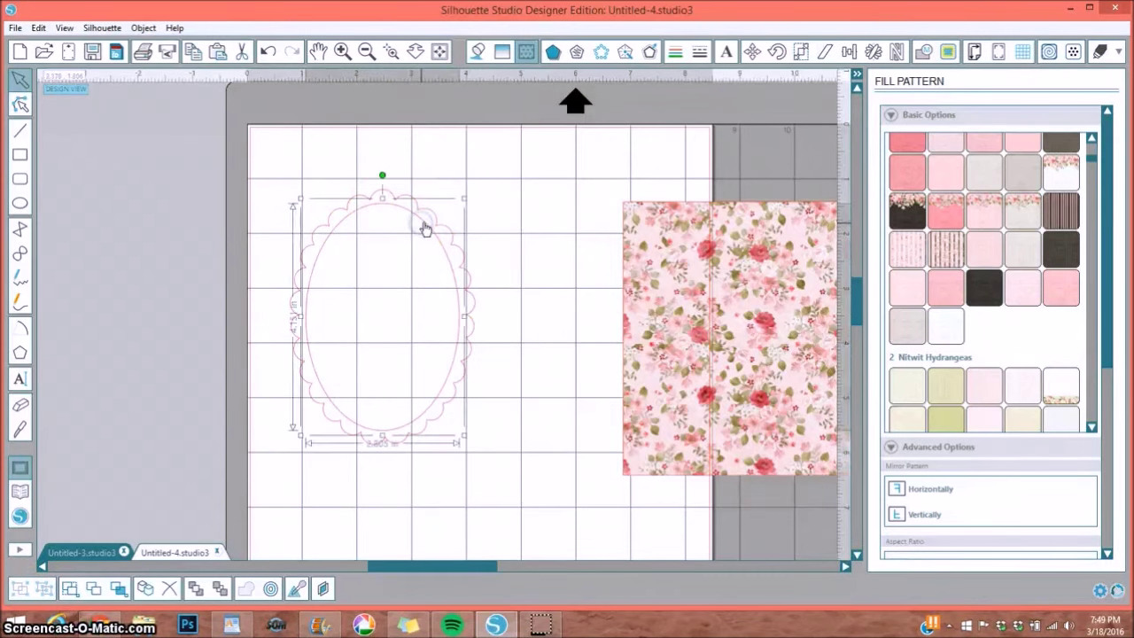
Shrink the inner oval to about 2.5 inches wide and center it within the scalloped oval
drag(464, 198, 440, 215)
drag(293, 171, 423, 310)
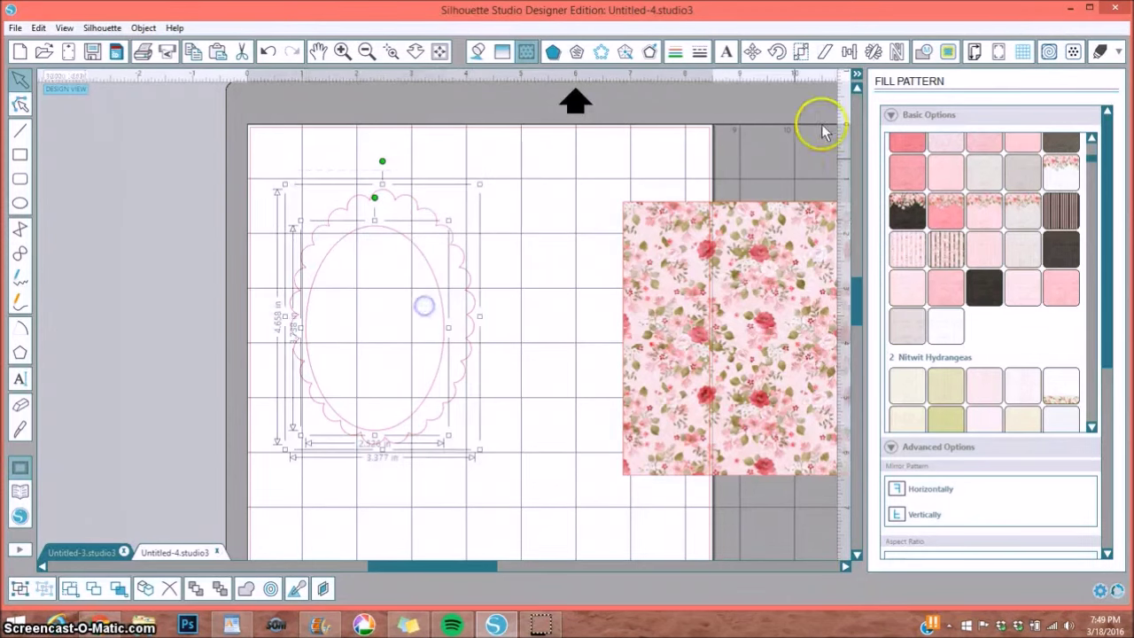
click(849, 51)
click(929, 133)
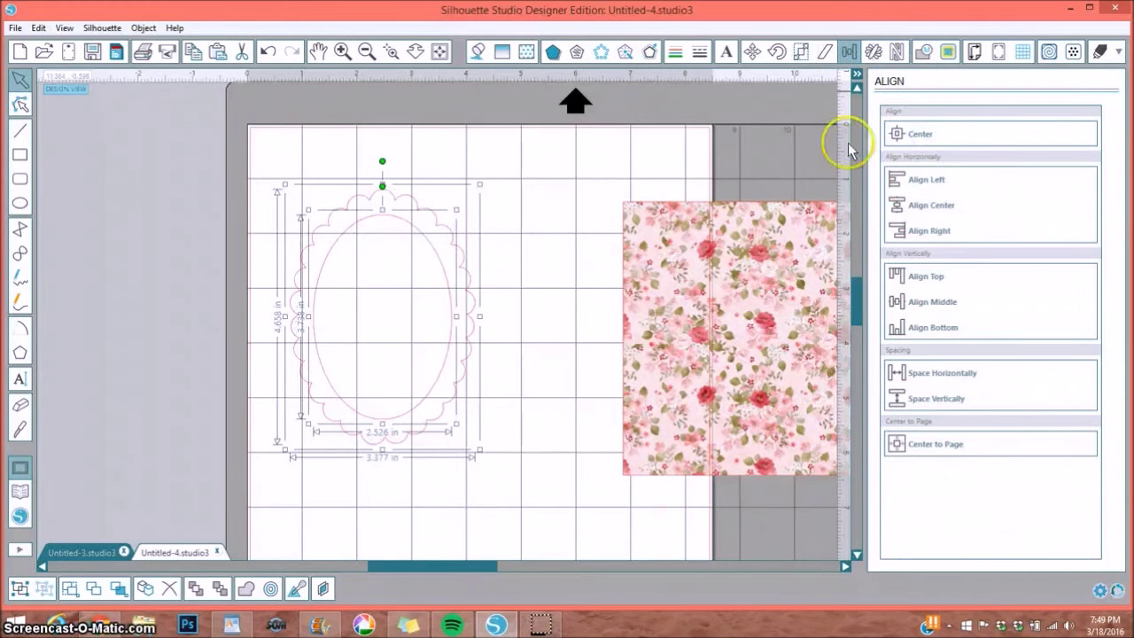
click(550, 169)
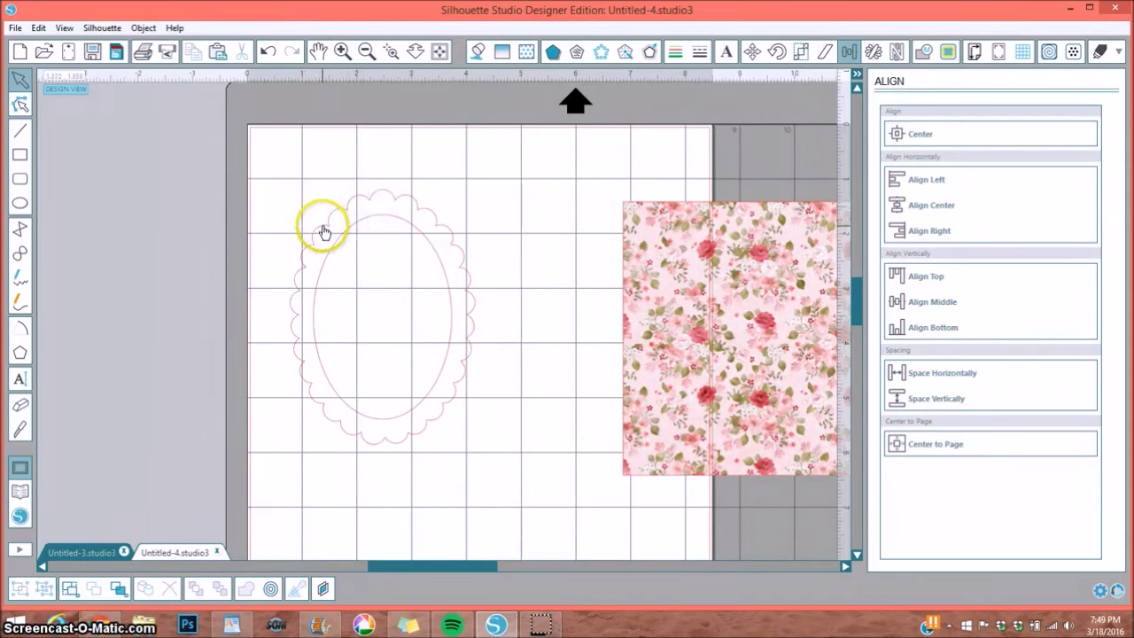
Move the scalloped oval off the page beside the inner oval and fill it with the pink rose floral pattern
drag(324, 232, 88, 229)
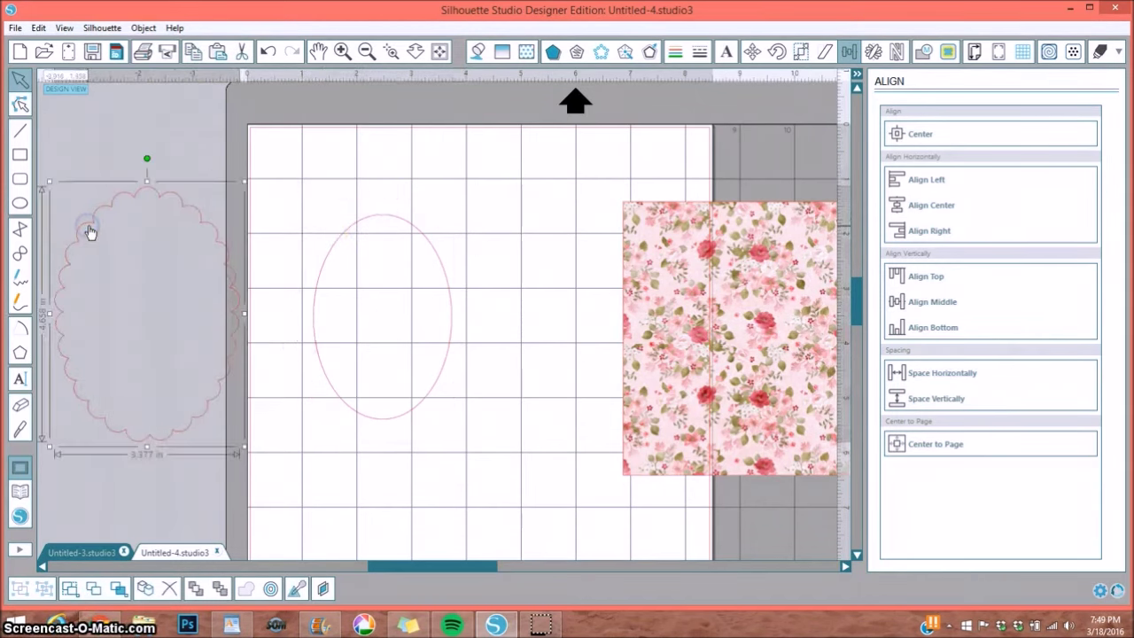
click(527, 53)
scroll(988, 306, down, 3)
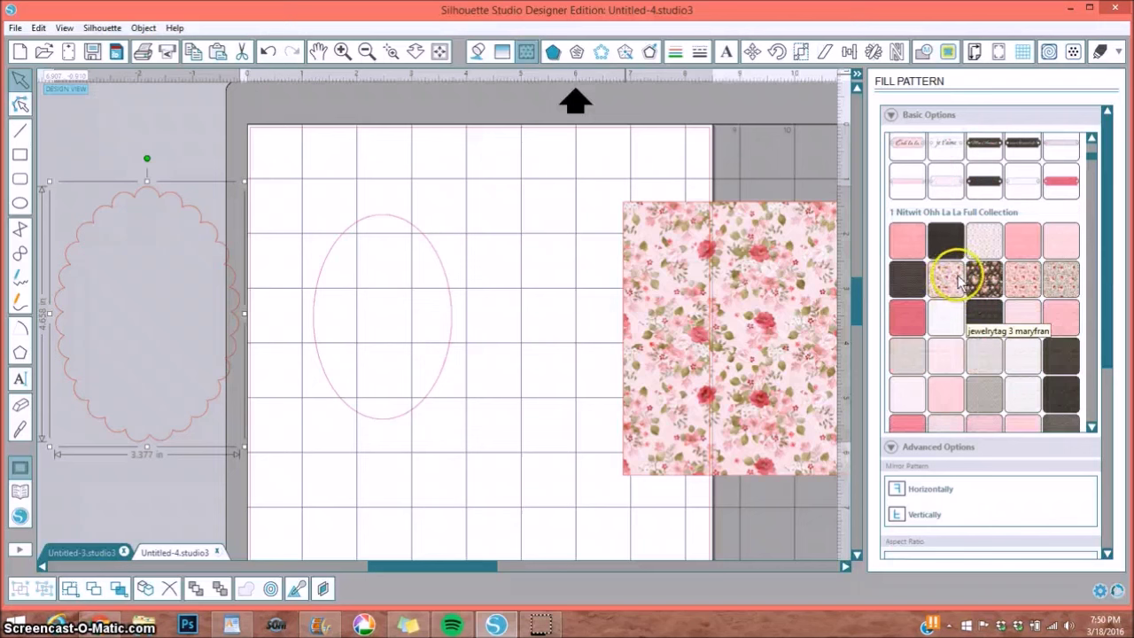
click(1025, 282)
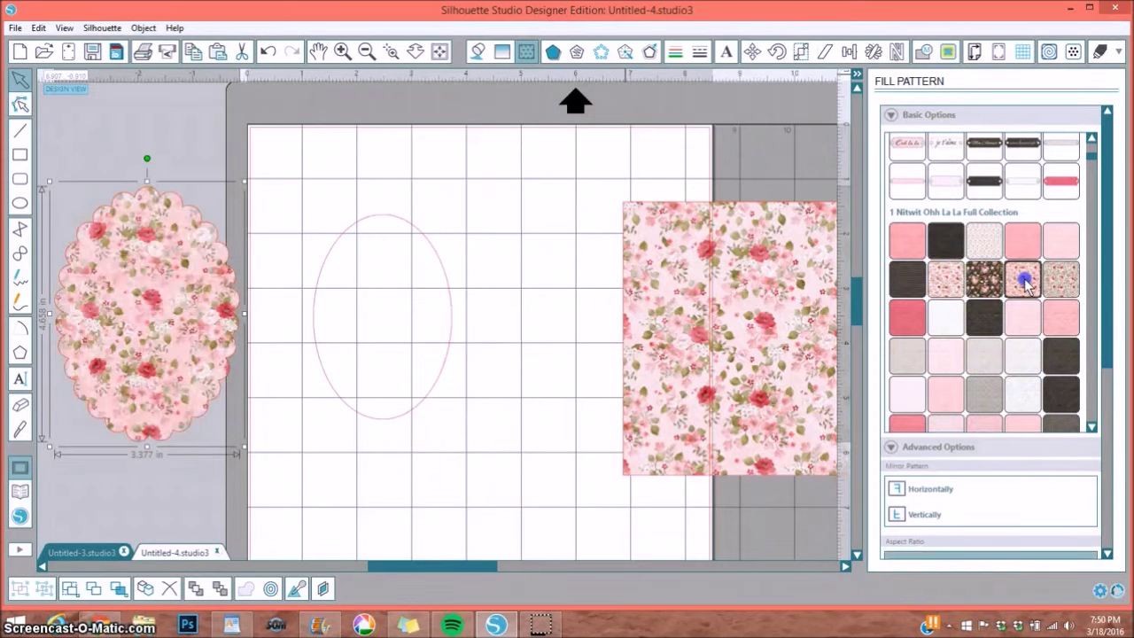
Center the floral scalloped oval on the plain inner oval and make both a compound path to form an open frame
click(366, 225)
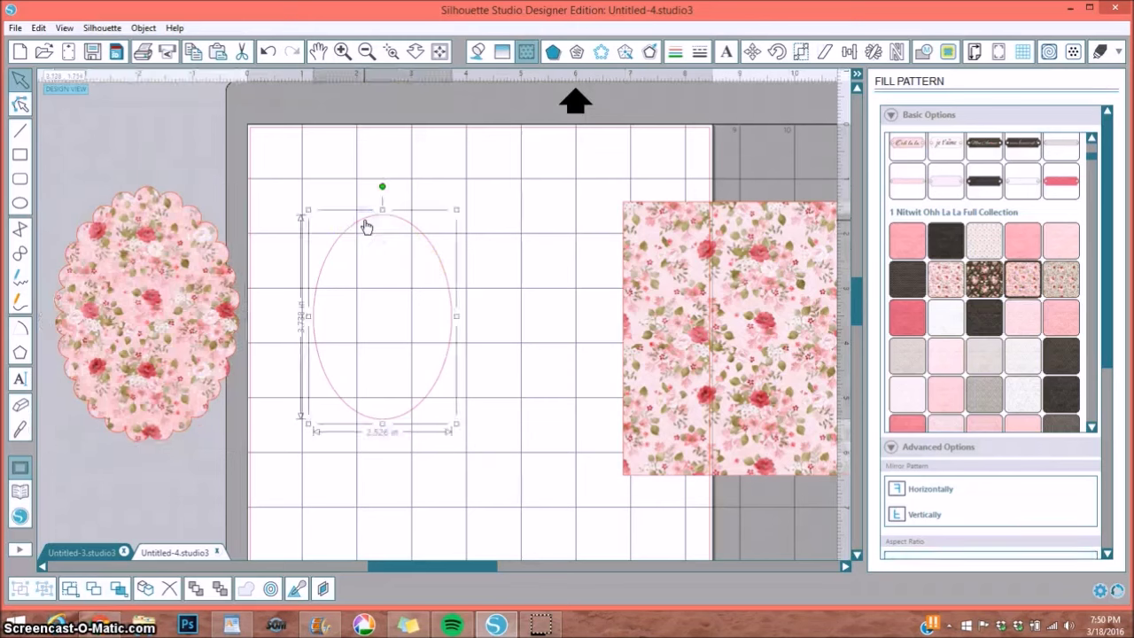
drag(188, 252, 407, 253)
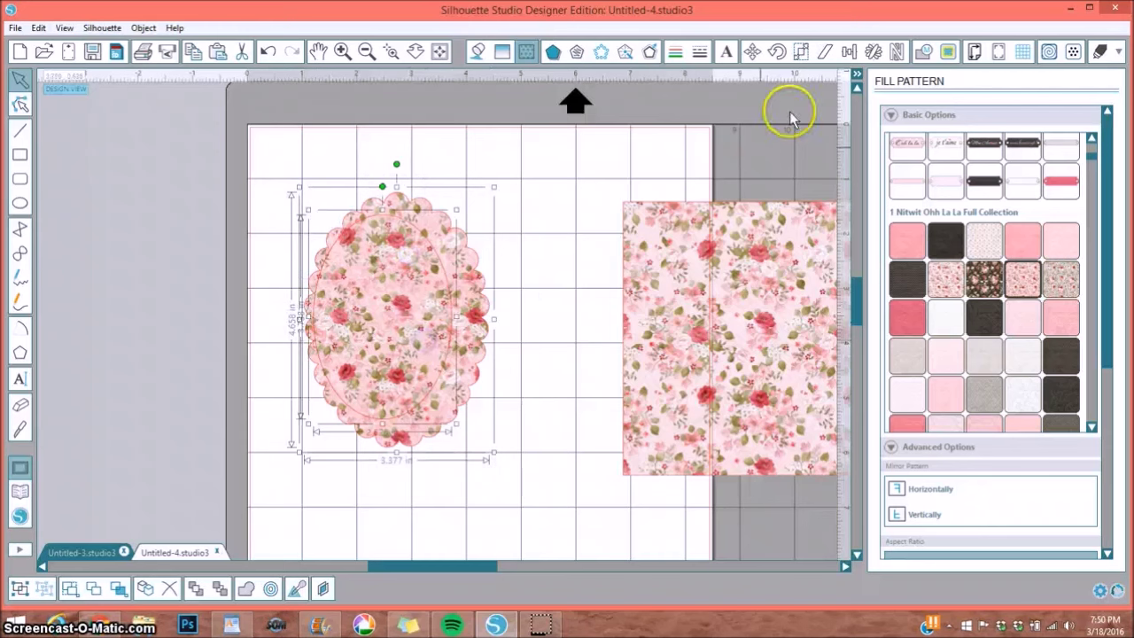
click(849, 51)
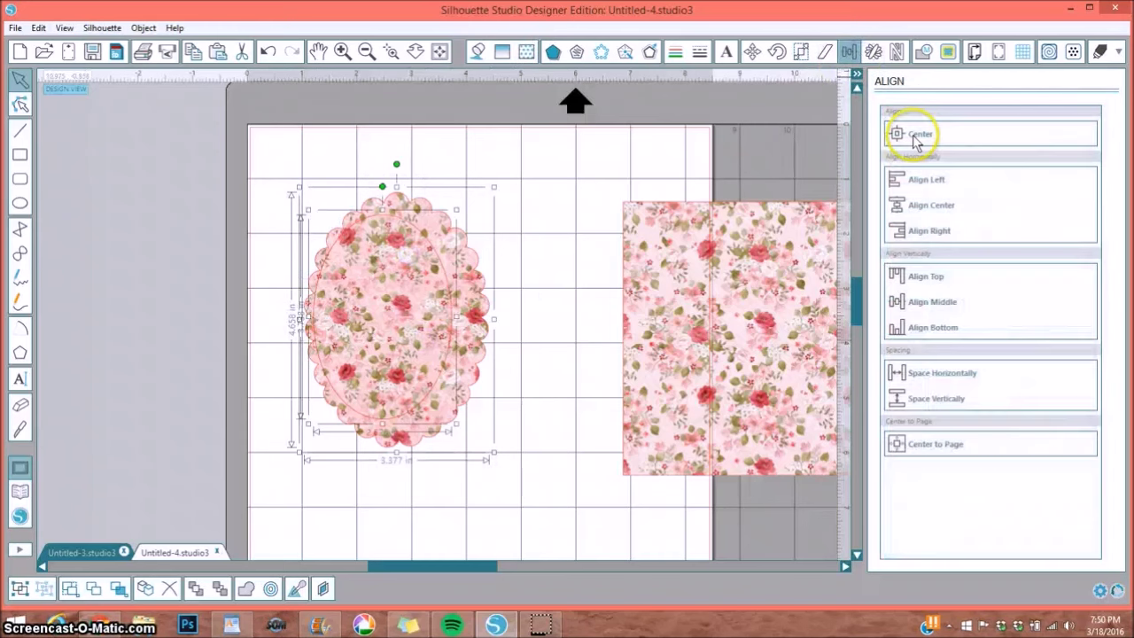
right_click(387, 253)
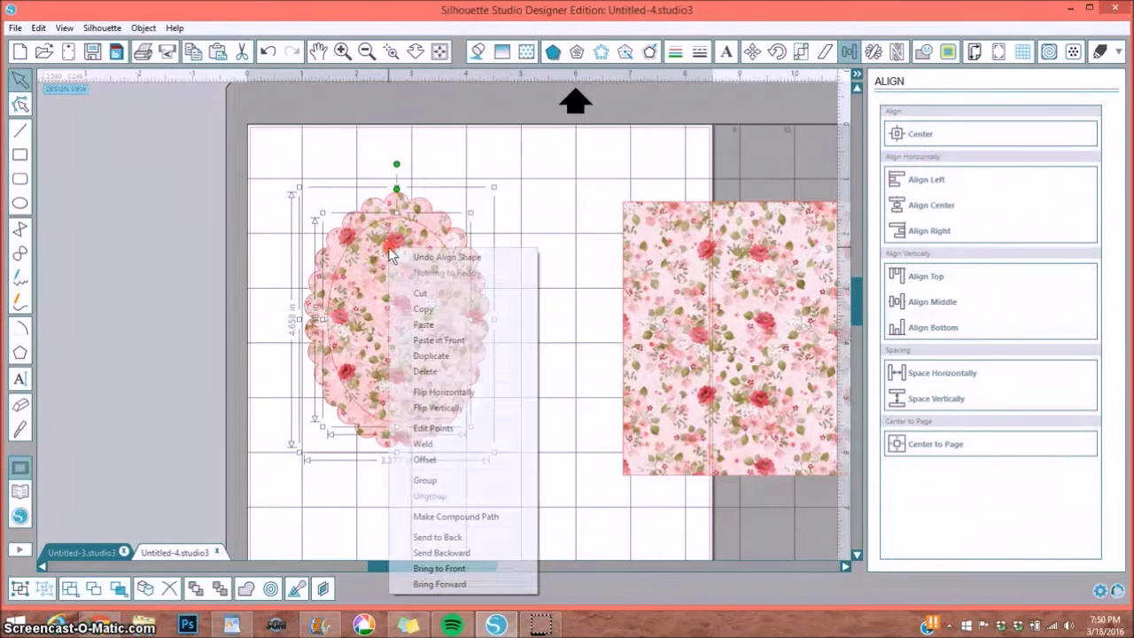
click(470, 516)
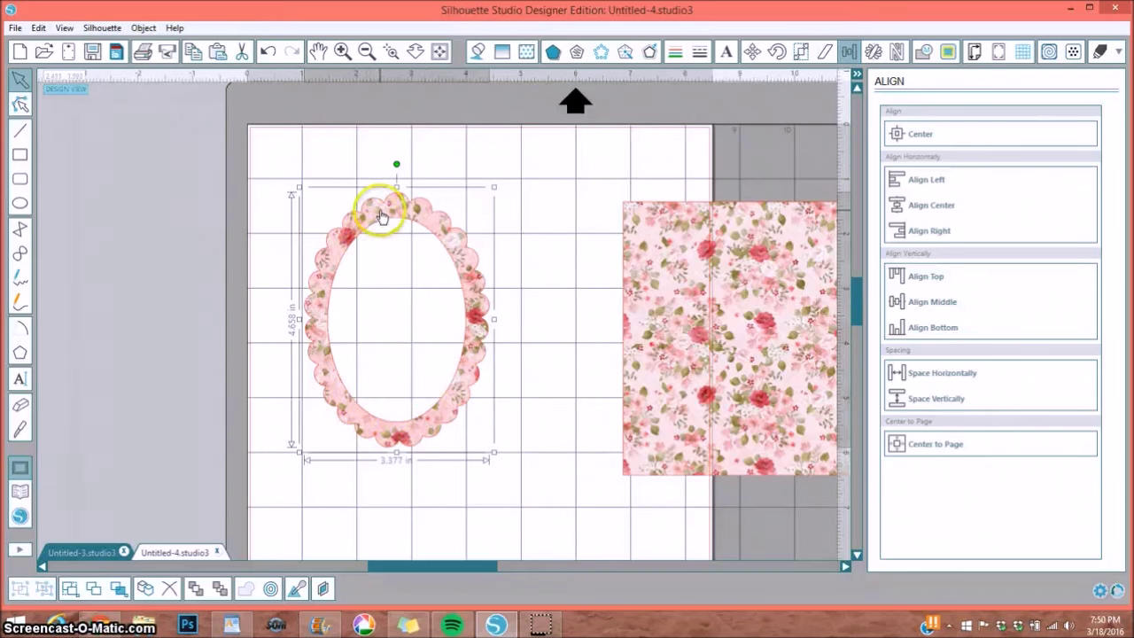
Move the scalloped frame and the floral square off the page and add the hydrangea 1 image from the library
drag(381, 215, 671, 223)
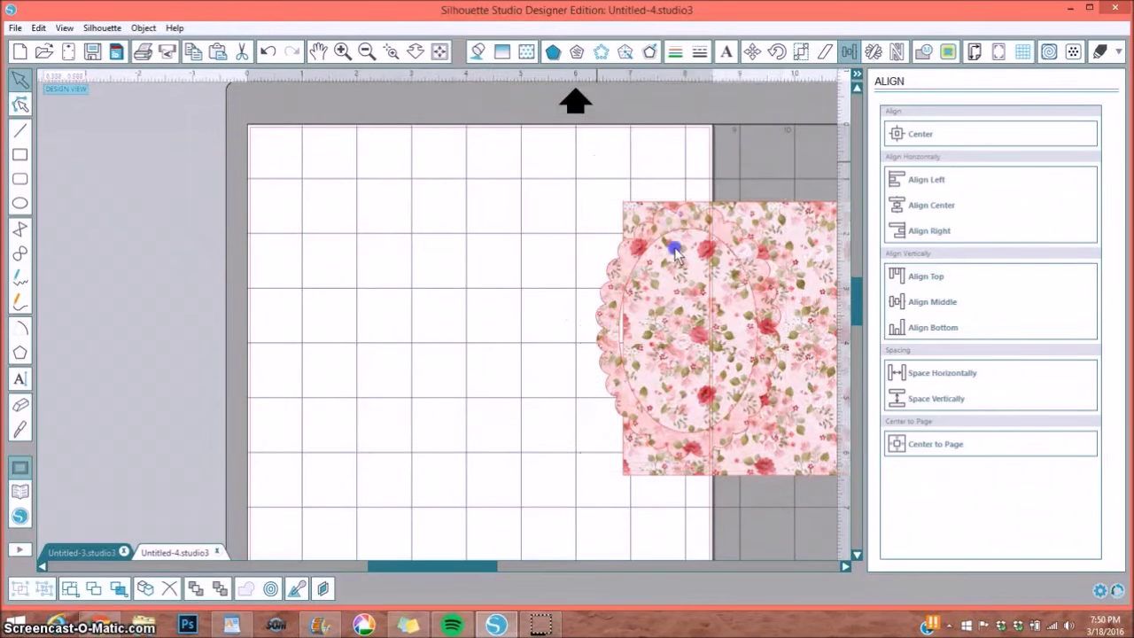
drag(717, 304, 835, 319)
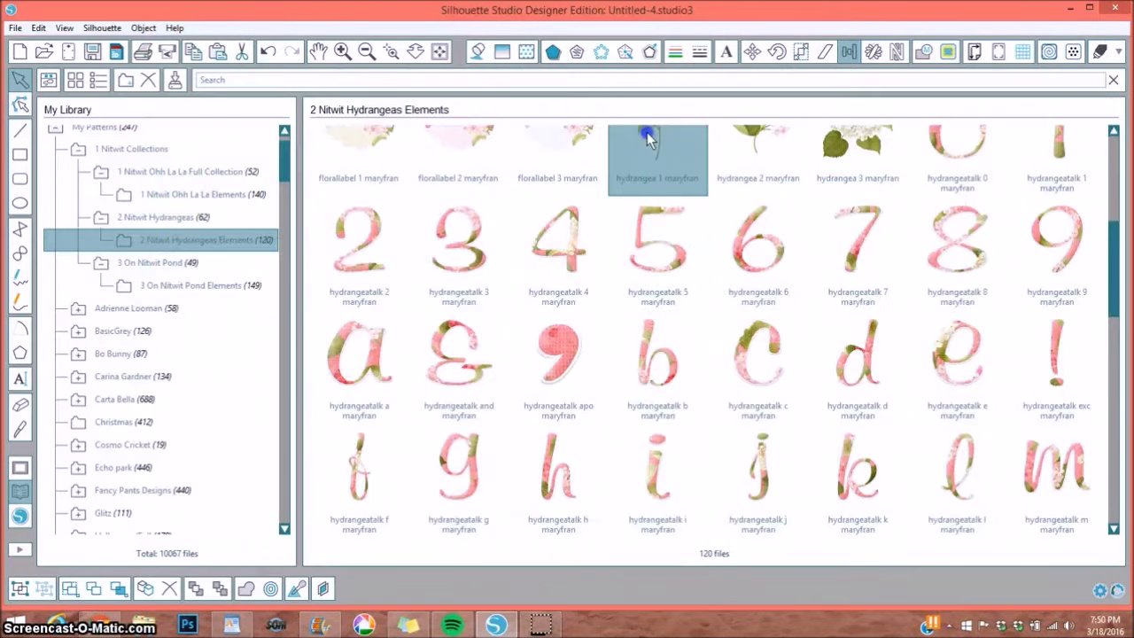
double_click(648, 138)
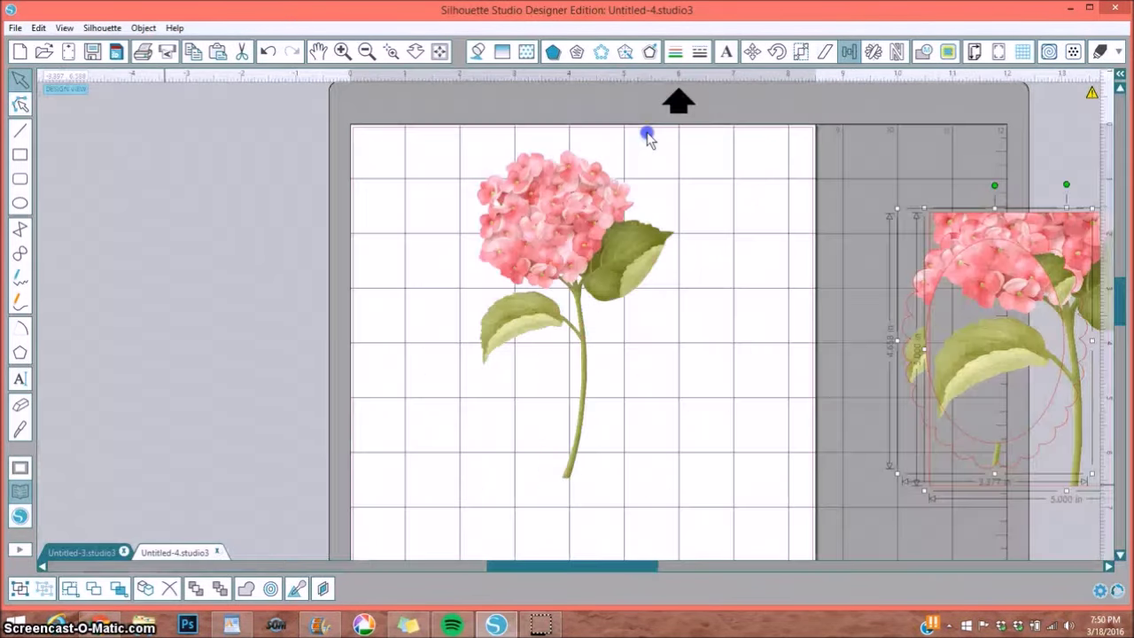
drag(581, 266, 580, 341)
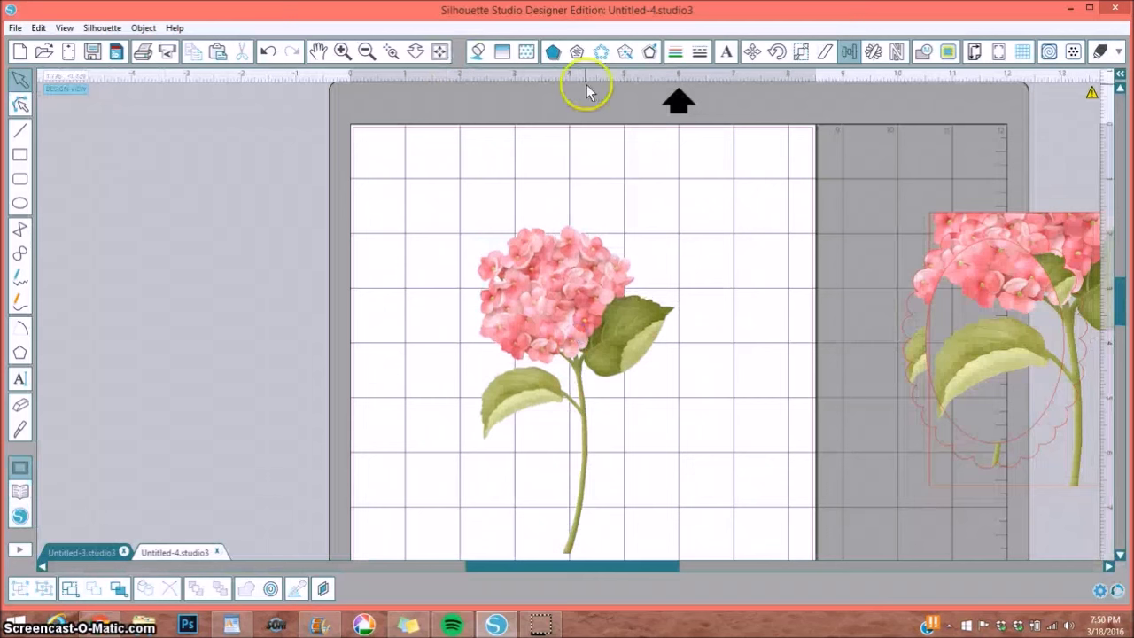
Delete the off-page square and scalloped frame, and move the hydrangea lower on the page
click(1074, 341)
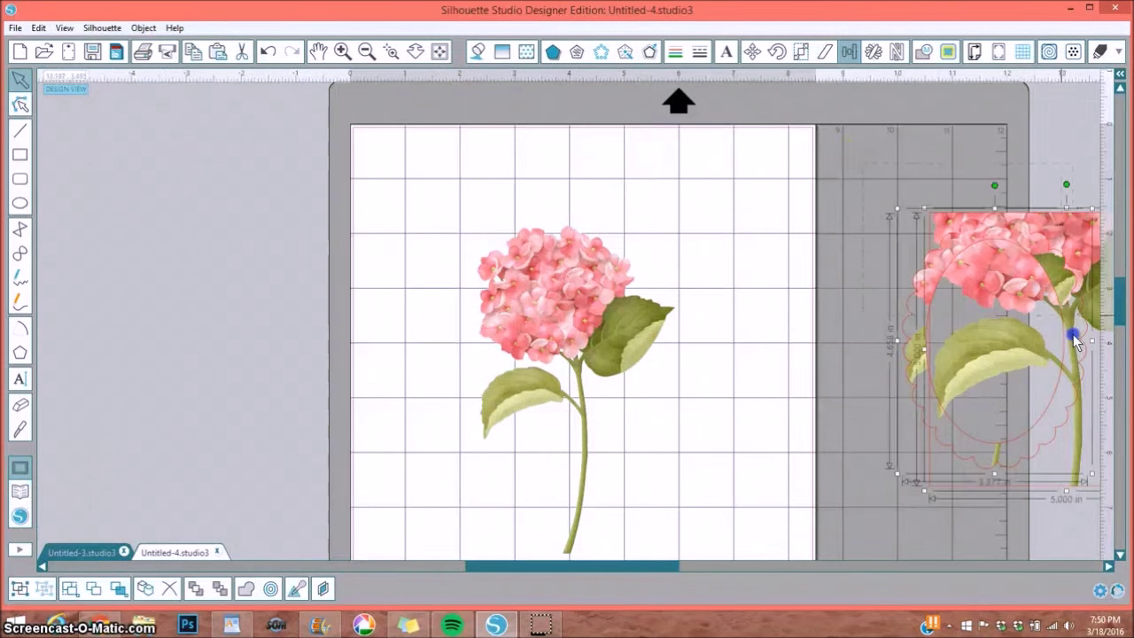
click(168, 588)
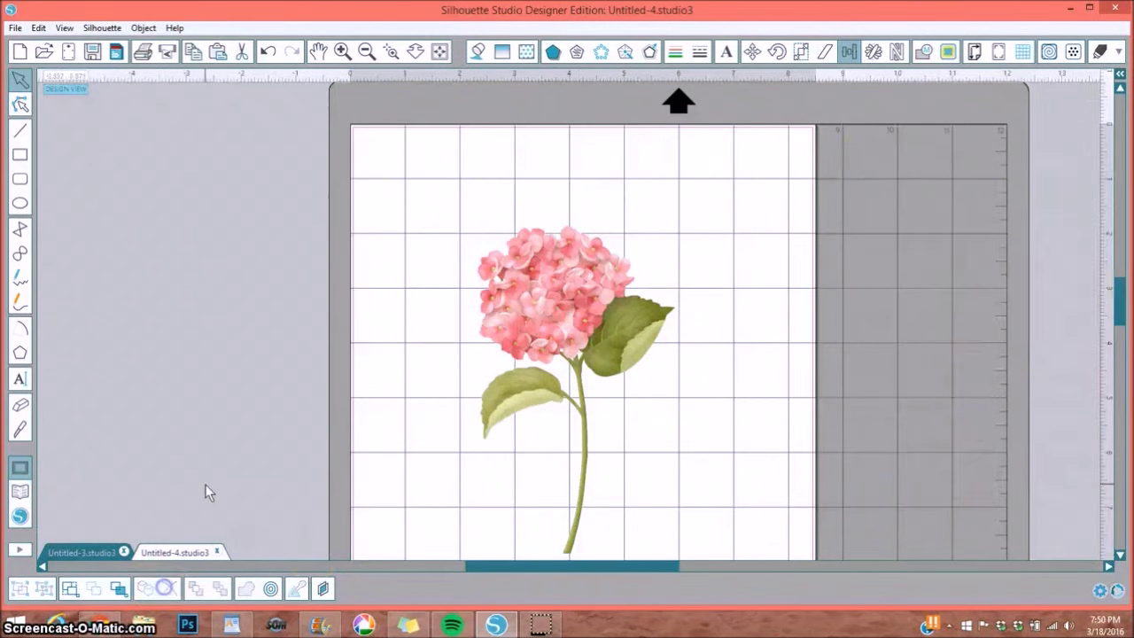
click(366, 52)
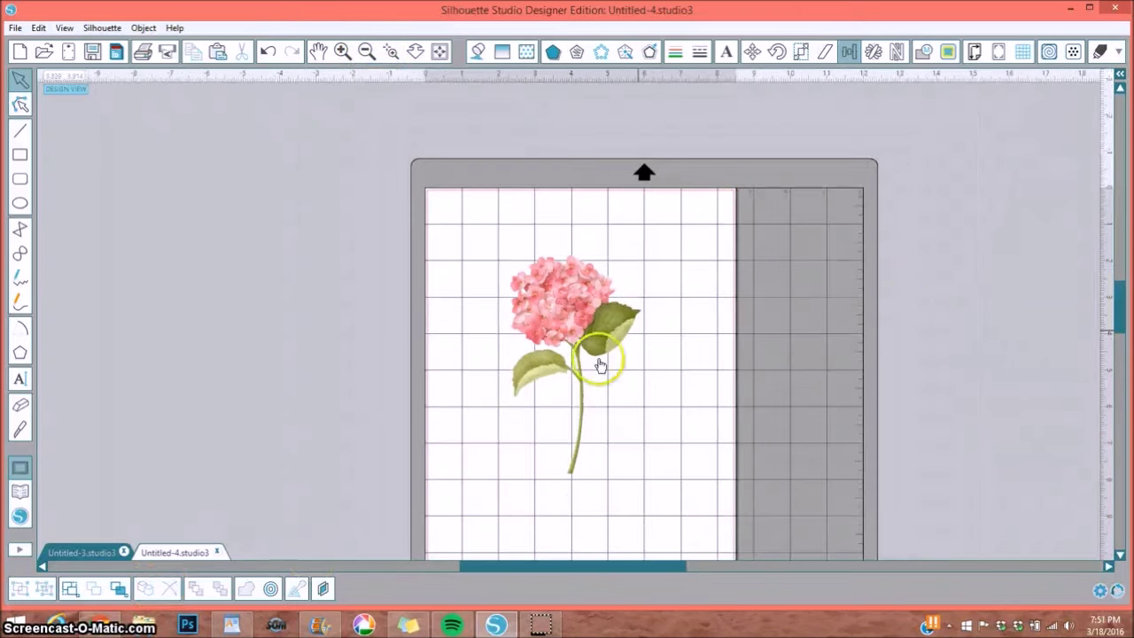
drag(563, 319, 541, 367)
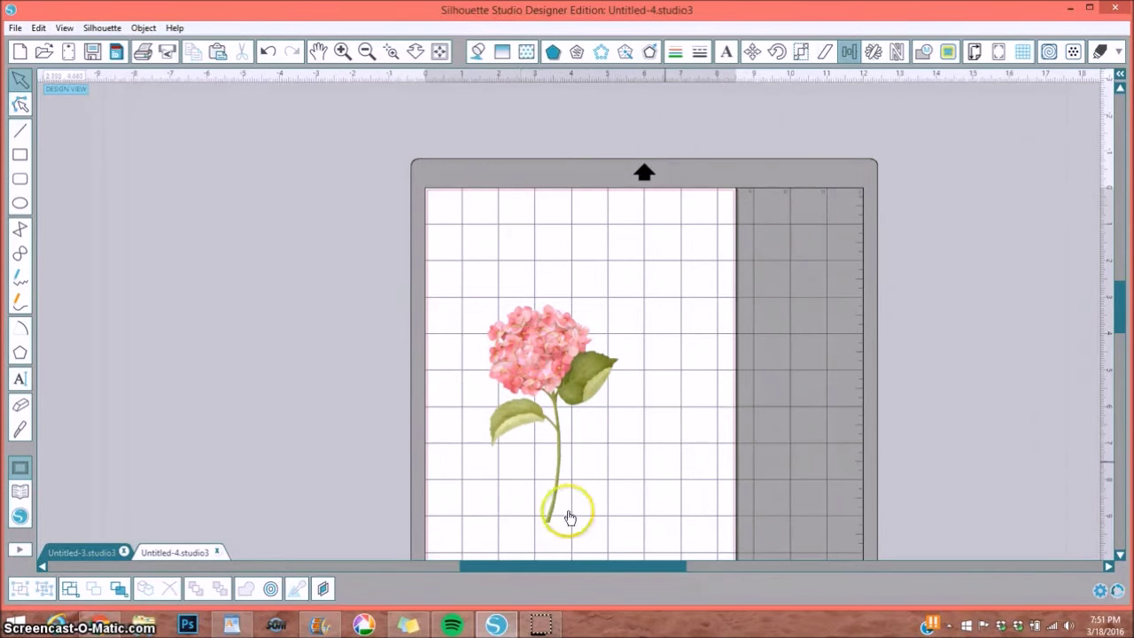
mouse_move(519, 567)
mouse_down()
mouse_move(625, 583)
mouse_move(520, 569)
mouse_up()
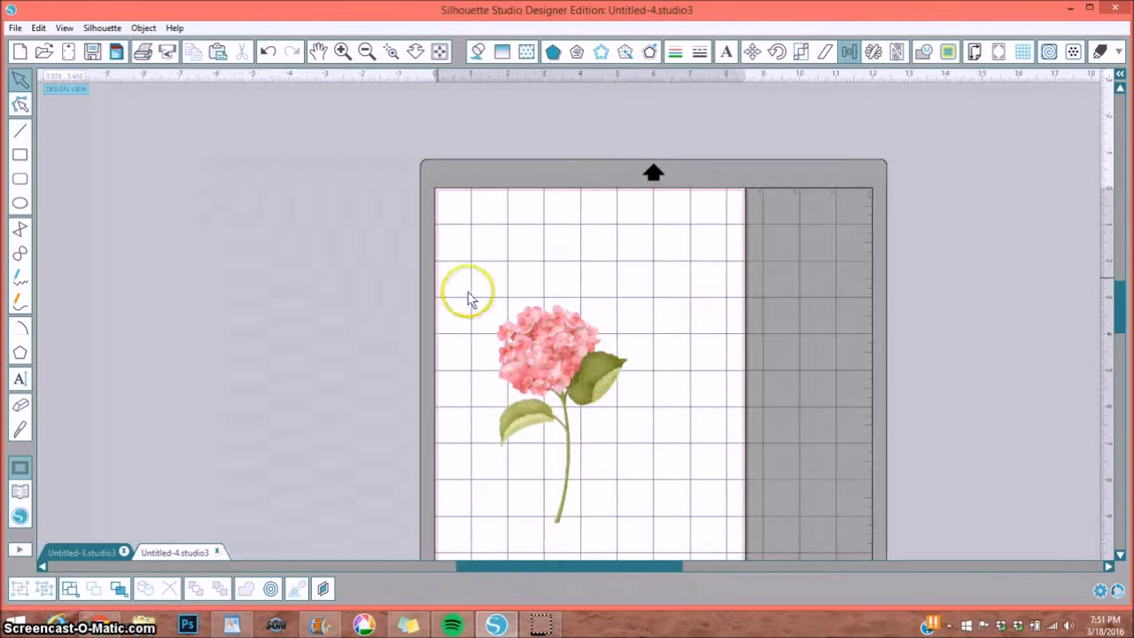
Draw a rectangle about 5.4 inches wide, shorten it to nearly square, and place it on the page with the hydrangea overlapping its right side
click(36, 156)
drag(277, 194, 474, 442)
click(380, 451)
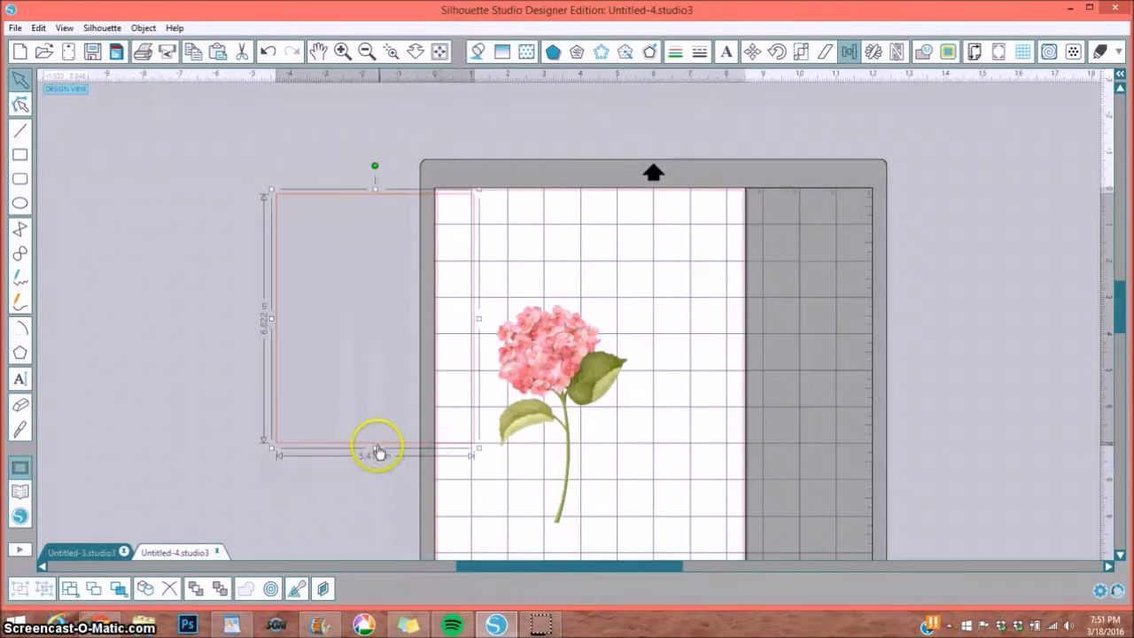
drag(376, 447, 379, 396)
drag(479, 293, 628, 401)
drag(564, 372, 598, 348)
click(579, 274)
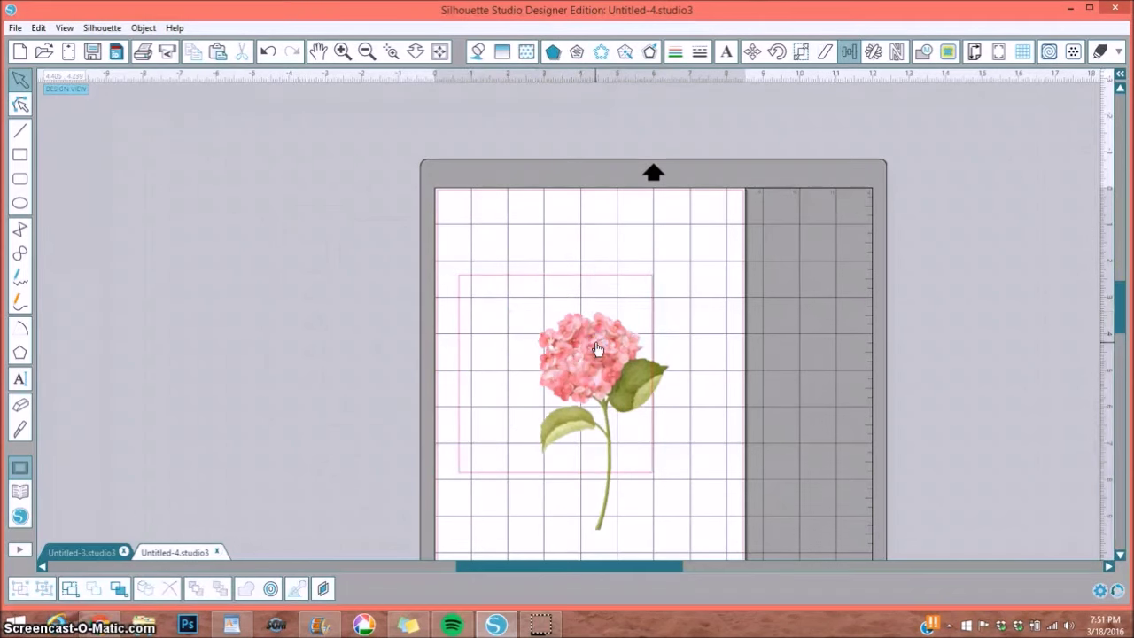
Enlarge the hydrangea, check the low-resolution warning, and reduce the image to about 6.05 by 10.06 inches
click(598, 349)
drag(671, 311, 670, 346)
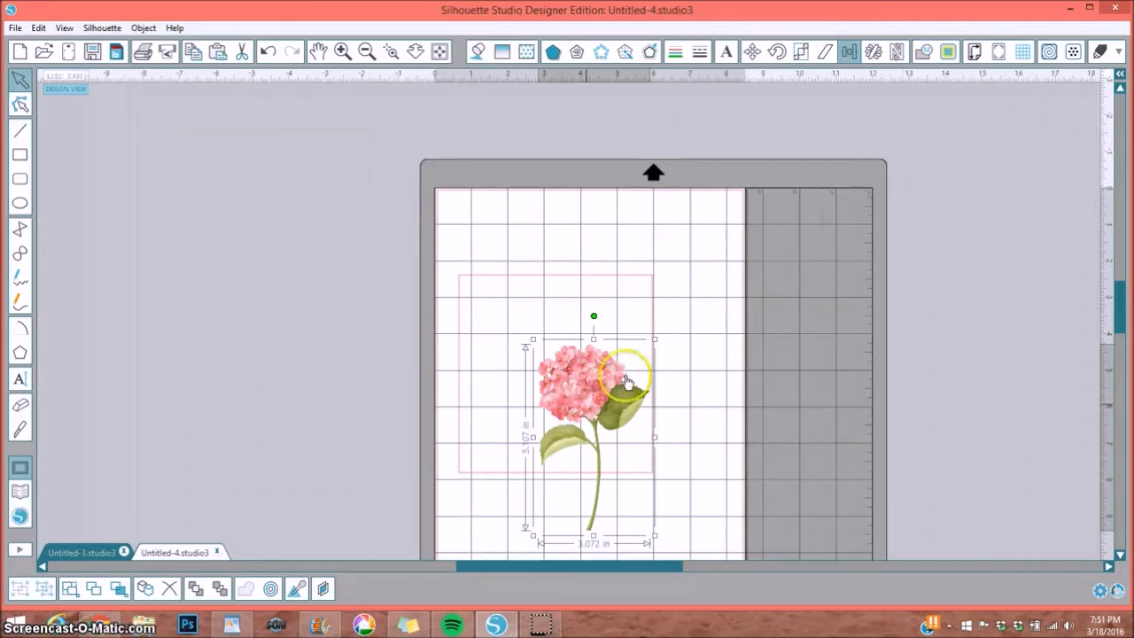
drag(653, 340, 798, 237)
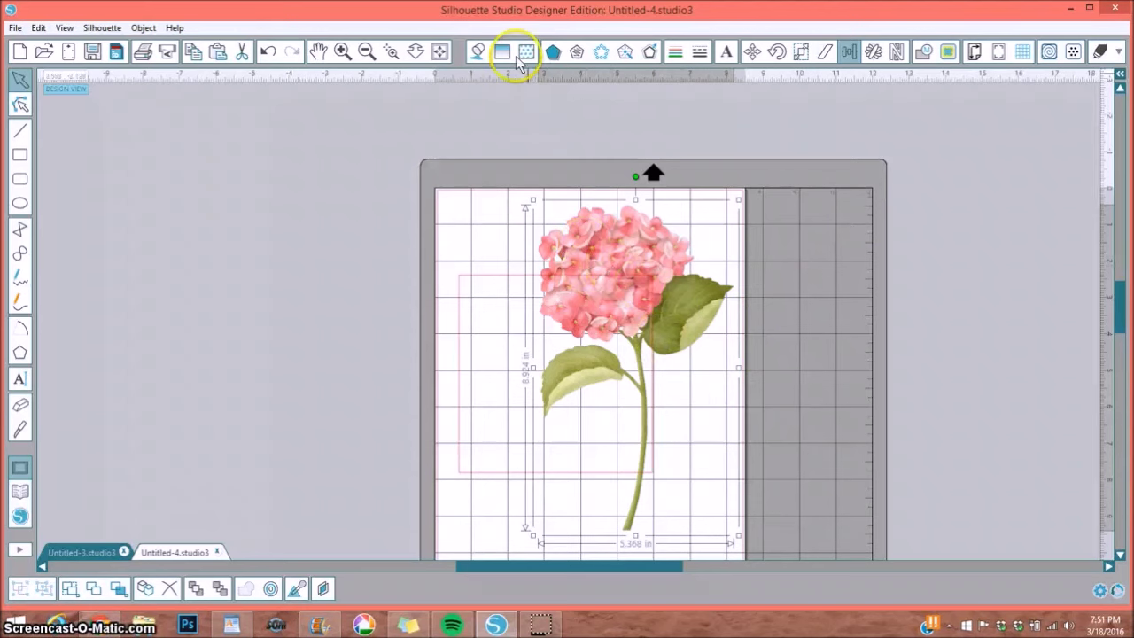
click(367, 50)
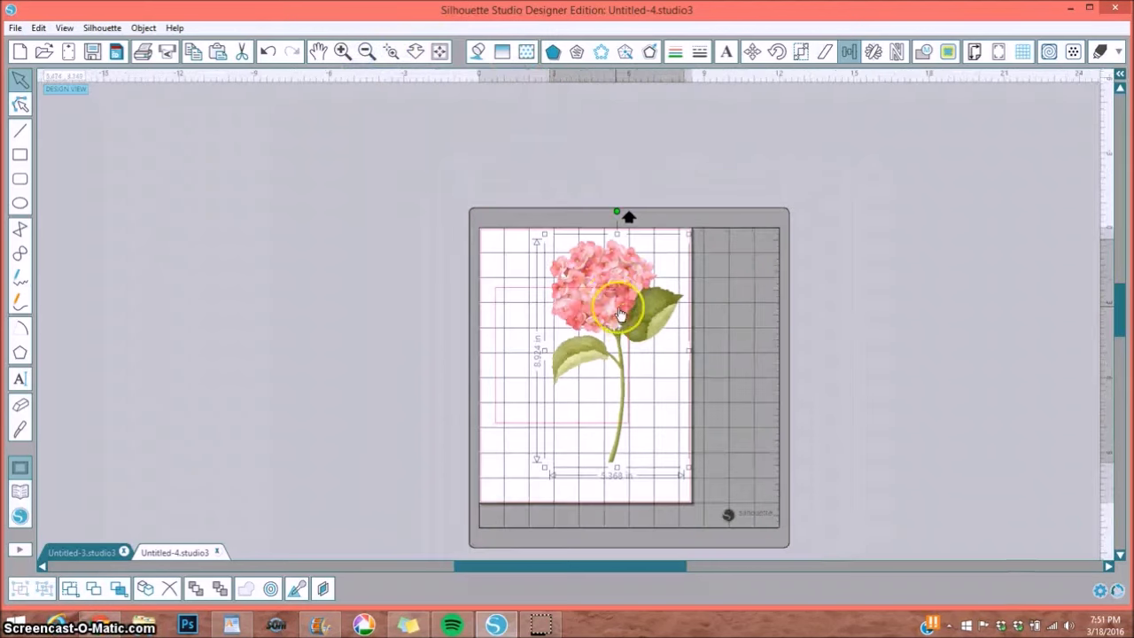
drag(625, 267, 732, 215)
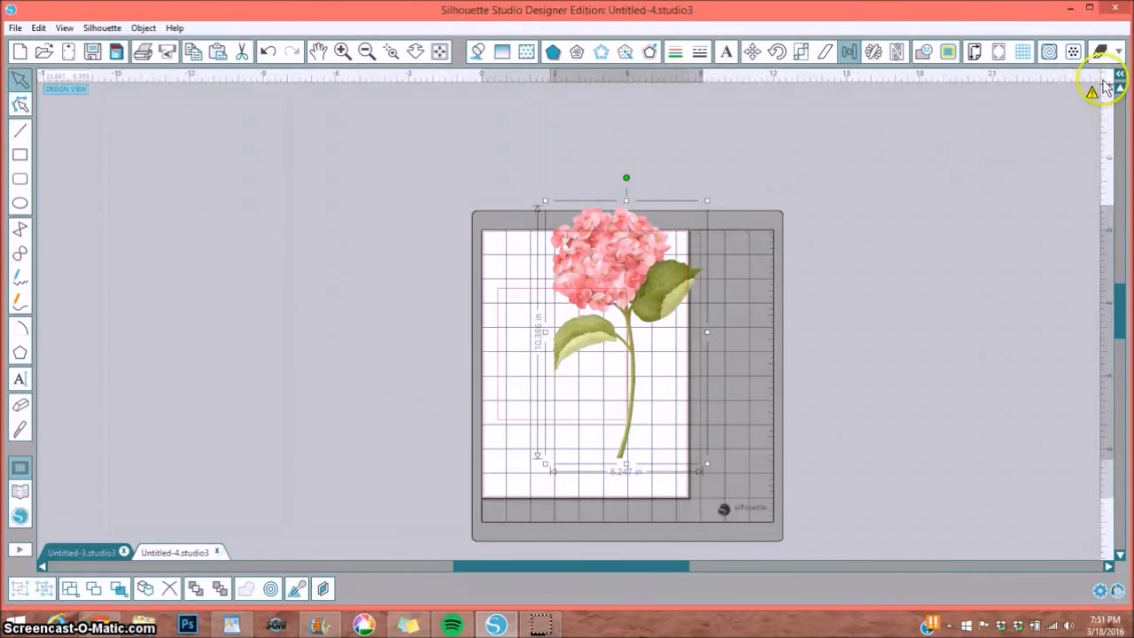
mouse_move(1090, 96)
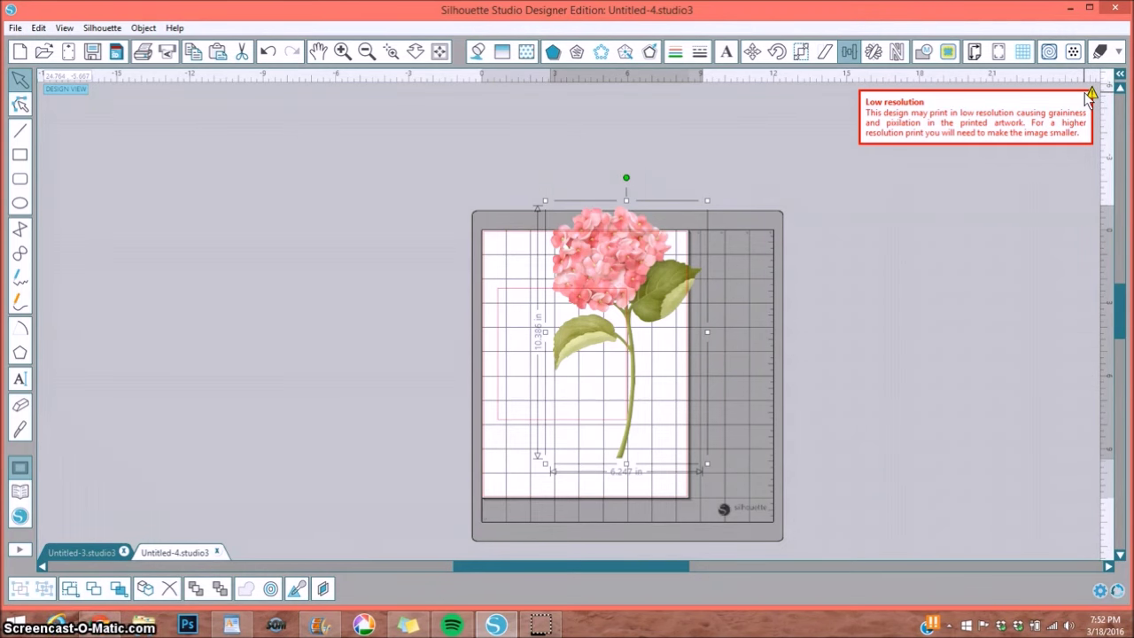
drag(707, 201, 703, 208)
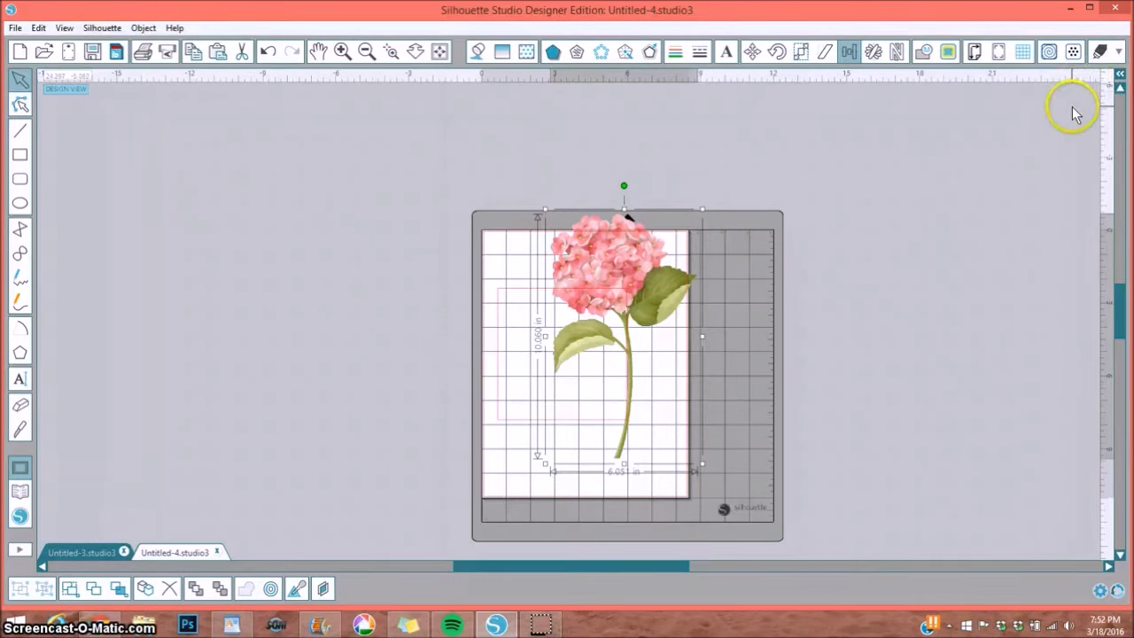
Reposition the enlarged hydrangea relative to the right side of the rectangle
drag(615, 271, 673, 299)
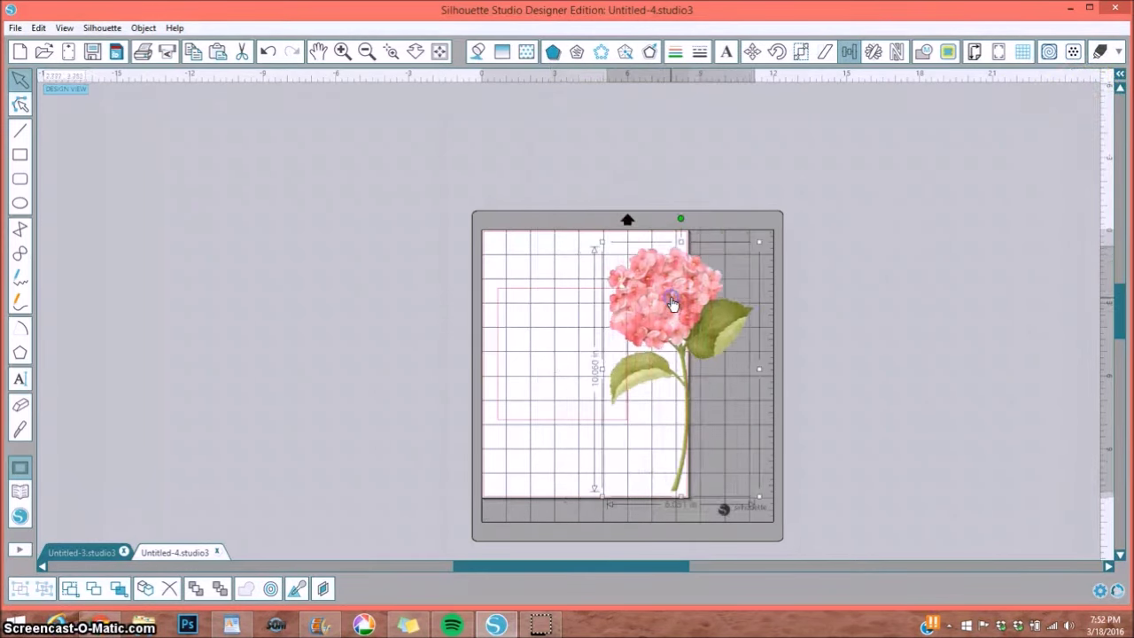
click(839, 258)
click(581, 293)
click(675, 300)
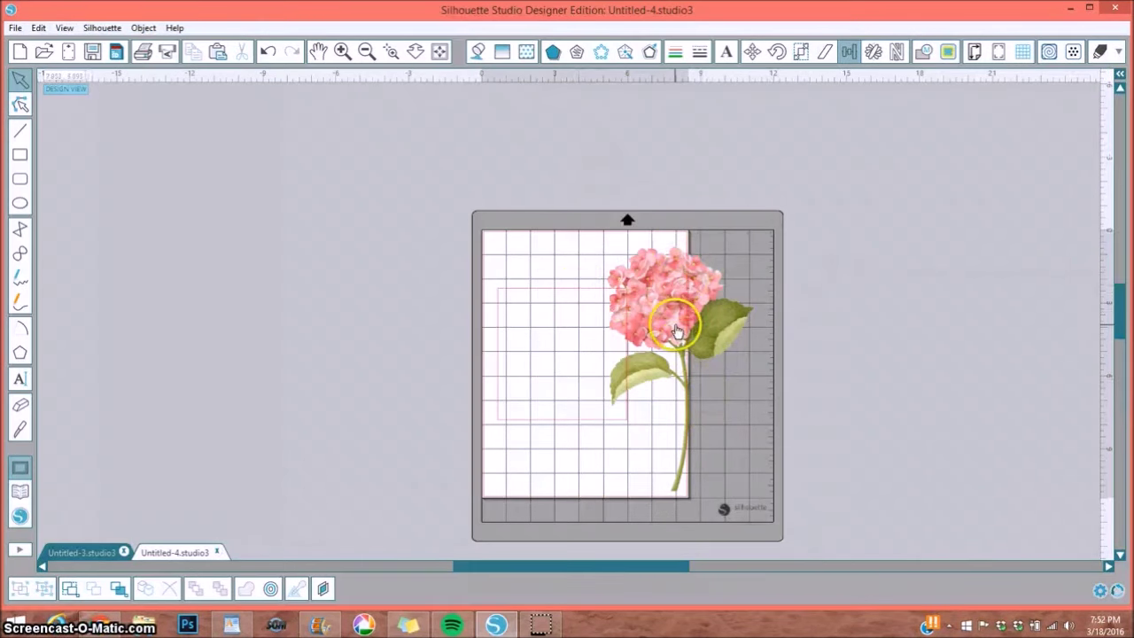
drag(691, 297, 603, 291)
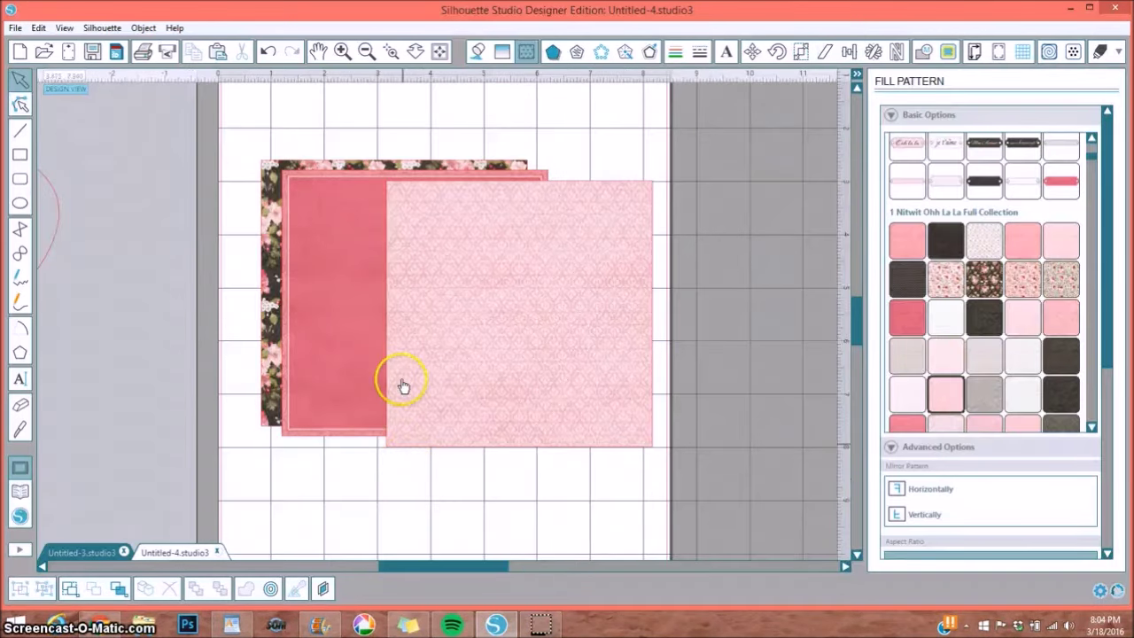
Move the light pink and dark pink squares clear of the black floral square, with the light pink one offset furthest right
drag(392, 311, 653, 298)
drag(531, 309, 735, 298)
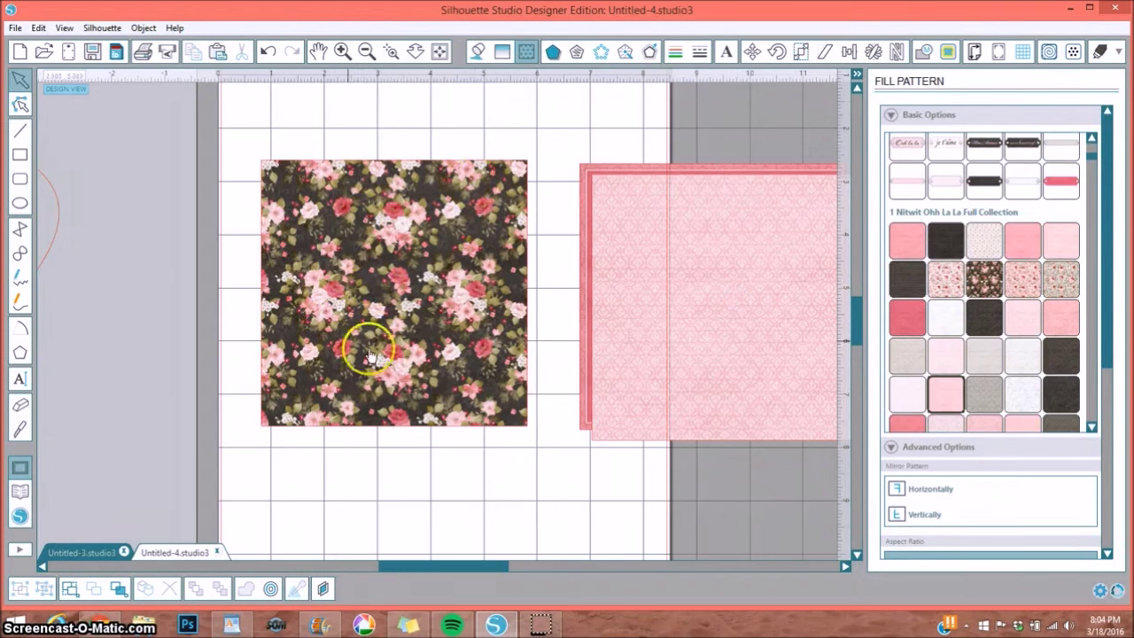
drag(602, 193, 642, 196)
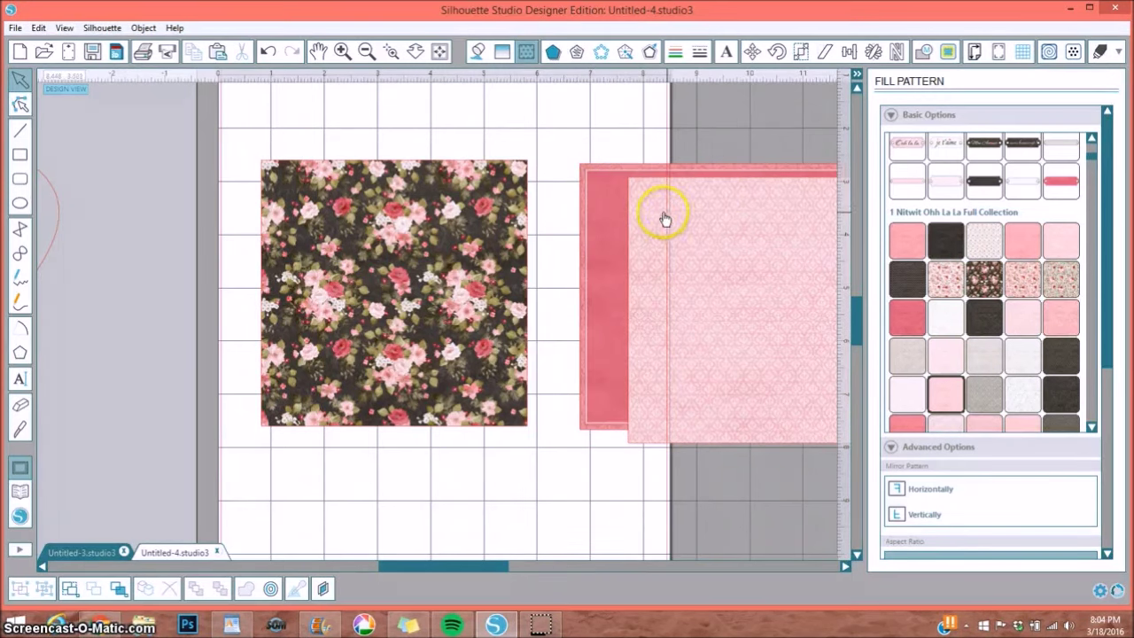
Move the dark pink square so it overlaps the right side of the black floral square, and resize it to 4 by 4 inches
drag(602, 213, 470, 226)
click(502, 219)
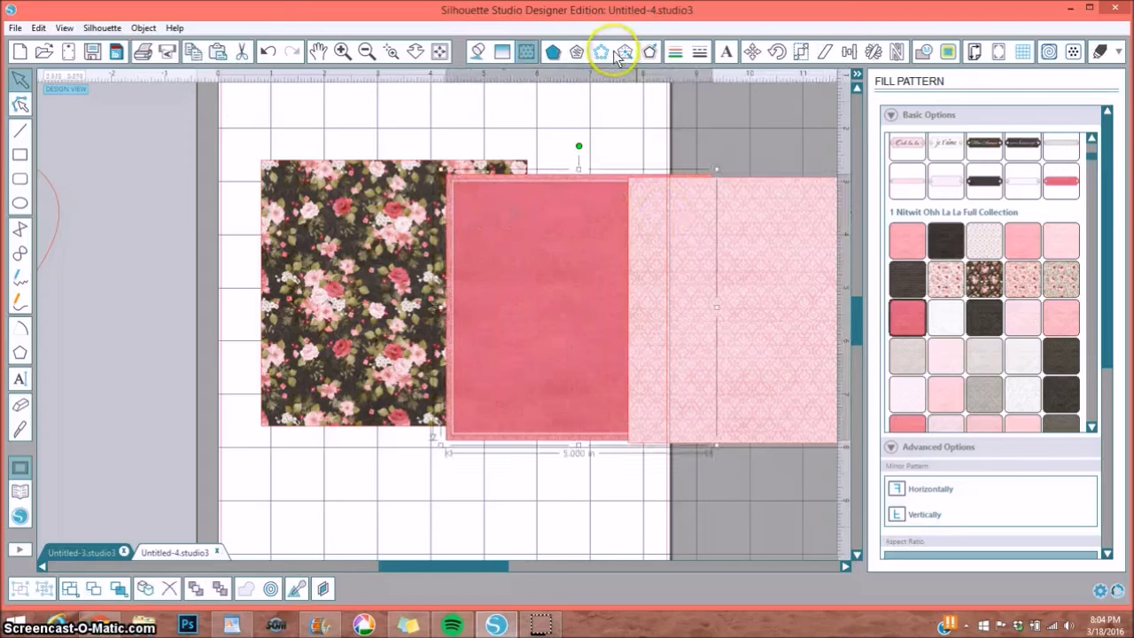
click(801, 51)
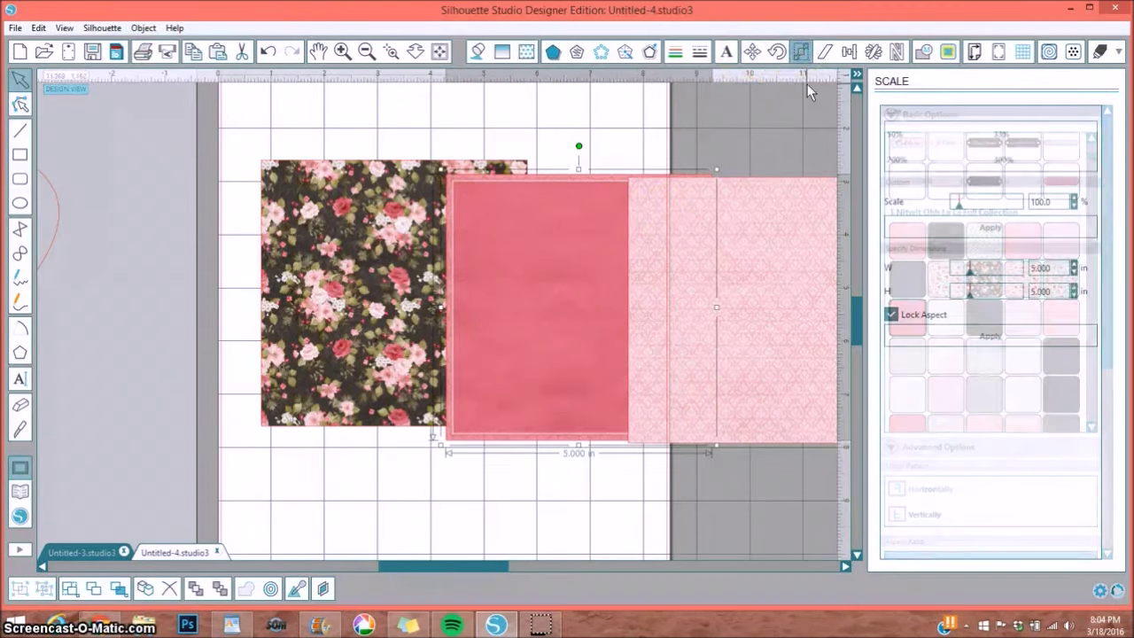
text(4)
click(890, 316)
text(4)
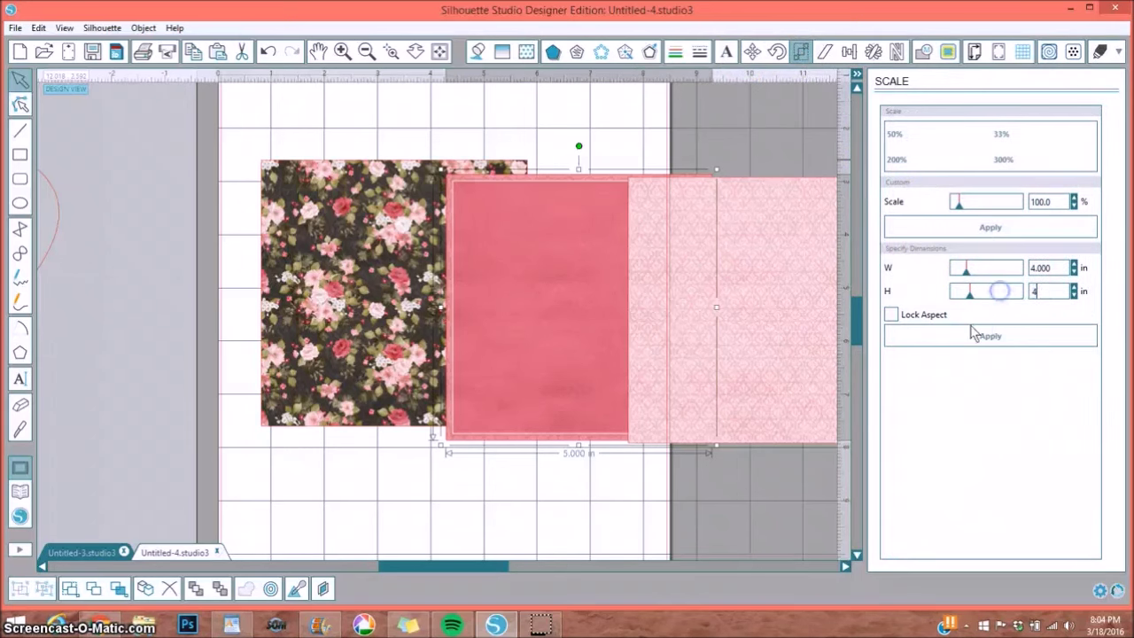
click(969, 334)
Resize the light pink patterned square to 3.75 inches wide and 3.75 inches high
click(767, 273)
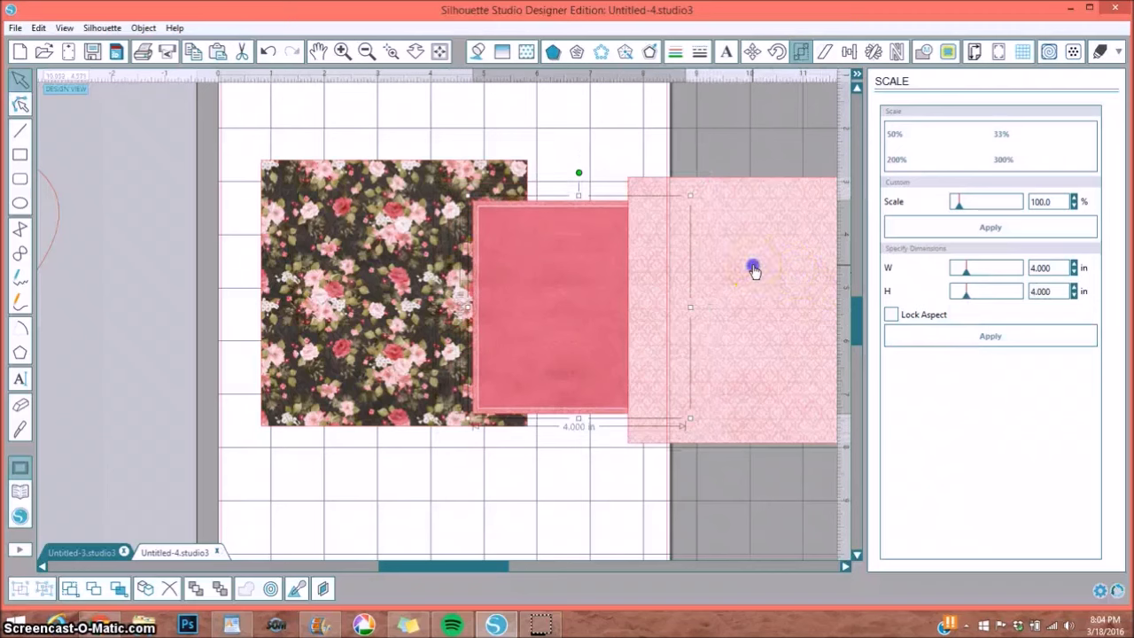
text(3.75)
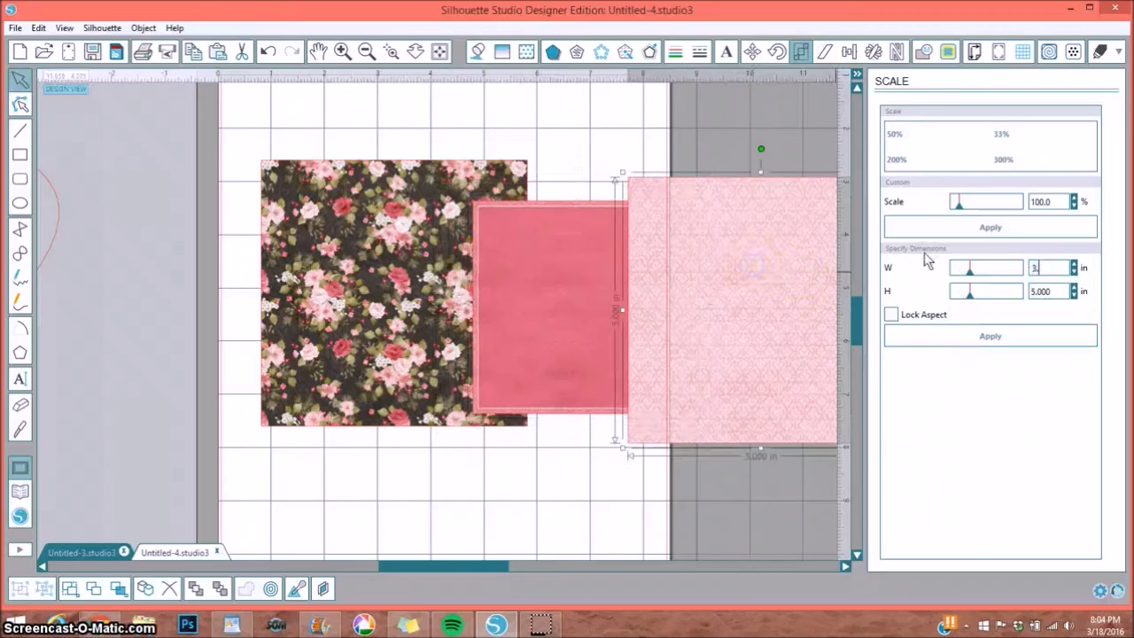
click(1055, 291)
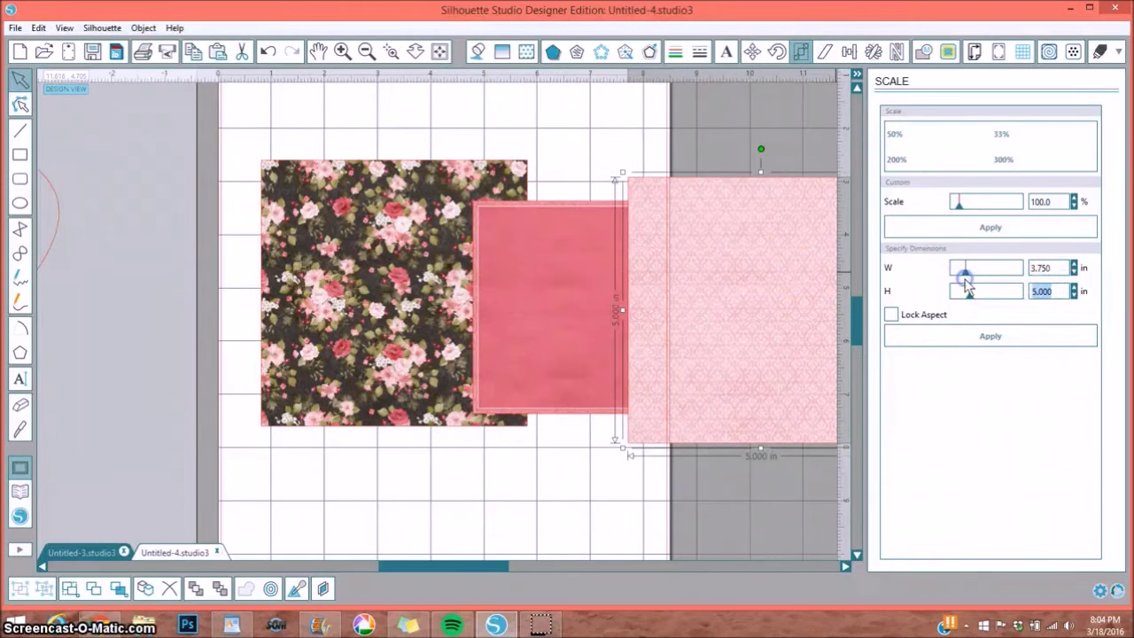
text(3.75)
click(949, 338)
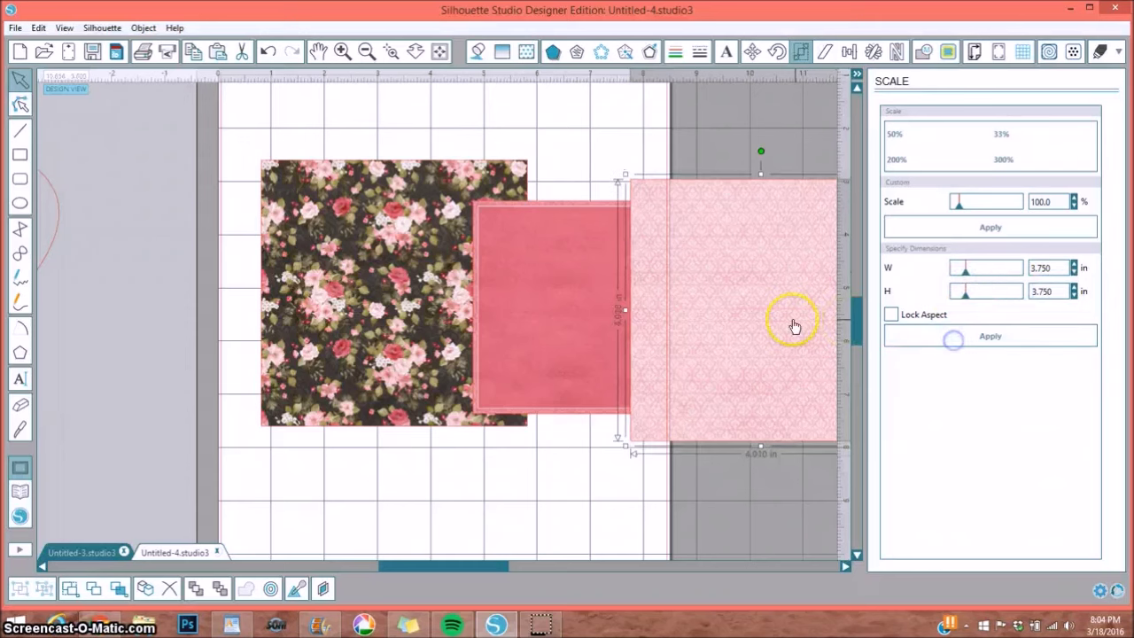
Stack the light pink square on the dark pink one over the black floral square, and move the pair and the floral square apart
drag(772, 343, 599, 341)
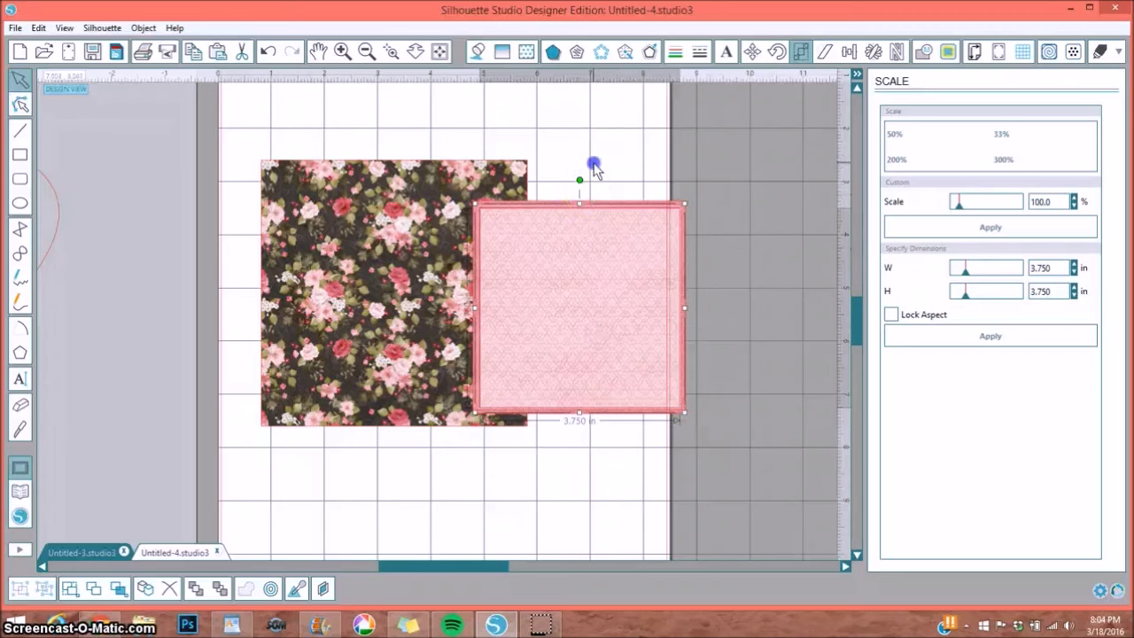
drag(630, 260, 447, 291)
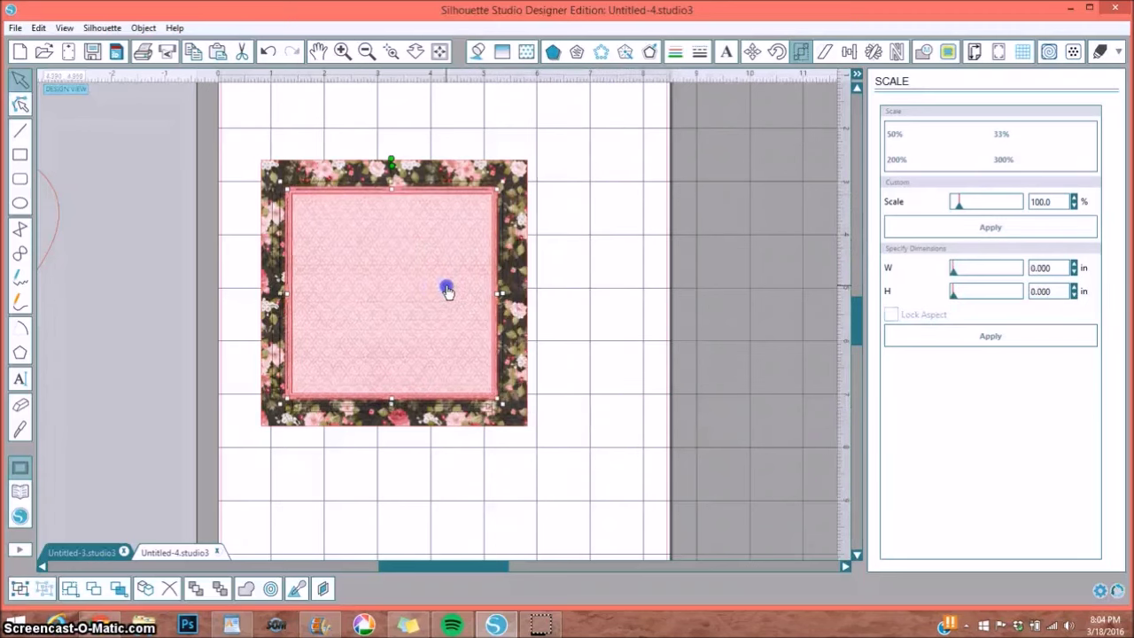
drag(447, 290, 699, 289)
drag(458, 279, 312, 225)
Shift the light pink square off and back onto the dark pink square, and set it overlapping the black floral square's right edge
click(553, 285)
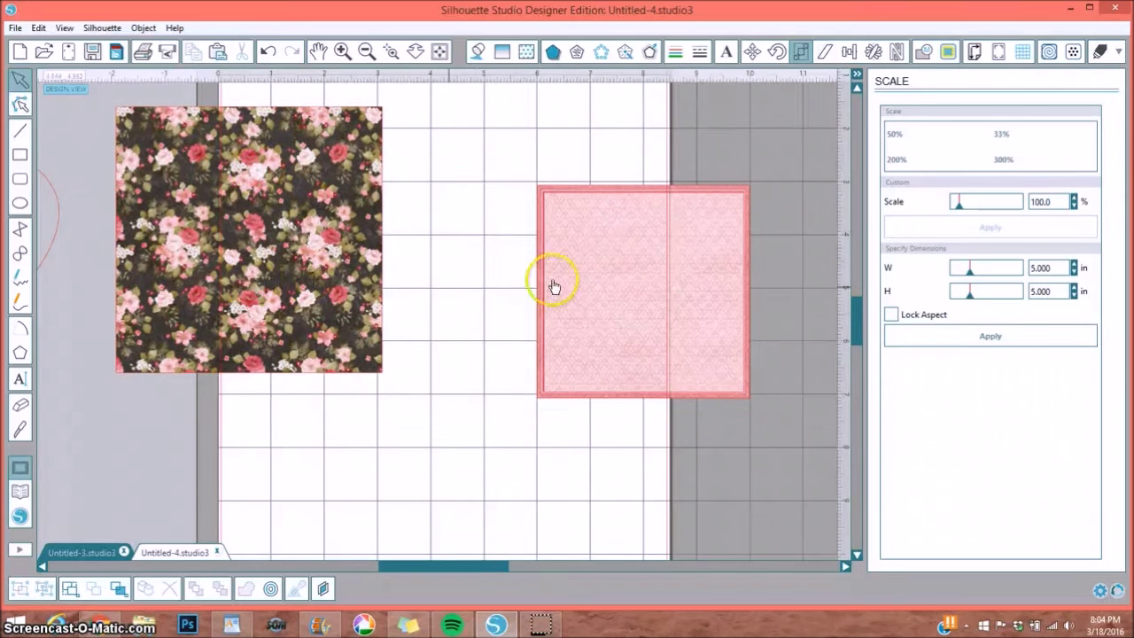
key(ctrl+v)
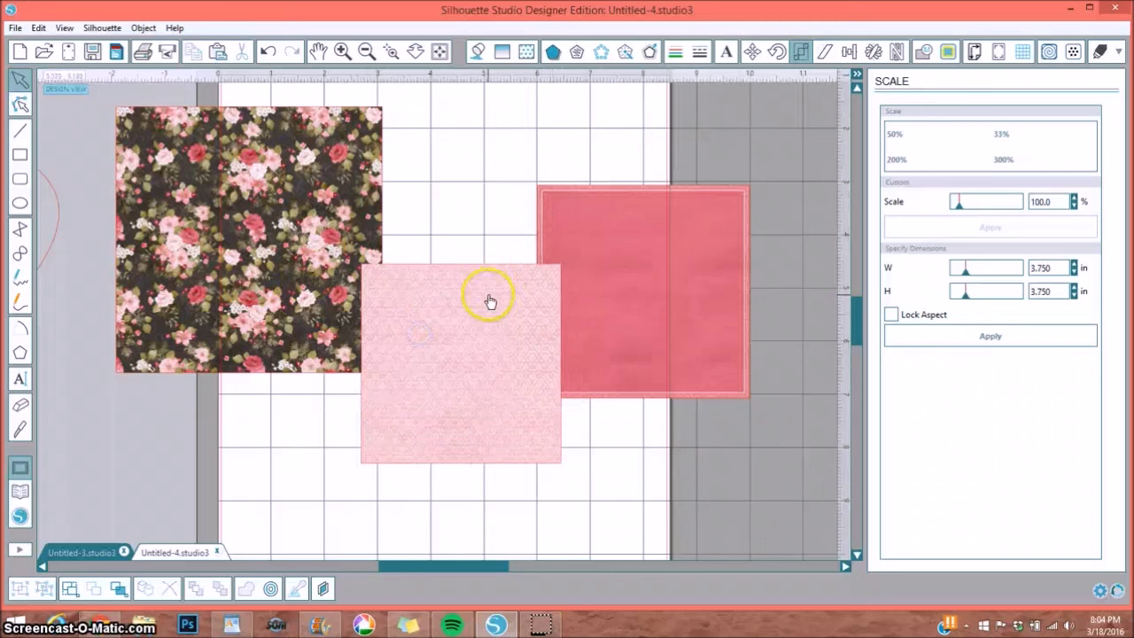
drag(493, 318, 671, 244)
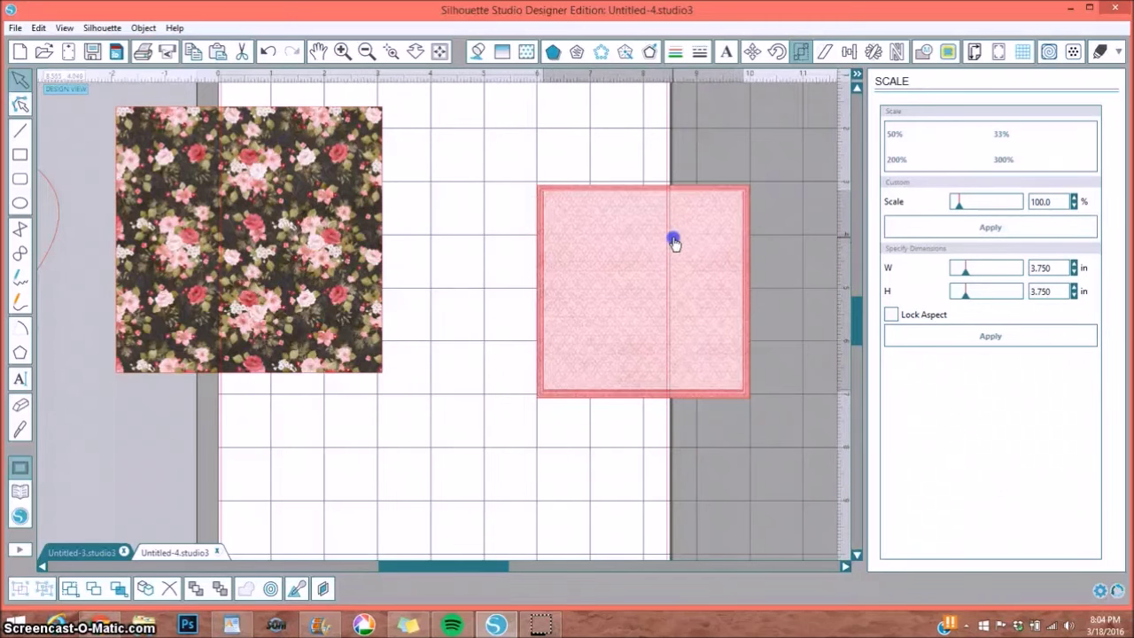
click(538, 183)
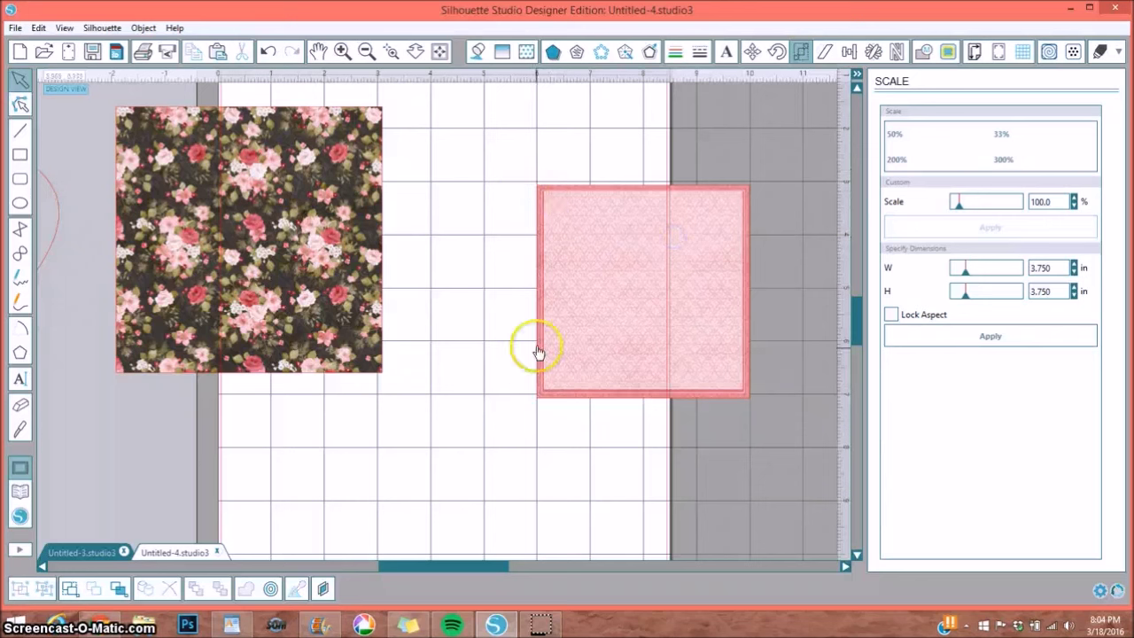
drag(615, 251, 525, 239)
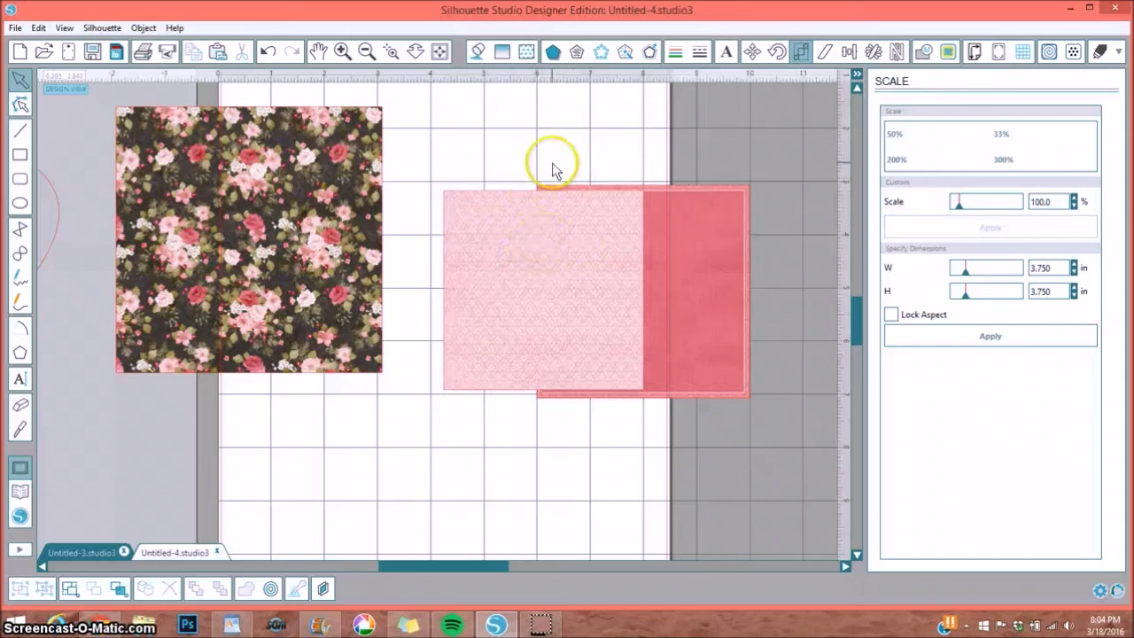
drag(566, 251, 433, 251)
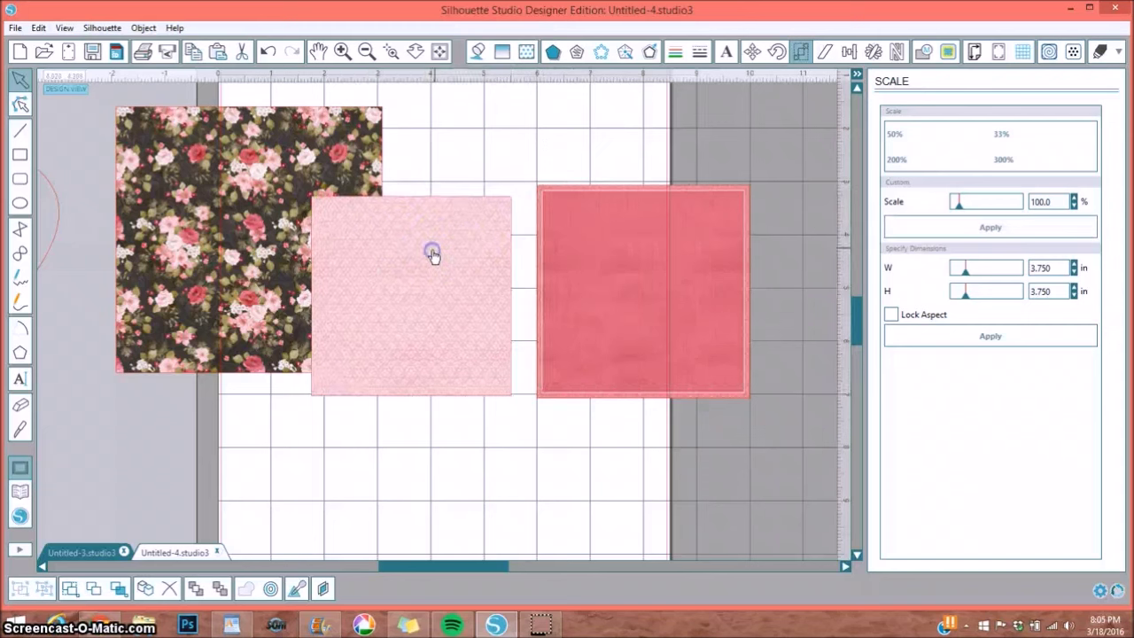
Move the light pink square back onto the dark pink square and center the two on each other
mouse_move(650, 282)
mouse_down()
mouse_move(656, 341)
mouse_move(653, 281)
mouse_up()
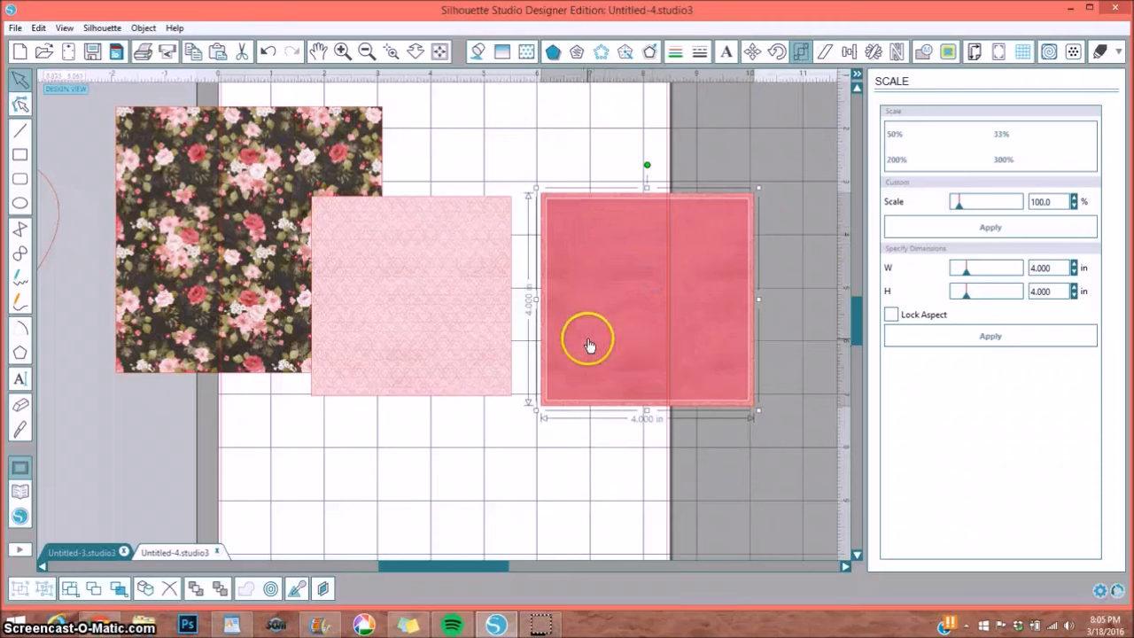
drag(461, 299, 655, 300)
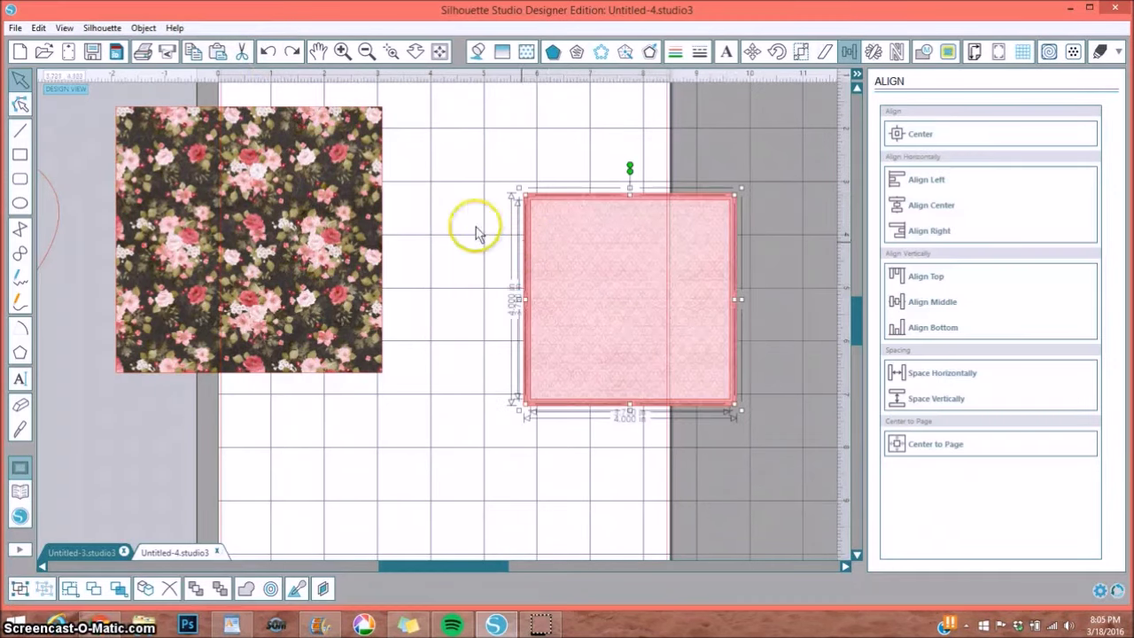
click(473, 228)
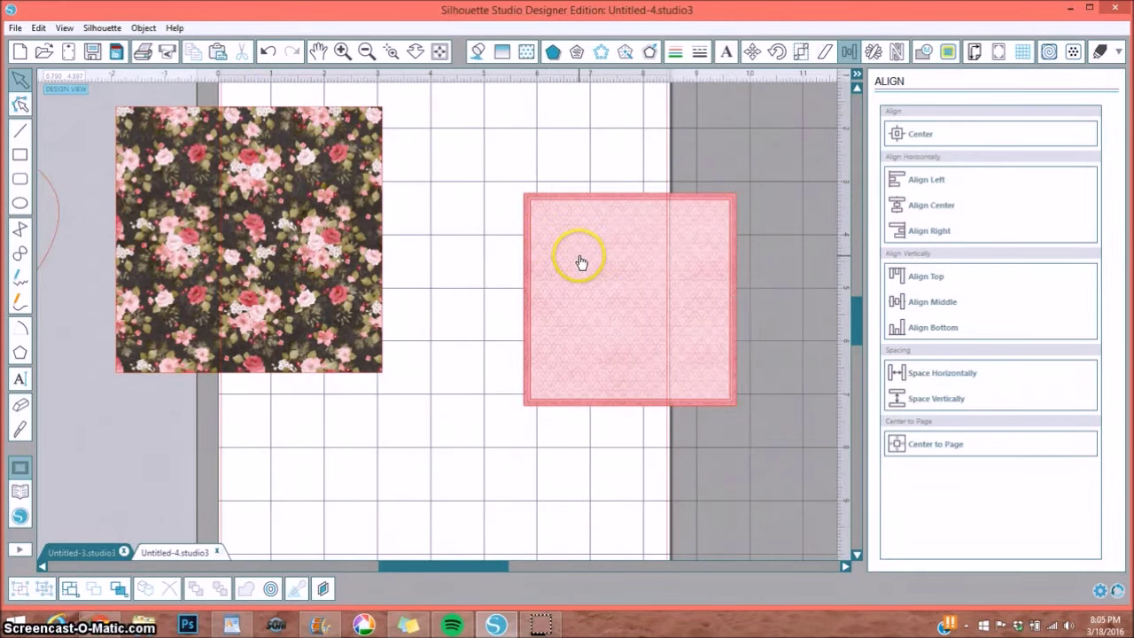
Duplicate the light pink square and move one copy over the black floral square, leaving the other on the dark pink square
click(579, 255)
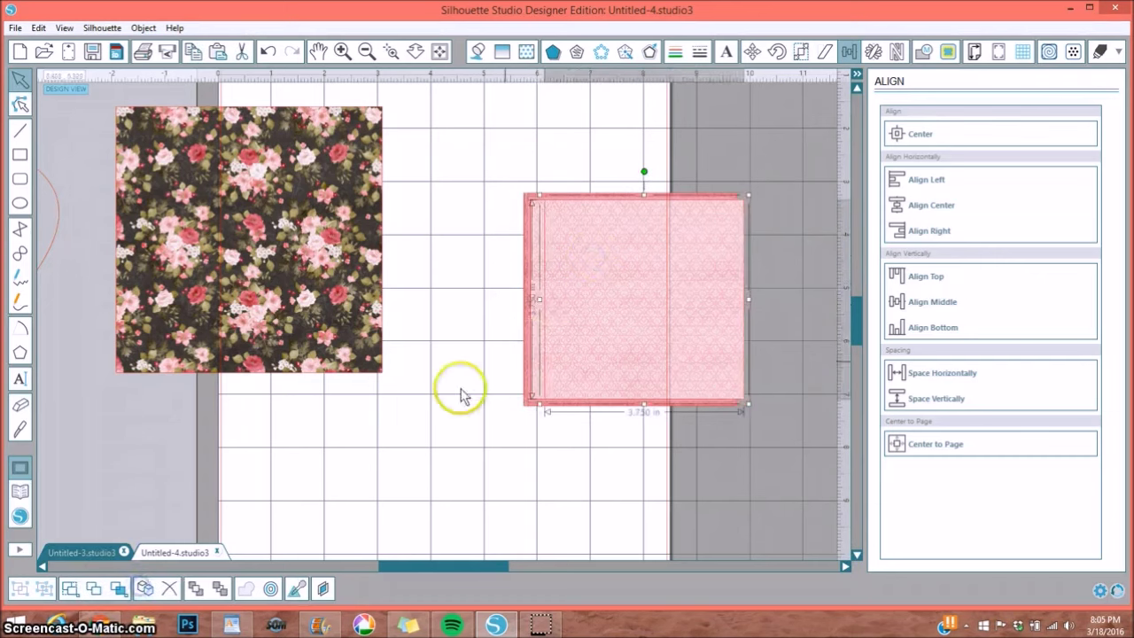
drag(607, 304, 293, 162)
click(550, 203)
click(647, 309)
click(622, 274)
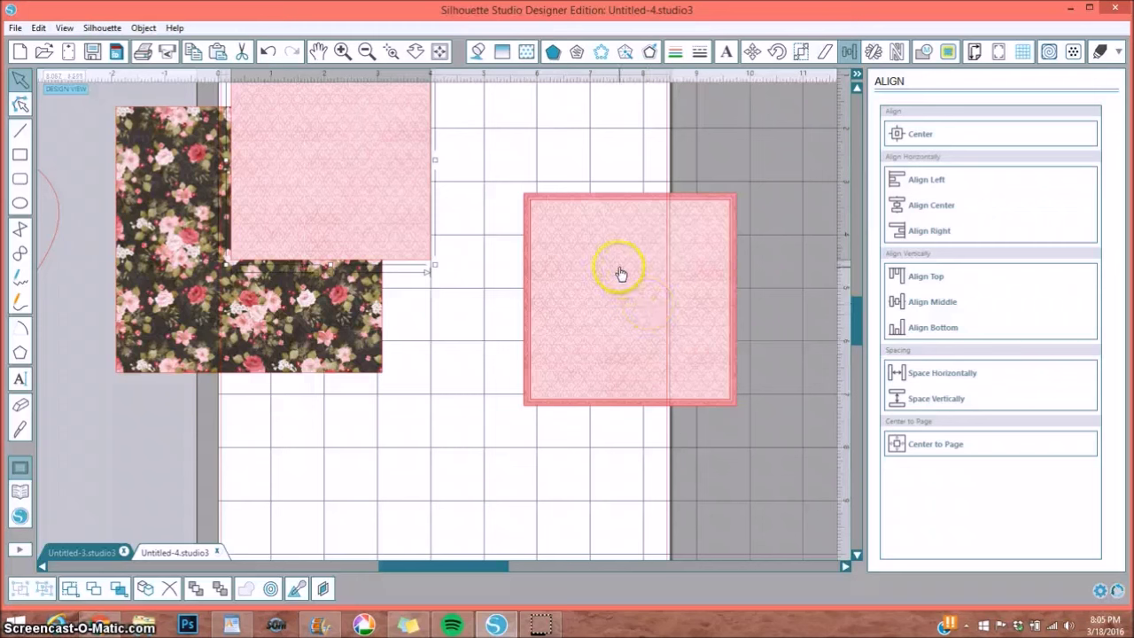
Shrink the light pink square on the dark pink one to about 3.4 inches and center it within the dark pink square
click(619, 268)
drag(733, 195, 723, 203)
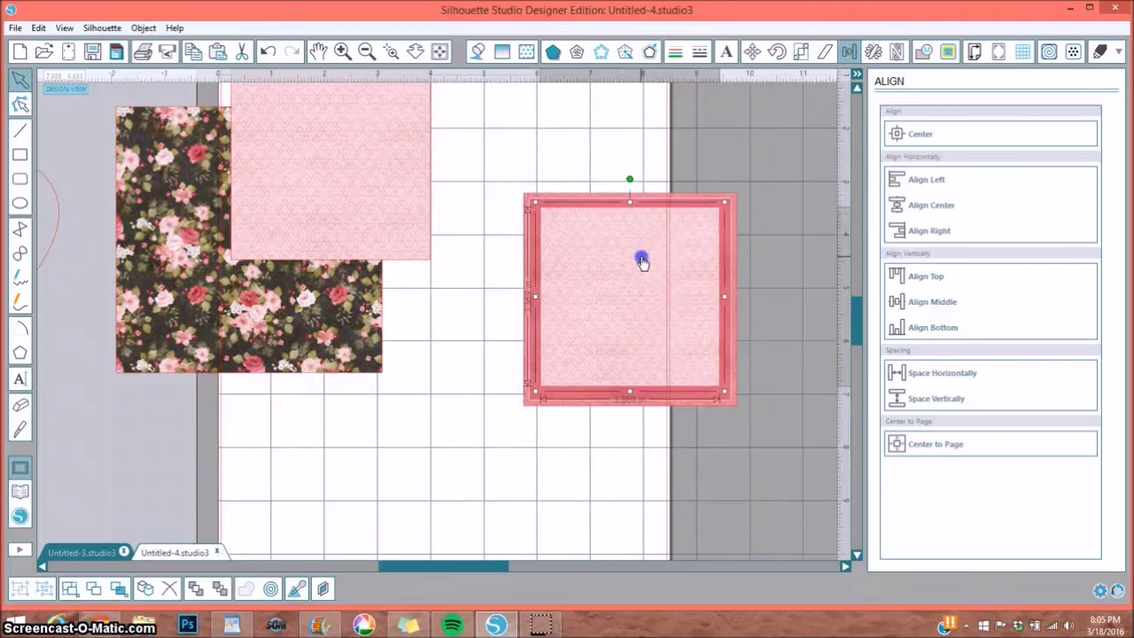
drag(375, 178, 380, 246)
click(679, 317)
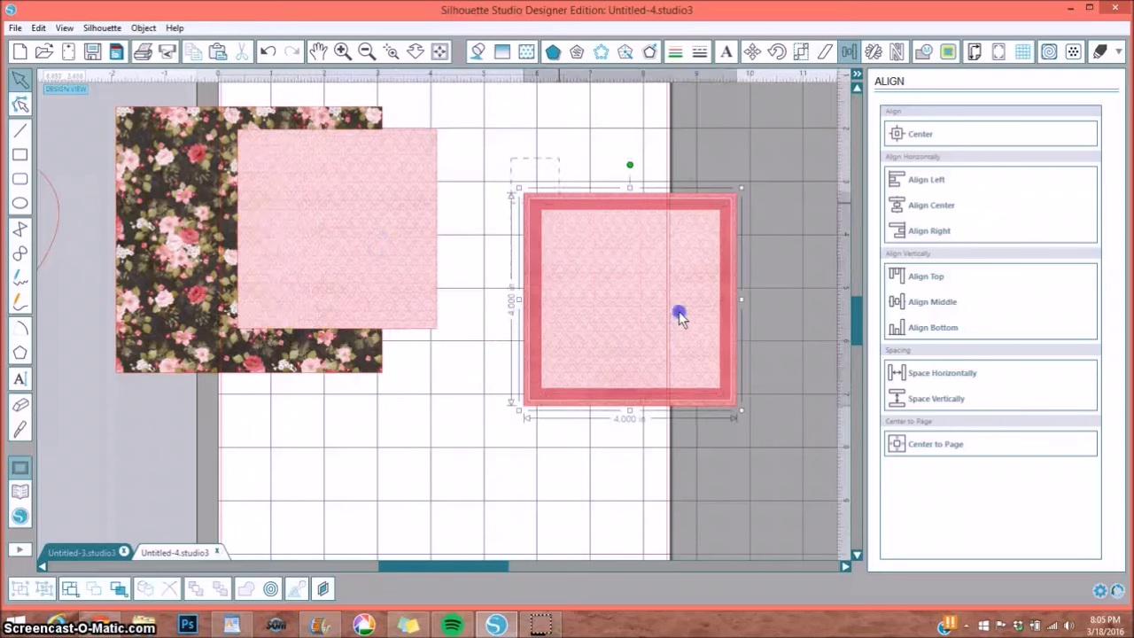
click(917, 133)
click(671, 279)
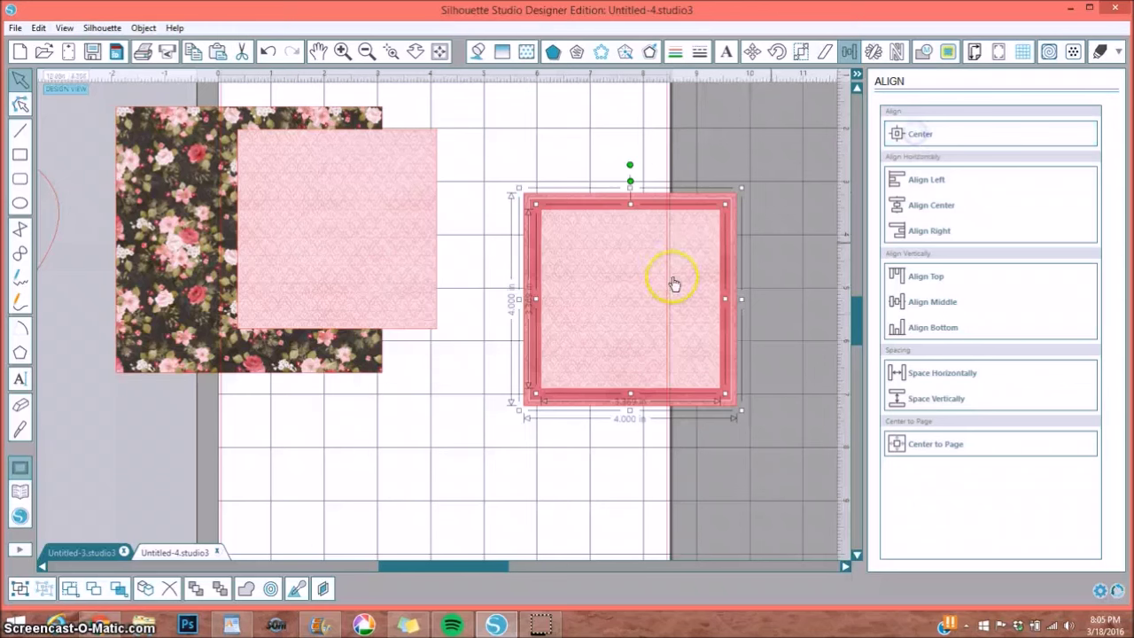
Make a compound path from the centered light pink and dark pink squares, and move the resulting frame onto the page
right_click(618, 276)
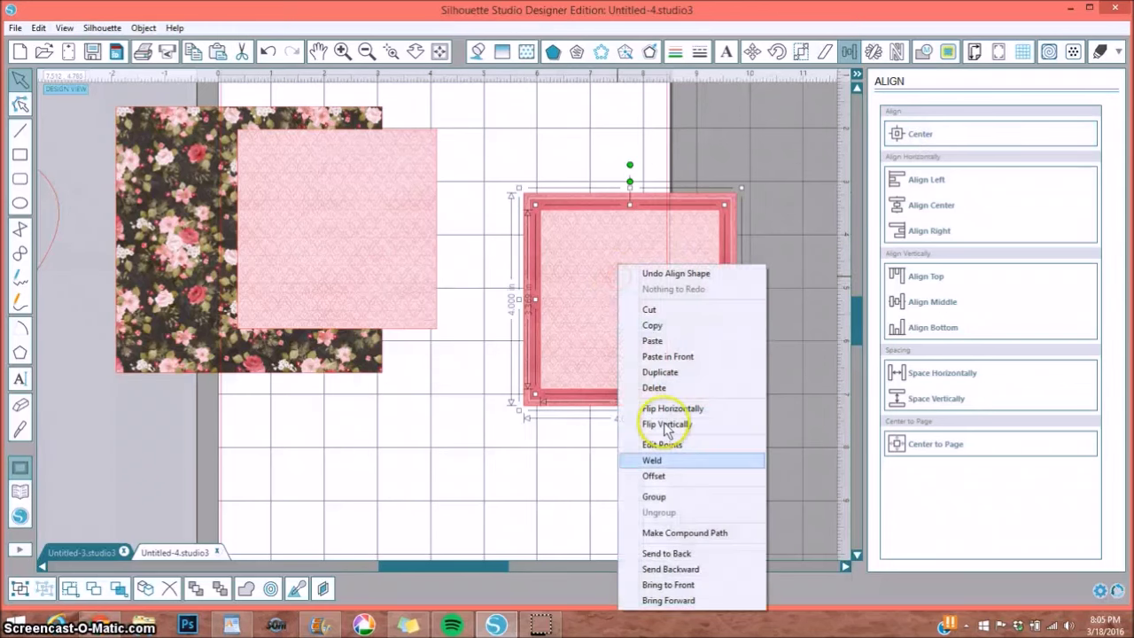
click(667, 536)
drag(620, 402, 557, 417)
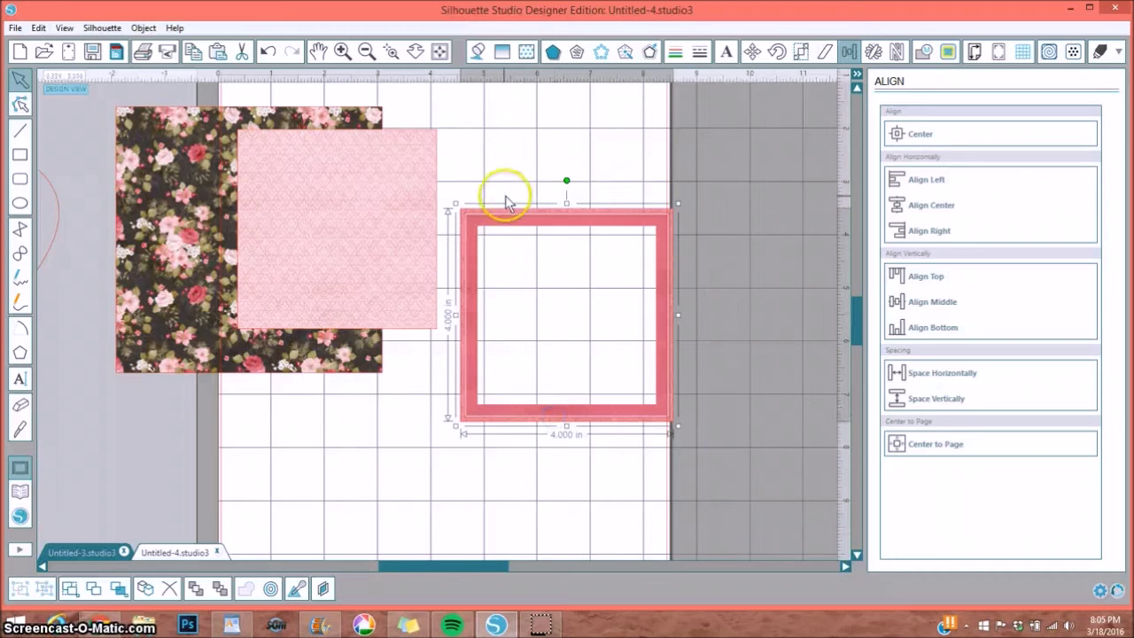
Place the remaining light pink square centered on the dark pink frame, and center the stacked pair on the black floral square
click(445, 202)
drag(398, 206, 627, 293)
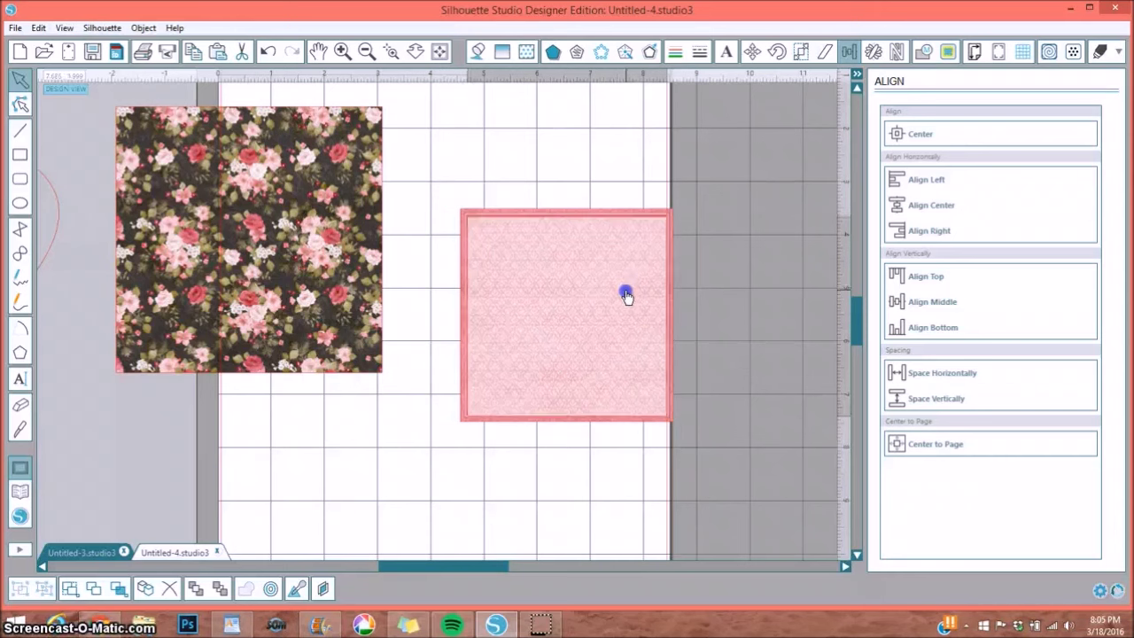
drag(496, 165, 580, 290)
drag(383, 264, 260, 232)
click(114, 139)
key(ctrl+1)
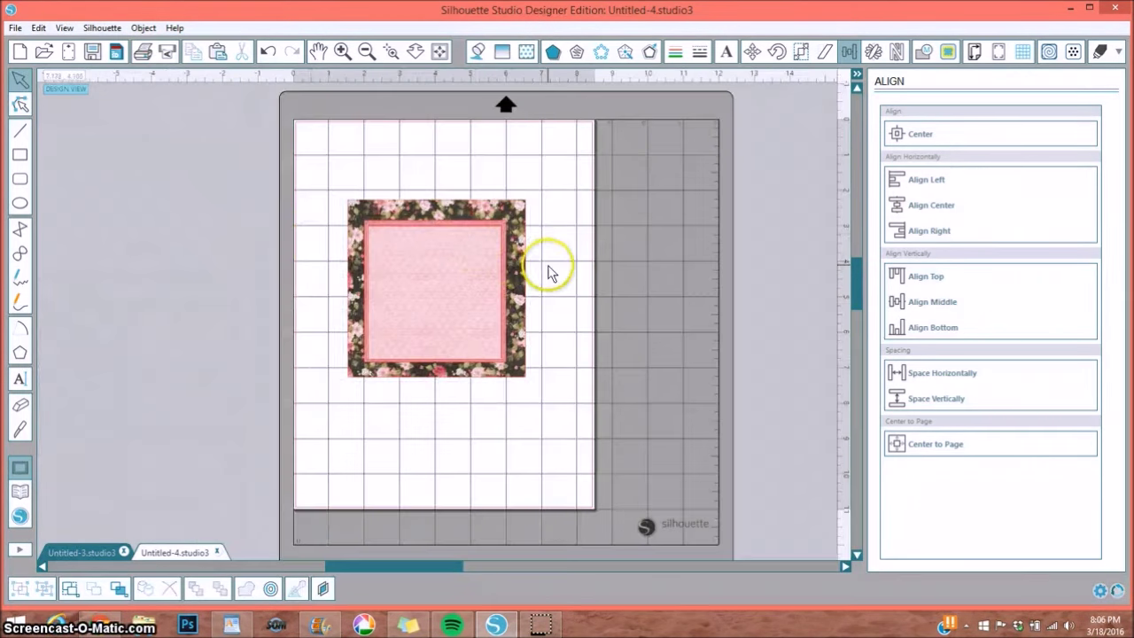